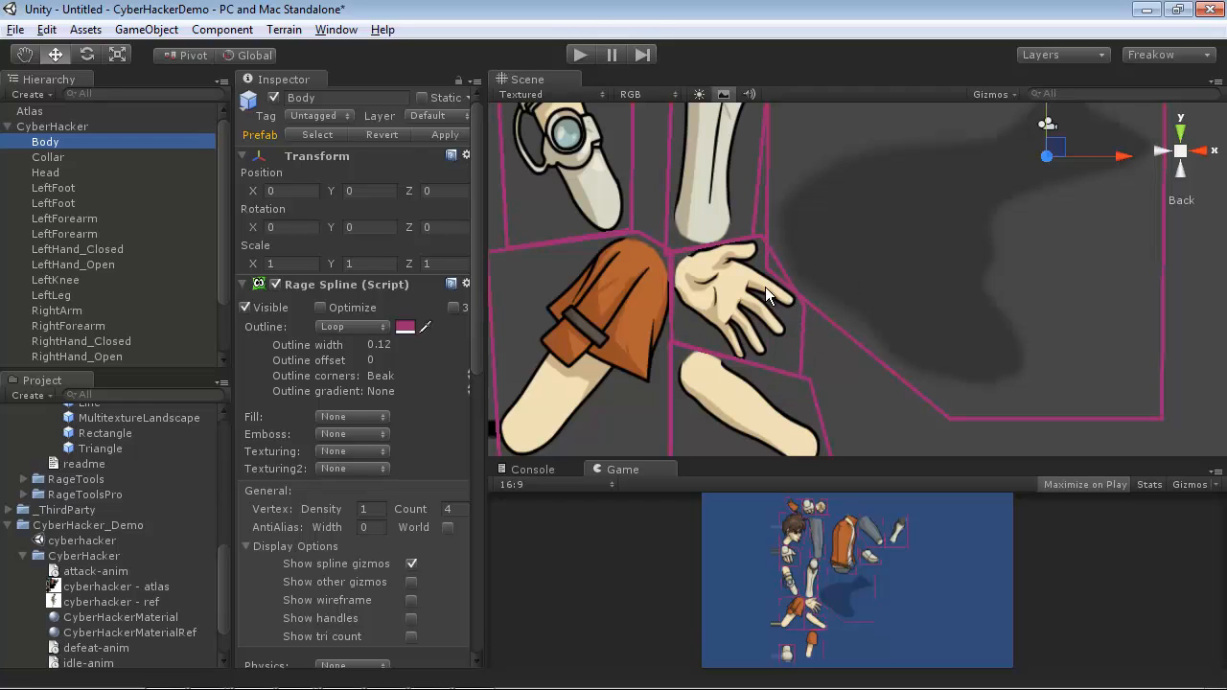
# Step: Examine the pink spline outlines around the character parts on the atlas, selecting the Atlas, Body and Head objects
pyautogui.moveTo(938, 200); pyautogui.dragTo(809, 299, button='middle')
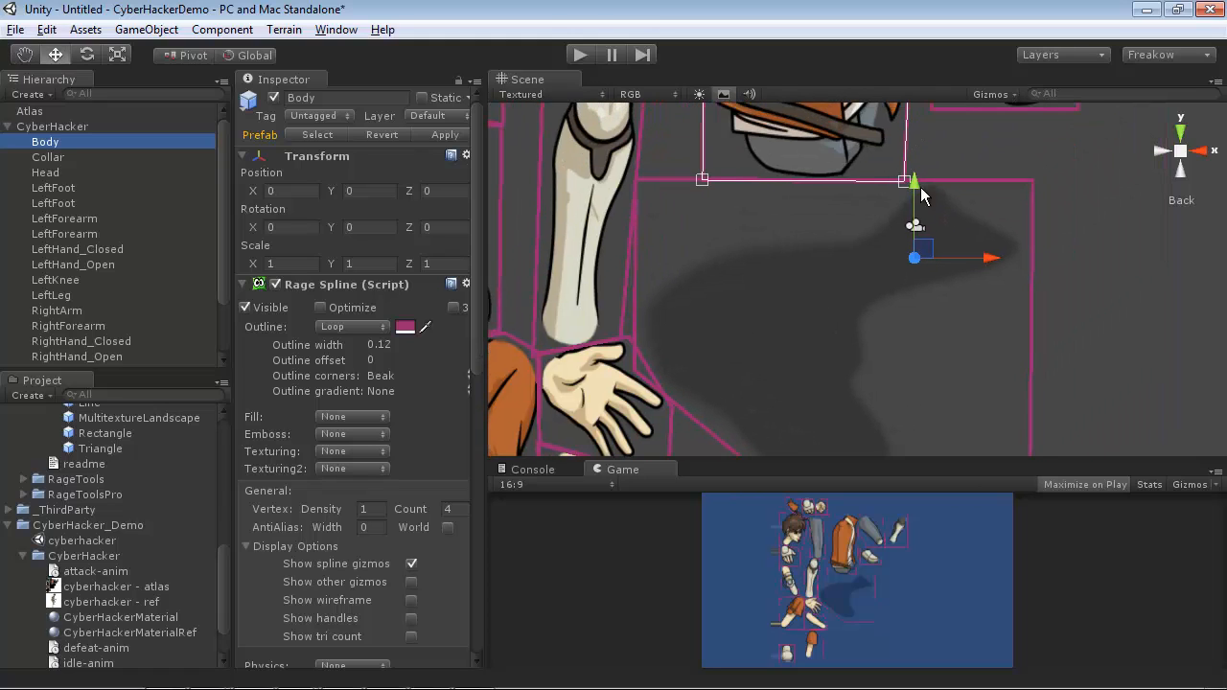
pyautogui.keyDown('alt'); pyautogui.moveTo(933, 365); pyautogui.dragTo(930, 246, button='middle'); pyautogui.keyUp('alt')
pyautogui.keyDown('alt'); pyautogui.moveTo(887, 291); pyautogui.dragTo(799, 277, button='middle'); pyautogui.keyUp('alt')
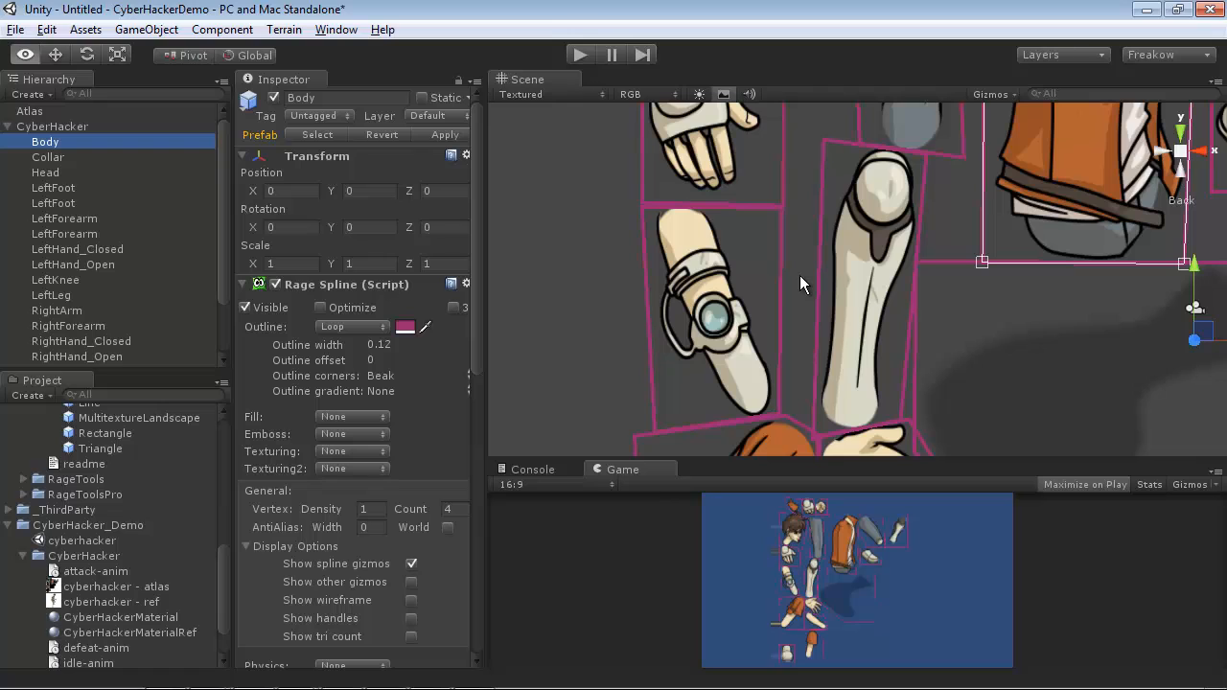
pyautogui.scroll(-6, 782, 260)
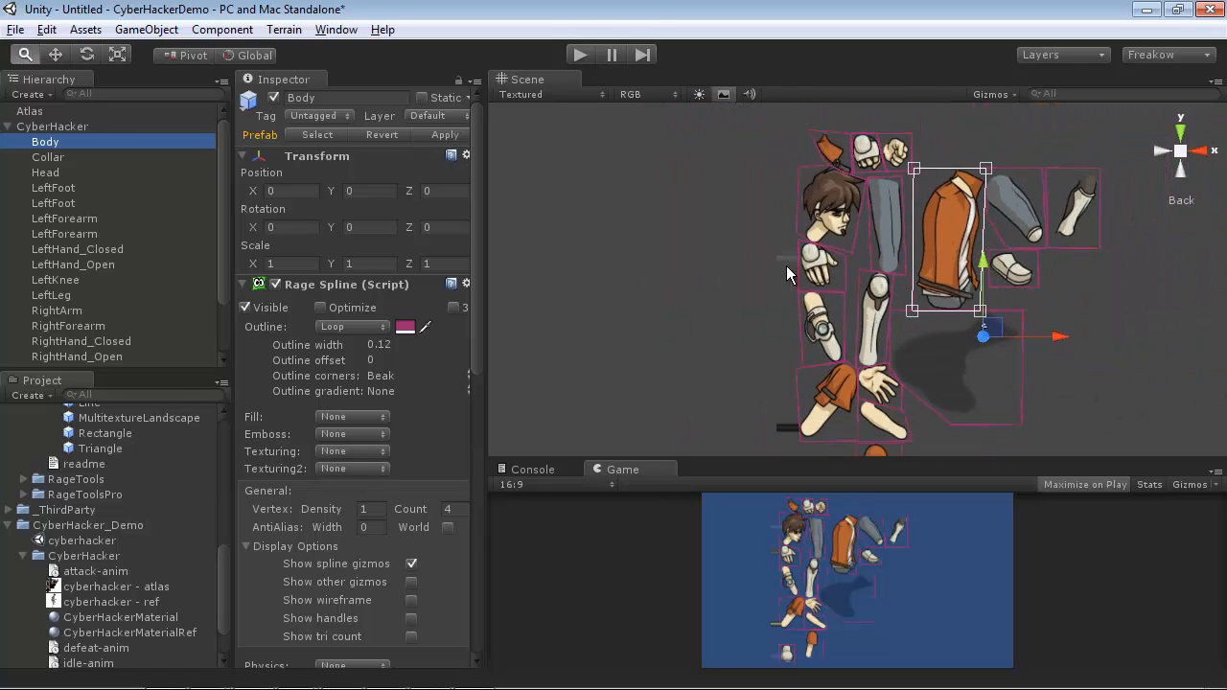
pyautogui.click(803, 190)
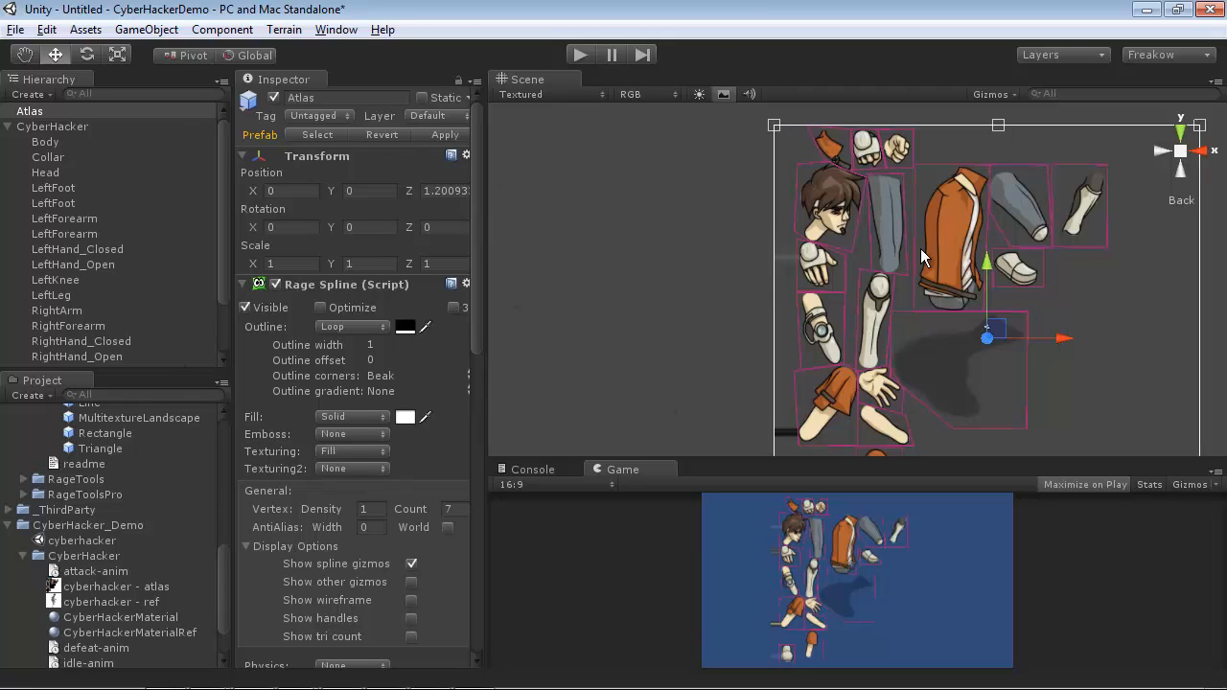
pyautogui.moveTo(894, 250); pyautogui.dragTo(874, 265, button='middle')
pyautogui.scroll(5, 874, 266)
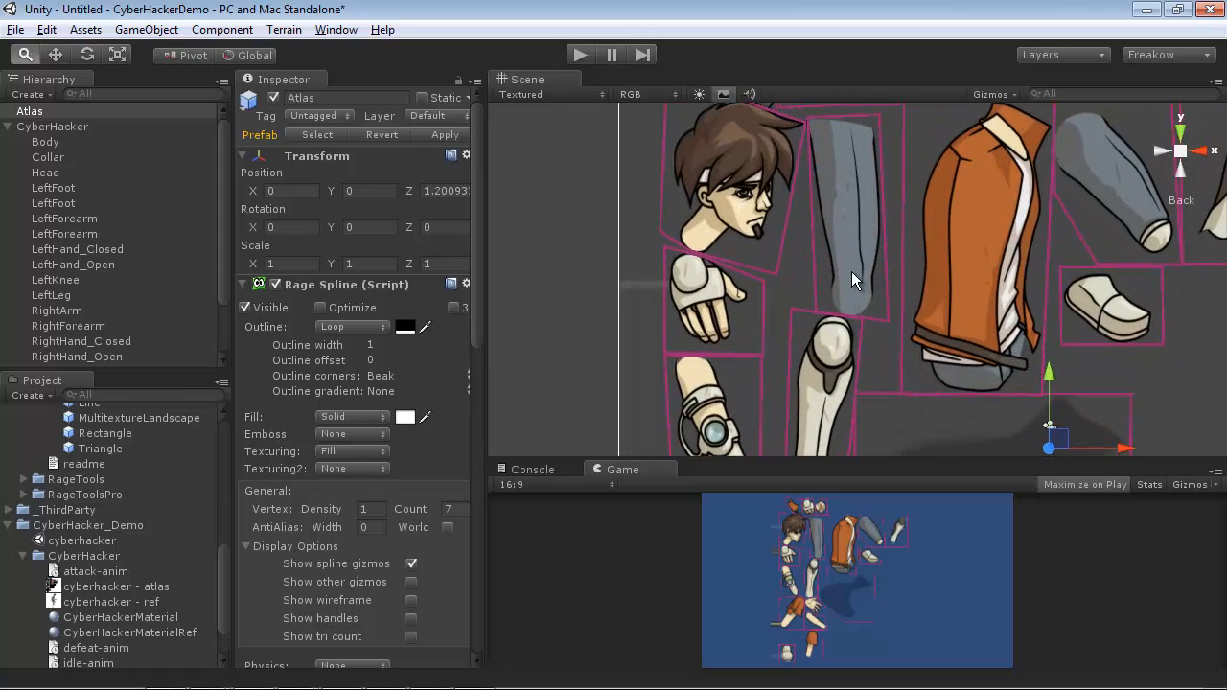
pyautogui.click(65, 144)
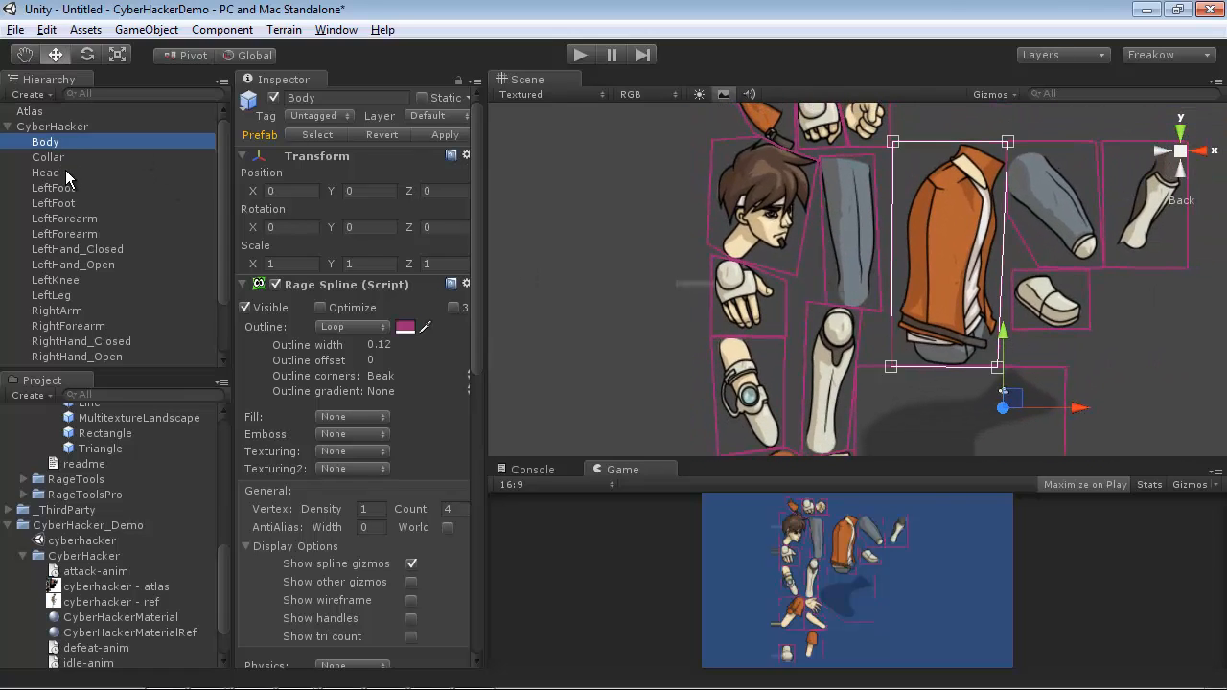
pyautogui.click(69, 174)
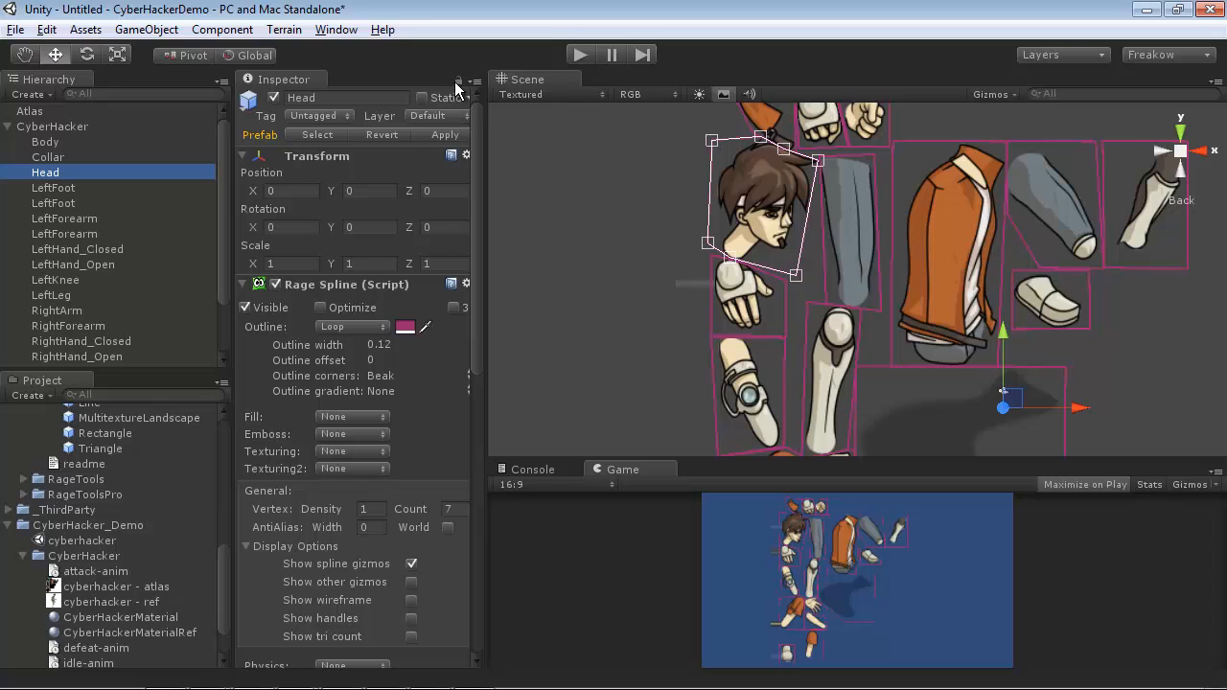
# Step: Lock the Inspector on the Head spline, select the Atlas in the scene, and release the lock
pyautogui.click(474, 115)
pyautogui.keyDown('alt'); pyautogui.moveTo(943, 225); pyautogui.dragTo(926, 283, button='middle'); pyautogui.keyUp('alt')
pyautogui.scroll(-4, 926, 283)
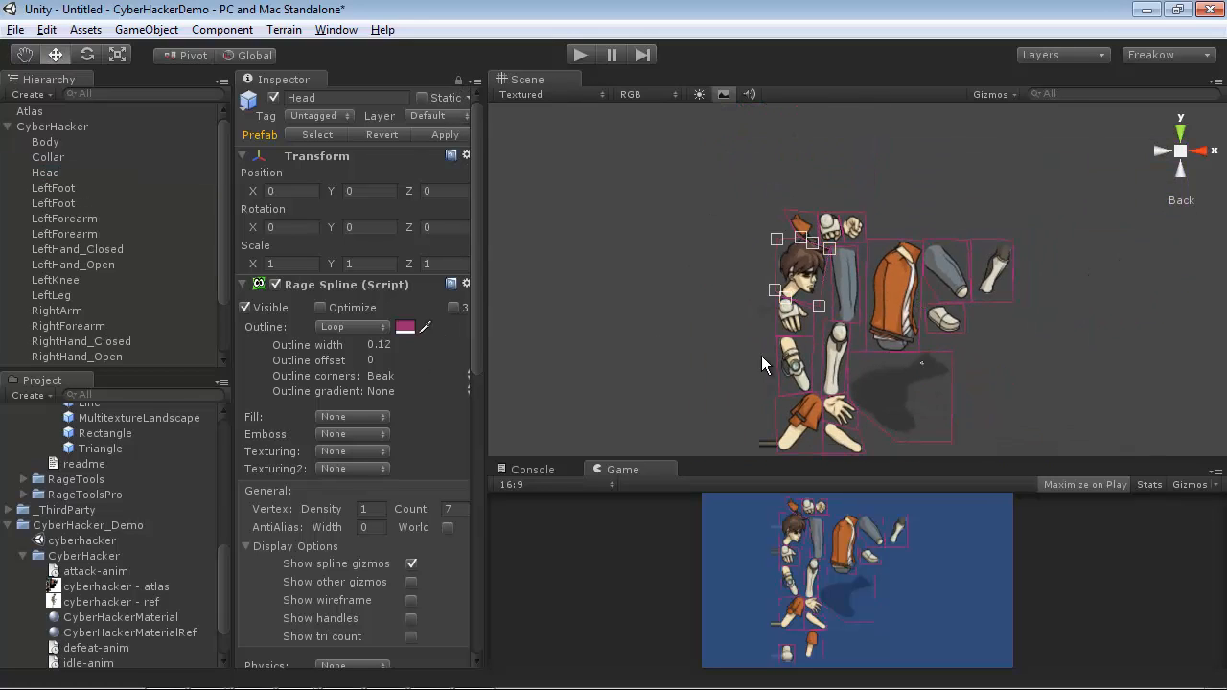
pyautogui.click(761, 356)
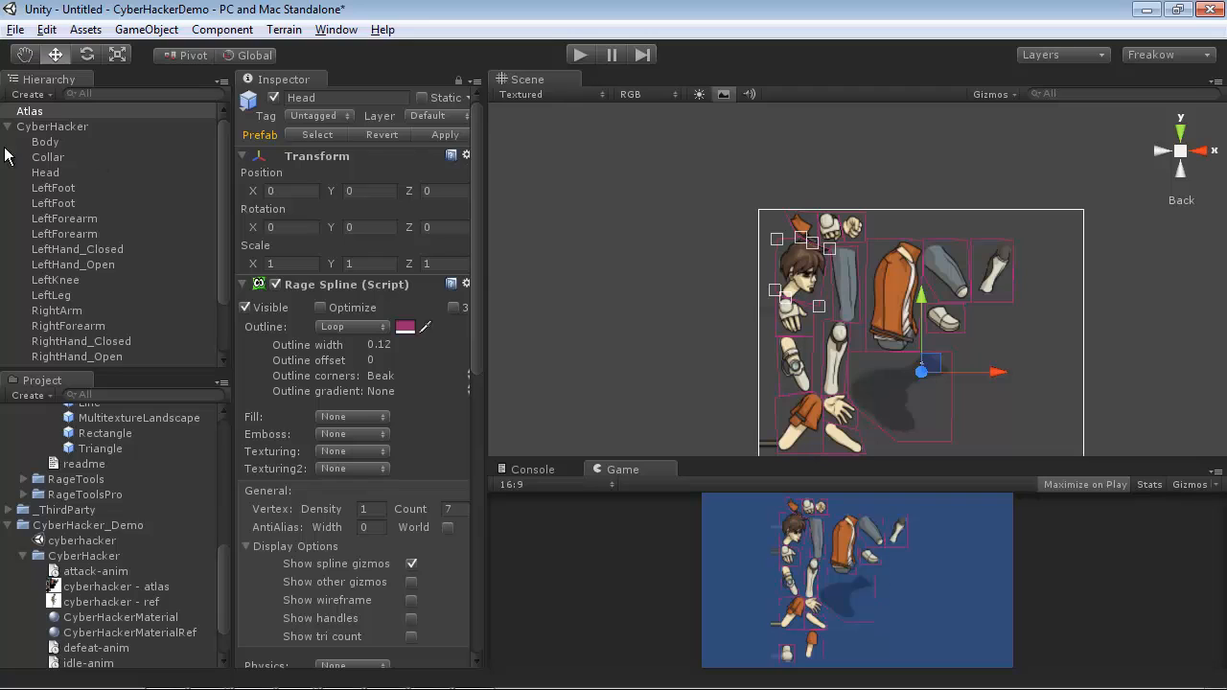
pyautogui.scroll(3, 671, 259)
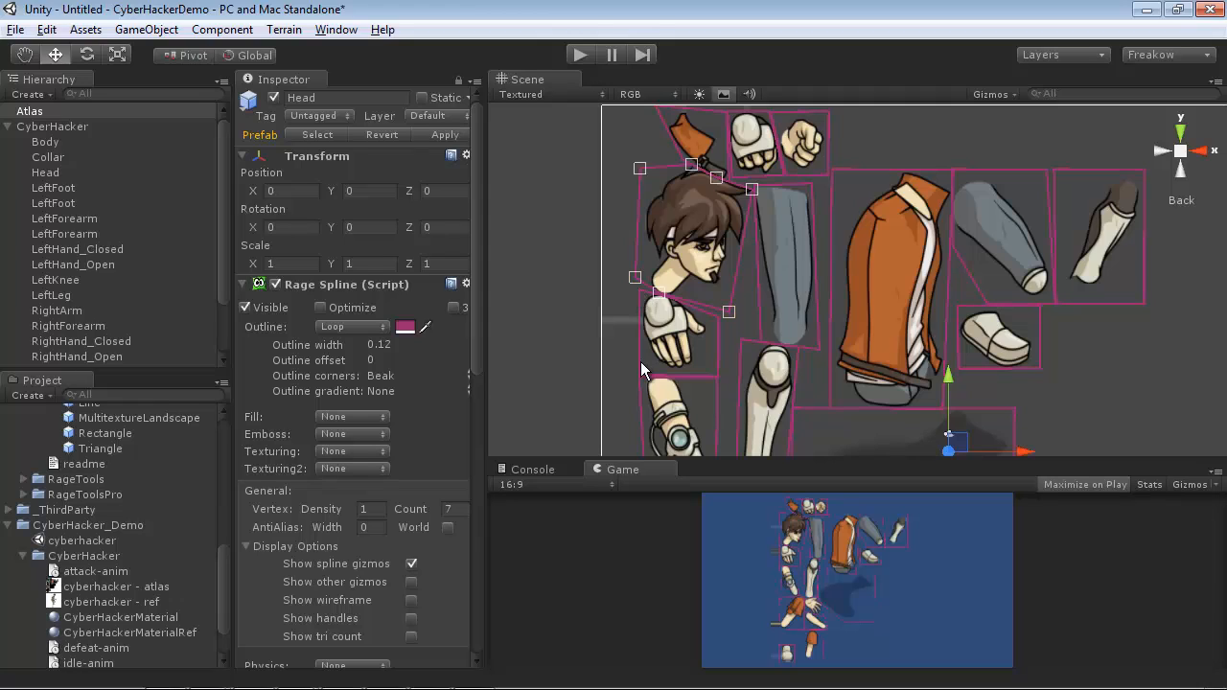
pyautogui.click(527, 371)
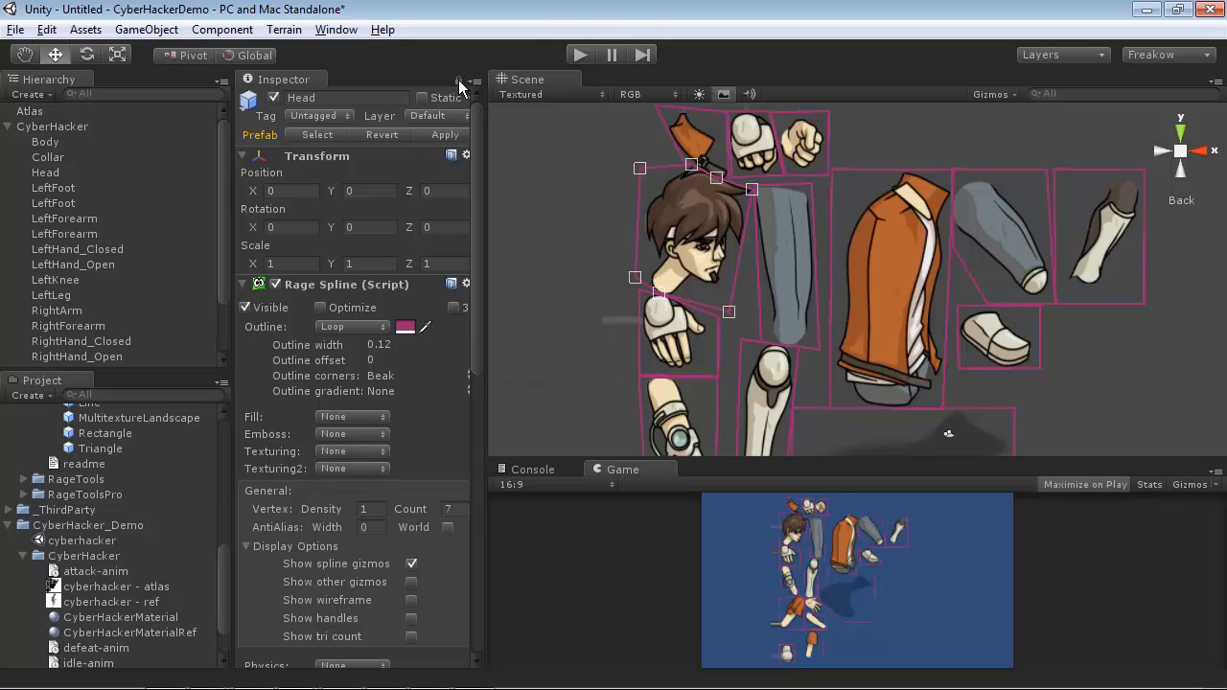
pyautogui.click(635, 233)
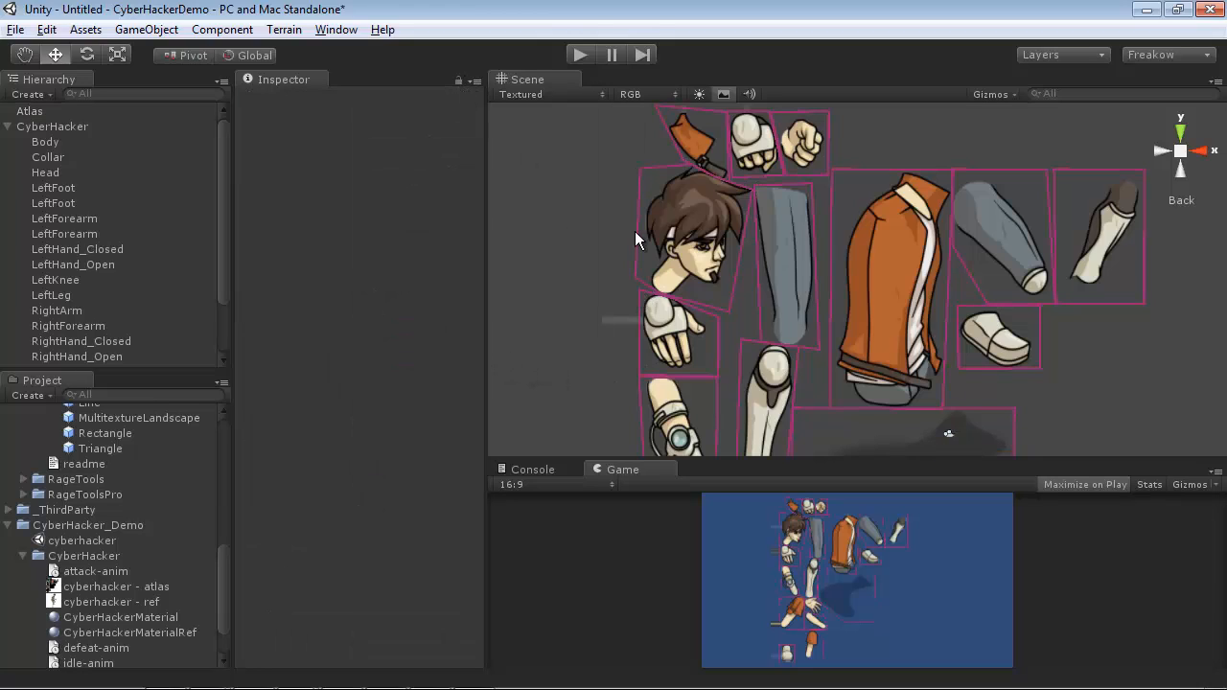
# Step: Select the RightForearm spline by its outline around the armoured forearm in the scene
pyautogui.click(638, 290)
pyautogui.keyDown('alt'); pyautogui.moveTo(650, 373); pyautogui.dragTo(663, 282, button='middle'); pyautogui.keyUp('alt')
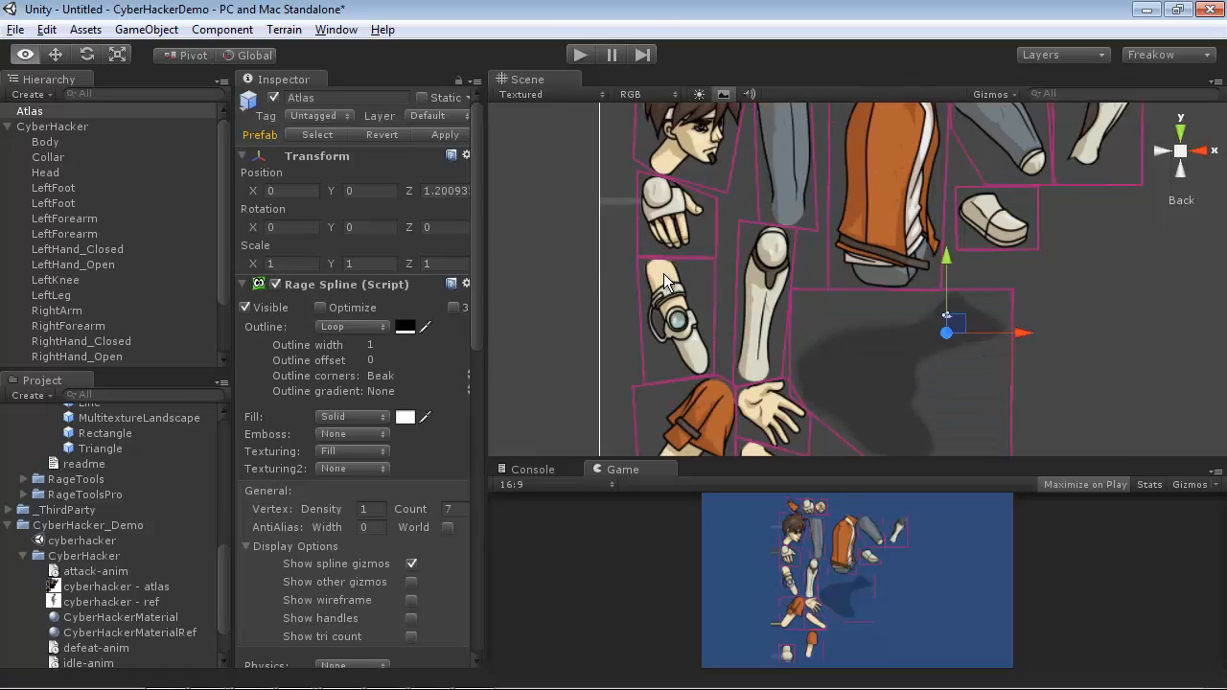
pyautogui.keyDown('alt'); pyautogui.scroll(4, 662, 285); pyautogui.keyUp('alt')
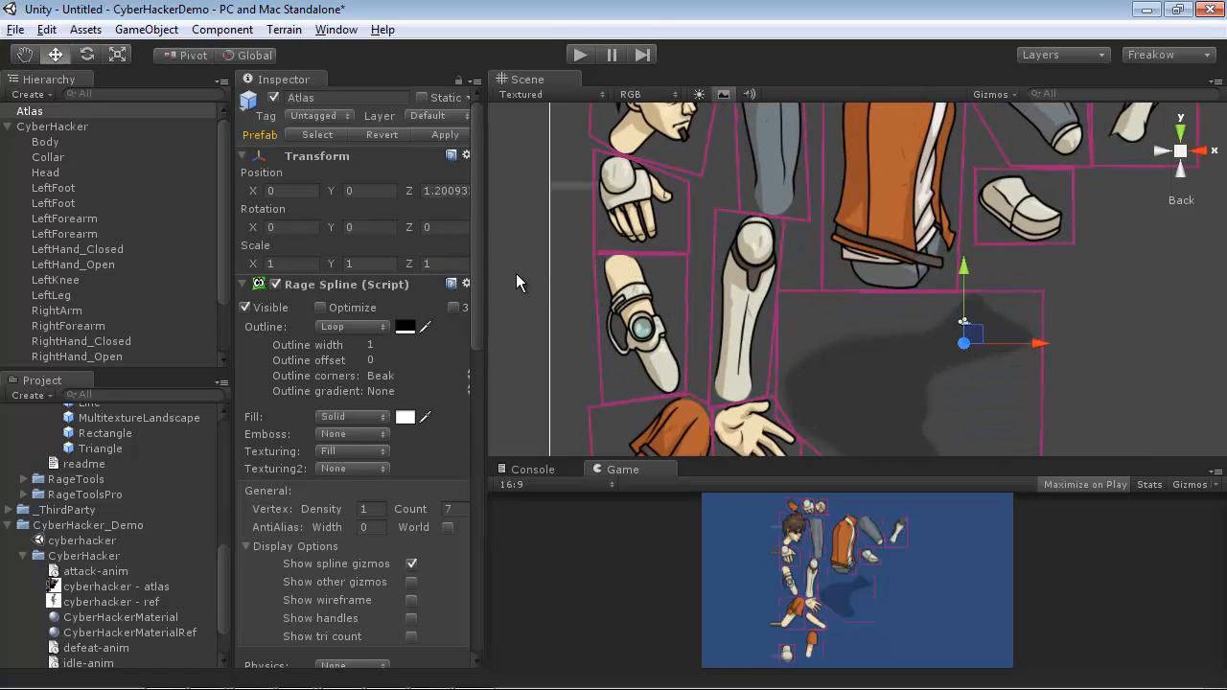
pyautogui.click(585, 264)
pyautogui.click(595, 254)
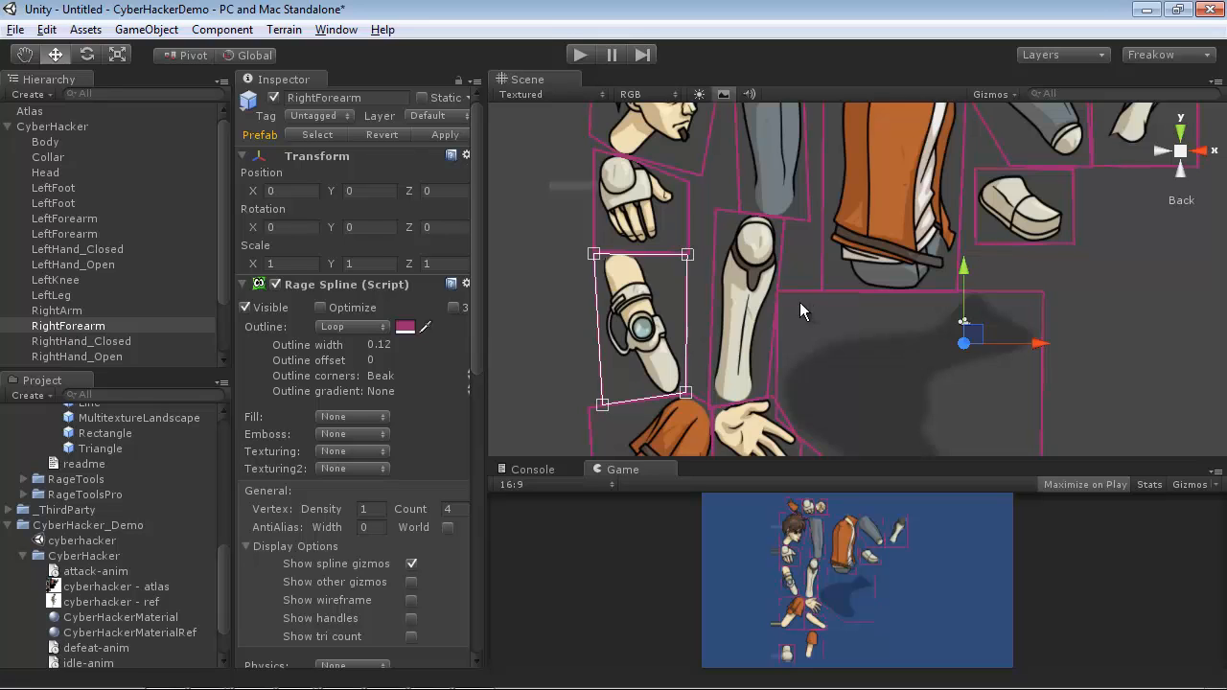
# Step: Select the LeftForearm spline below the open hand and try to reposition its lower-right corner point
pyautogui.moveTo(800, 302); pyautogui.dragTo(820, 168)
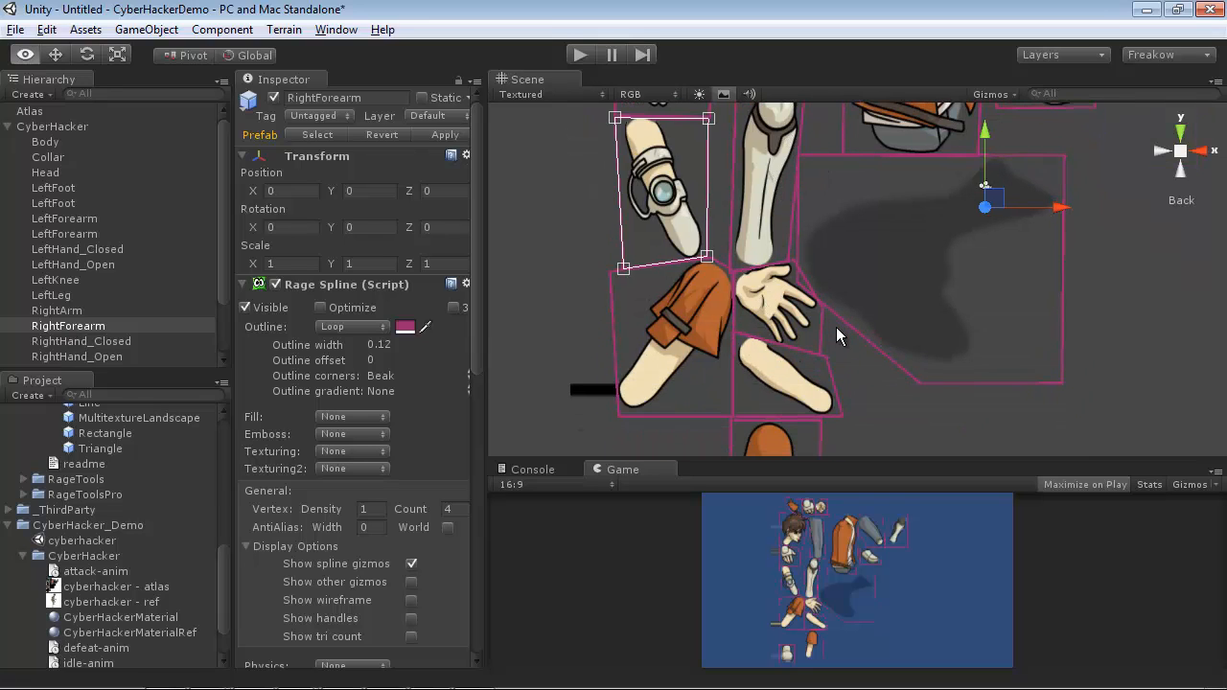
pyautogui.moveTo(796, 354); pyautogui.dragTo(769, 295)
pyautogui.press('w')
pyautogui.click(769, 280)
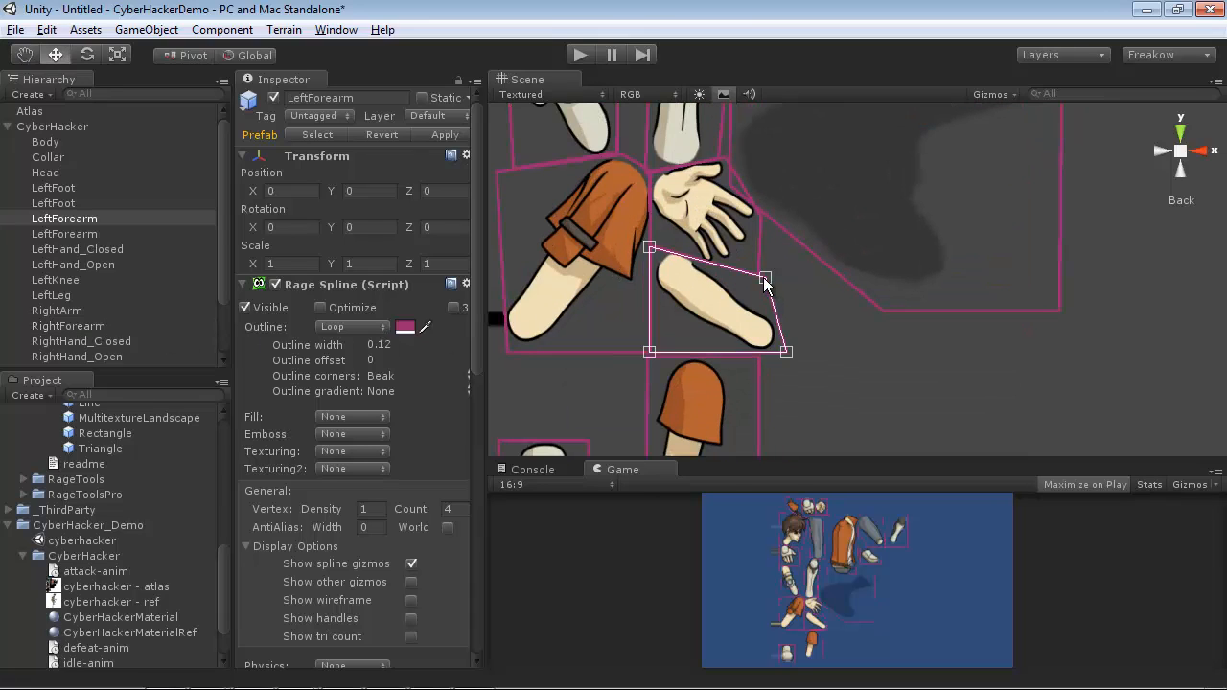
pyautogui.click(786, 353)
pyautogui.moveTo(788, 352); pyautogui.dragTo(807, 317)
# Step: Set the LeftForearm spline's snapping to World with a grid size of 0.5
pyautogui.scroll(-3, 385, 484)
pyautogui.scroll(-2, 385, 484)
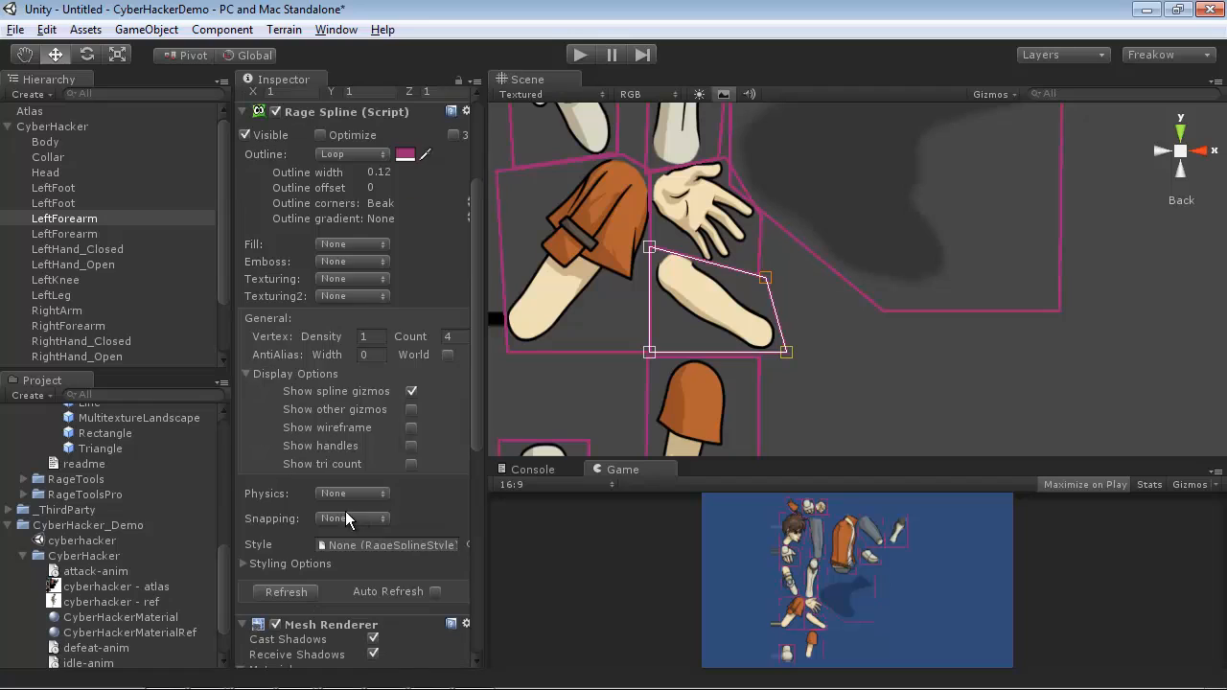
pyautogui.click(347, 517)
pyautogui.click(364, 582)
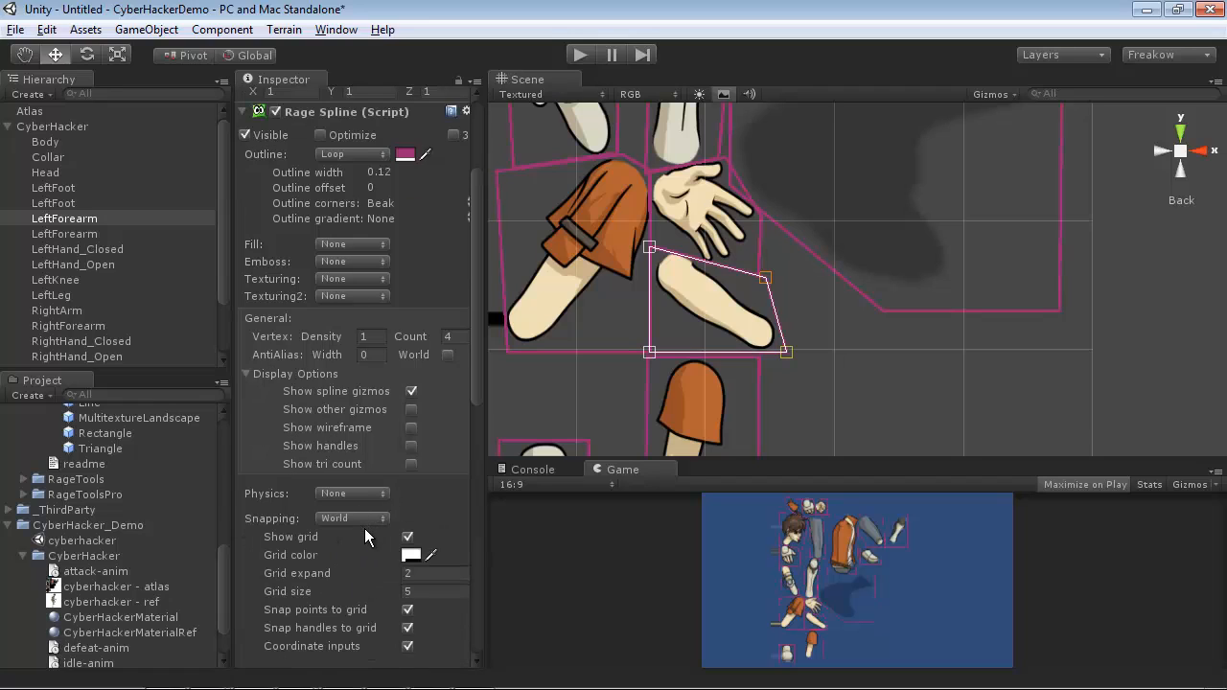
pyautogui.click(405, 591)
pyautogui.write('0.')
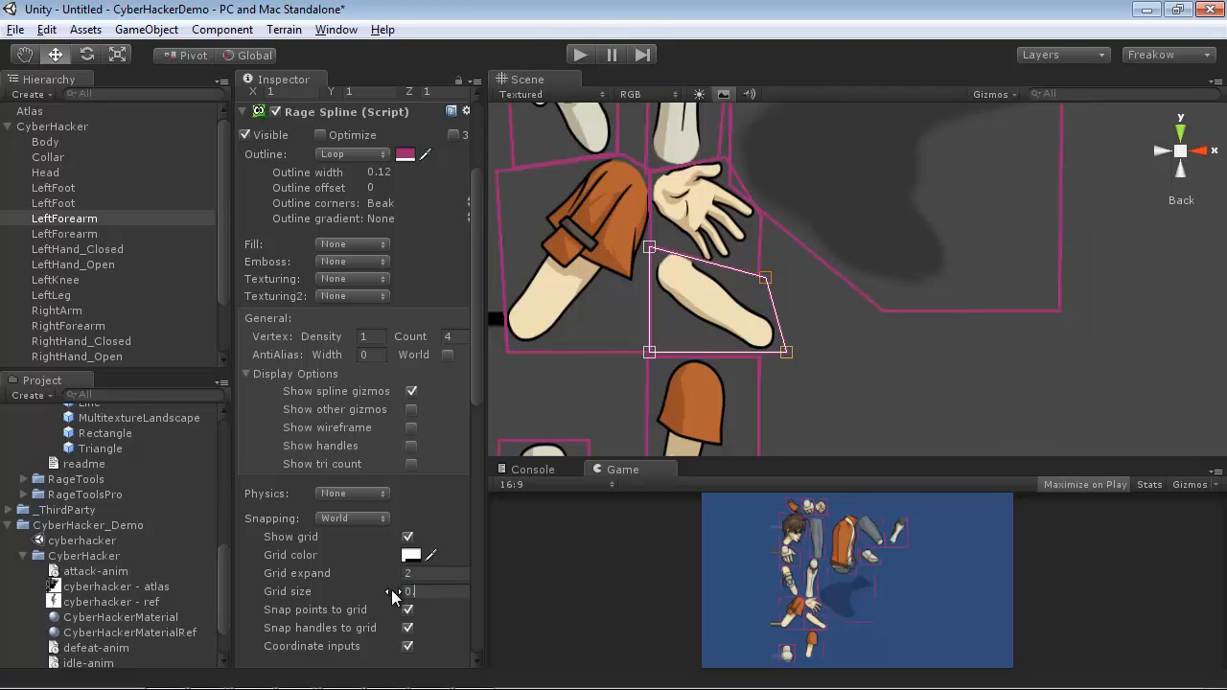
pyautogui.write('5')
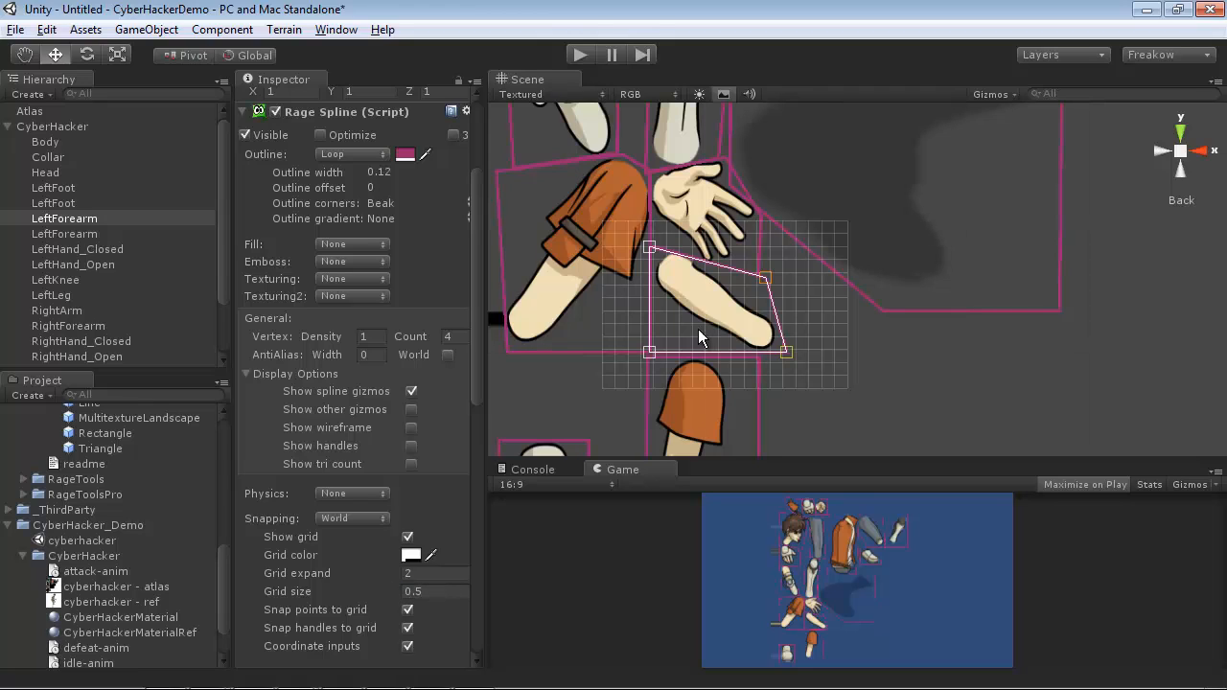
# Step: Snap the LeftForearm outline's corner points to the grid as an upright frame around the arm, and set snapping back to None
pyautogui.moveTo(770, 273)
pyautogui.mouseDown()
pyautogui.moveTo(788, 272)
pyautogui.moveTo(784, 283)
pyautogui.mouseUp()
pyautogui.moveTo(785, 354); pyautogui.dragTo(781, 352)
pyautogui.moveTo(650, 351); pyautogui.dragTo(646, 348)
pyautogui.click(352, 517)
pyautogui.click(361, 539)
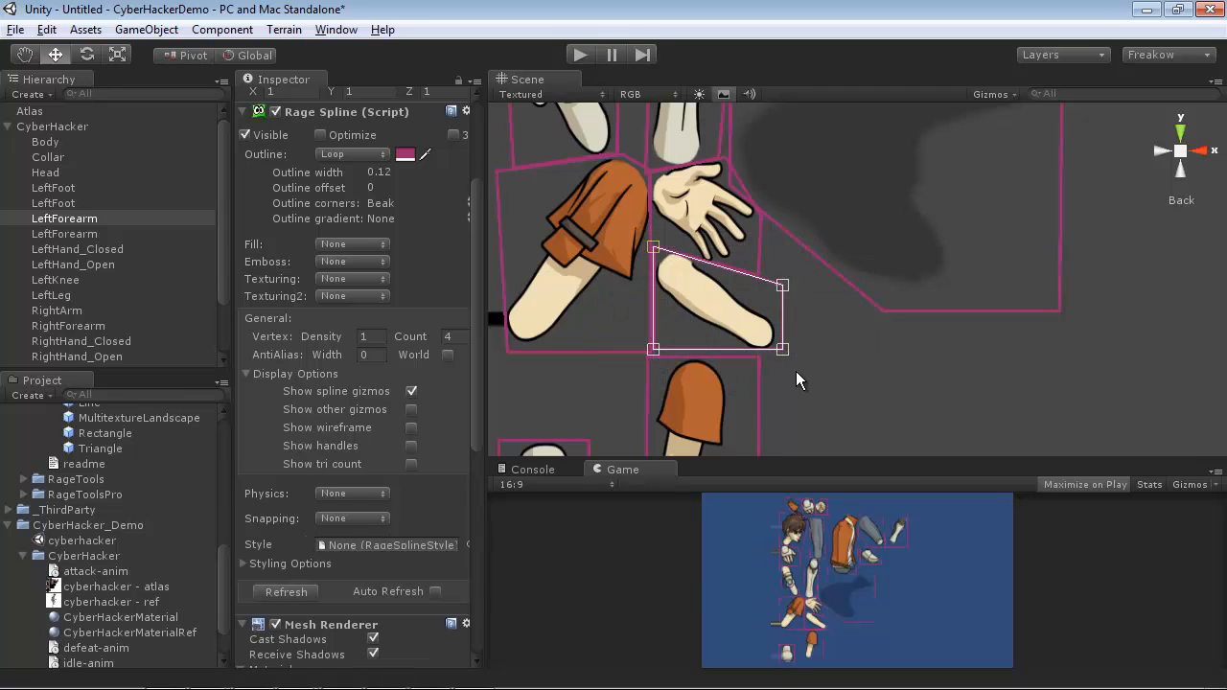
# Step: Add a Rage Group component to the CyberHacker parent object
pyautogui.keyDown('alt'); pyautogui.moveTo(687, 173); pyautogui.dragTo(715, 225, button='middle'); pyautogui.keyUp('alt')
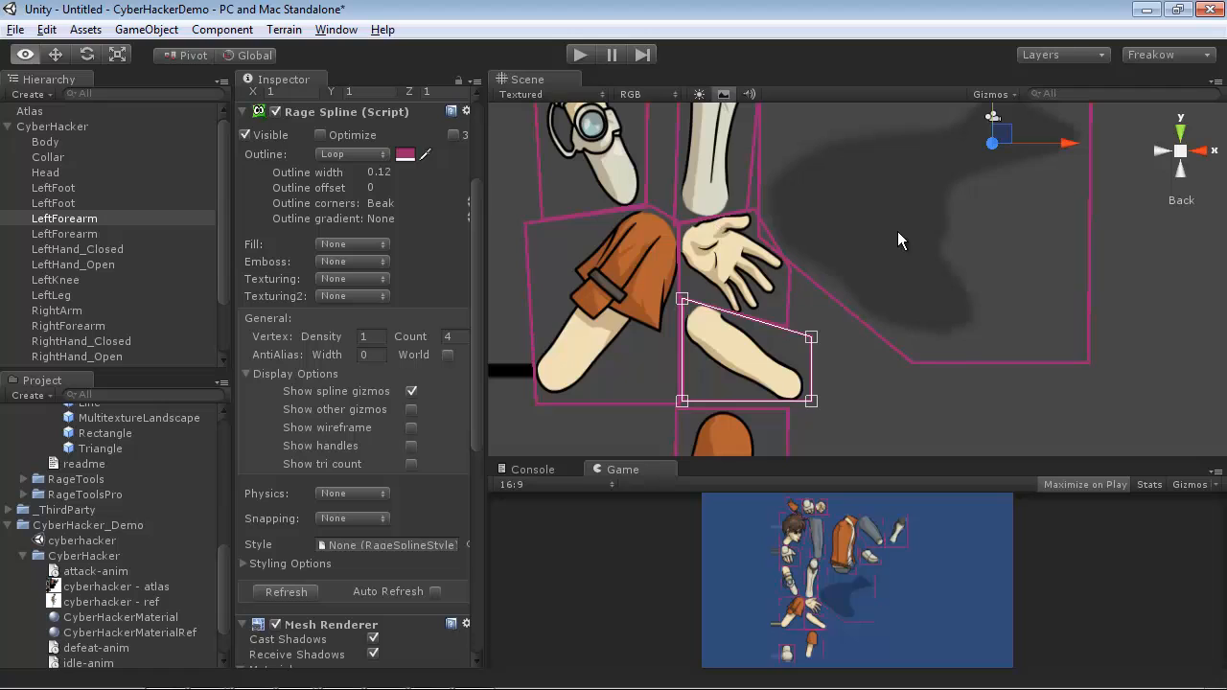
pyautogui.keyDown('alt'); pyautogui.moveTo(898, 231); pyautogui.dragTo(840, 233, button='right'); pyautogui.keyUp('alt')
pyautogui.keyDown('alt'); pyautogui.moveTo(805, 195); pyautogui.dragTo(718, 371, button='middle'); pyautogui.keyUp('alt')
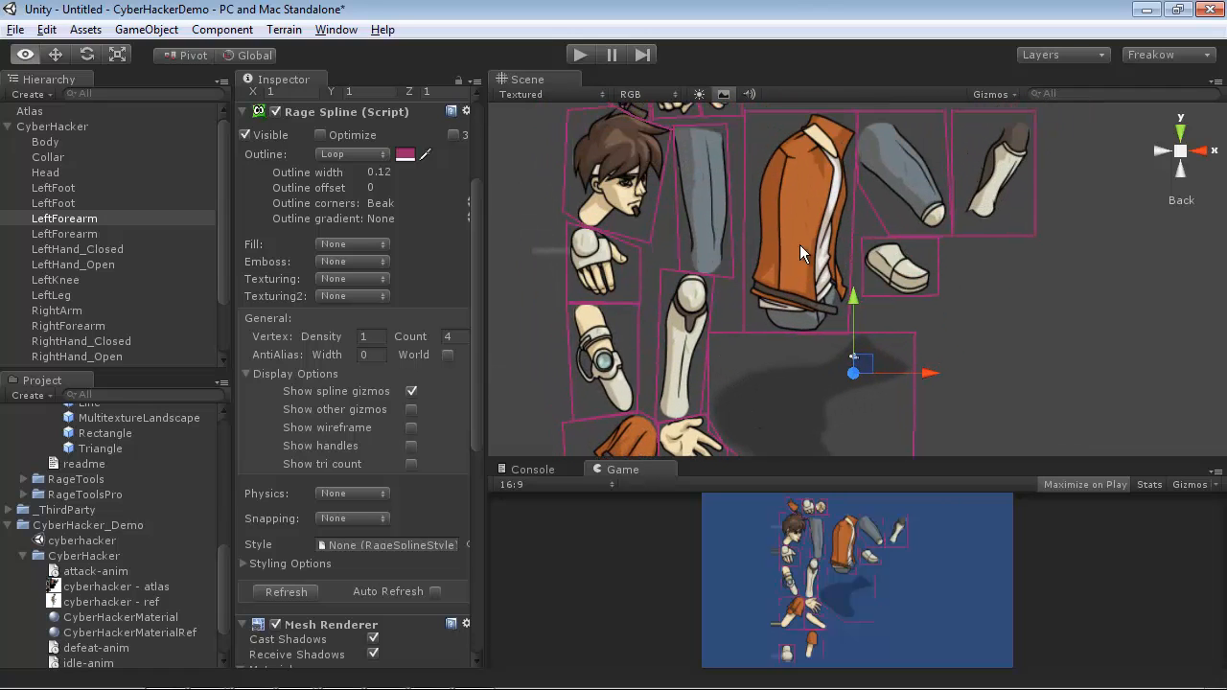
pyautogui.keyDown('alt'); pyautogui.moveTo(799, 244); pyautogui.dragTo(756, 245, button='right'); pyautogui.keyUp('alt')
pyautogui.click(750, 240)
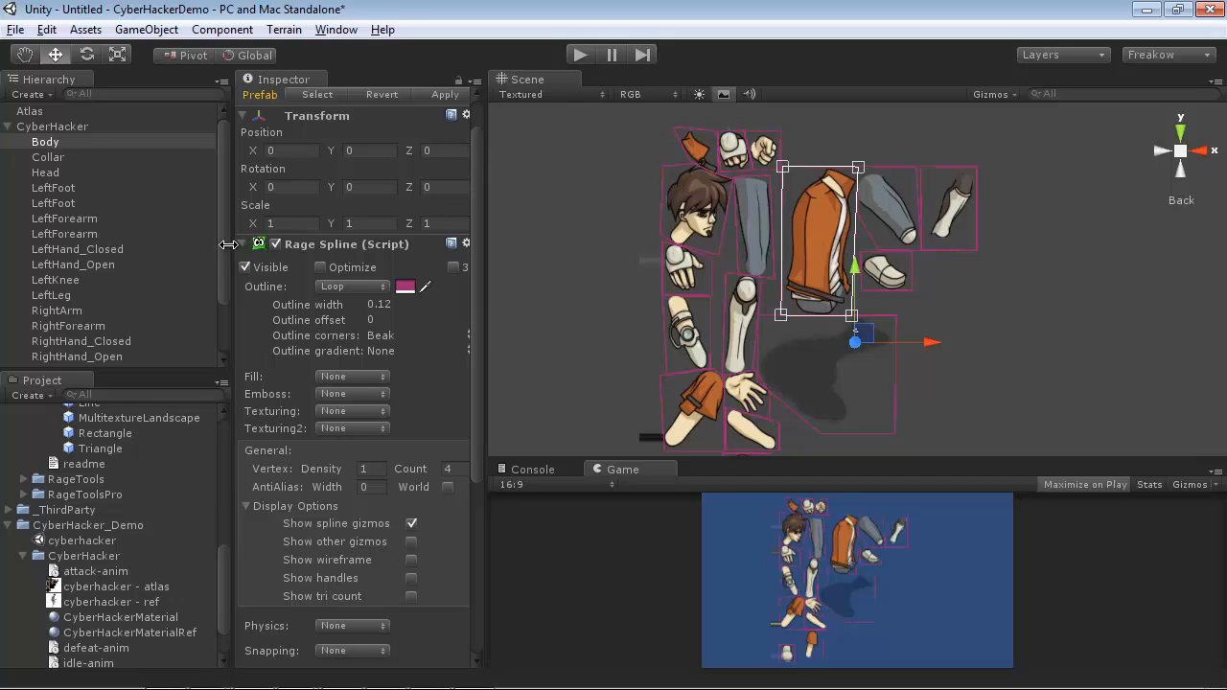
pyautogui.click(53, 127)
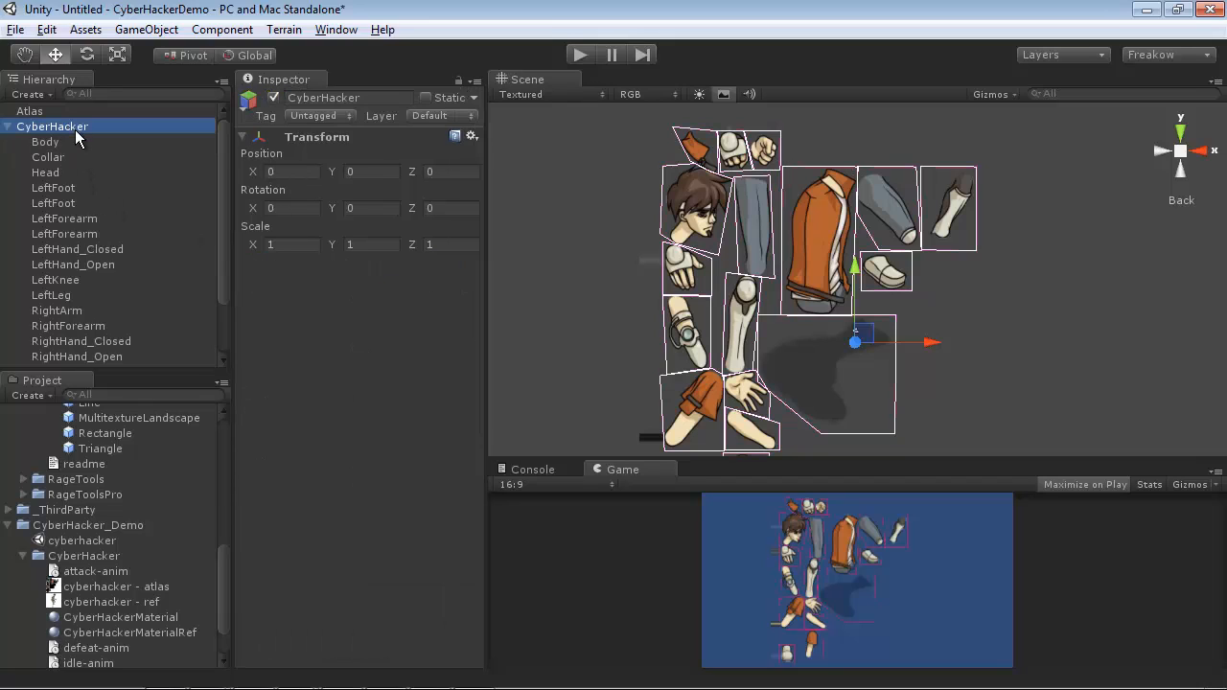
pyautogui.hotkey('alt', 'g')
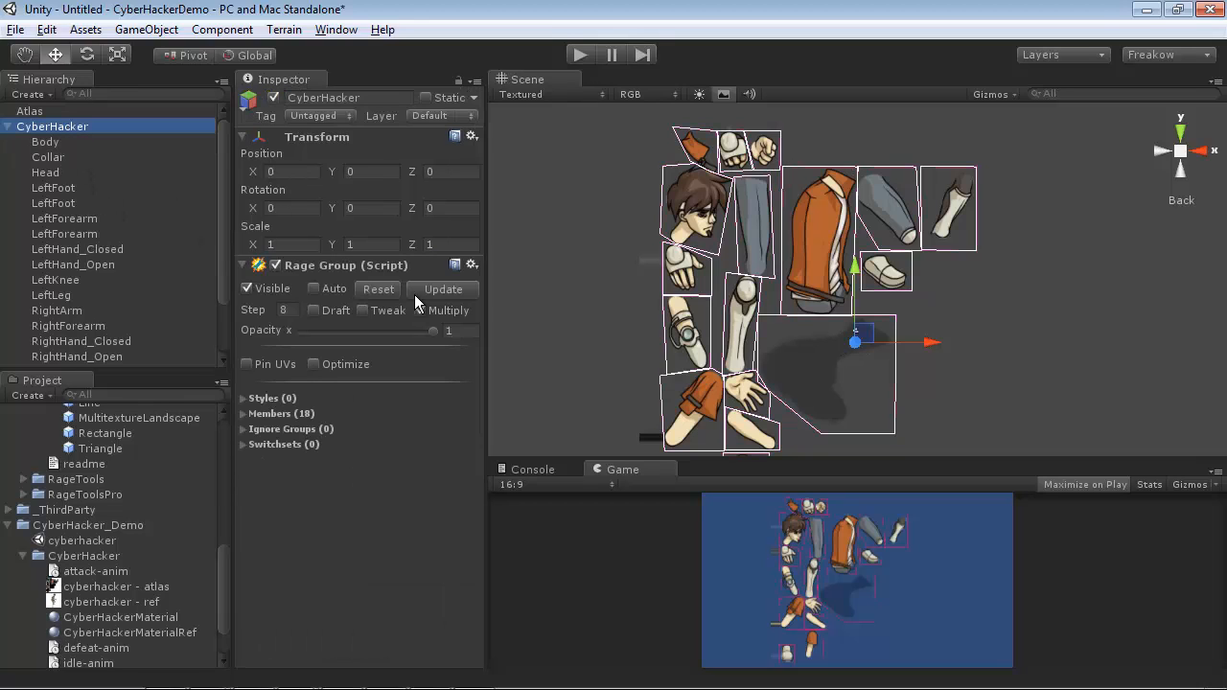
# Step: Apply CyberHackerMaterial to all parts of the CyberHacker group with the RageGroup Apply Material macro and close its dialog
pyautogui.click(223, 30)
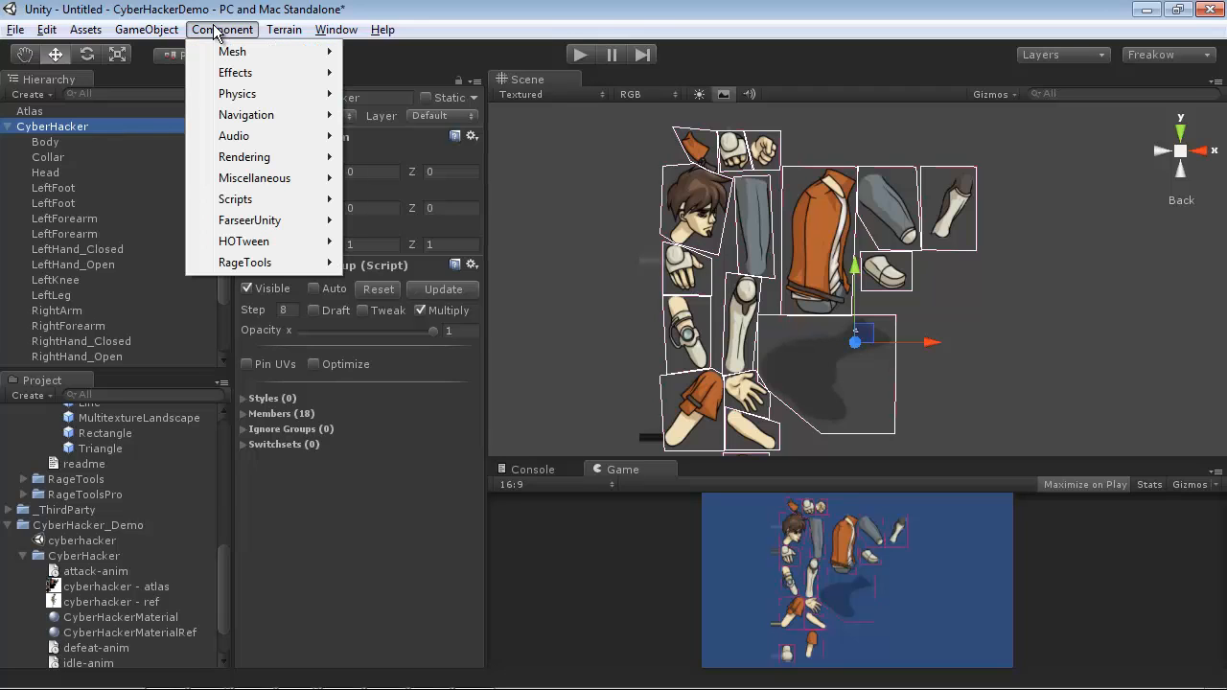
pyautogui.moveTo(260, 266)
pyautogui.moveTo(423, 528)
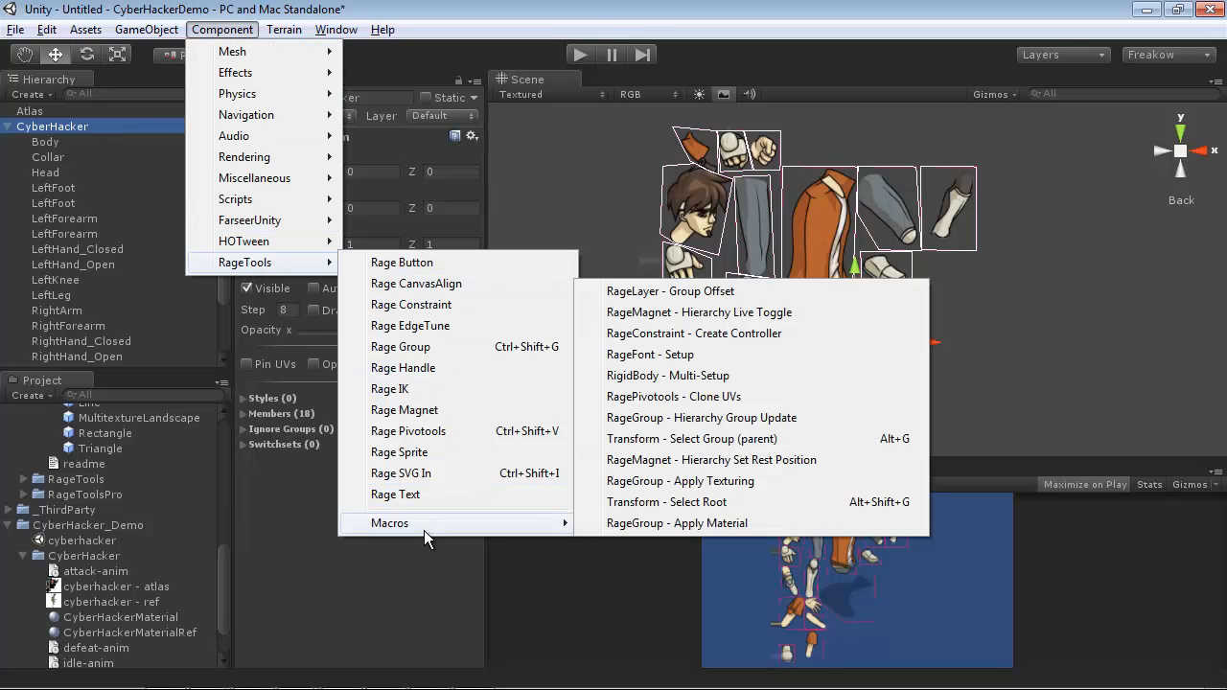
pyautogui.click(682, 524)
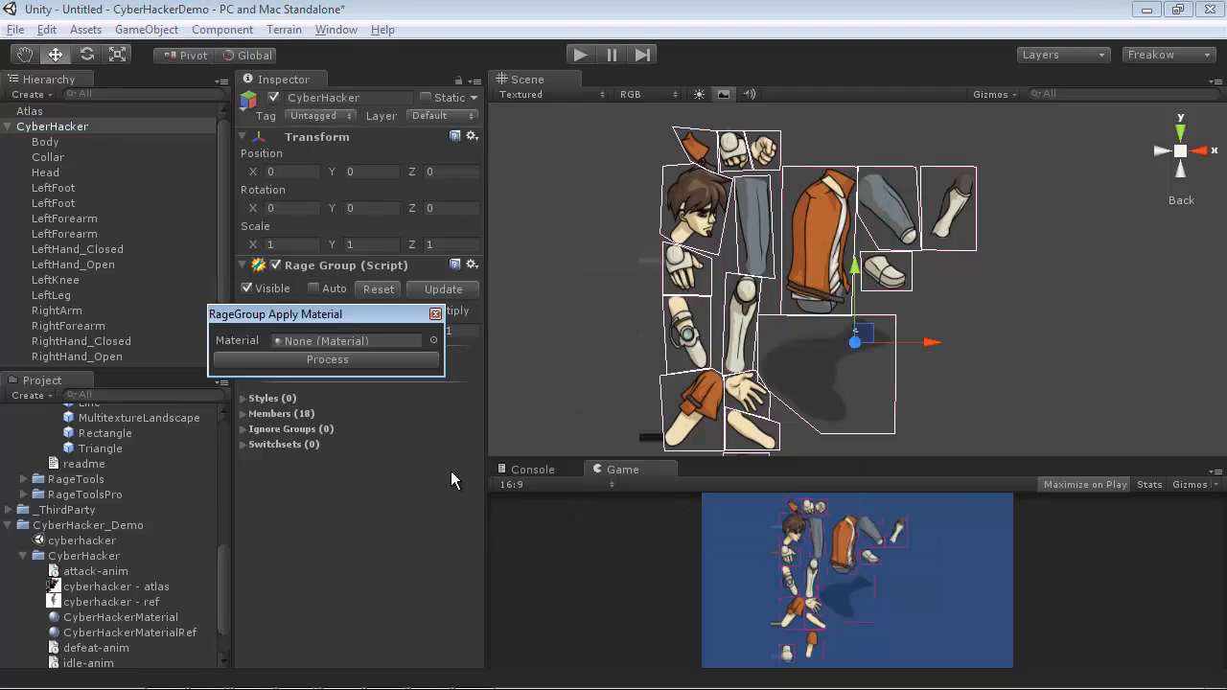
pyautogui.moveTo(330, 314); pyautogui.dragTo(393, 447)
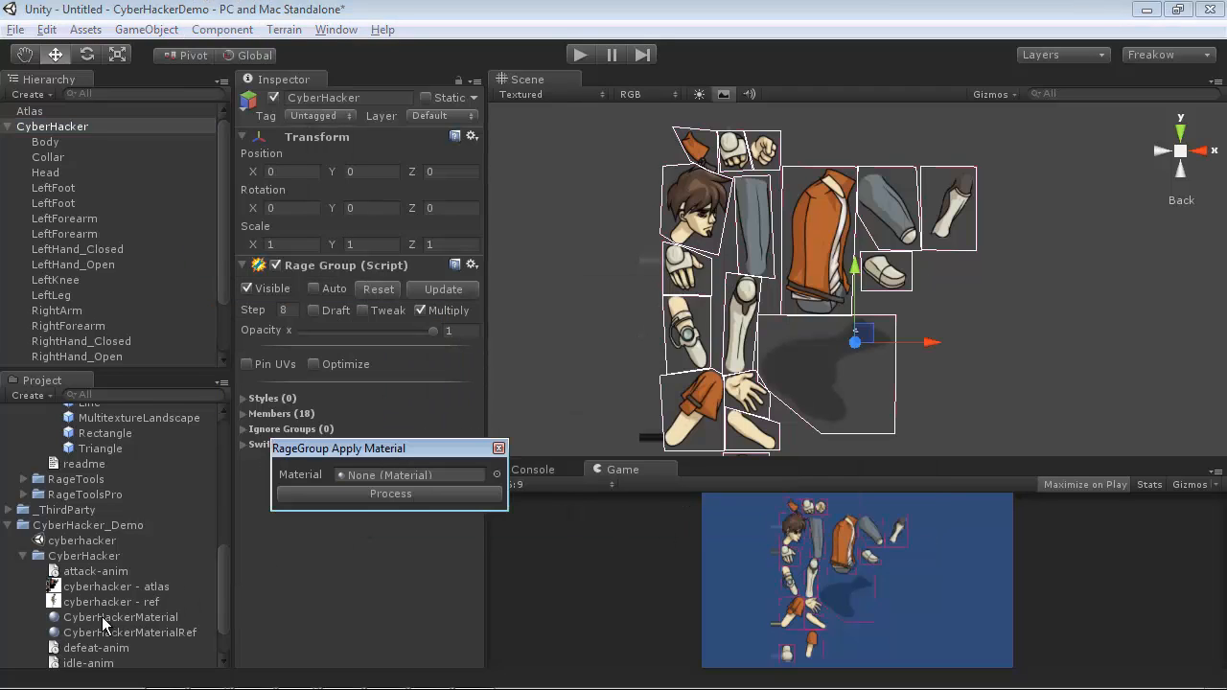
pyautogui.moveTo(103, 624); pyautogui.dragTo(389, 505)
pyautogui.click(389, 497)
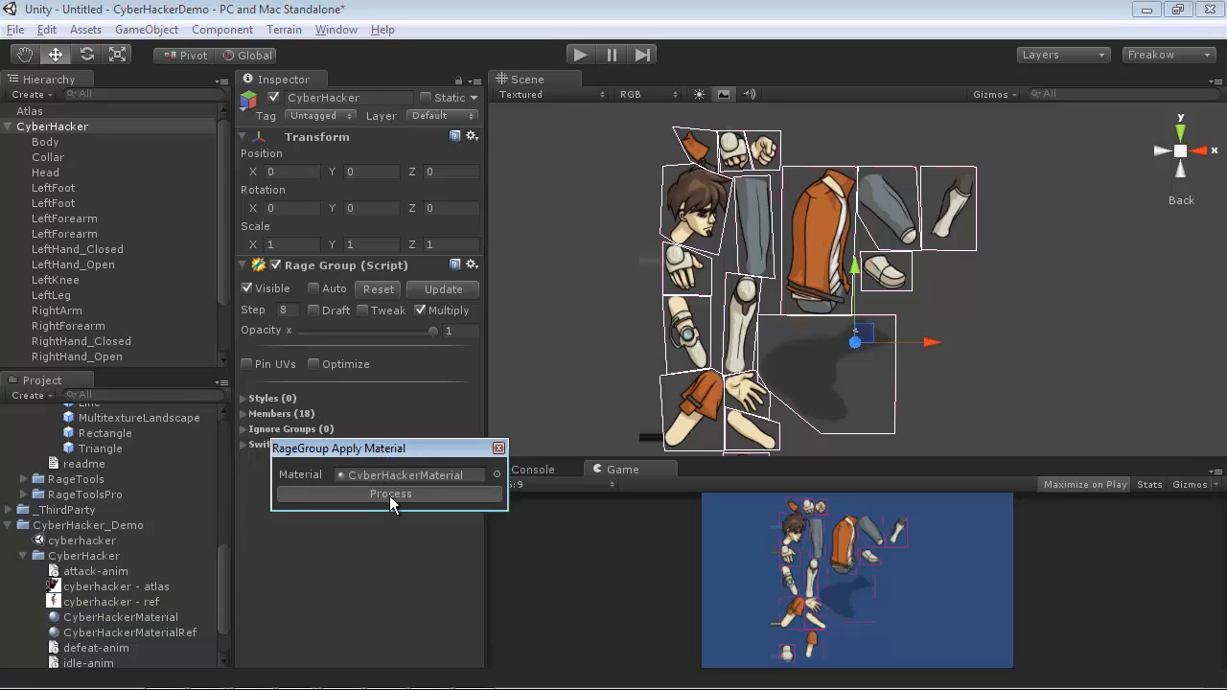
pyautogui.click(499, 449)
# Step: Select the Collar and Body splines and review the Body's Mesh Renderer material and Rage Spline settings
pyautogui.click(48, 157)
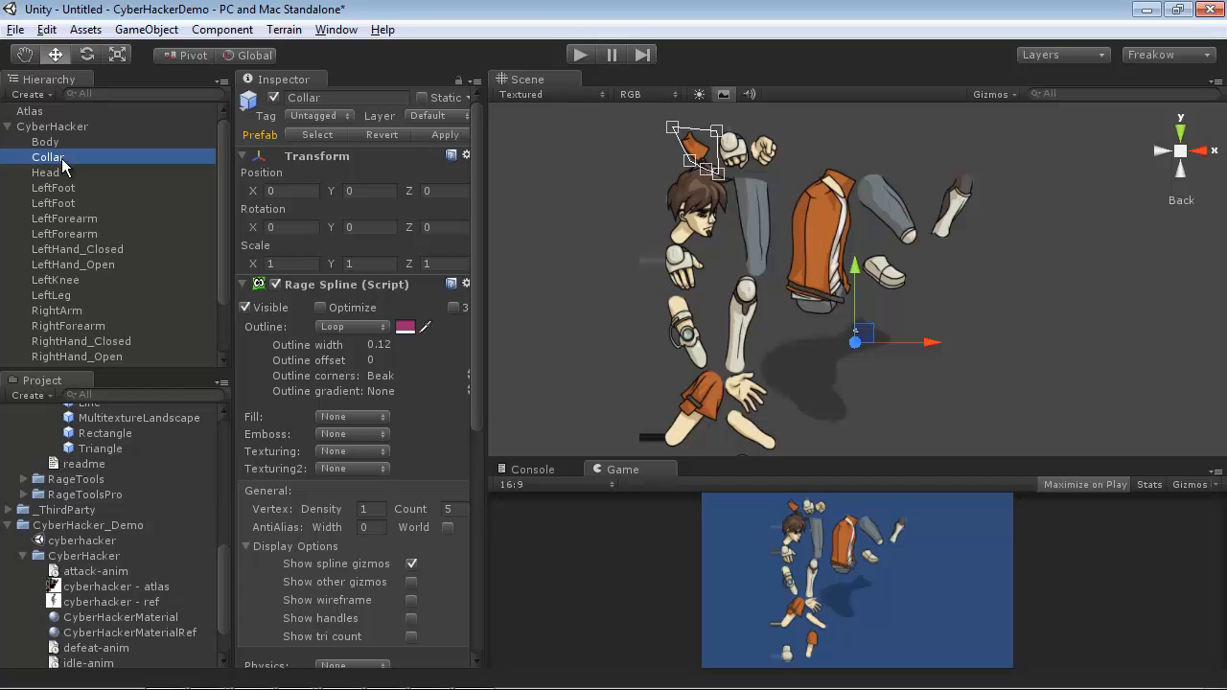
pyautogui.scroll(-5, 399, 495)
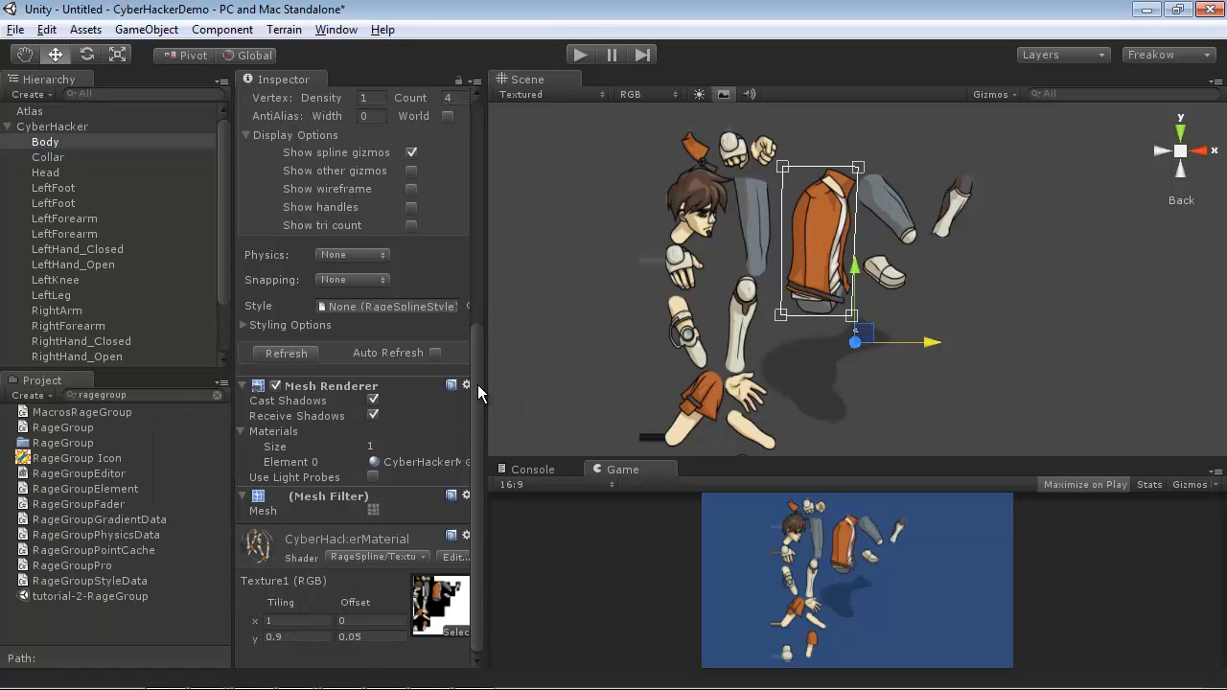
pyautogui.moveTo(477, 385); pyautogui.dragTo(475, 235)
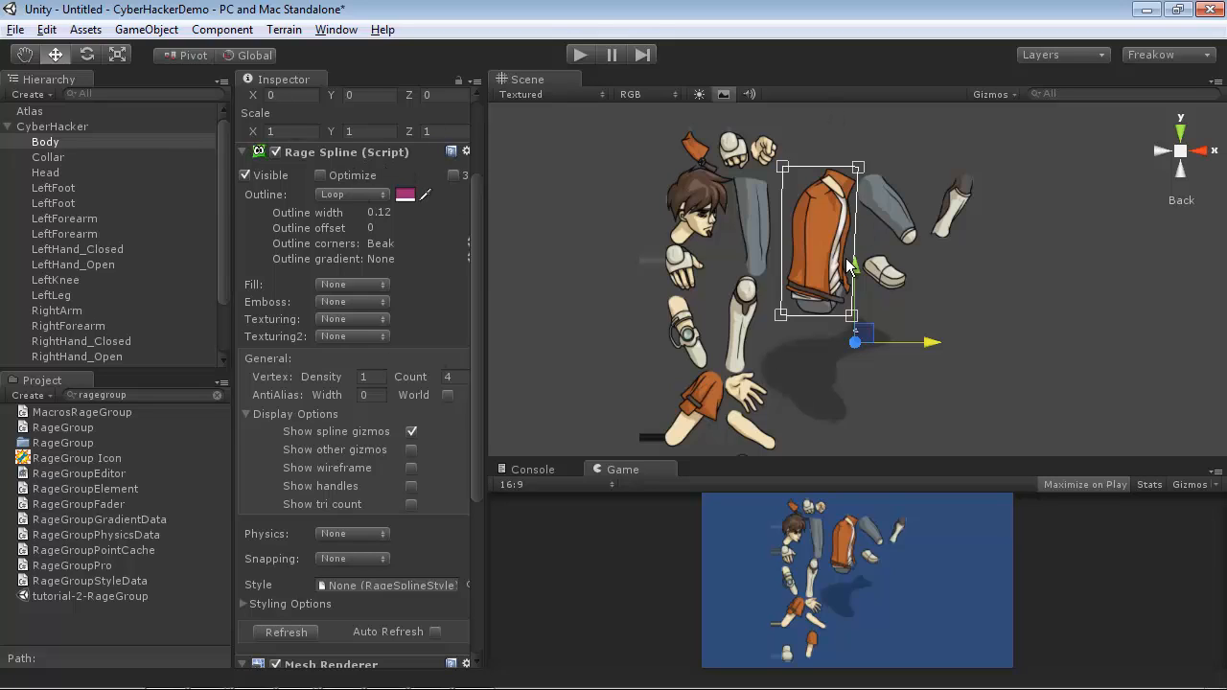
# Step: Assign the Atlas object as the source to copy from in the Body spline's Styling Options
pyautogui.click(336, 321)
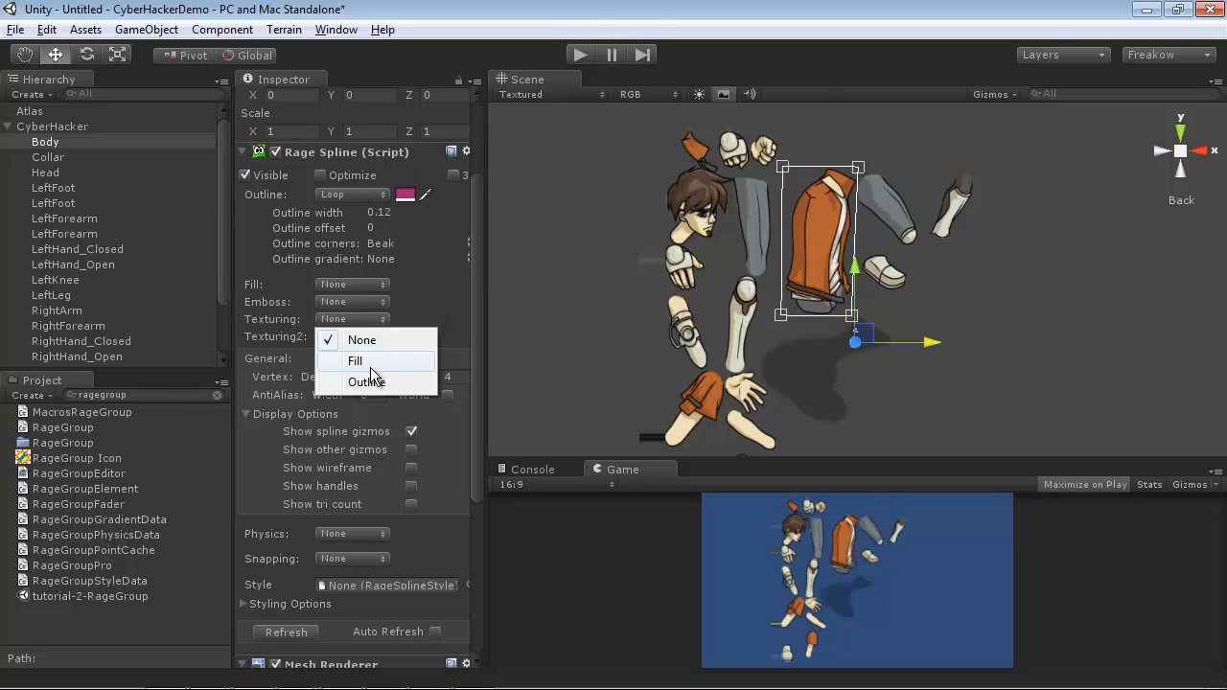
pyautogui.click(479, 286)
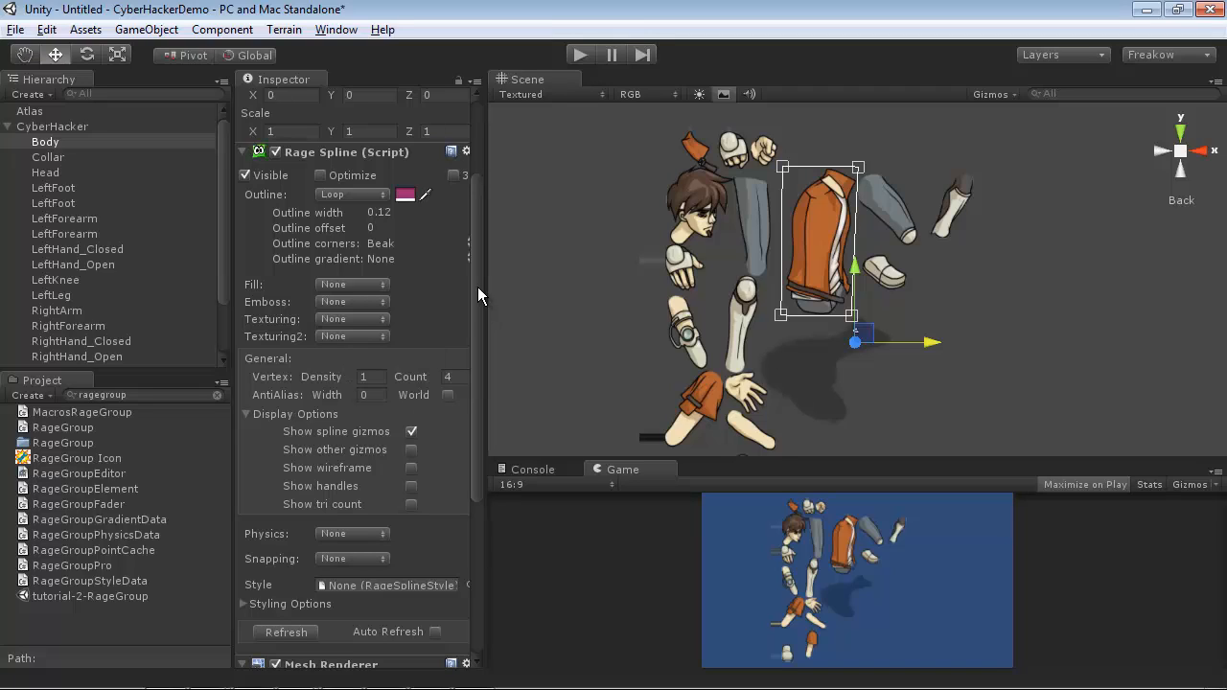
pyautogui.moveTo(477, 287); pyautogui.dragTo(466, 343)
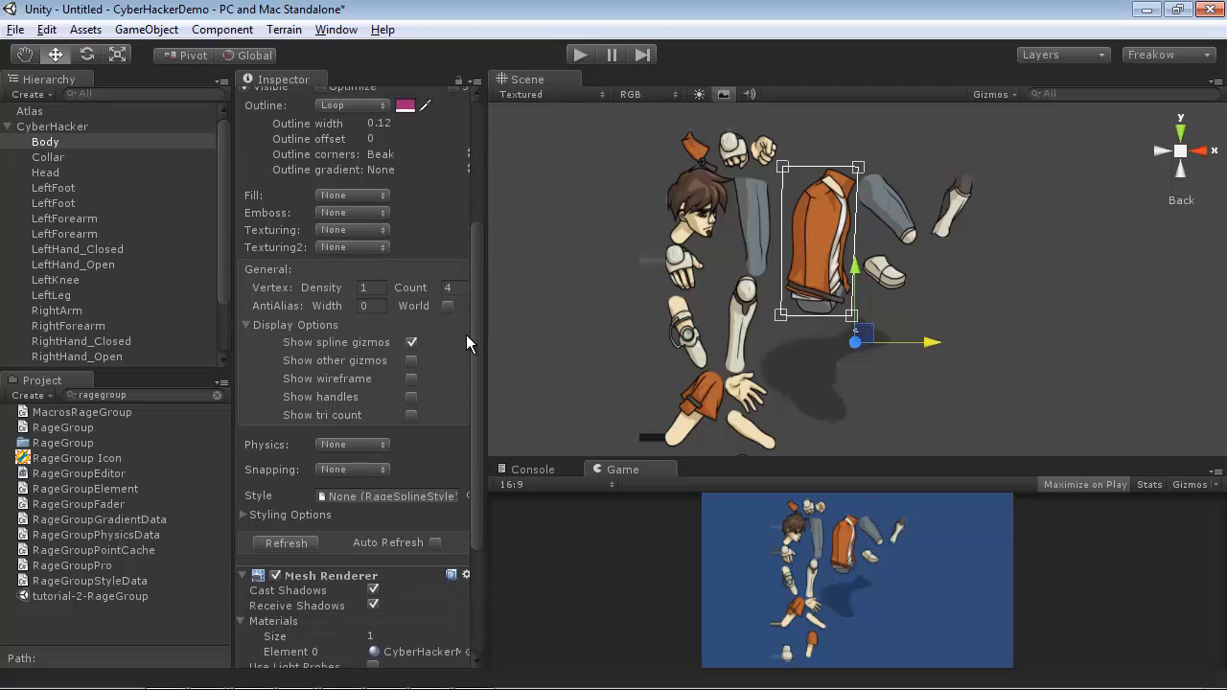
pyautogui.click(243, 515)
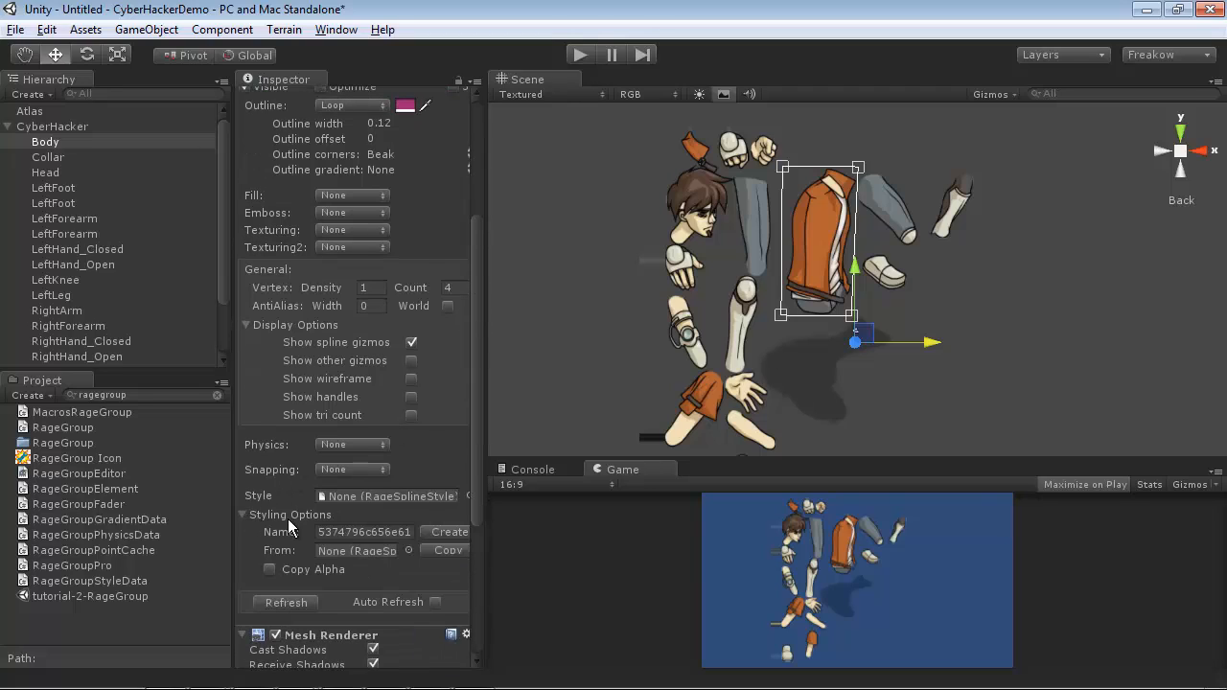
pyautogui.scroll(5, 345, 546)
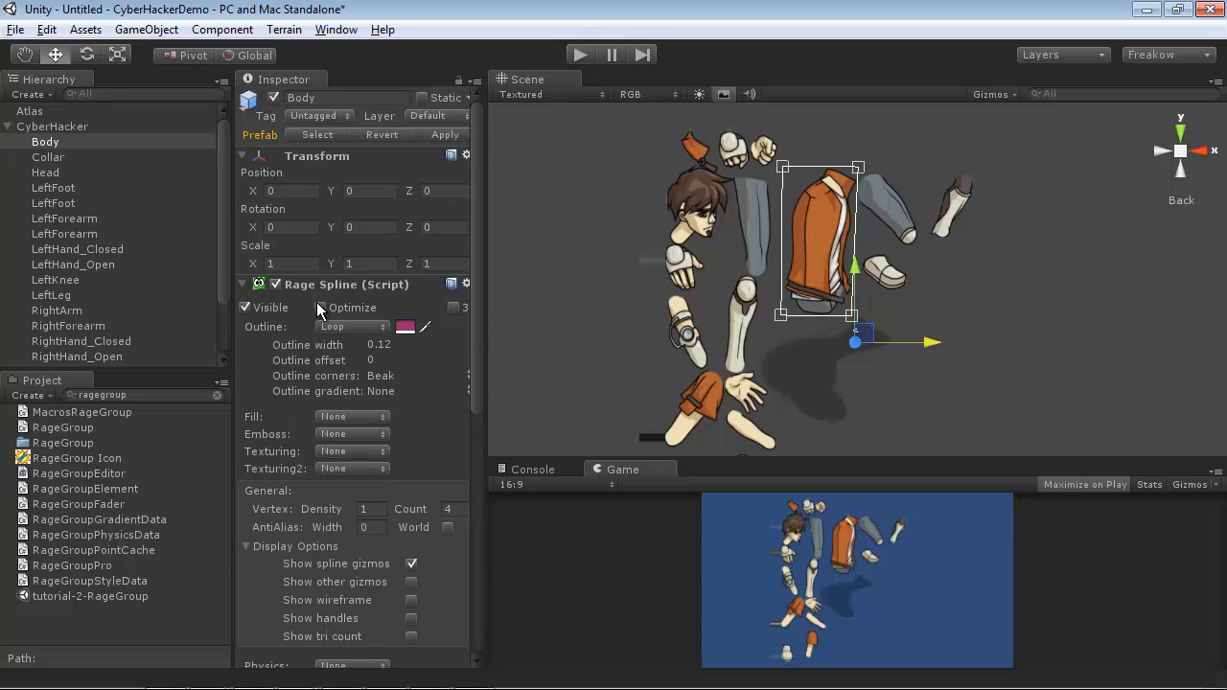
pyautogui.scroll(-5, 390, 509)
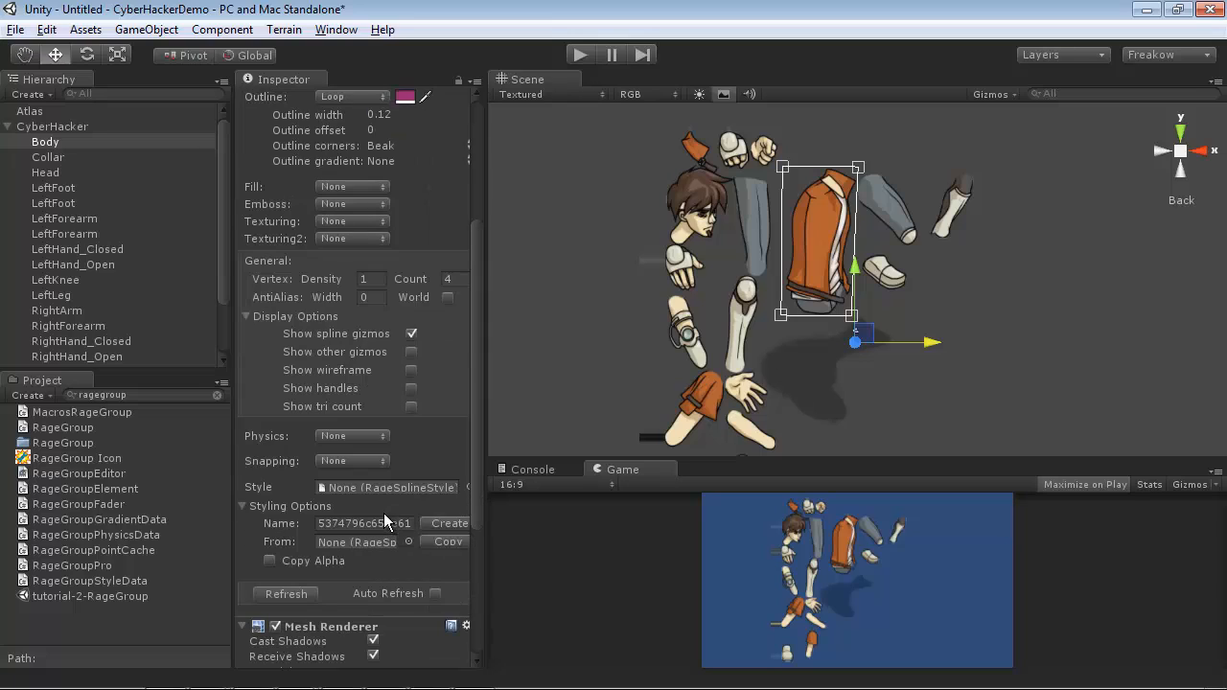
pyautogui.moveTo(38, 111); pyautogui.dragTo(343, 553)
pyautogui.scroll(6, 268, 204)
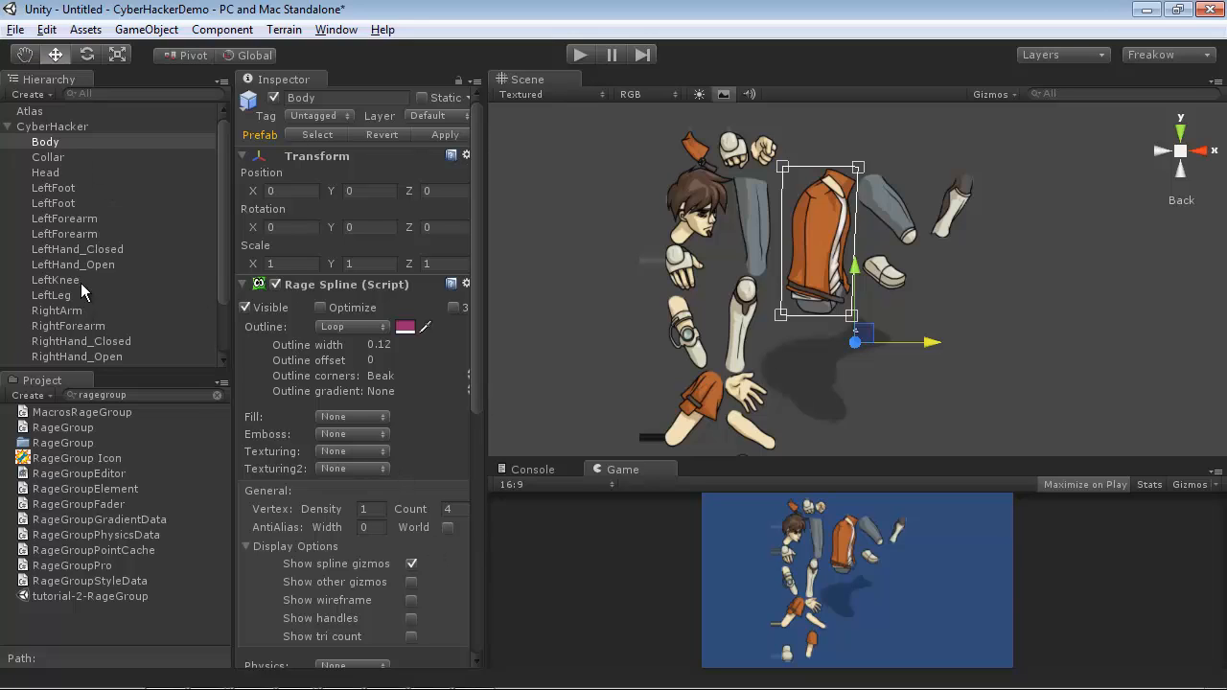
# Step: Copy the Atlas spline's style onto the Body spline
pyautogui.click(44, 127)
pyautogui.click(59, 142)
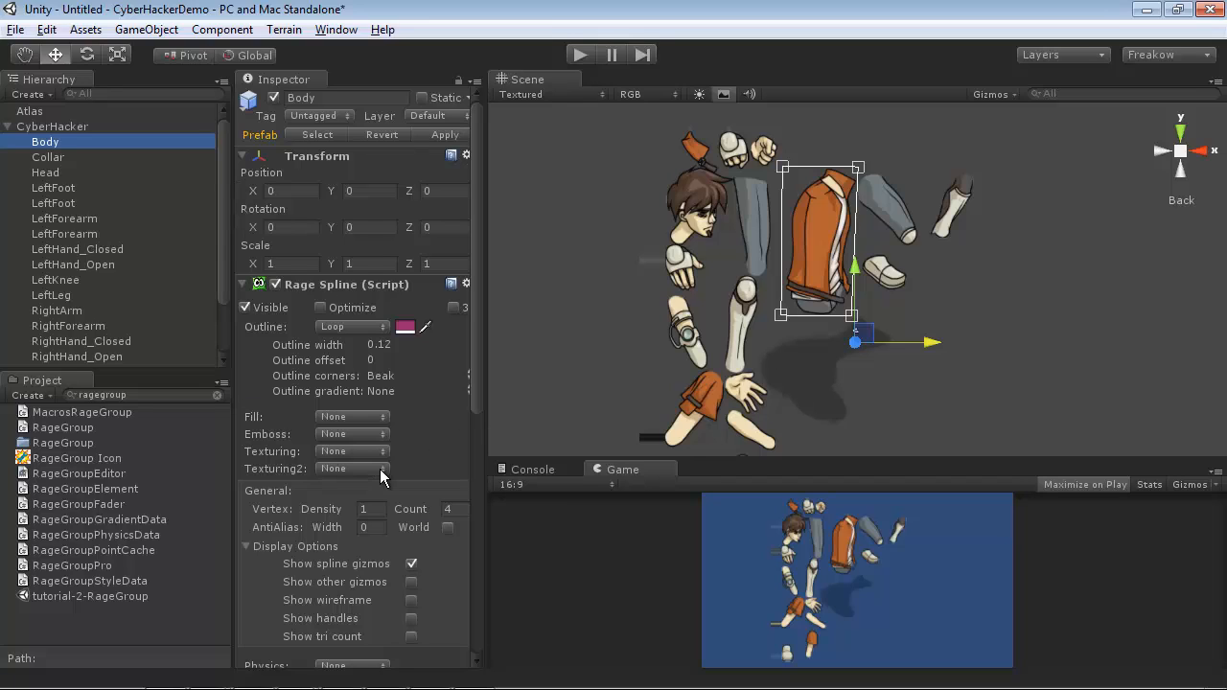
pyautogui.scroll(-5, 414, 375)
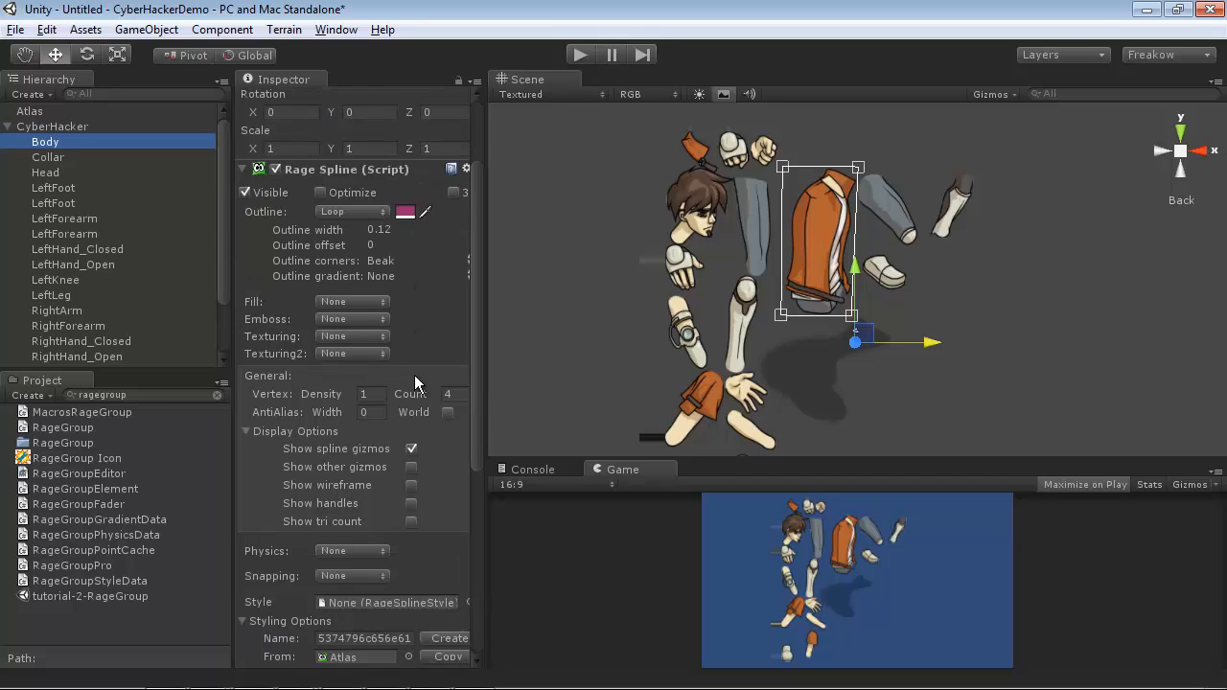
pyautogui.click(431, 543)
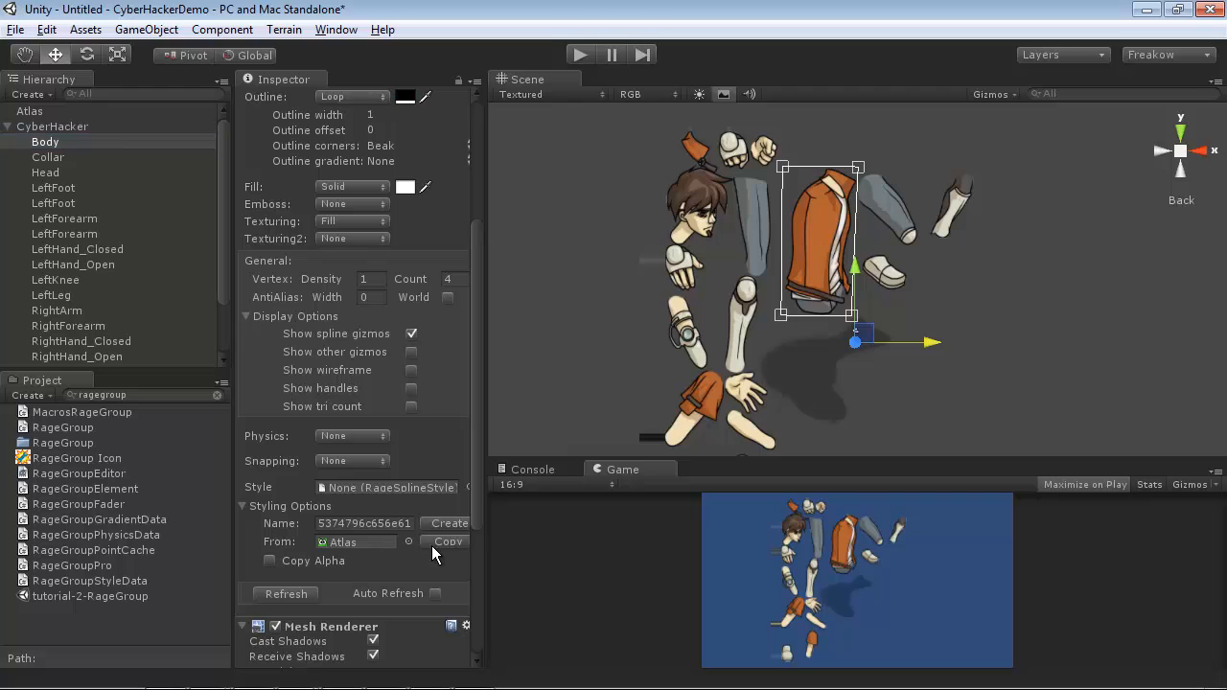
# Step: Set the Body spline's outline to None, then try moving the part sideways and undo that move
pyautogui.scroll(5, 414, 419)
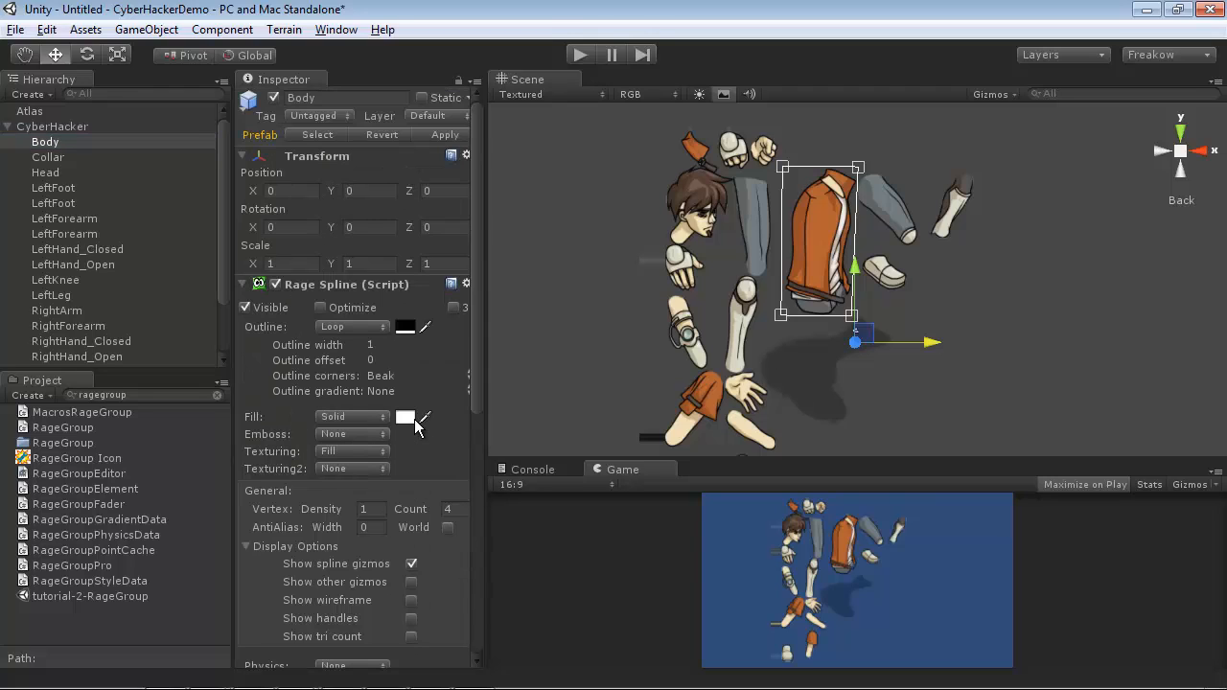
pyautogui.scroll(-5, 371, 437)
pyautogui.scroll(4, 395, 326)
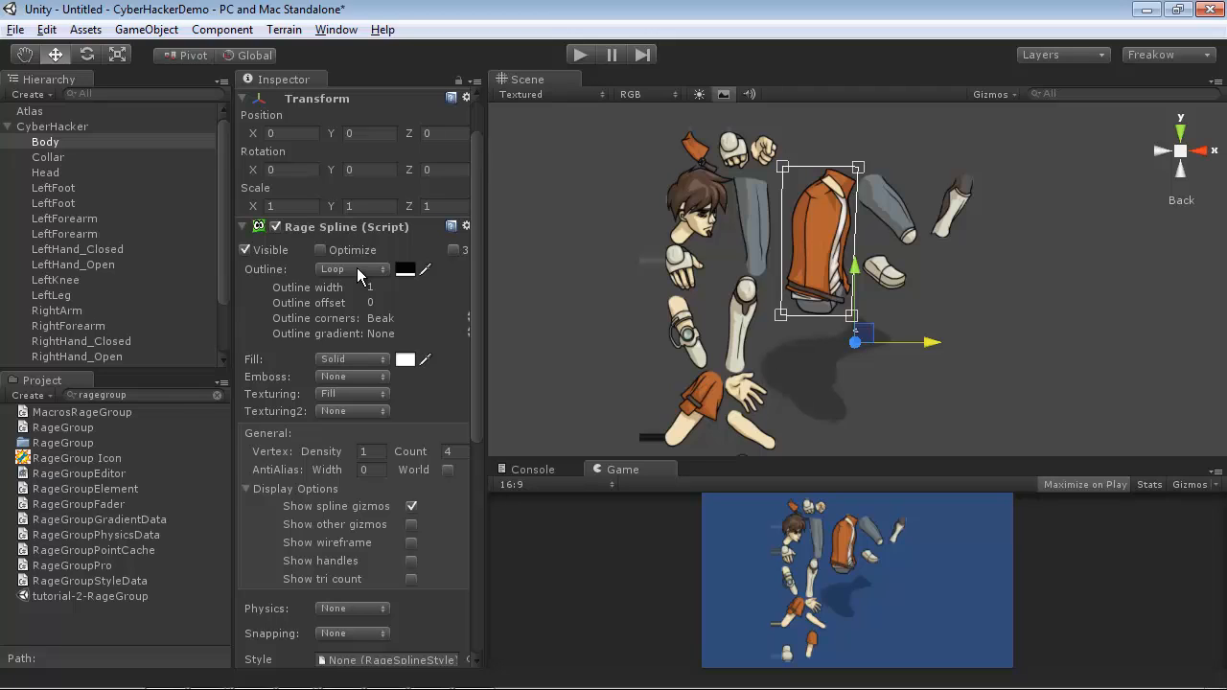
pyautogui.click(362, 267)
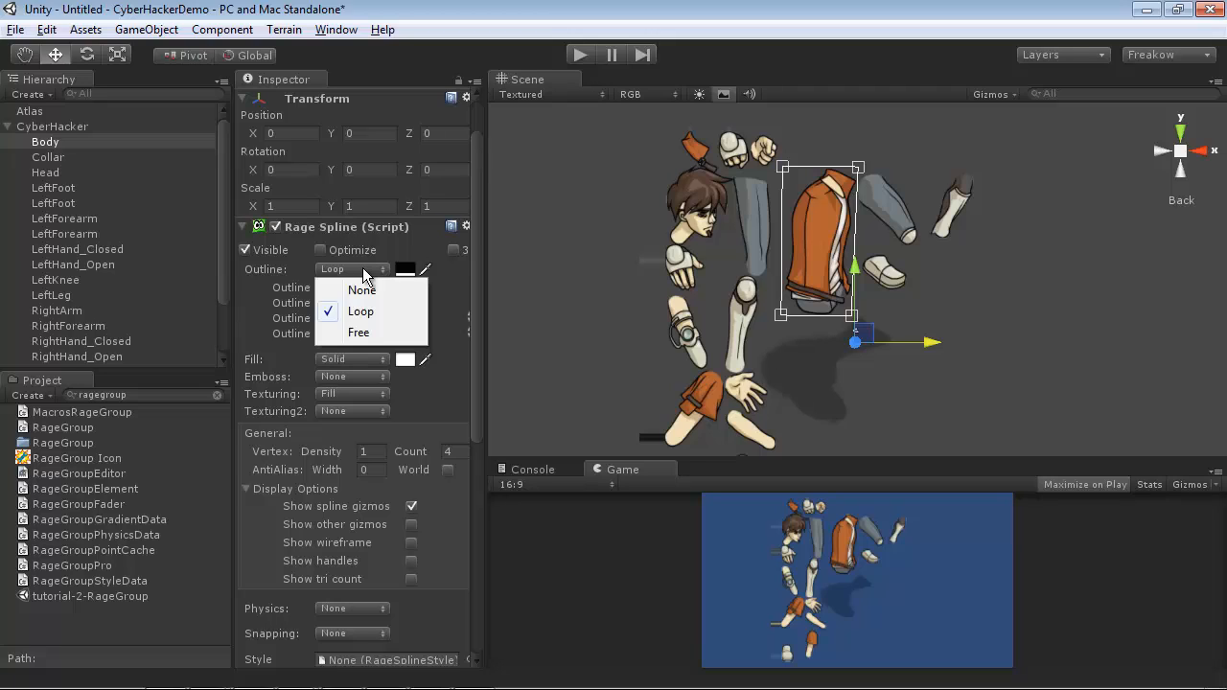
pyautogui.click(364, 286)
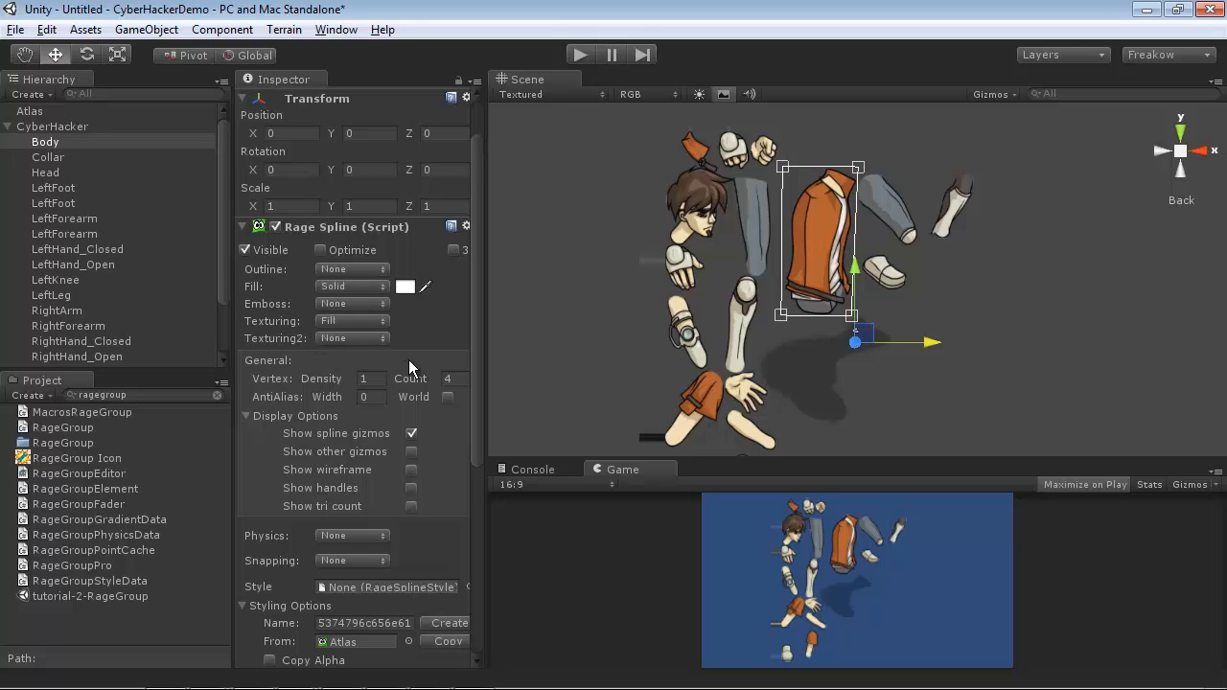
pyautogui.moveTo(932, 341)
pyautogui.mouseDown()
pyautogui.moveTo(861, 346)
pyautogui.moveTo(914, 343)
pyautogui.mouseUp()
pyautogui.hotkey('ctrl', 'z')
# Step: Turn on Show other gizmos for the Body spline and compare its texture gizmo with the Atlas's
pyautogui.click(411, 452)
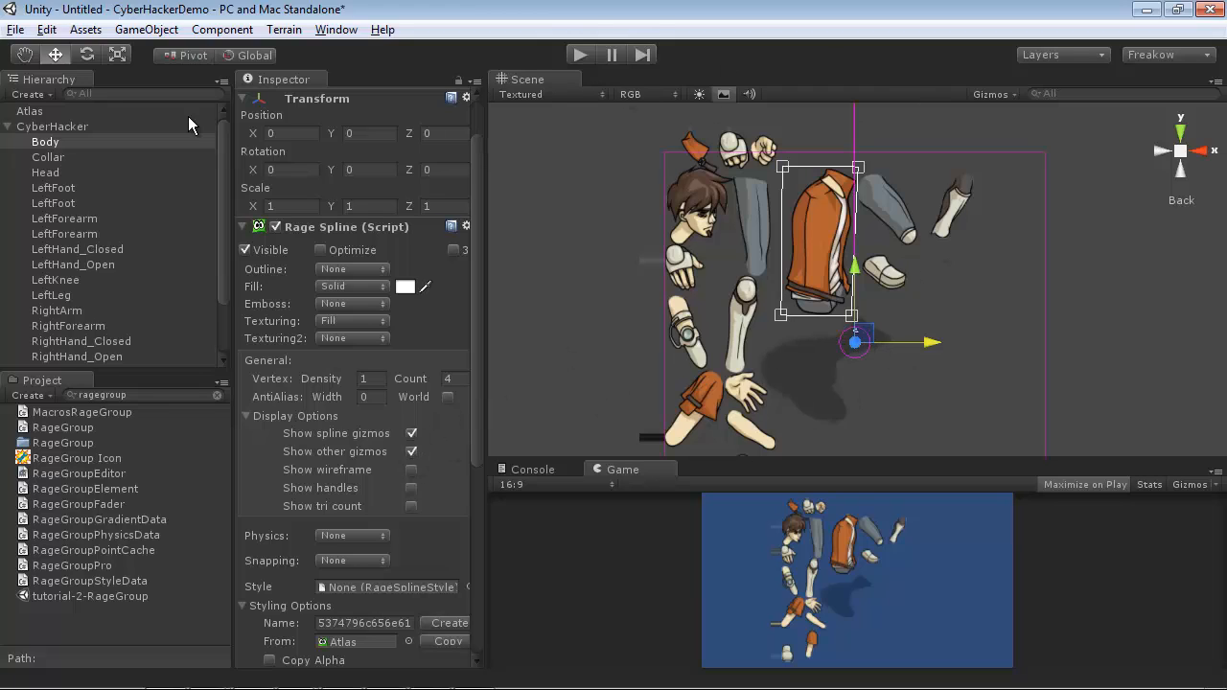
pyautogui.click(28, 112)
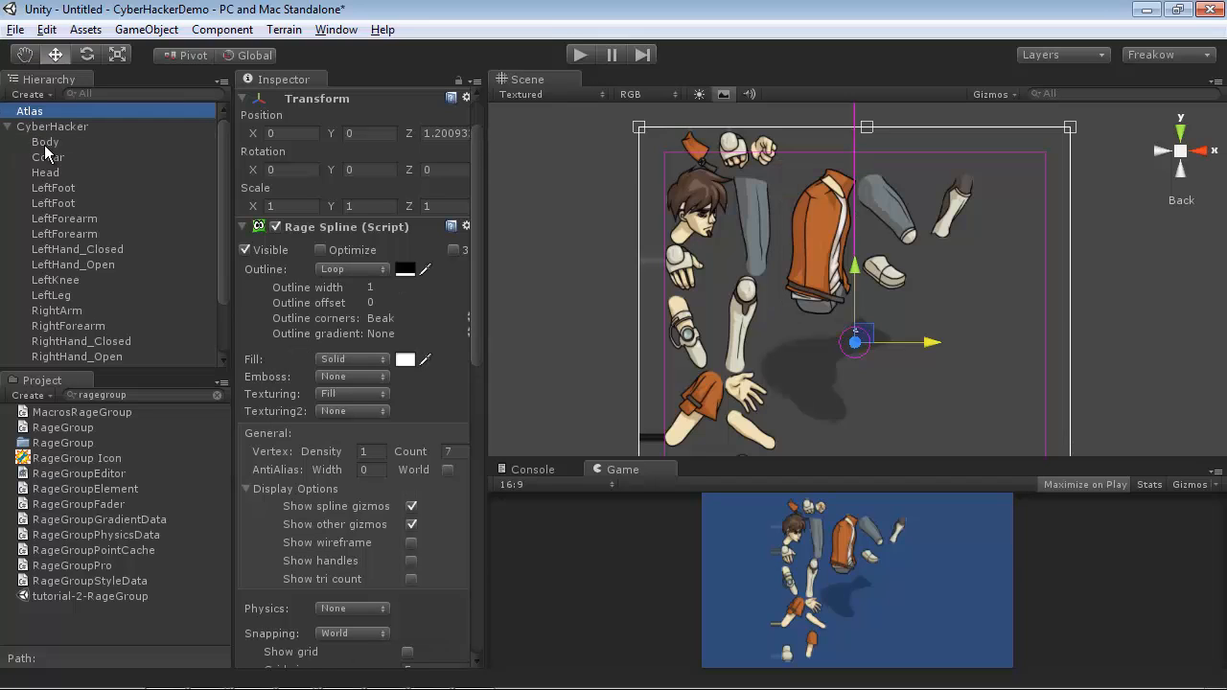
pyautogui.click(44, 144)
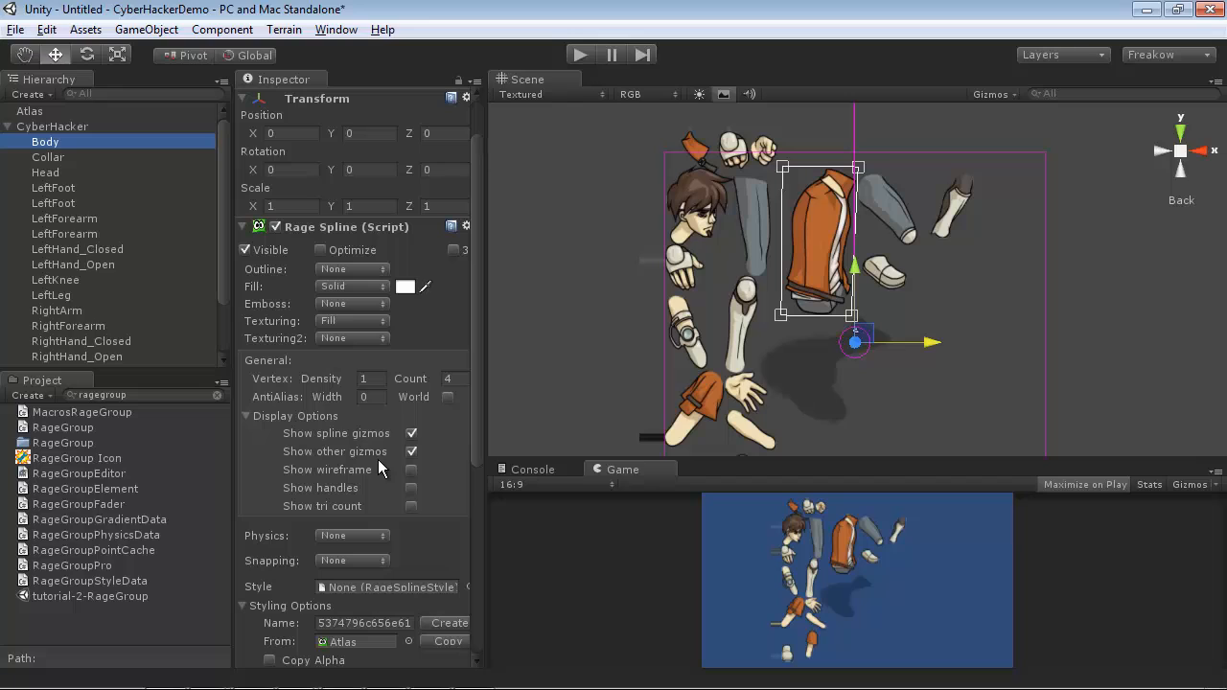
# Step: Apply the Body's texturing to all CyberHacker group members with the RageGroup Apply Texturing macro
pyautogui.click(222, 30)
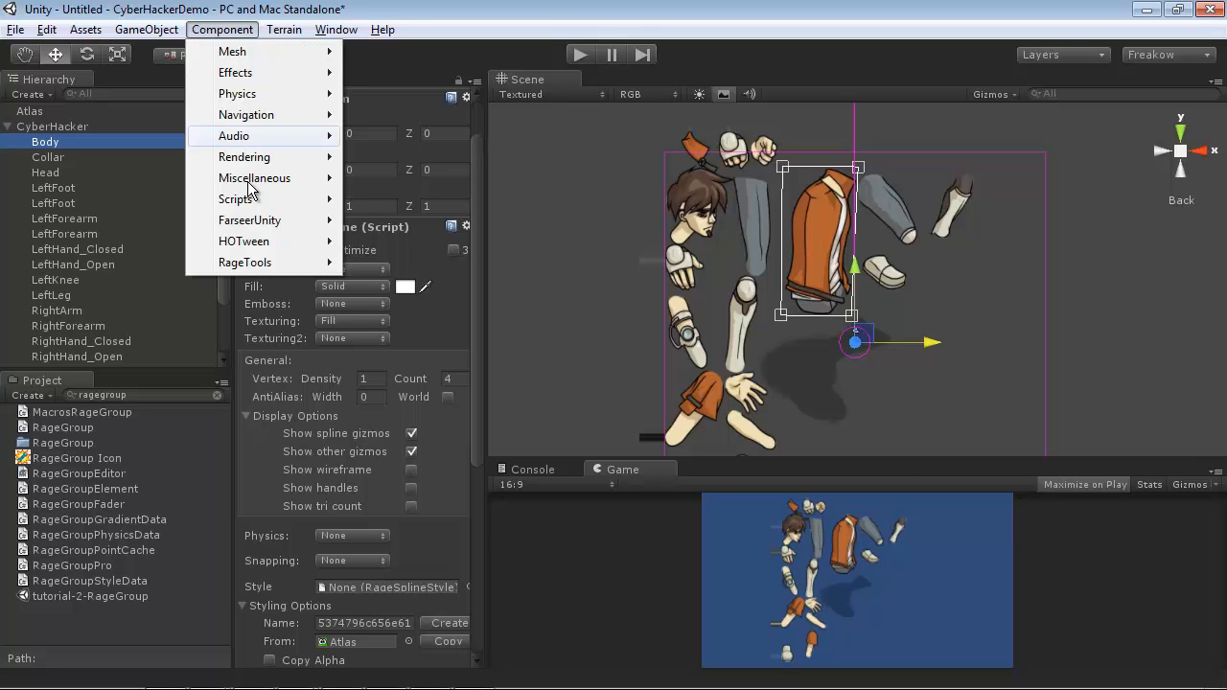
pyautogui.moveTo(247, 264)
pyautogui.moveTo(399, 526)
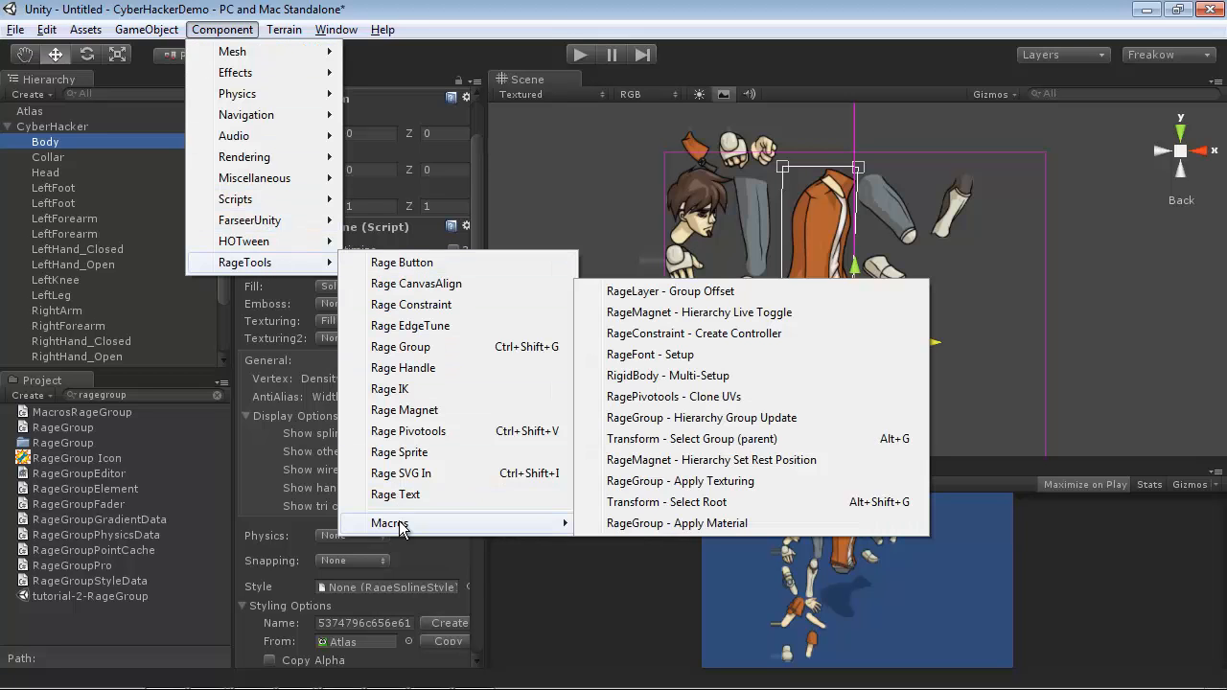
pyautogui.click(676, 481)
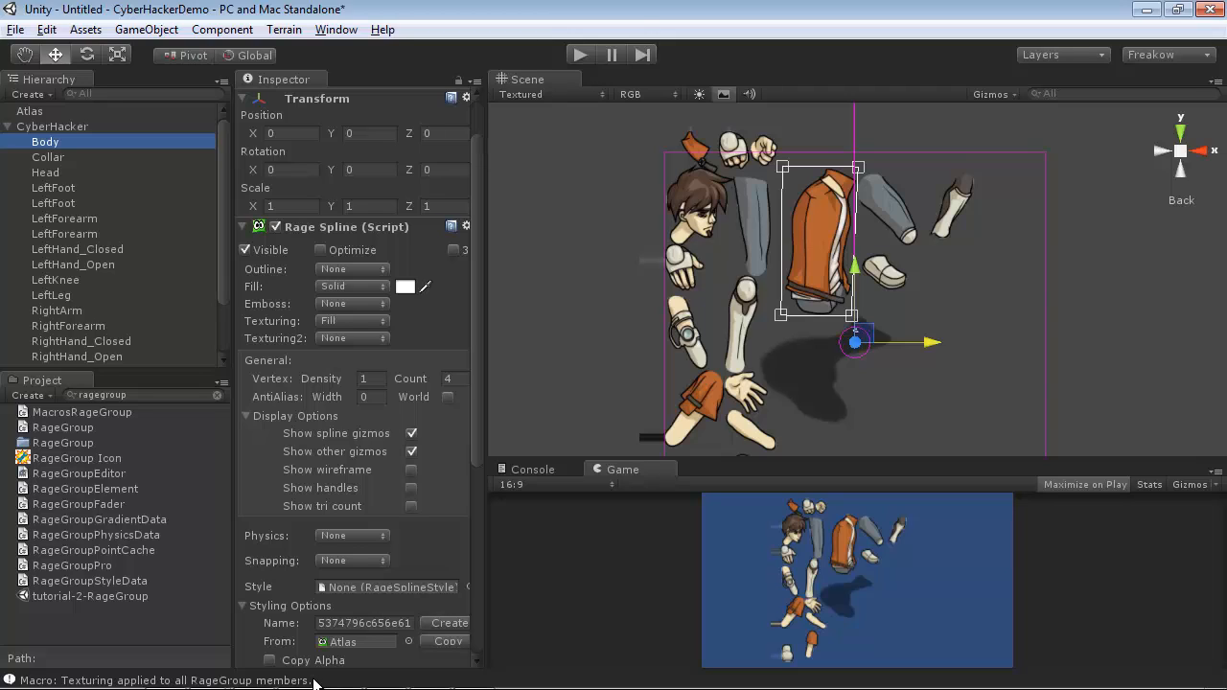
# Step: Try moving the Collar along X, undo the move, and check the Head's spline settings
pyautogui.click(48, 157)
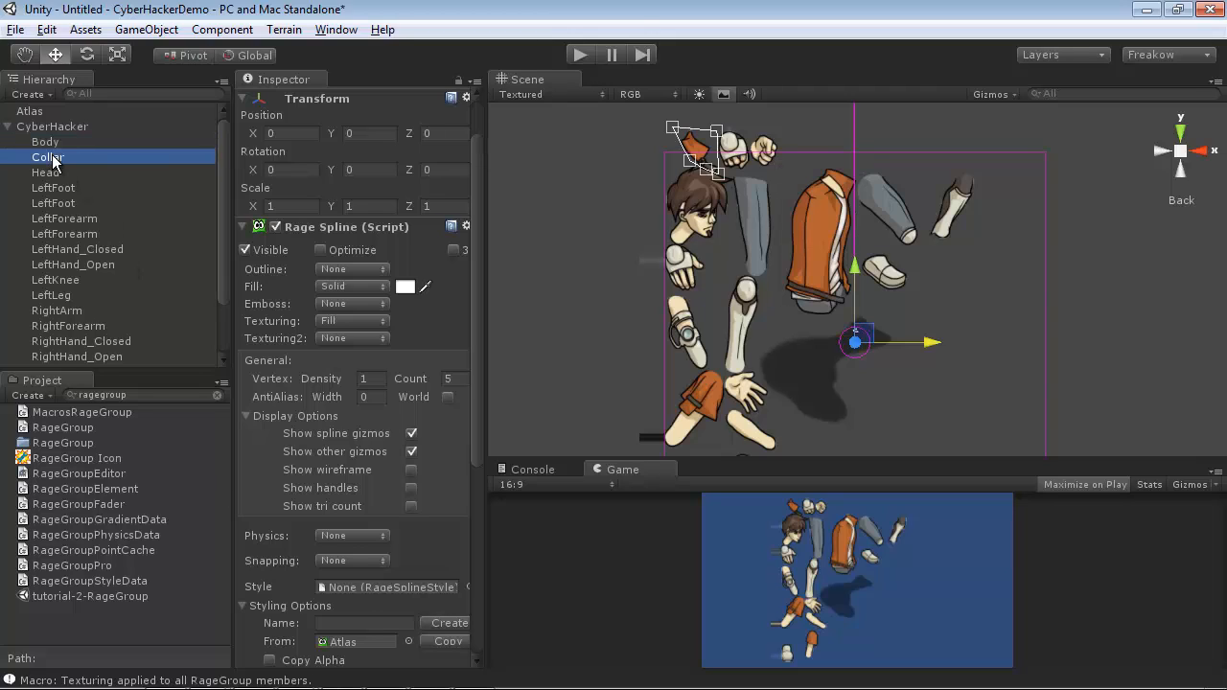
pyautogui.moveTo(932, 344); pyautogui.dragTo(896, 344)
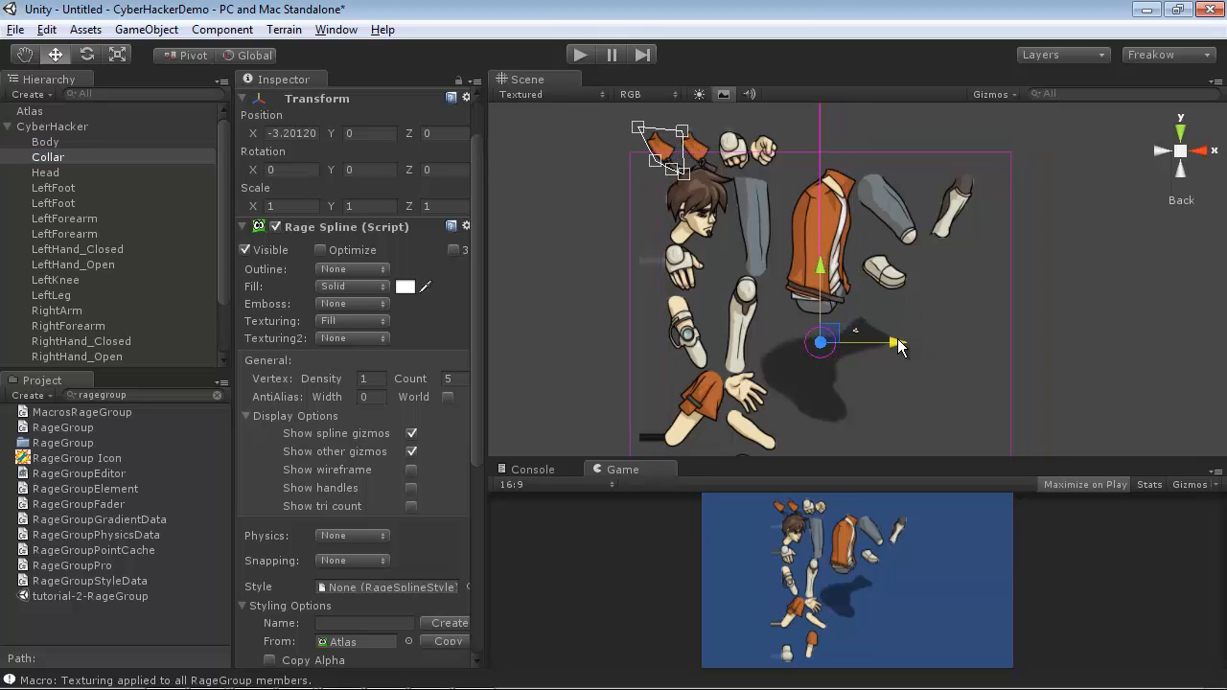
pyautogui.hotkey('ctrl', 'z')
pyautogui.click(50, 174)
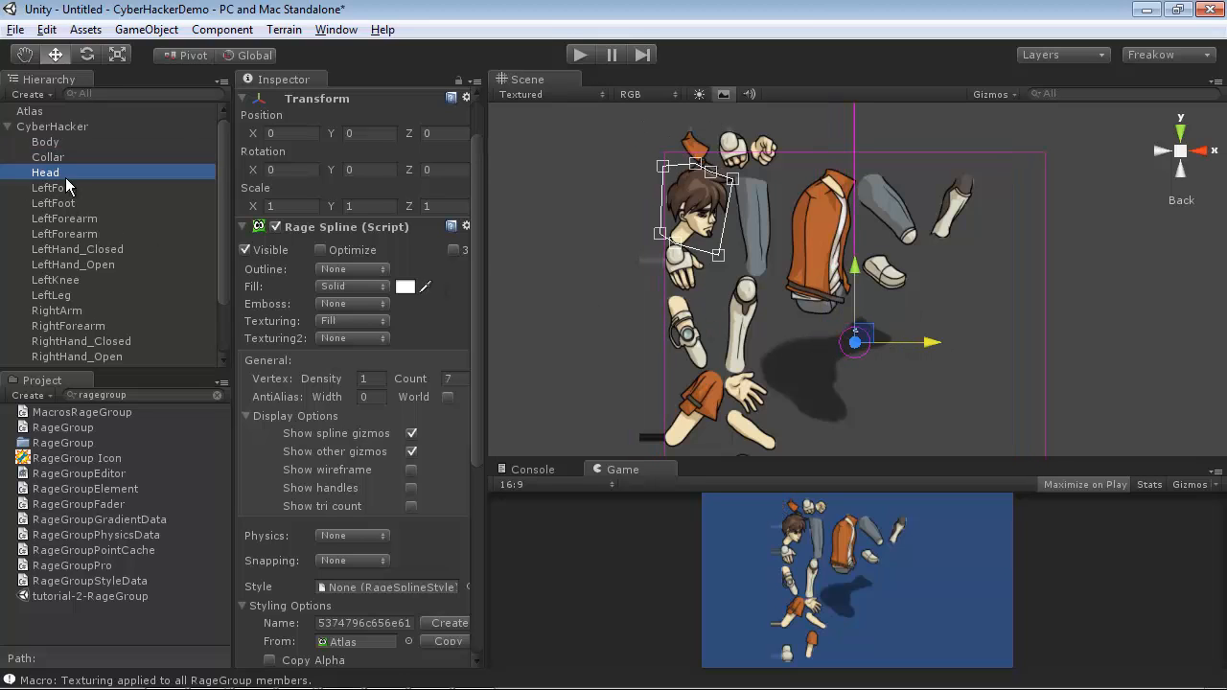
pyautogui.click(931, 343)
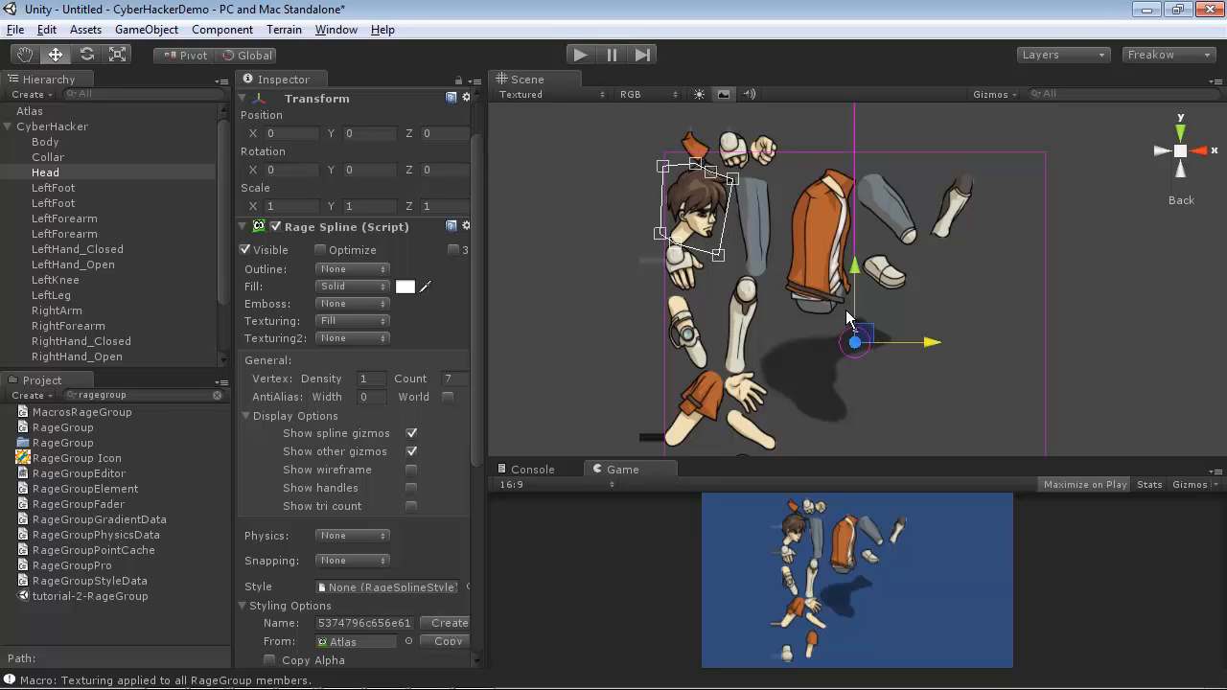
# Step: Deactivate the Atlas object and activate the Reference object
pyautogui.click(46, 113)
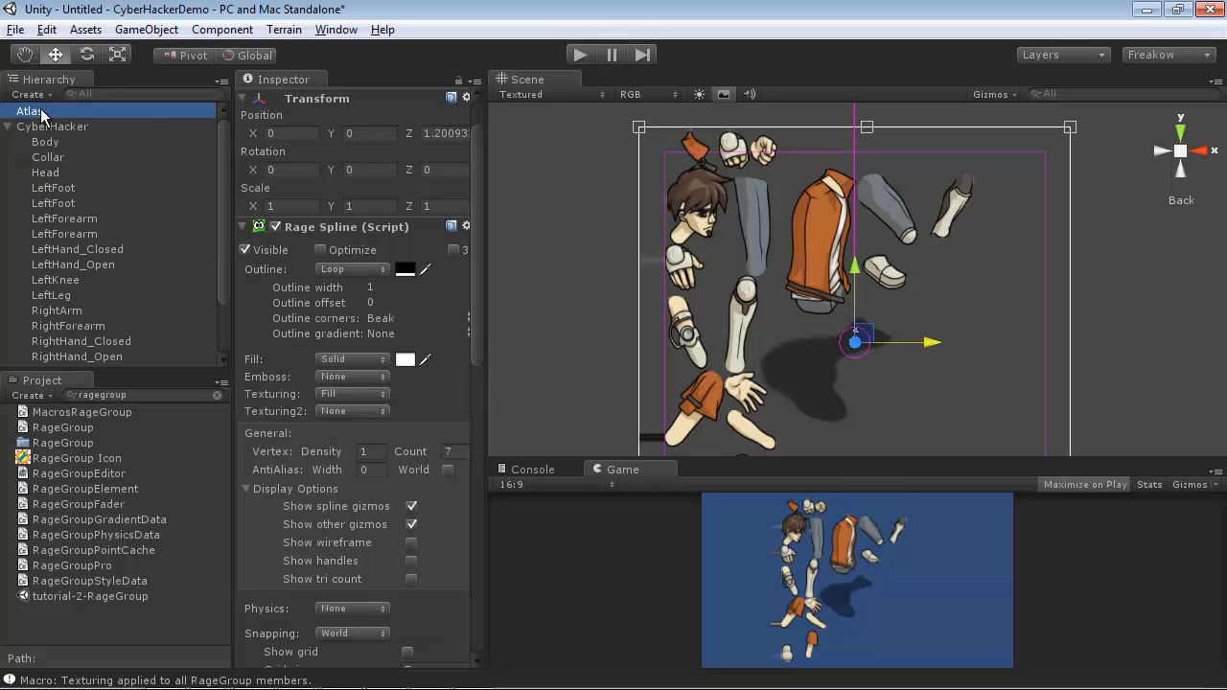
pyautogui.scroll(1, 286, 158)
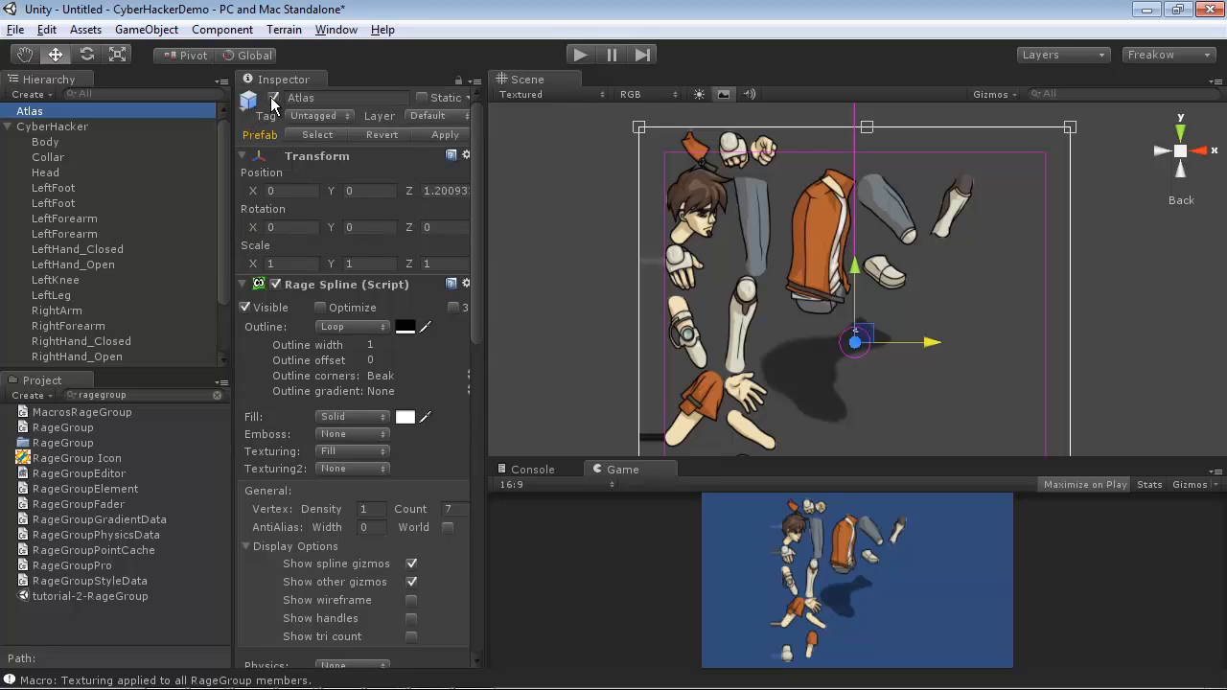
pyautogui.click(274, 99)
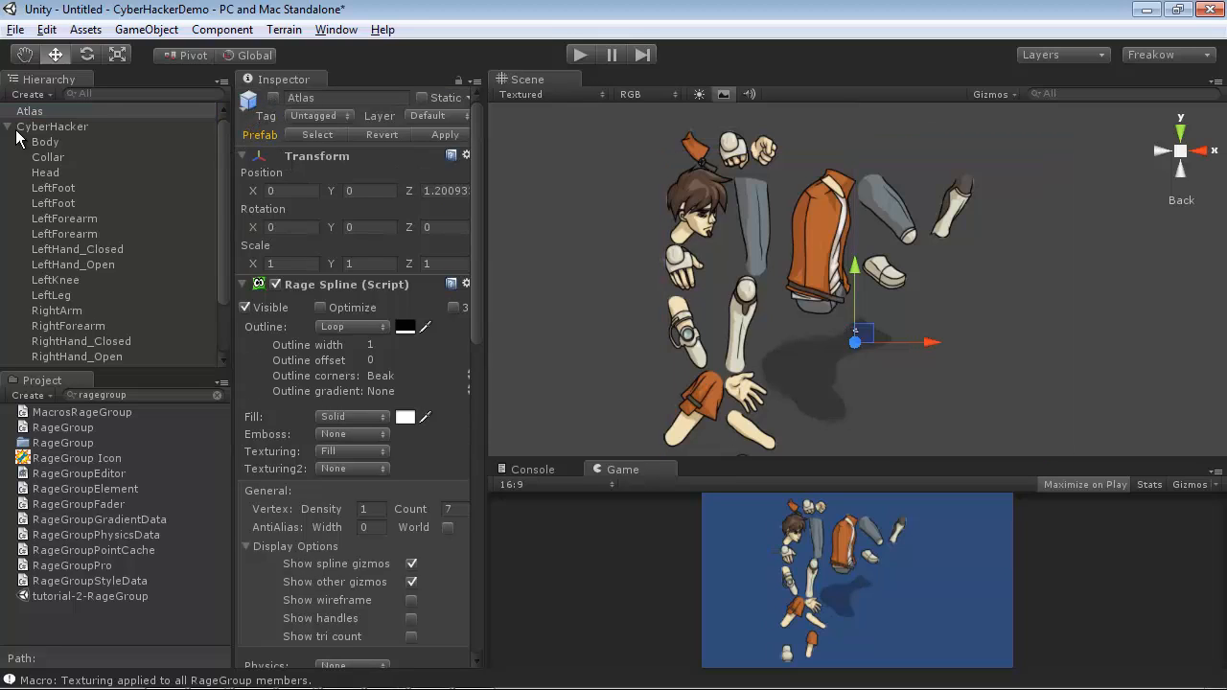
pyautogui.moveTo(223, 145); pyautogui.dragTo(90, 327)
pyautogui.click(56, 360)
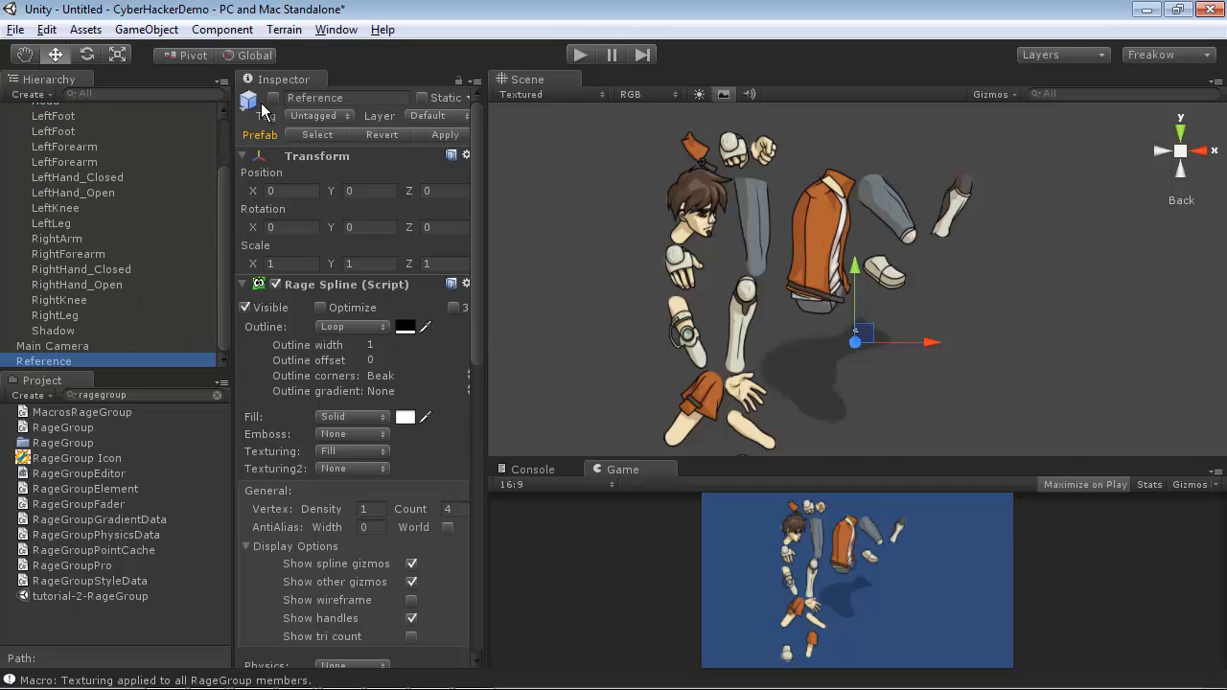
pyautogui.click(274, 98)
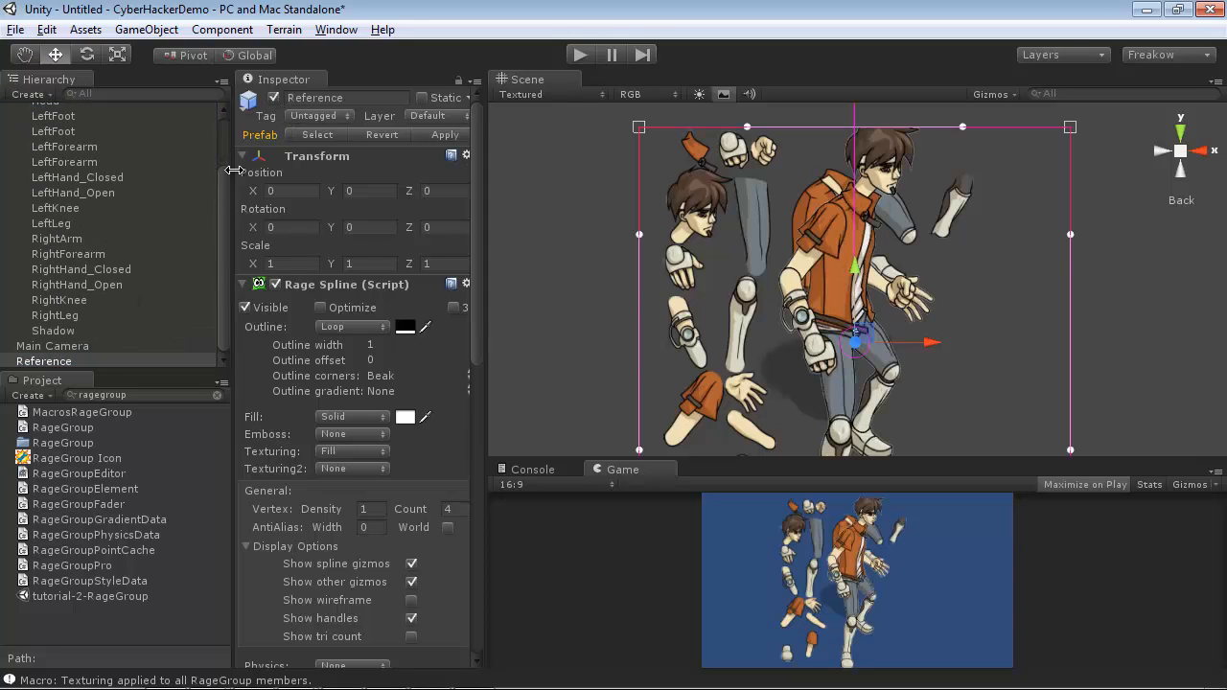
# Step: Move the Body part onto the torso of the reference character
pyautogui.moveTo(224, 190); pyautogui.dragTo(225, 130)
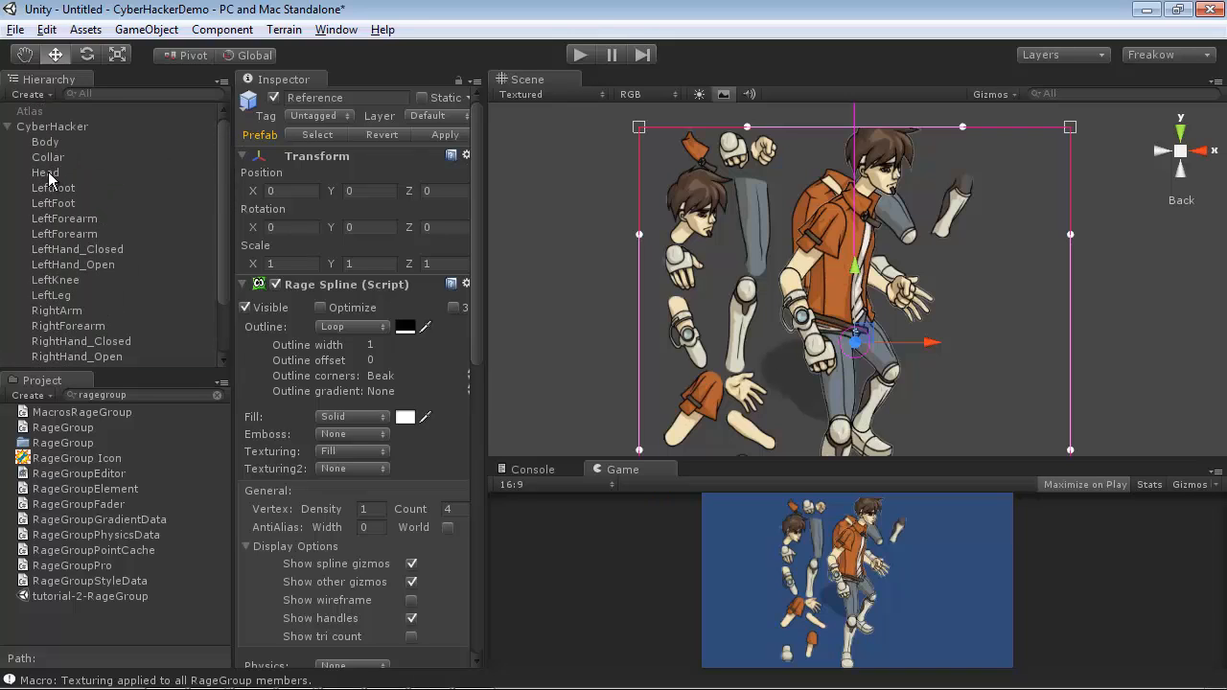
pyautogui.click(59, 142)
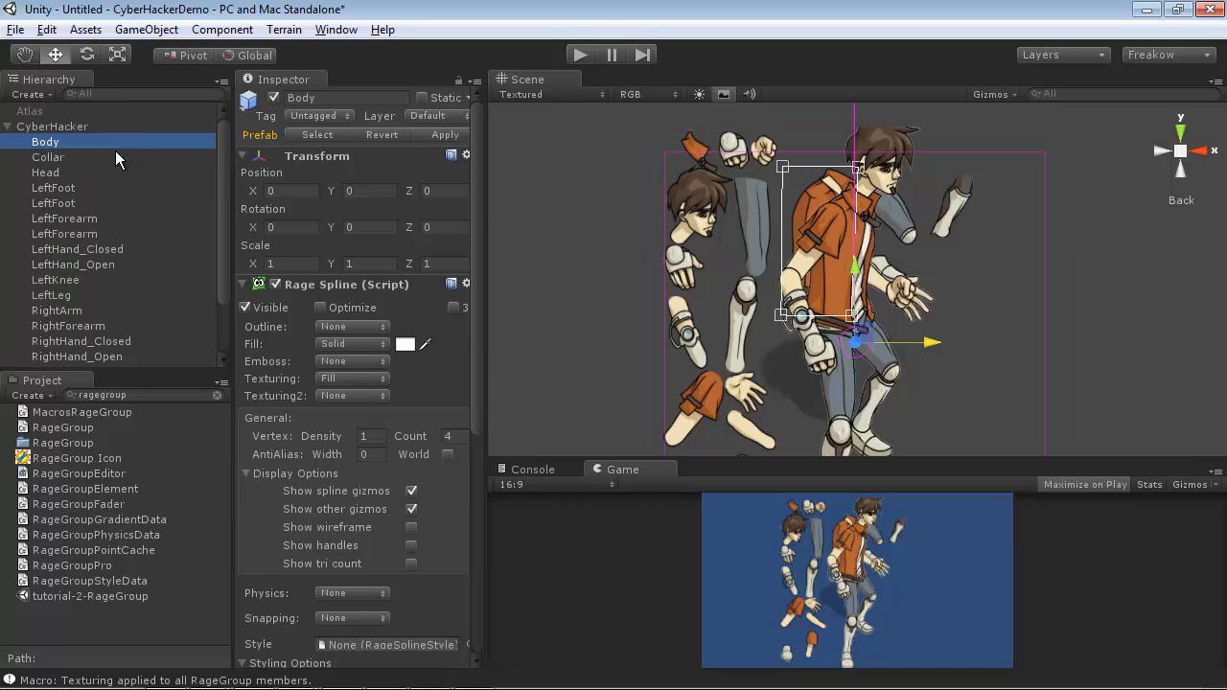
pyautogui.click(869, 328)
pyautogui.moveTo(869, 328); pyautogui.dragTo(894, 350)
# Step: Move the Head part onto the reference character's head, at about X 16.97, Y 4.45
pyautogui.click(48, 172)
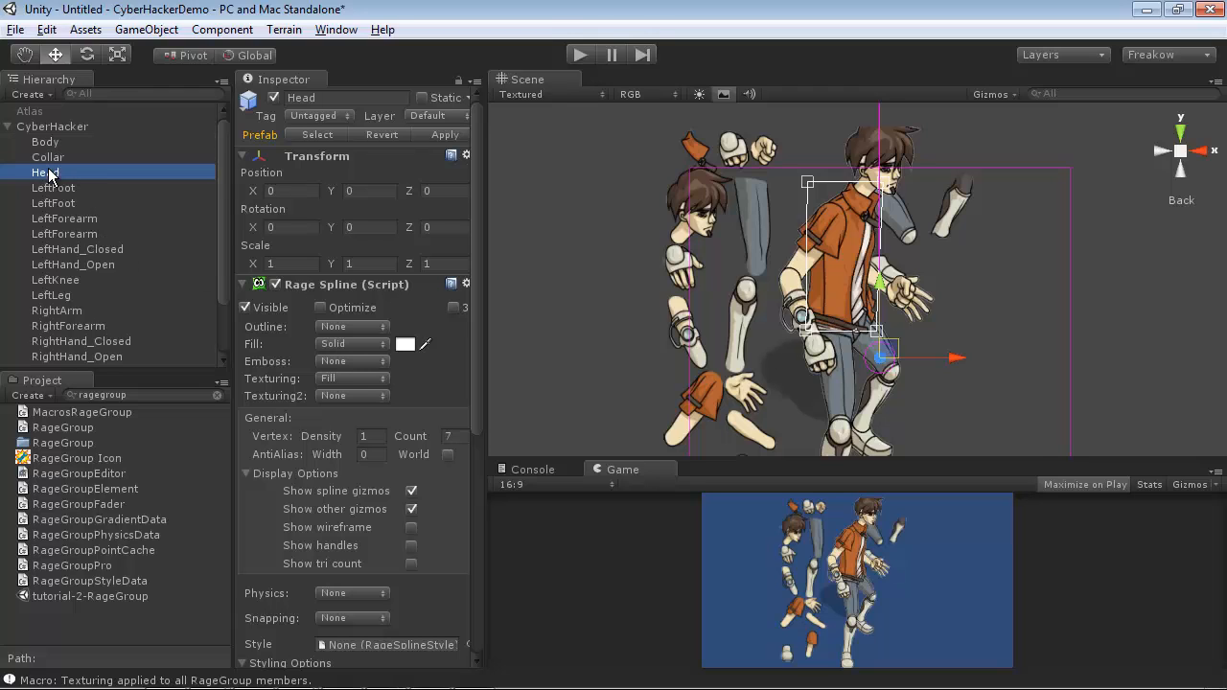
pyautogui.moveTo(872, 335); pyautogui.dragTo(1054, 288)
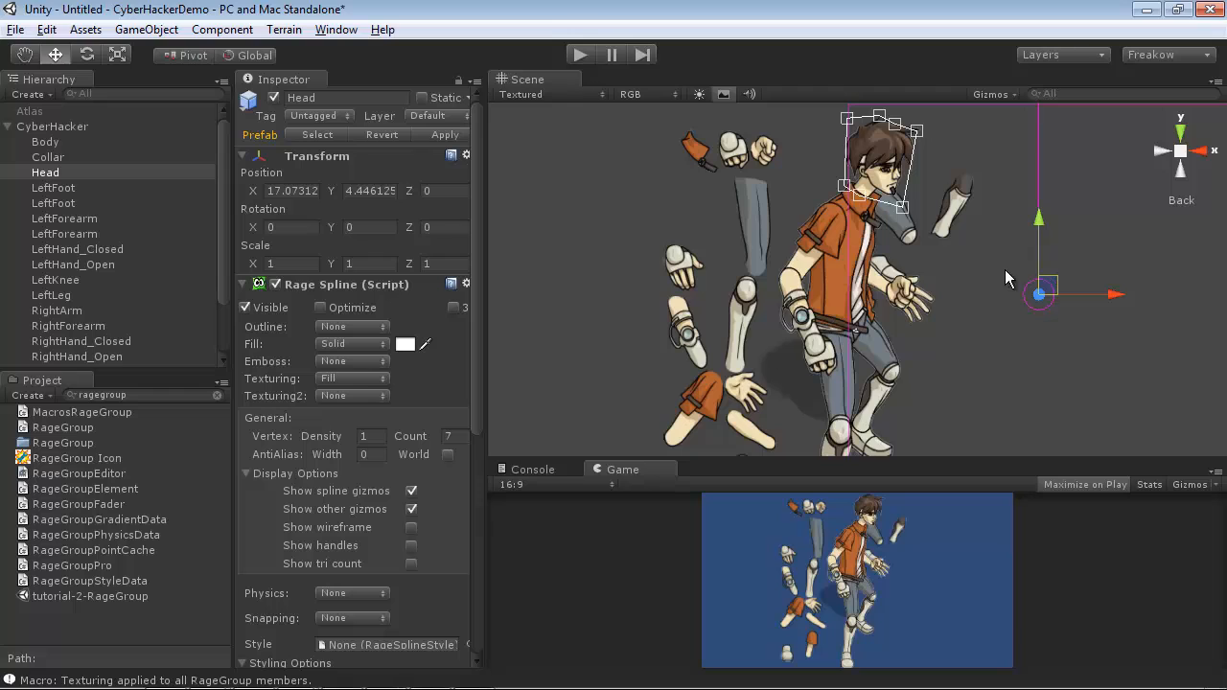
pyautogui.scroll(5, 905, 287)
pyautogui.moveTo(899, 280); pyautogui.dragTo(868, 288, button='middle')
pyautogui.moveTo(1045, 421); pyautogui.dragTo(1040, 413)
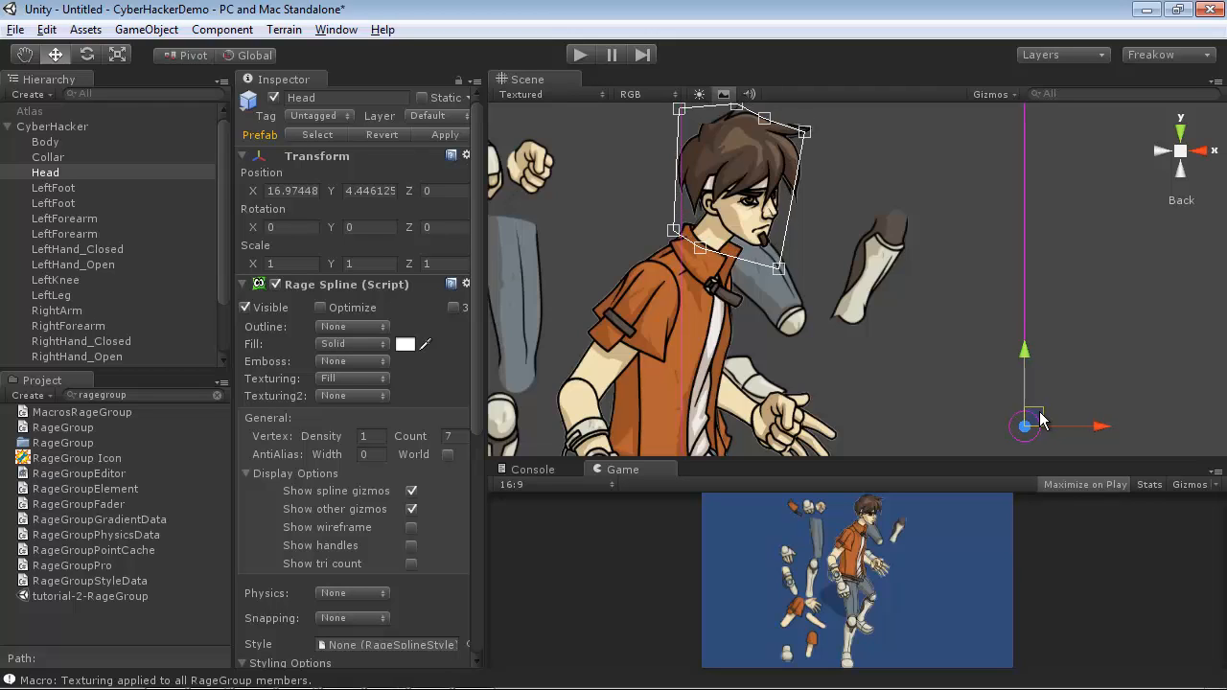
# Step: Move the first LeftFoot part from the atlas layout onto the reference character's front foot
pyautogui.click(64, 184)
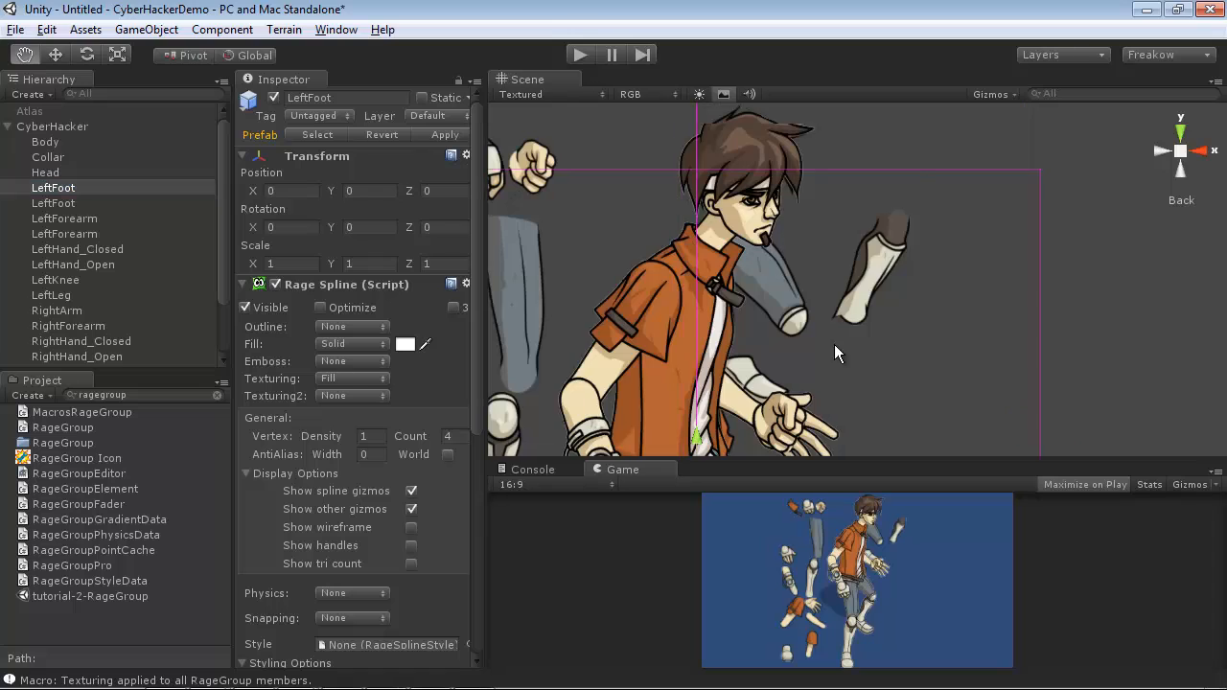
pyautogui.moveTo(834, 345); pyautogui.dragTo(880, 163, button='middle')
pyautogui.keyDown('alt'); pyautogui.moveTo(880, 163); pyautogui.dragTo(809, 319, button='right'); pyautogui.keyUp('alt')
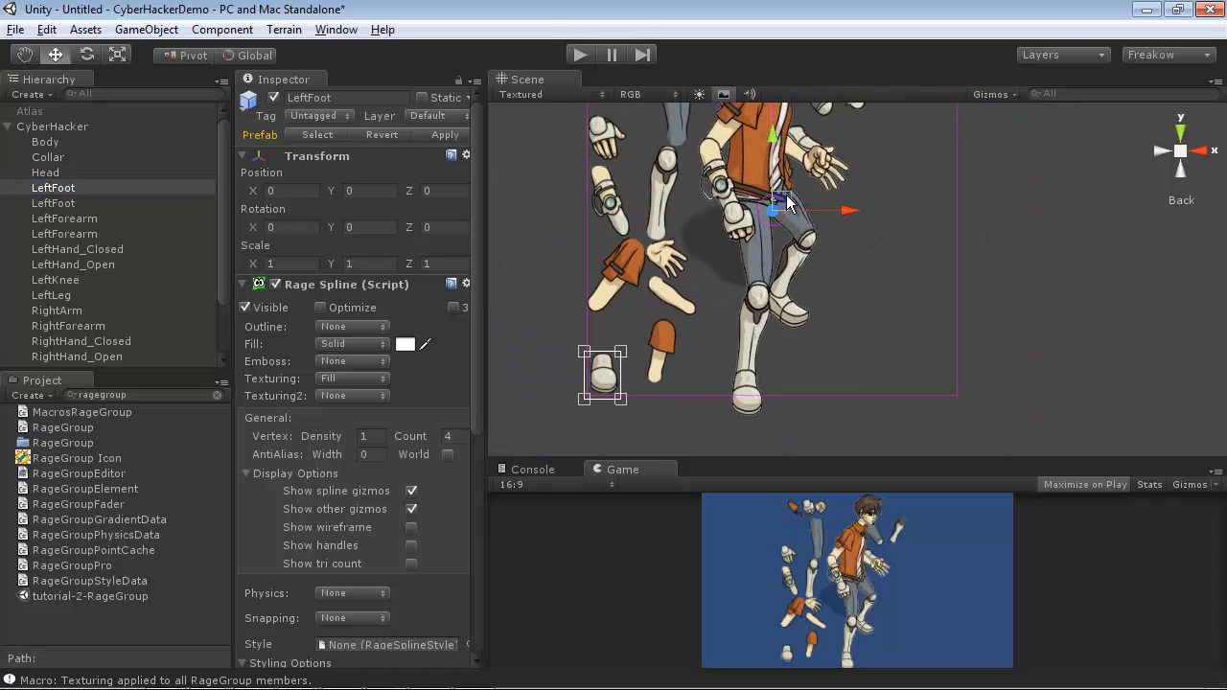
pyautogui.moveTo(785, 201); pyautogui.dragTo(931, 222)
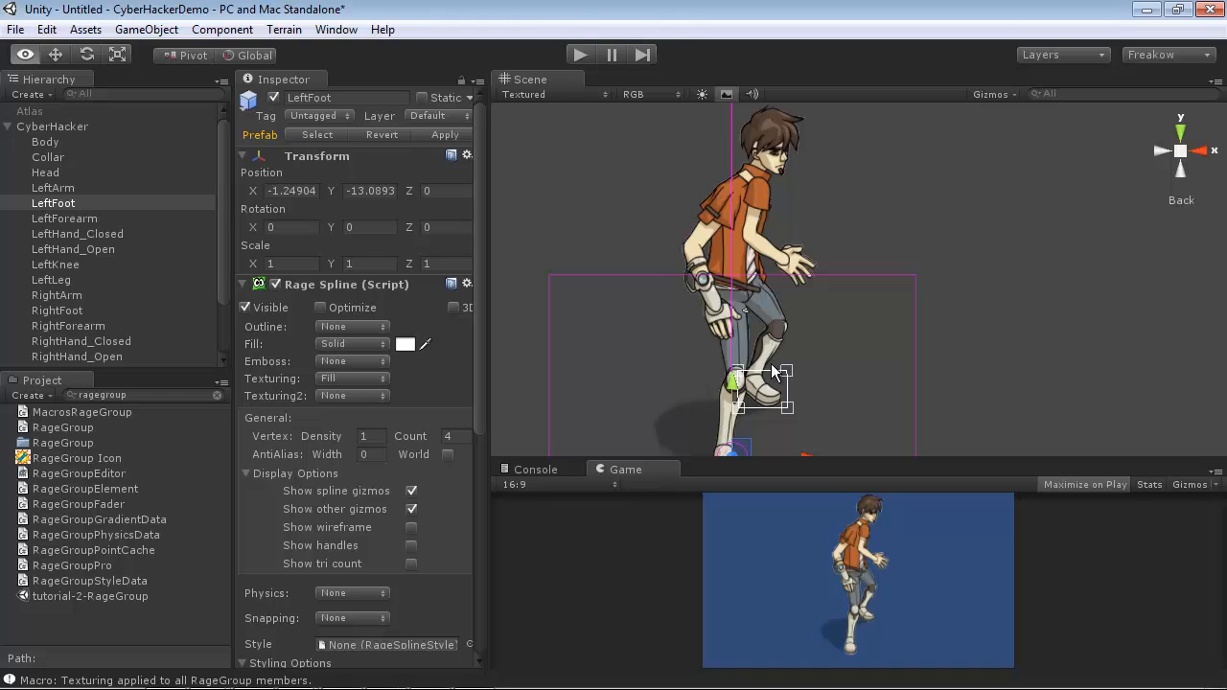
# Step: Deactivate the Reference object so that only the assembled CyberHacker parts are shown
pyautogui.moveTo(736, 317); pyautogui.dragTo(807, 305, button='middle')
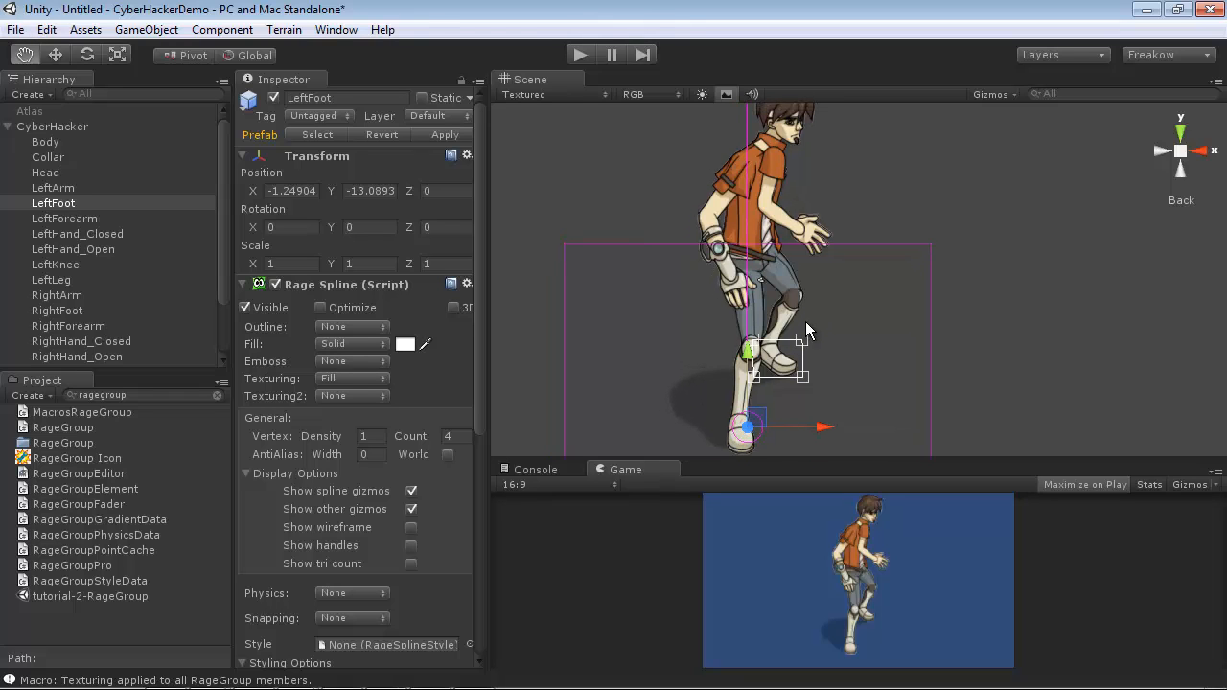
pyautogui.keyDown('alt'); pyautogui.moveTo(684, 319); pyautogui.dragTo(870, 334, button='right'); pyautogui.keyUp('alt')
pyautogui.keyDown('alt'); pyautogui.moveTo(781, 329); pyautogui.dragTo(783, 285, button='middle'); pyautogui.keyUp('alt')
pyautogui.keyDown('alt'); pyautogui.moveTo(783, 286); pyautogui.dragTo(834, 292, button='right'); pyautogui.keyUp('alt')
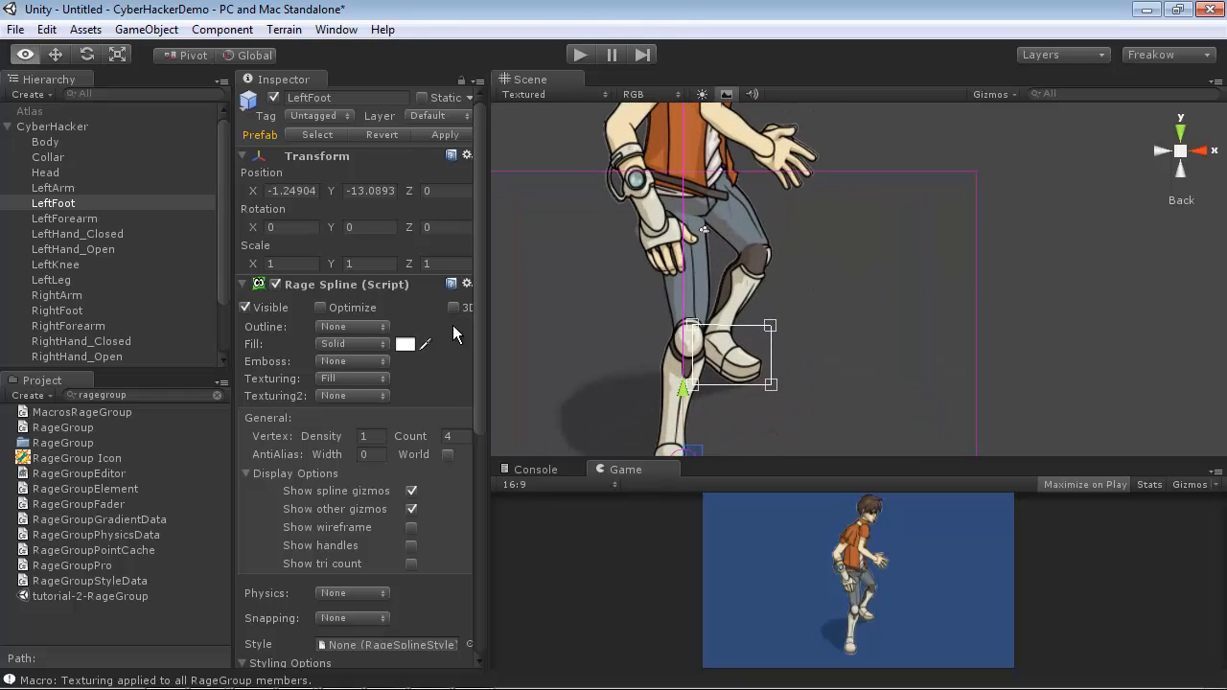
pyautogui.click(222, 339)
pyautogui.click(59, 356)
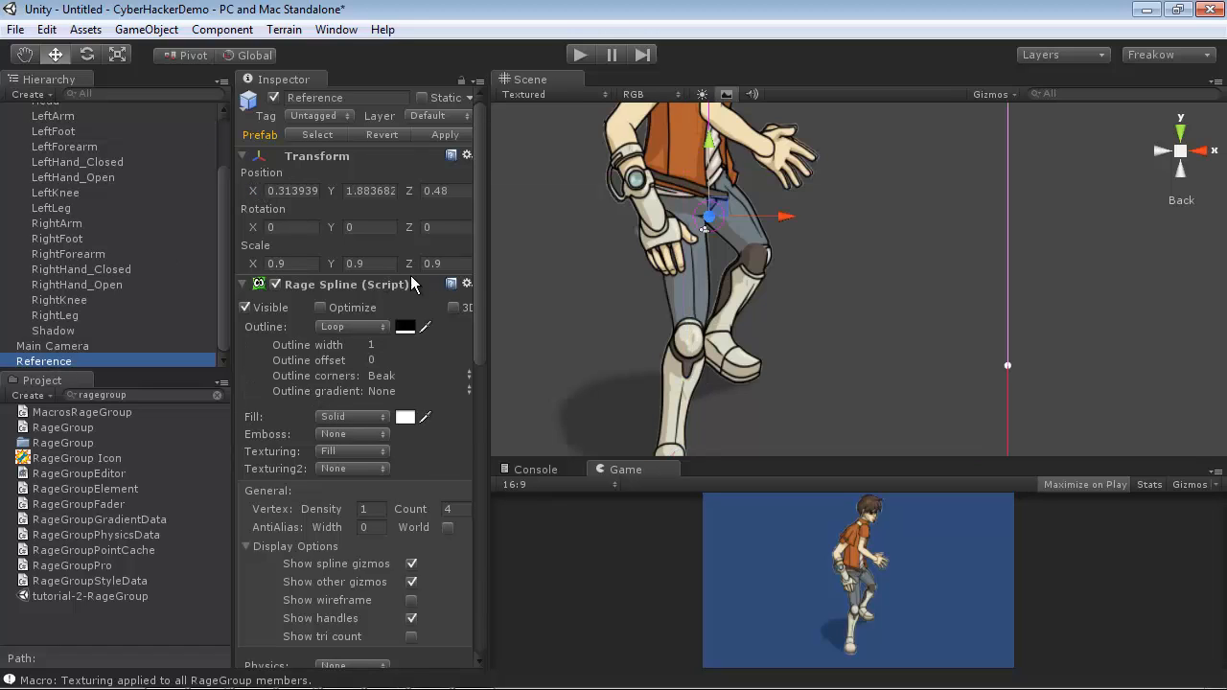
pyautogui.moveTo(889, 214); pyautogui.dragTo(879, 369, button='middle')
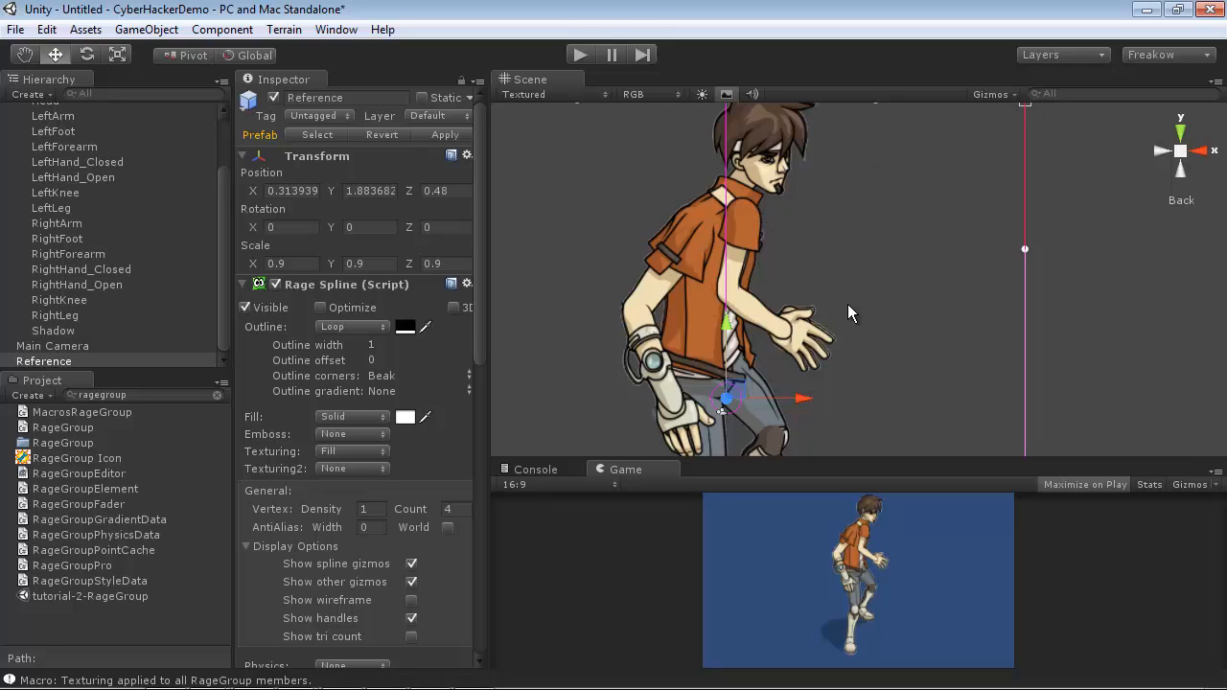
pyautogui.moveTo(858, 309); pyautogui.dragTo(819, 332, button='middle')
pyautogui.click(83, 362)
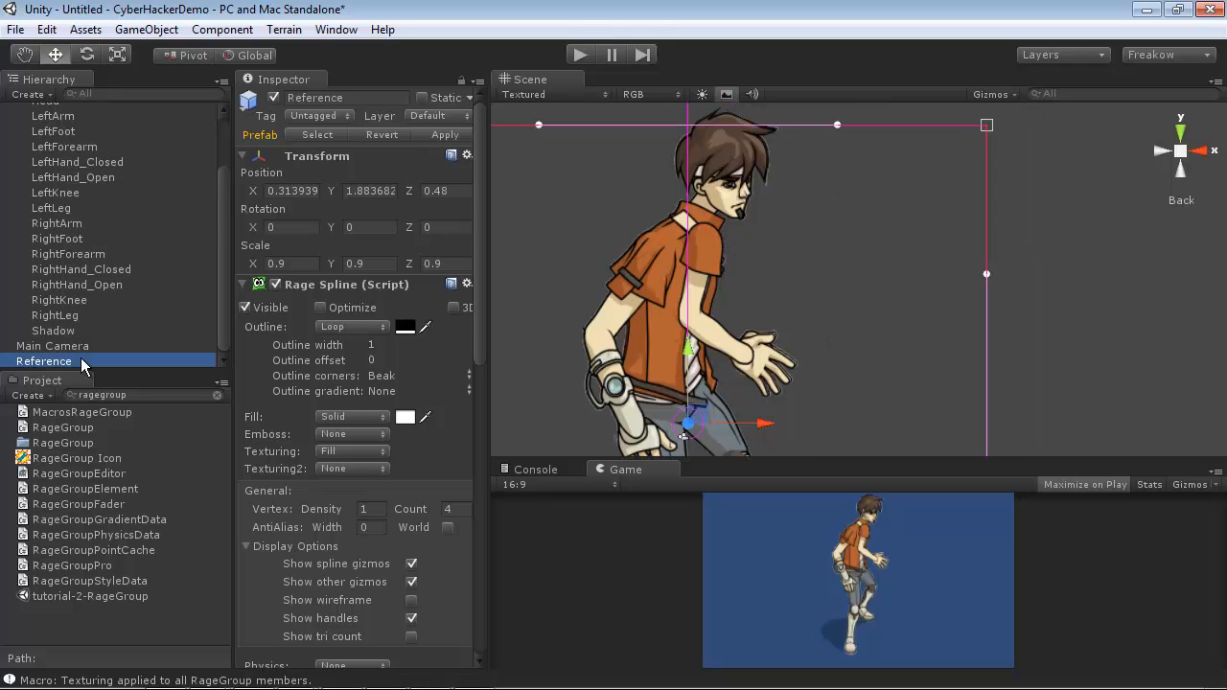
pyautogui.click(274, 98)
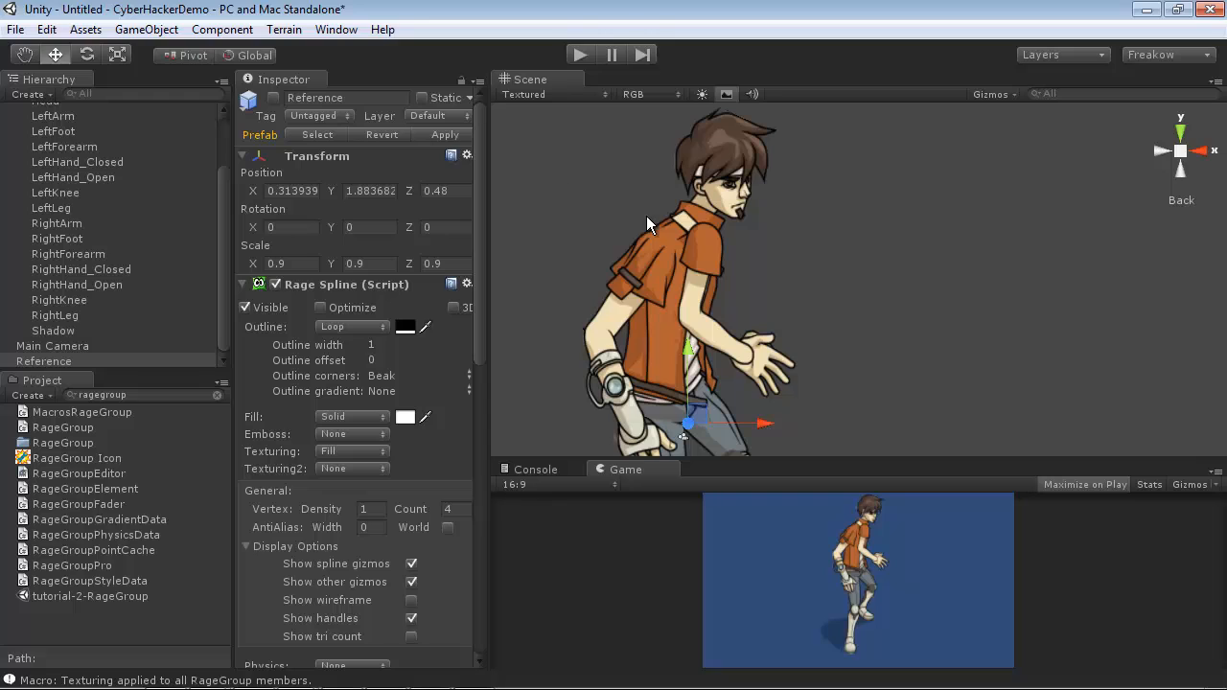
# Step: Examine the Body and LeftHand_Closed parts and the list of CyberHacker's child parts
pyautogui.moveTo(225, 217); pyautogui.dragTo(228, 160)
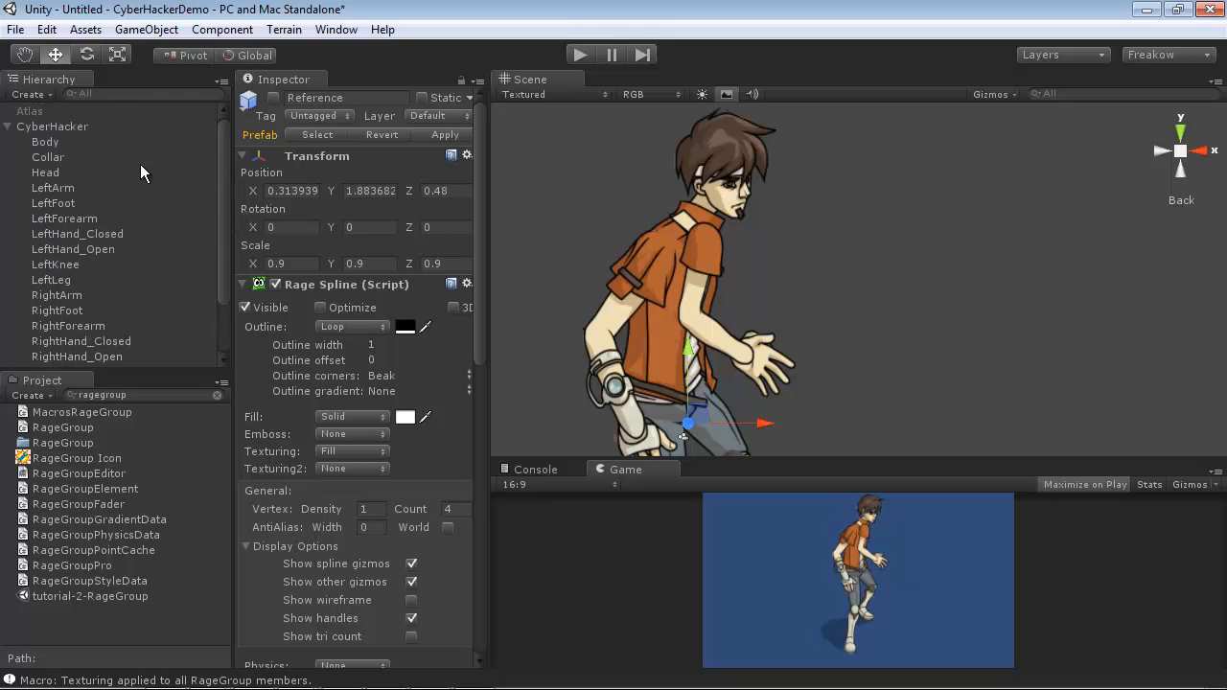
pyautogui.click(52, 146)
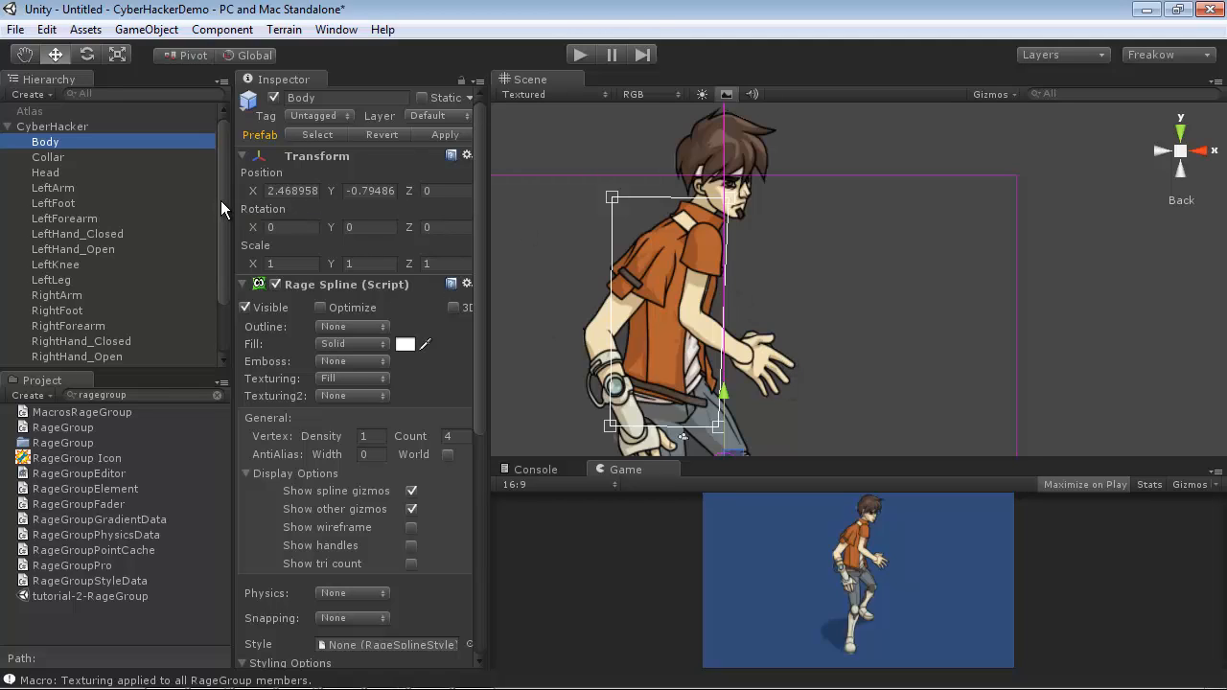
pyautogui.moveTo(220, 202)
pyautogui.mouseDown()
pyautogui.moveTo(222, 222)
pyautogui.moveTo(223, 201)
pyautogui.mouseUp()
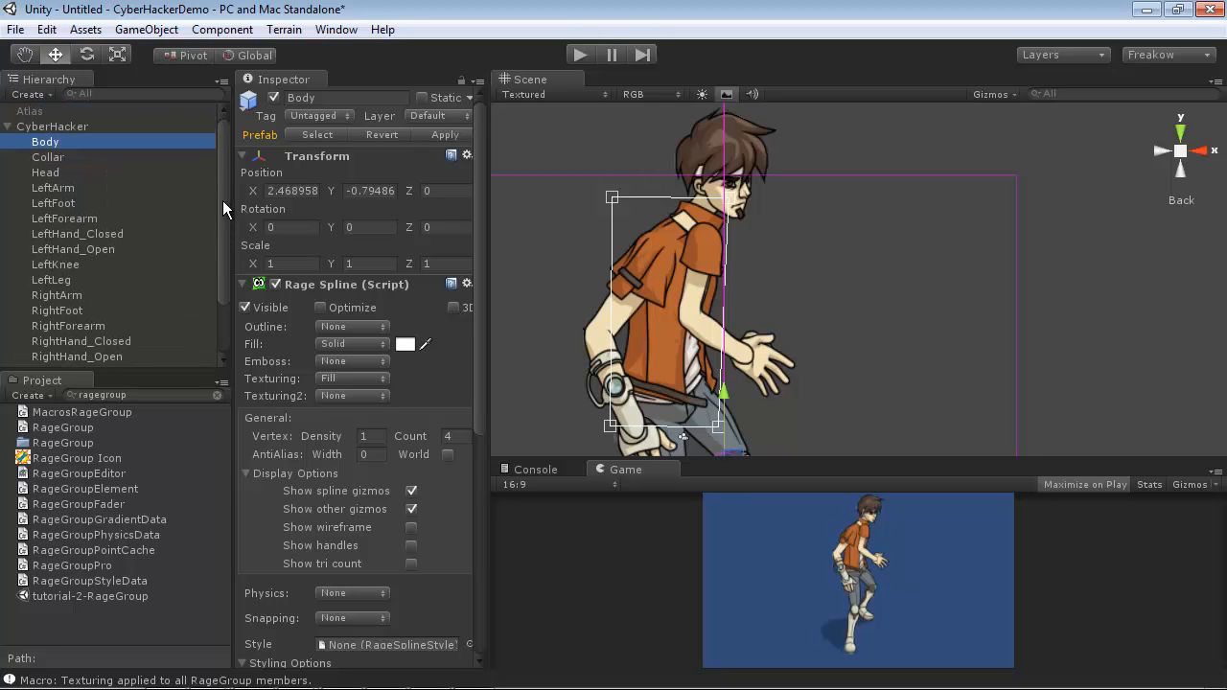
pyautogui.click(67, 233)
pyautogui.scroll(-3, 96, 241)
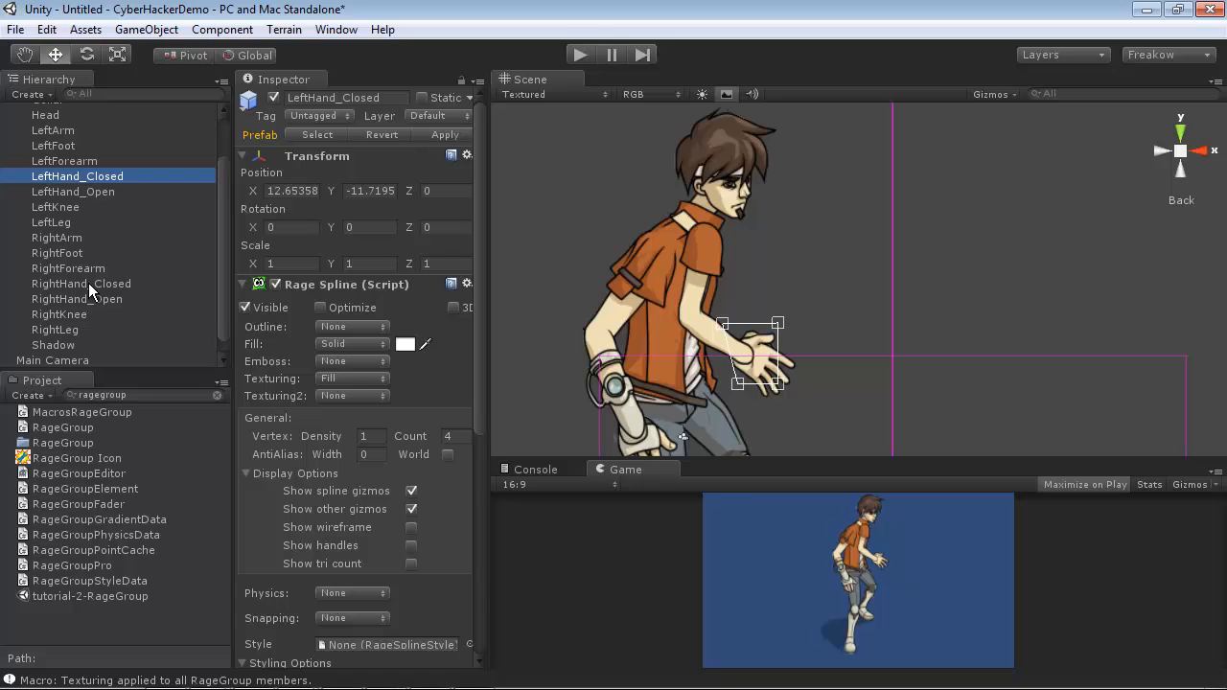
# Step: Create an empty game object, reset its transform, and place it on the character's left wrist at about X 3.12, Y 6.36
pyautogui.hotkey('ctrl', 'shift', 'n')
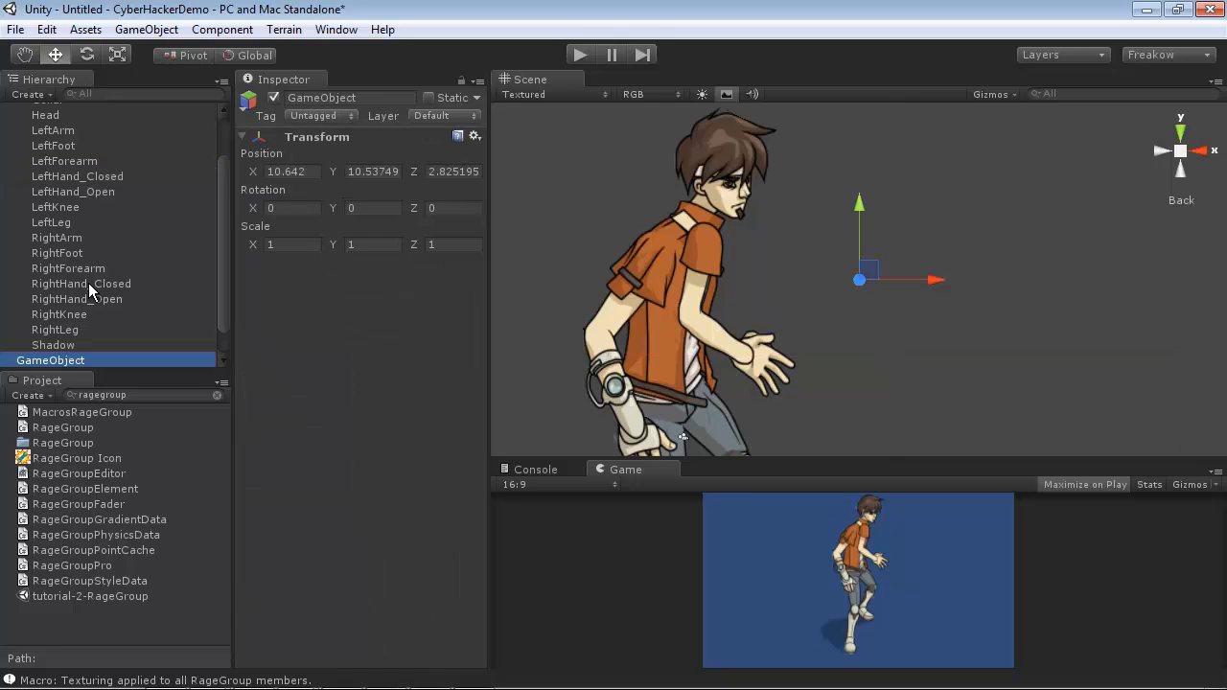
pyautogui.click(475, 136)
pyautogui.click(494, 157)
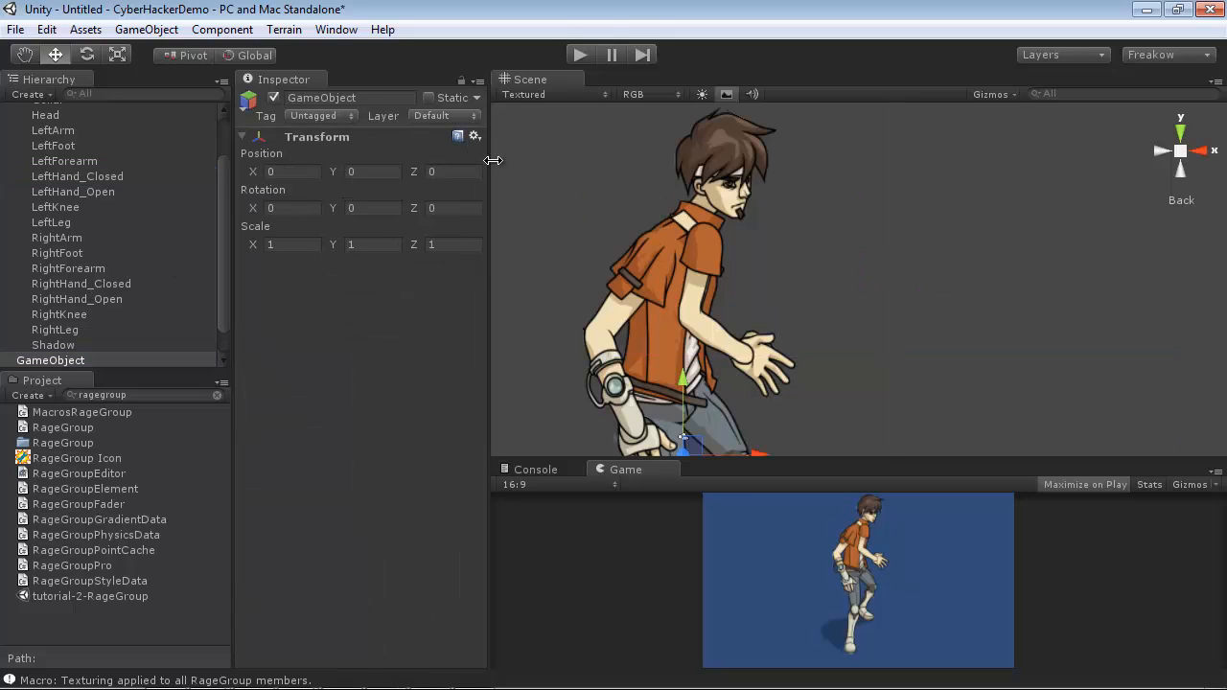
pyautogui.moveTo(746, 409); pyautogui.dragTo(746, 370, button='middle')
pyautogui.moveTo(695, 406); pyautogui.dragTo(746, 300)
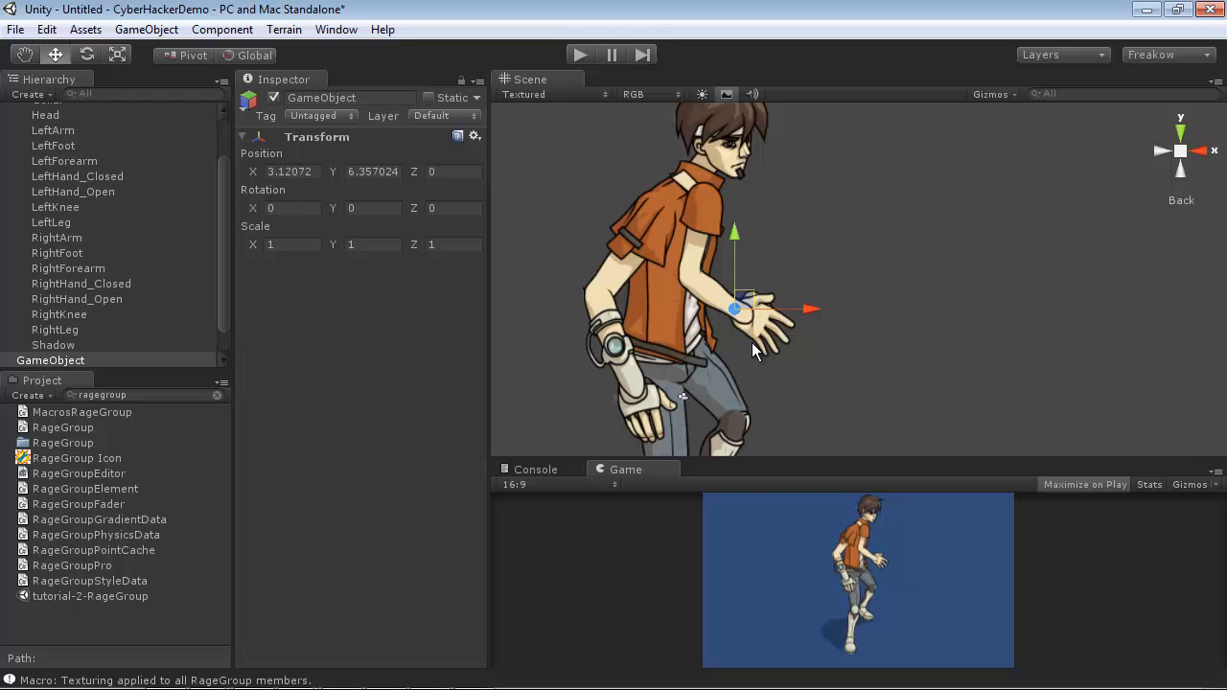
# Step: Duplicate the empty game object, move the copy to the right wrist at about X -3.01, Y 1.96, and rename it RightHand_Root
pyautogui.click(95, 359)
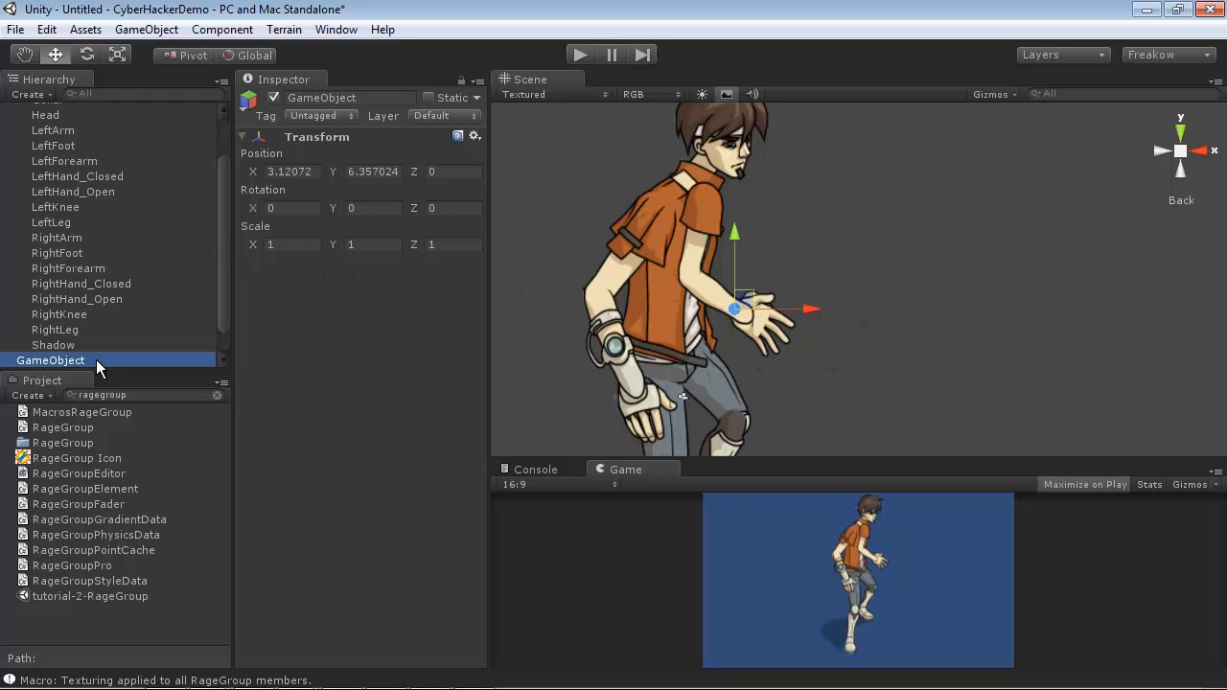
pyautogui.scroll(-1, 125, 343)
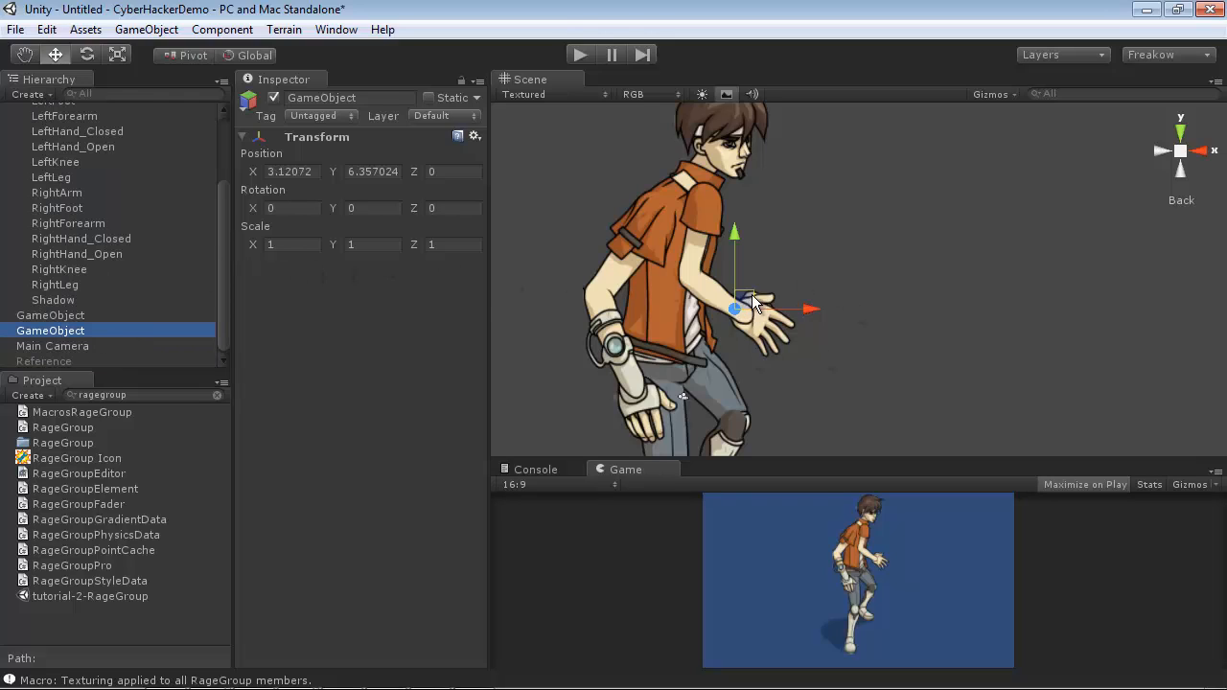
pyautogui.moveTo(748, 295); pyautogui.dragTo(649, 367)
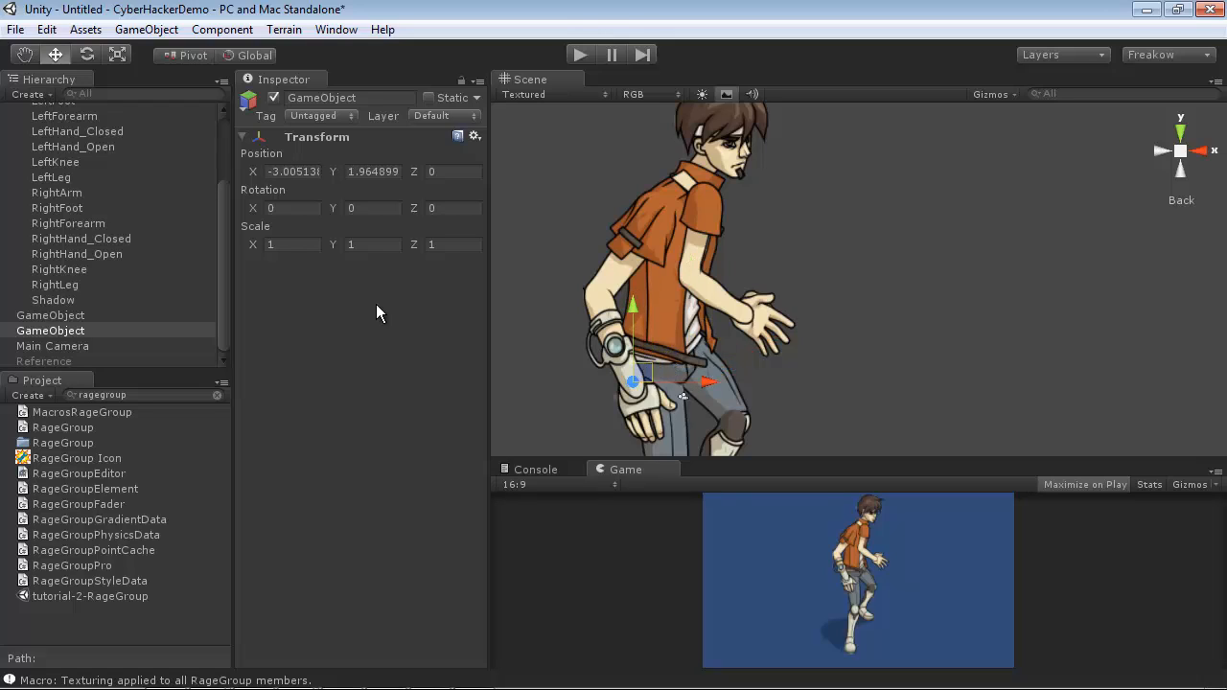
pyautogui.click(356, 99)
pyautogui.write('RightHand_Root')
pyautogui.press('Return')
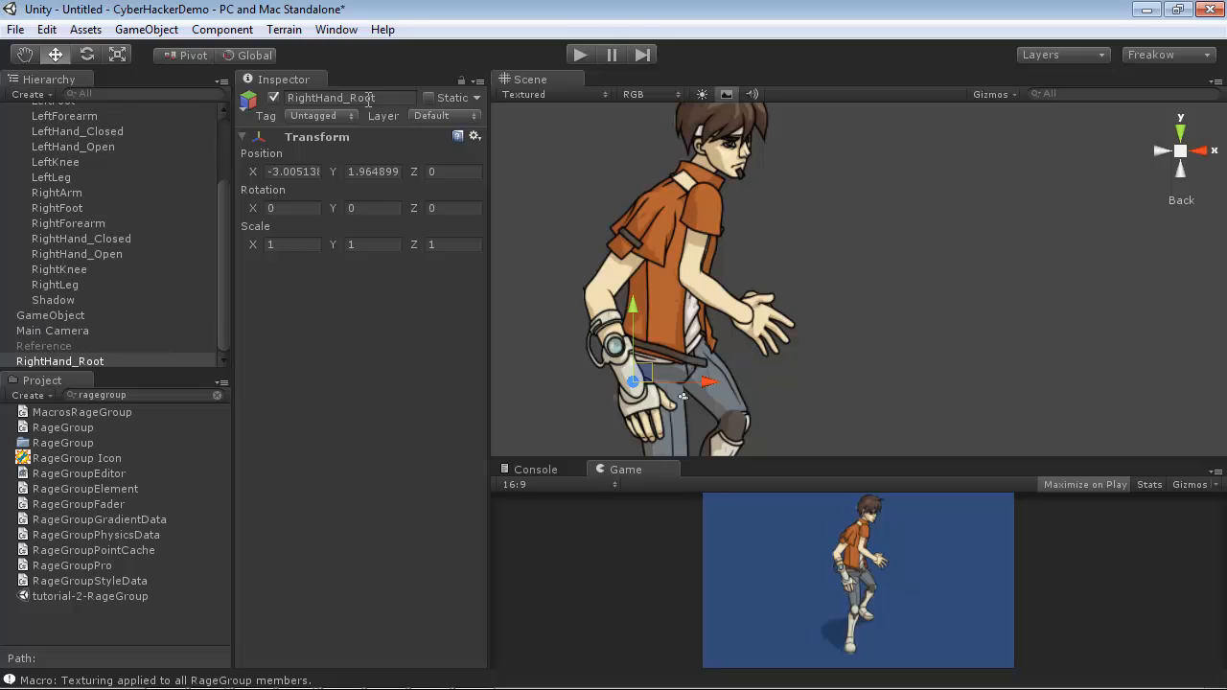
# Step: Rename the left wrist's empty object LeftHand_Root and parent both hand root objects under CyberHacker
pyautogui.click(52, 315)
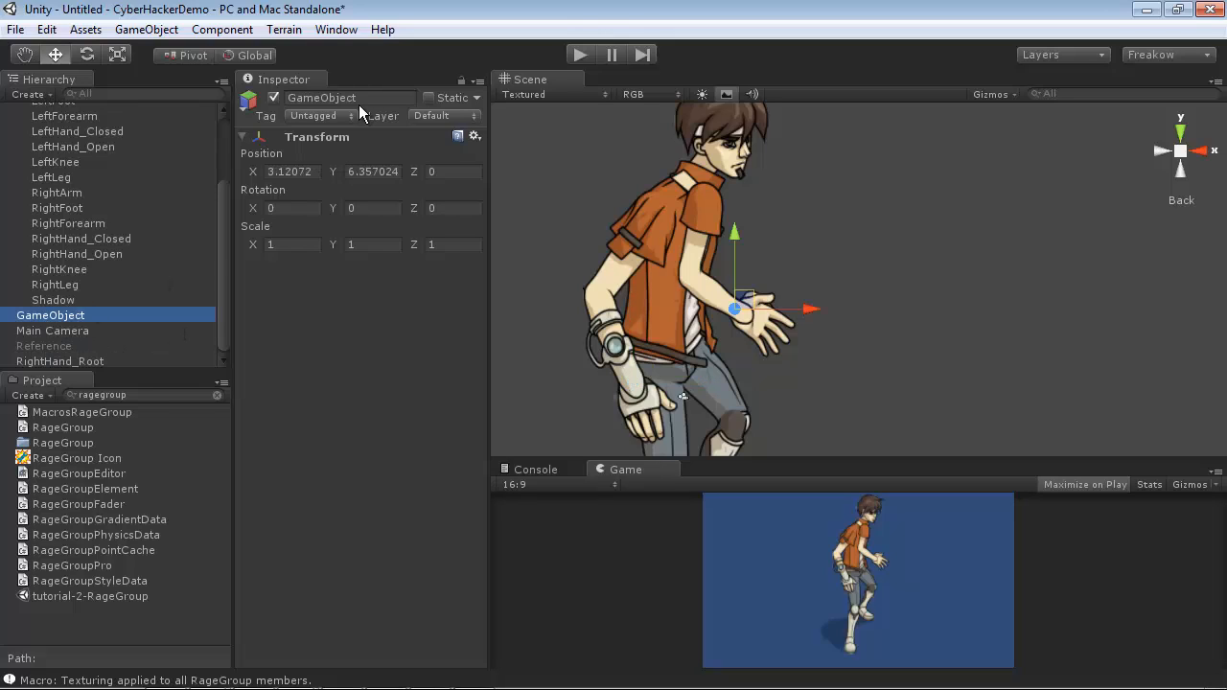
pyautogui.click(371, 99)
pyautogui.write('LeftH')
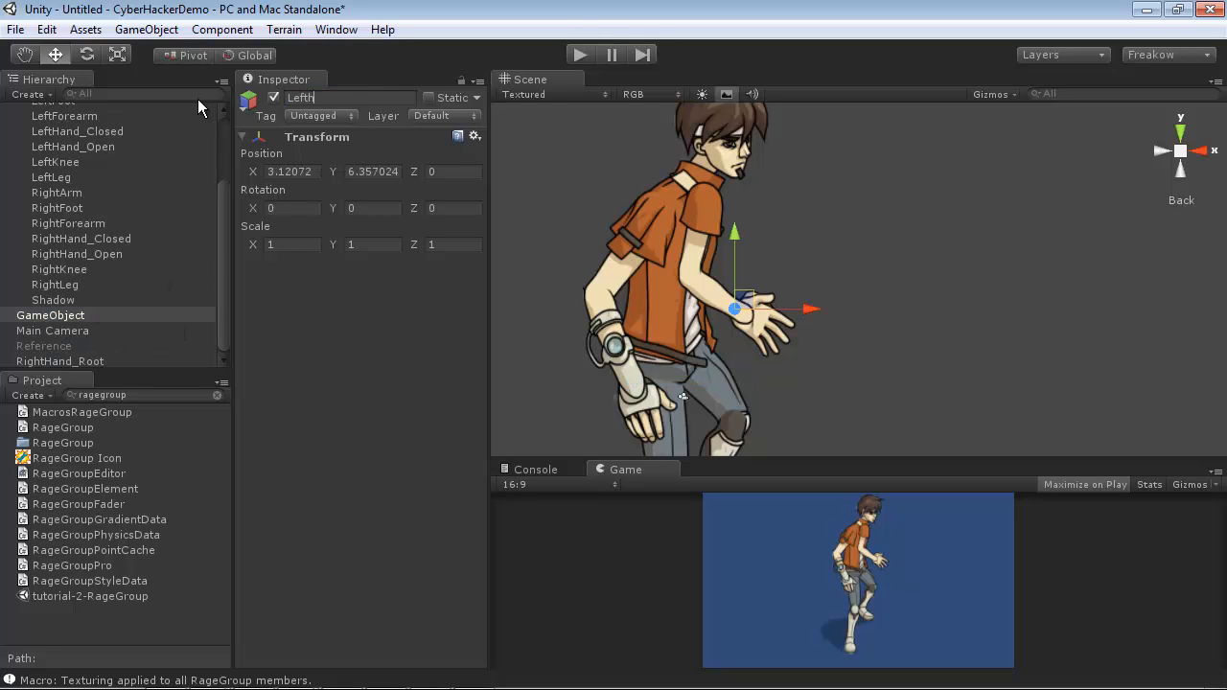
pyautogui.write('and_Root')
pyautogui.press('Return')
pyautogui.keyDown('ctrl'); pyautogui.click(76, 361); pyautogui.keyUp('ctrl')
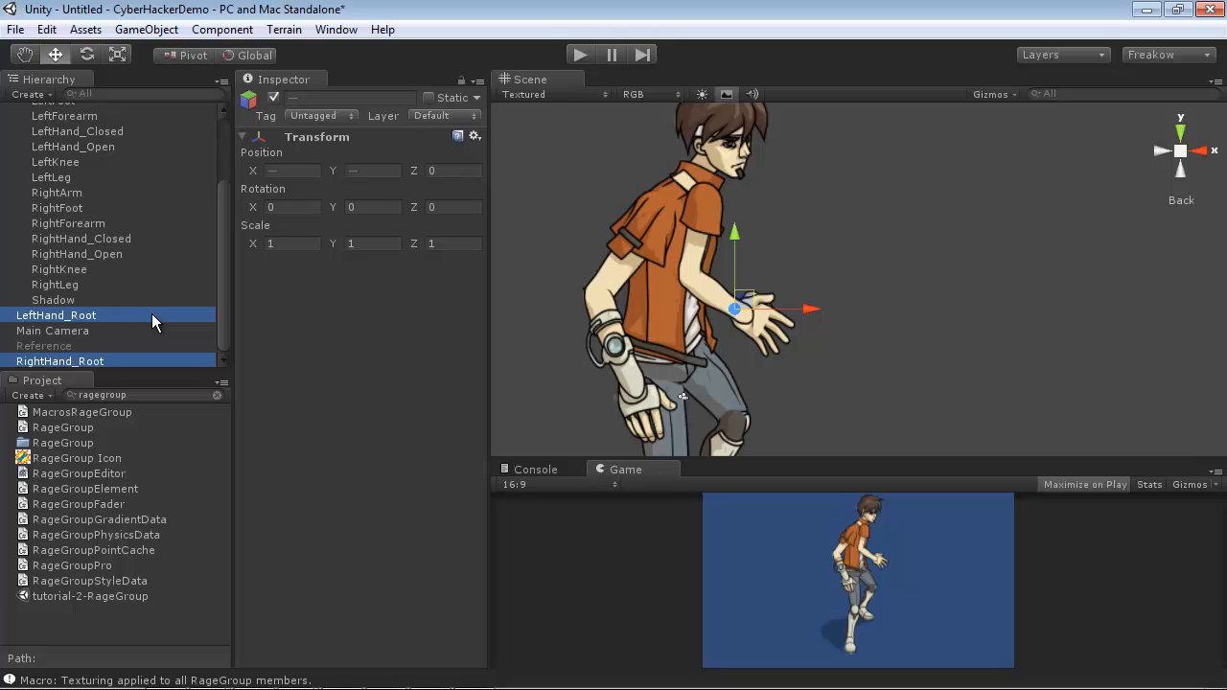
pyautogui.moveTo(152, 313); pyautogui.dragTo(96, 129)
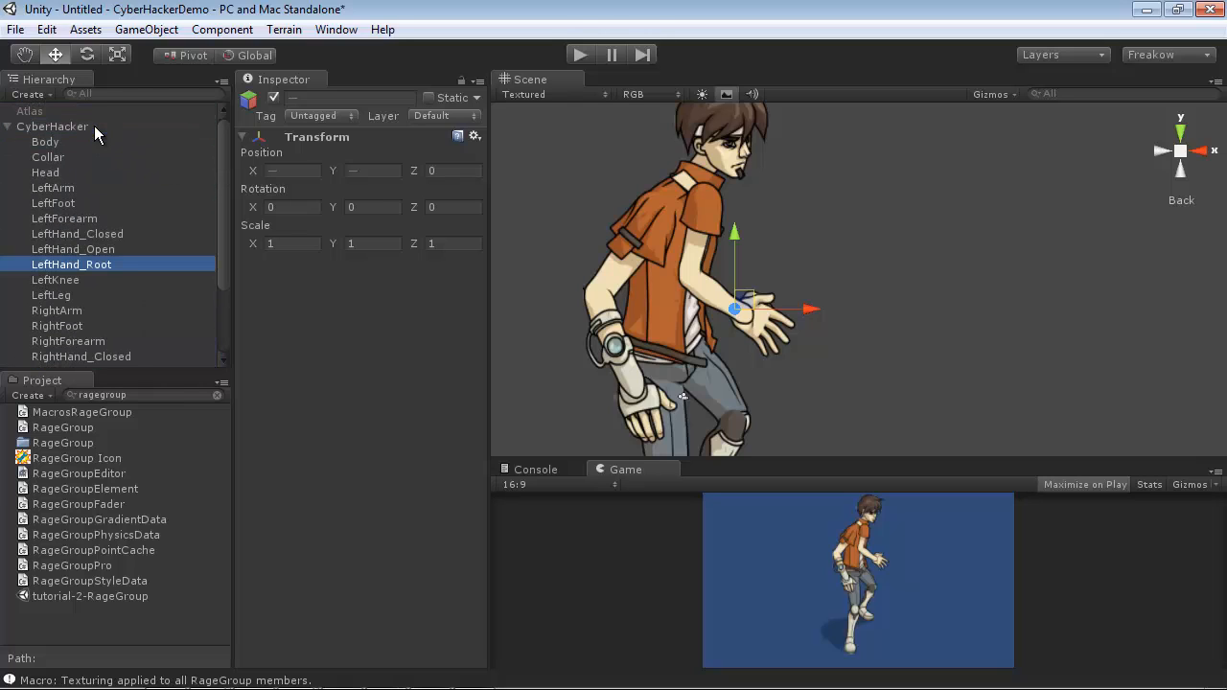
# Step: Parent LeftHand_Closed and LeftHand_Open under LeftHand_Root, and RightHand_Closed and RightHand_Open under RightHand_Root
pyautogui.scroll(-2, 118, 255)
pyautogui.click(108, 195)
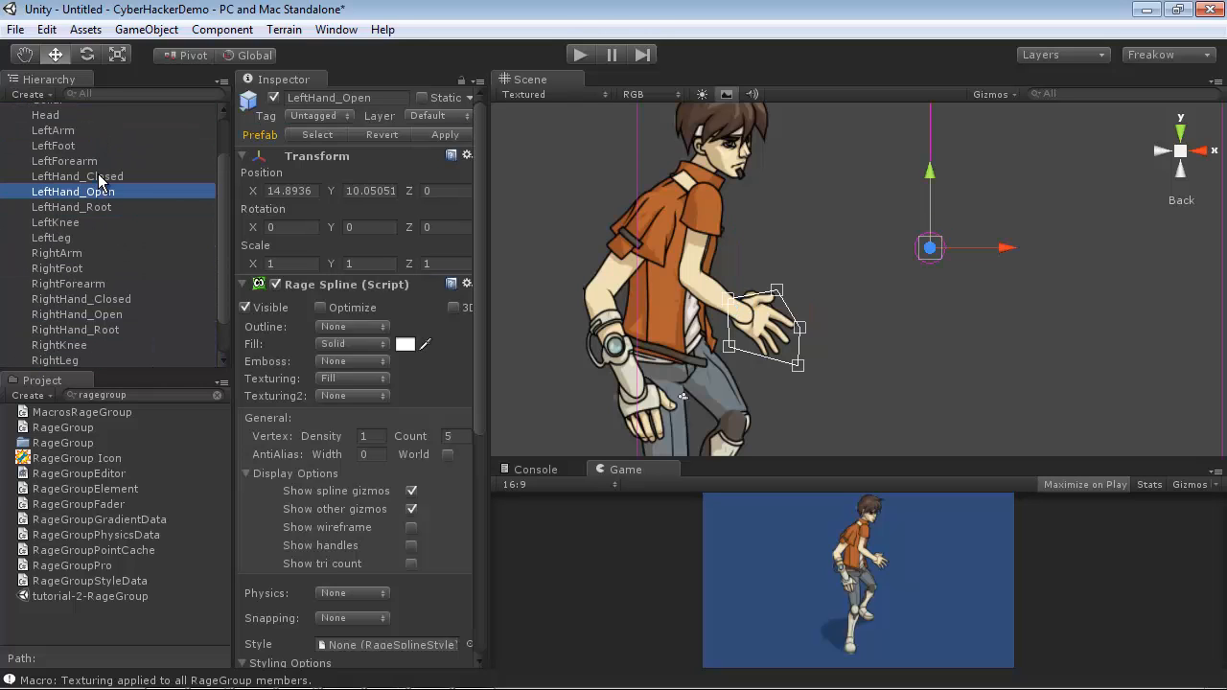
pyautogui.keyDown('ctrl'); pyautogui.click(149, 176); pyautogui.keyUp('ctrl')
pyautogui.moveTo(112, 178); pyautogui.dragTo(90, 211)
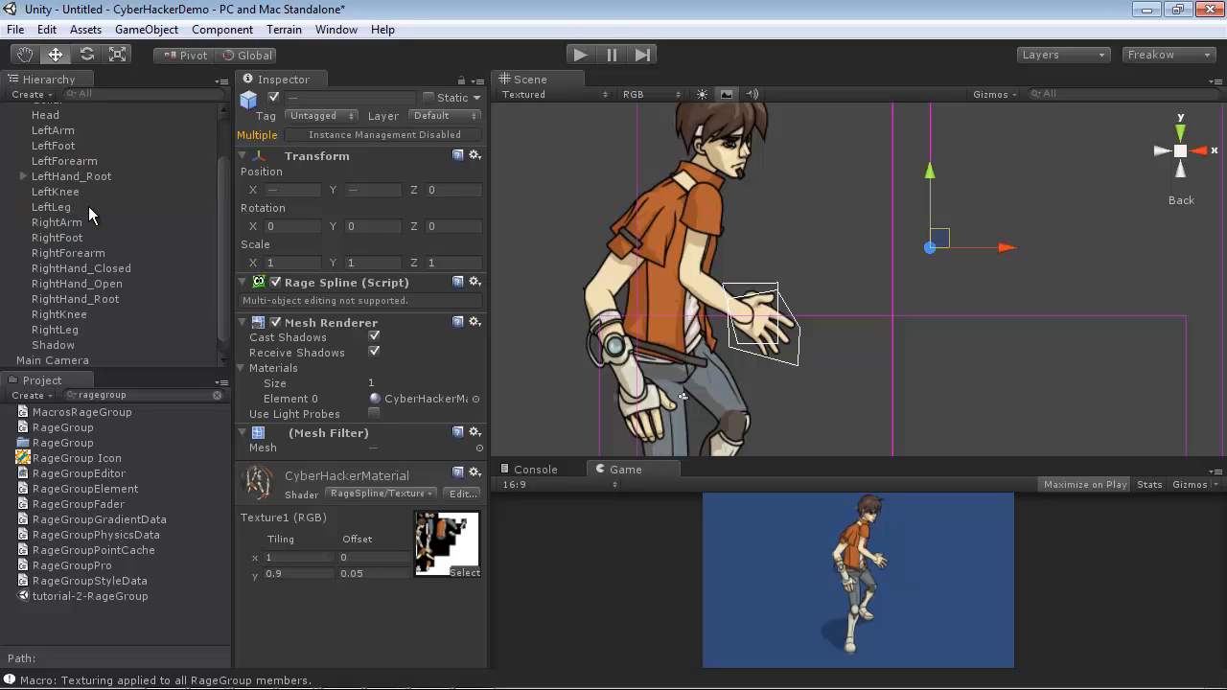
pyautogui.click(102, 288)
pyautogui.keyDown('ctrl'); pyautogui.click(96, 269); pyautogui.keyUp('ctrl')
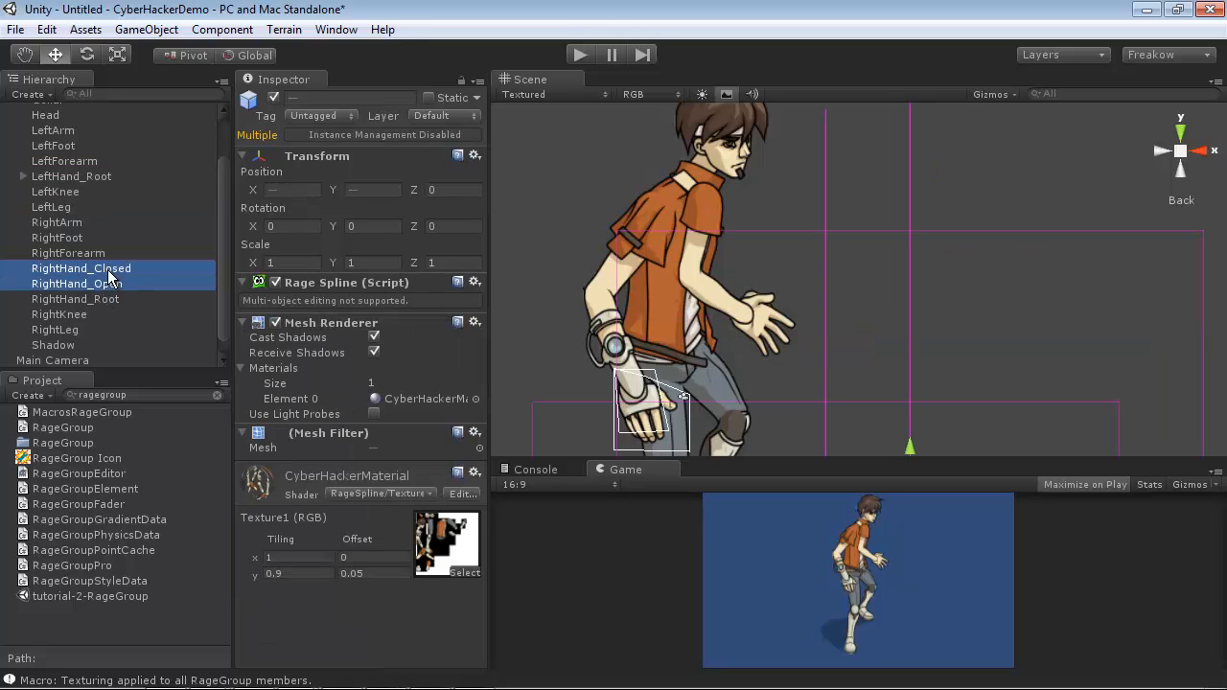
pyautogui.moveTo(102, 284); pyautogui.dragTo(96, 300)
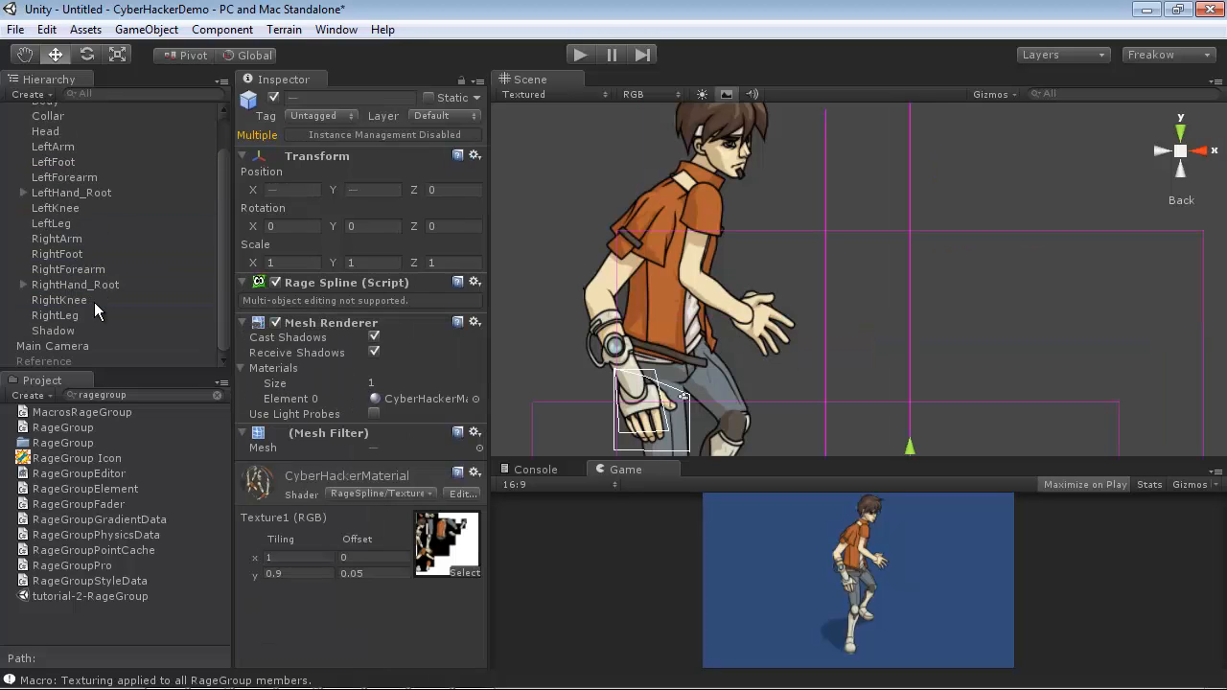
# Step: Move LeftHand_Root, LeftForearm and LeftArm together along the Z axis to about Z 0.26
pyautogui.click(23, 194)
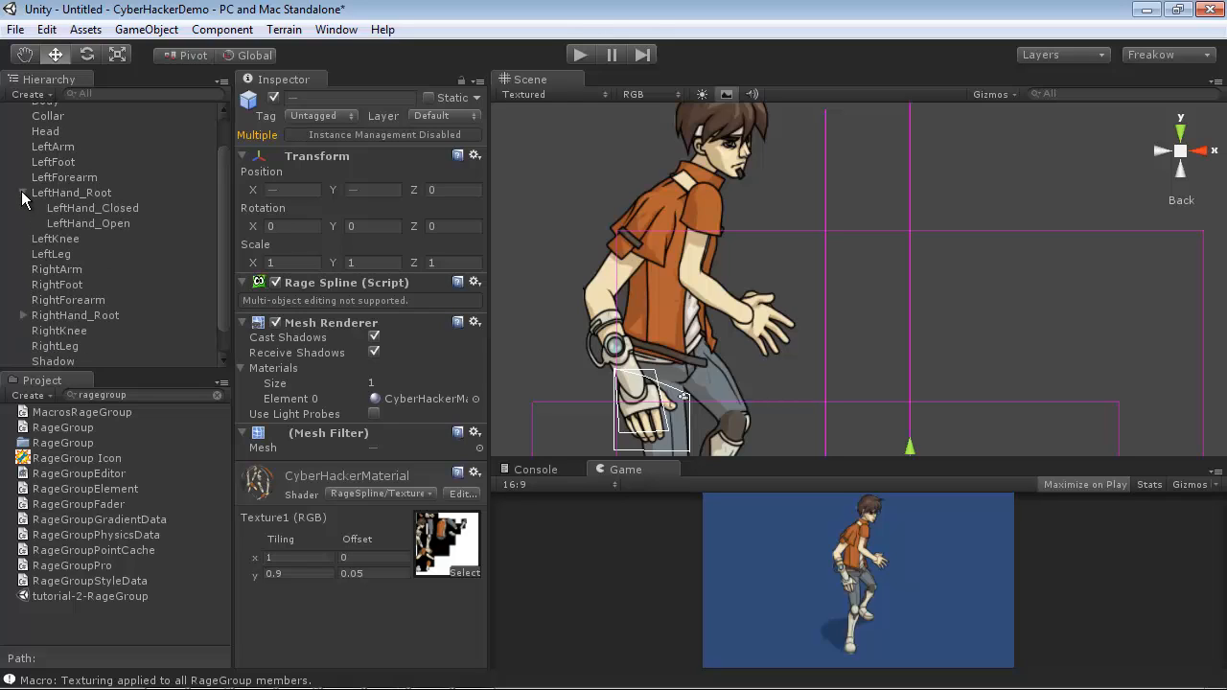
pyautogui.click(78, 194)
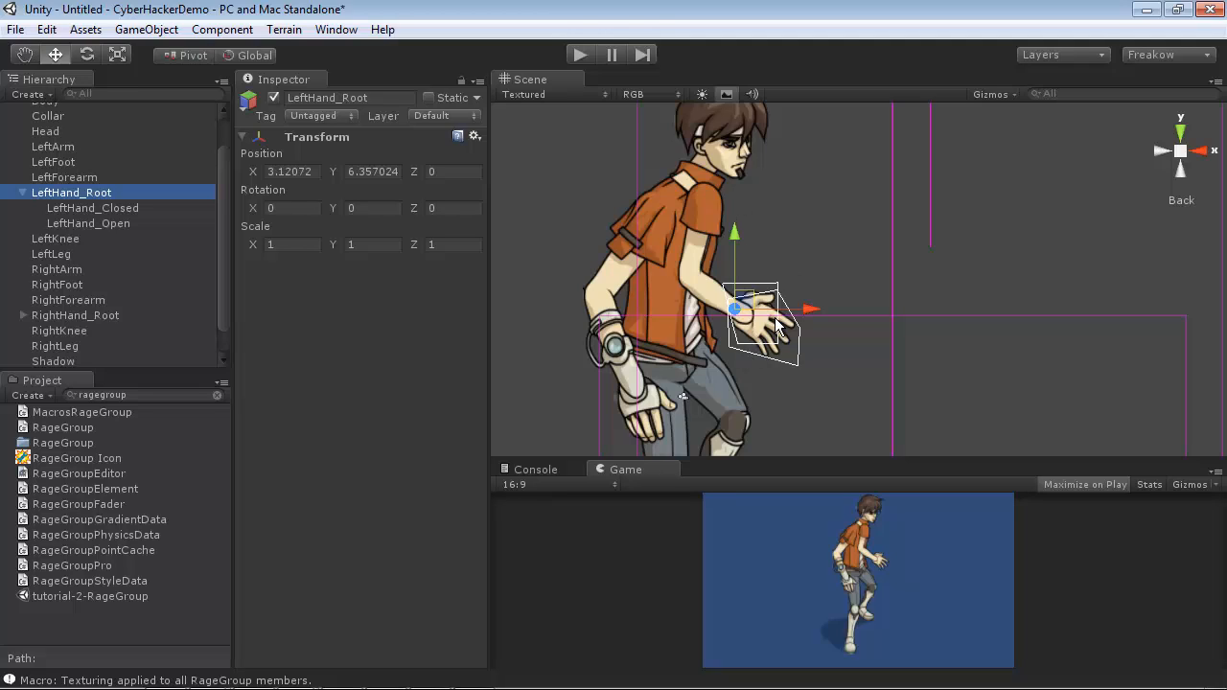
pyautogui.click(23, 193)
pyautogui.keyDown('ctrl'); pyautogui.click(63, 179); pyautogui.keyUp('ctrl')
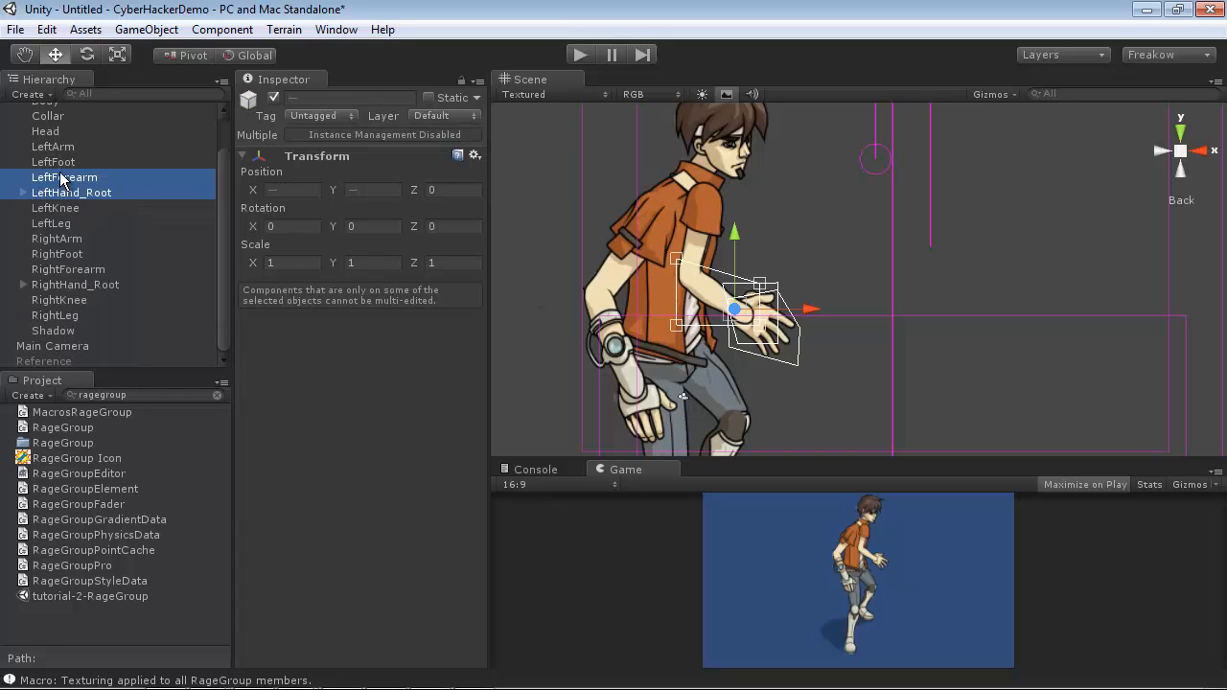
pyautogui.keyDown('ctrl'); pyautogui.click(58, 148); pyautogui.keyUp('ctrl')
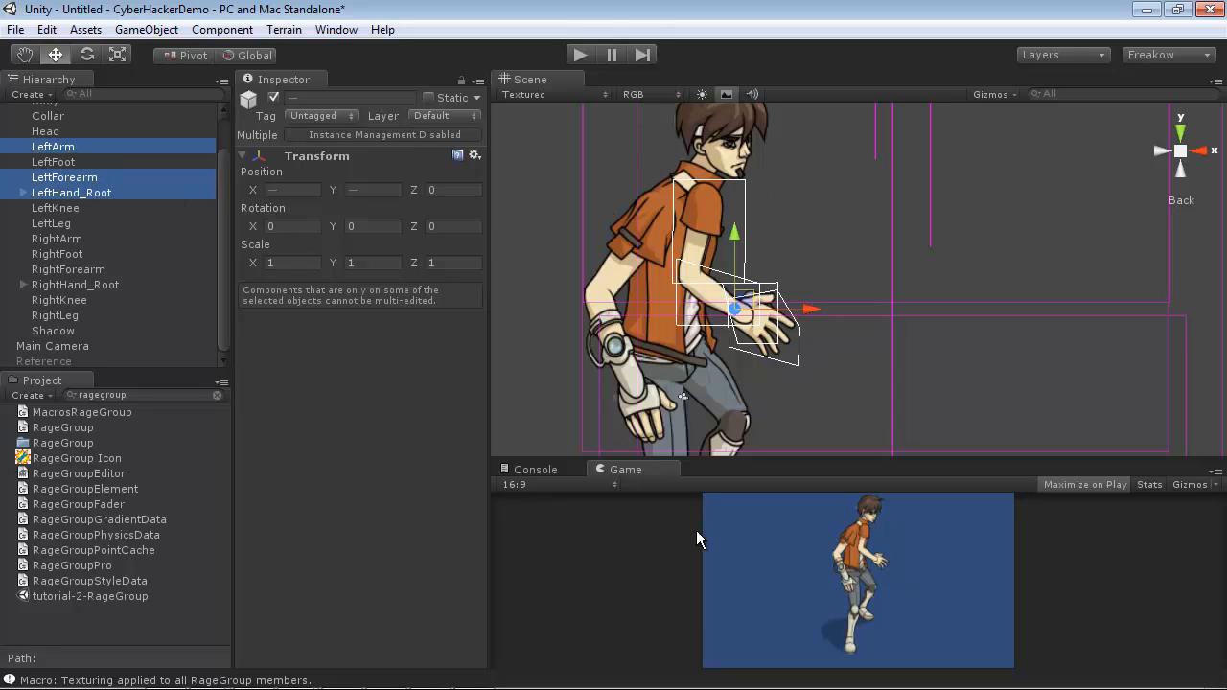
pyautogui.moveTo(780, 226); pyautogui.dragTo(789, 244, button='middle')
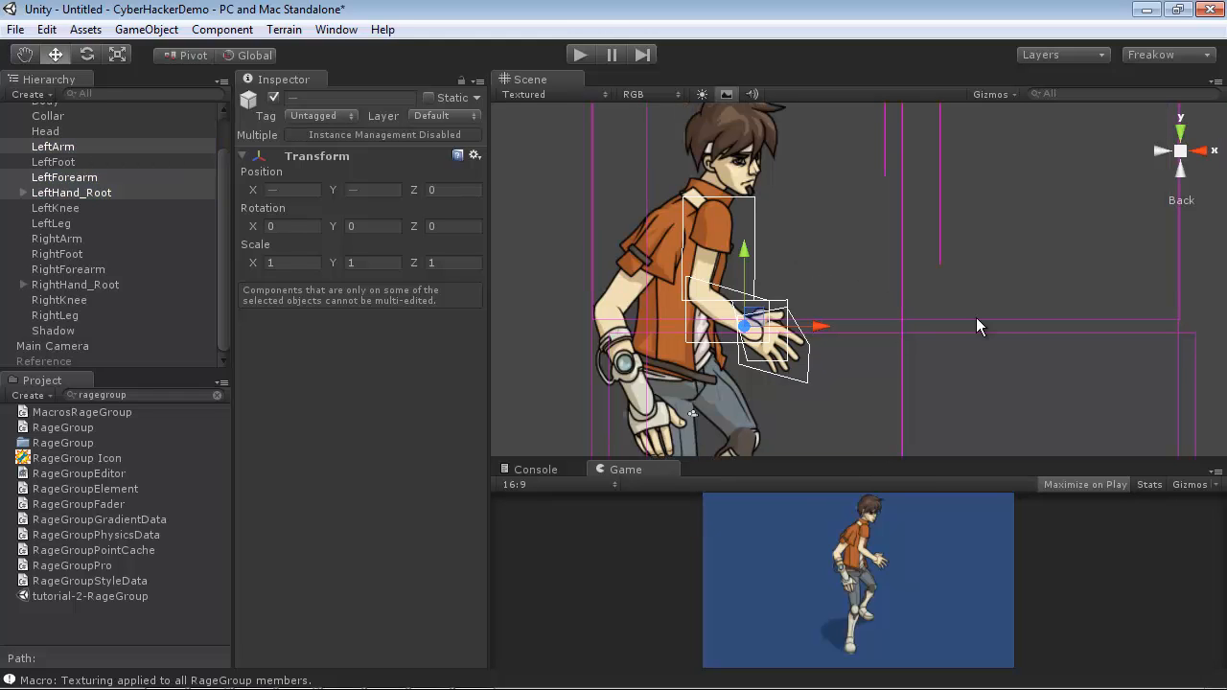
pyautogui.keyDown('alt'); pyautogui.moveTo(976, 319); pyautogui.dragTo(668, 400); pyautogui.keyUp('alt')
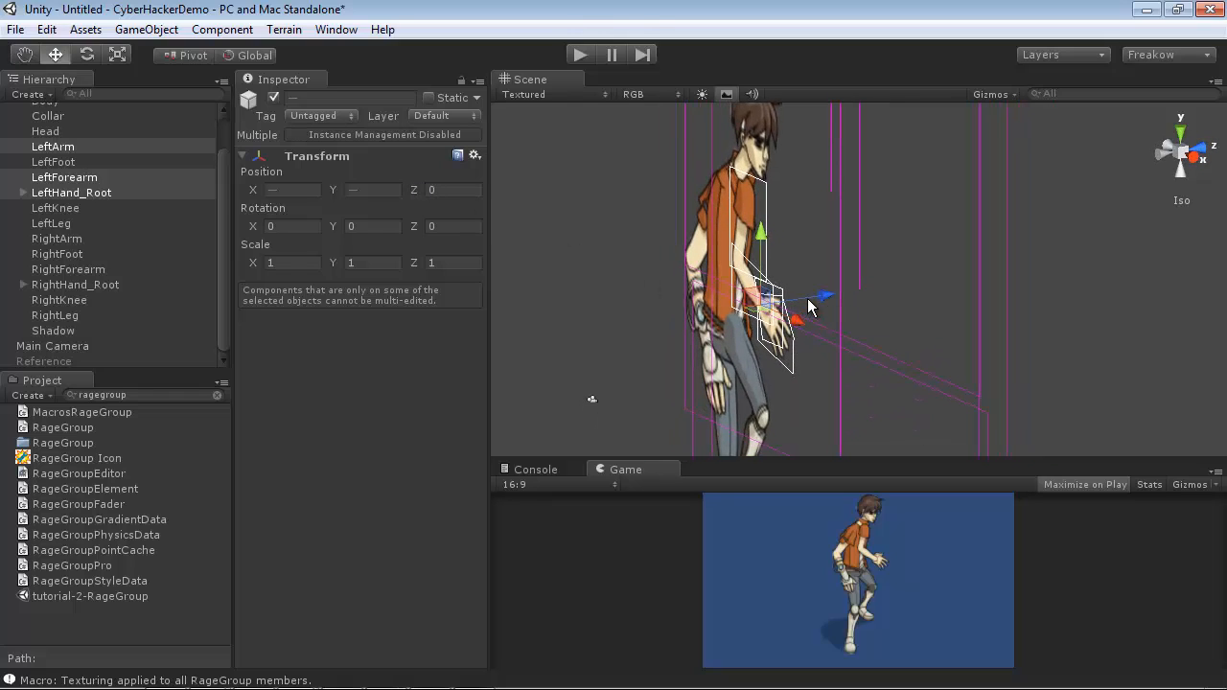
pyautogui.moveTo(822, 298); pyautogui.dragTo(830, 297)
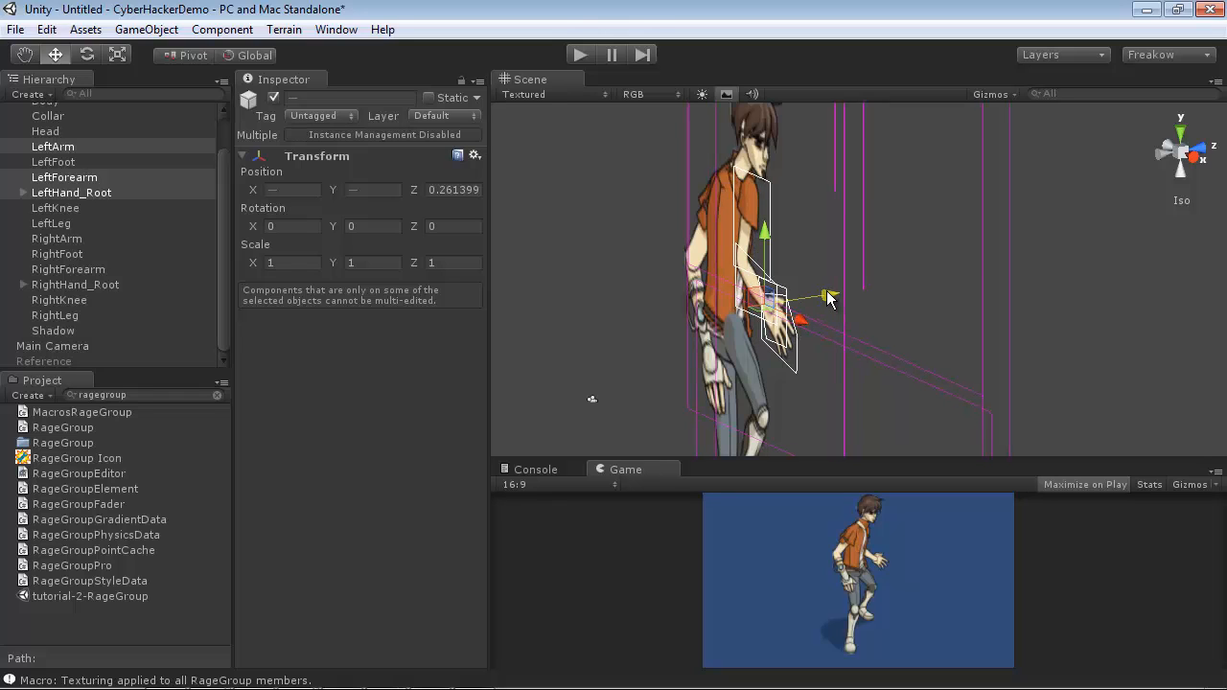
# Step: Set the Z position of LeftArm, LeftForearm and LeftHand_Root to 0.2
pyautogui.moveTo(821, 455); pyautogui.dragTo(824, 306)
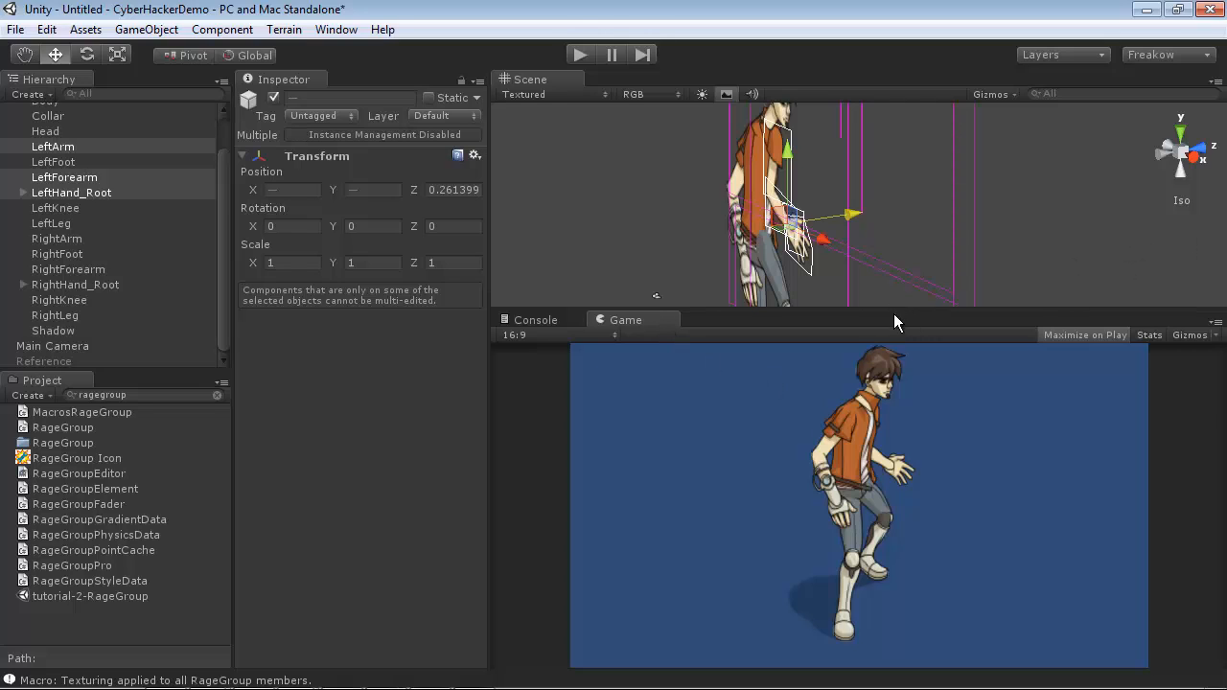
pyautogui.moveTo(893, 314); pyautogui.dragTo(866, 452)
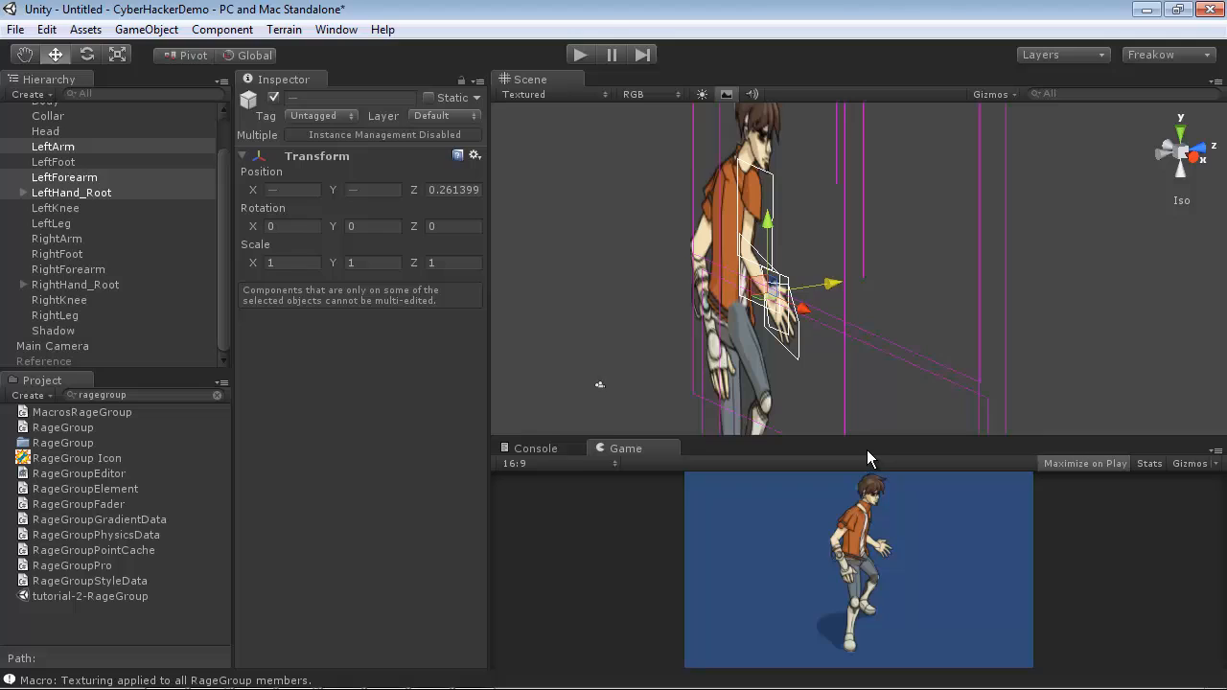
pyautogui.click(1161, 154)
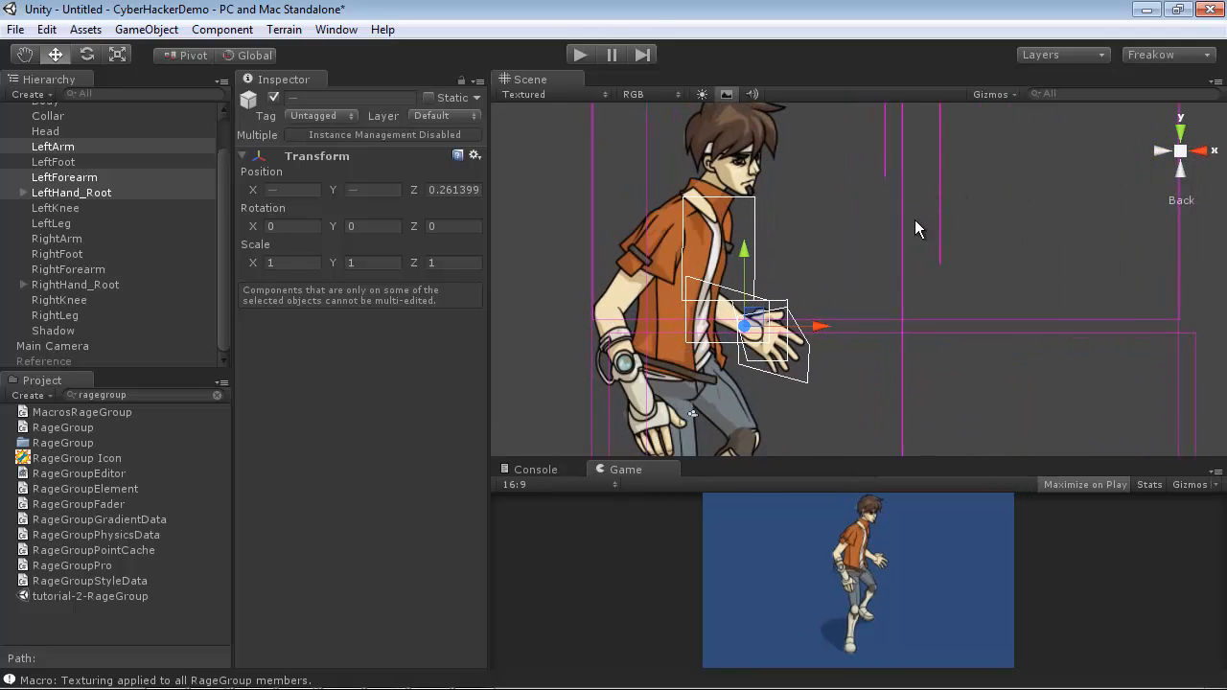
pyautogui.moveTo(861, 296); pyautogui.dragTo(853, 275, button='middle')
pyautogui.scroll(3, 853, 275)
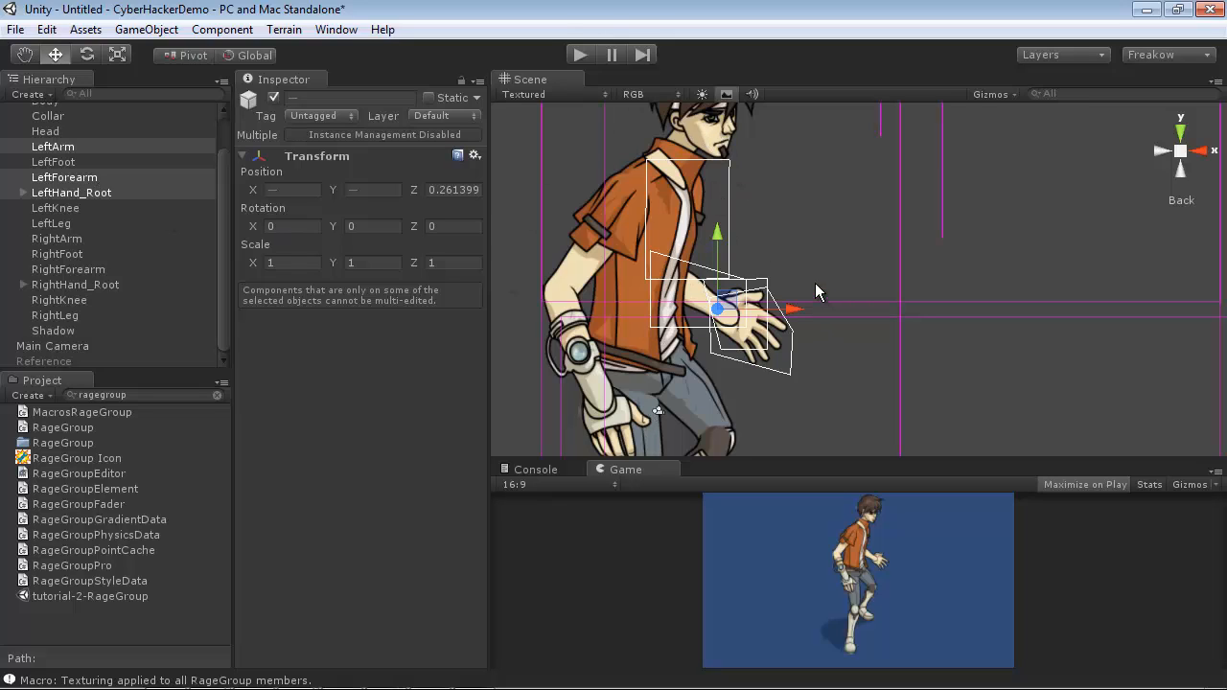
pyautogui.moveTo(815, 283)
pyautogui.mouseDown(button='middle')
pyautogui.moveTo(839, 230)
pyautogui.moveTo(838, 282)
pyautogui.mouseUp(button='middle')
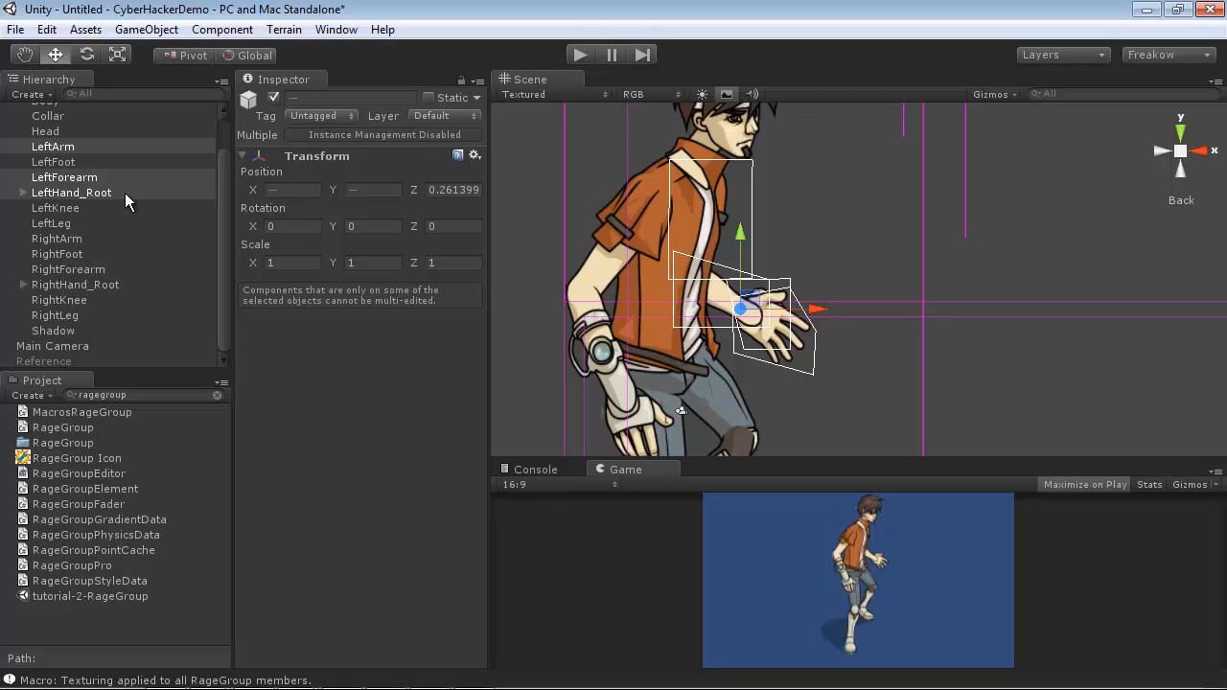
pyautogui.click(472, 190)
pyautogui.write('0.2')
pyautogui.press('Return')
pyautogui.press('Right')
# Step: Set the Z position of RightArm, RightForearm and RightHand_Root together to -0.2
pyautogui.click(57, 239)
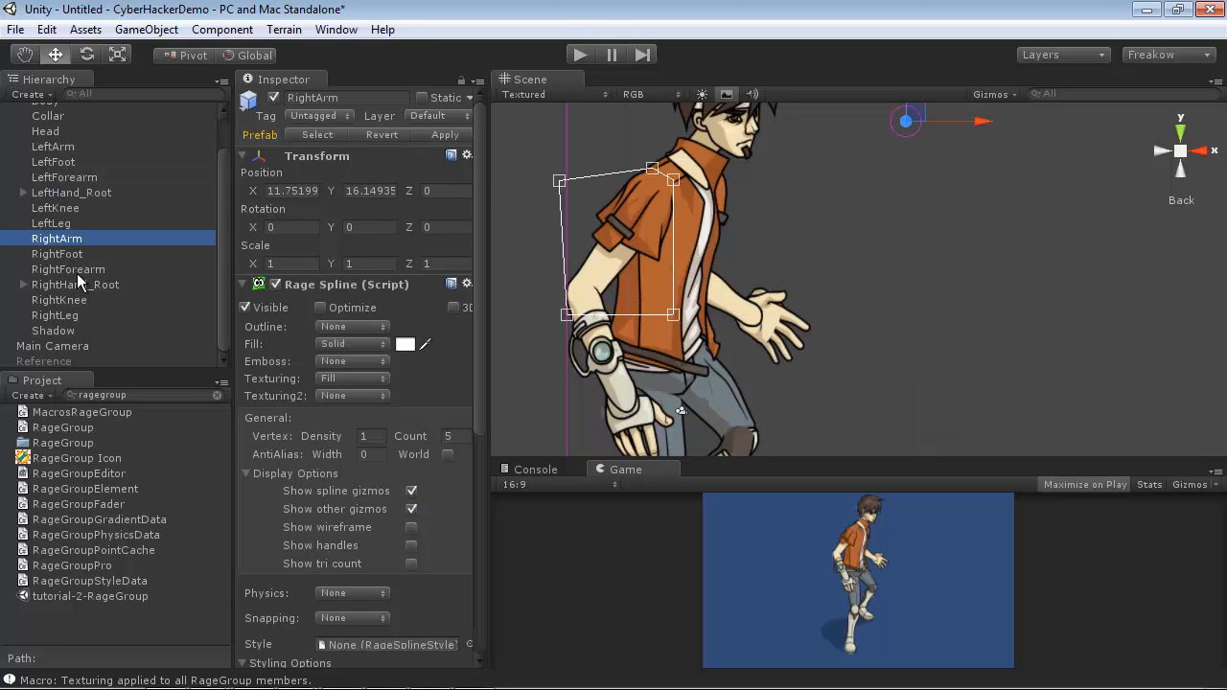
pyautogui.keyDown('ctrl'); pyautogui.click(77, 270); pyautogui.keyUp('ctrl')
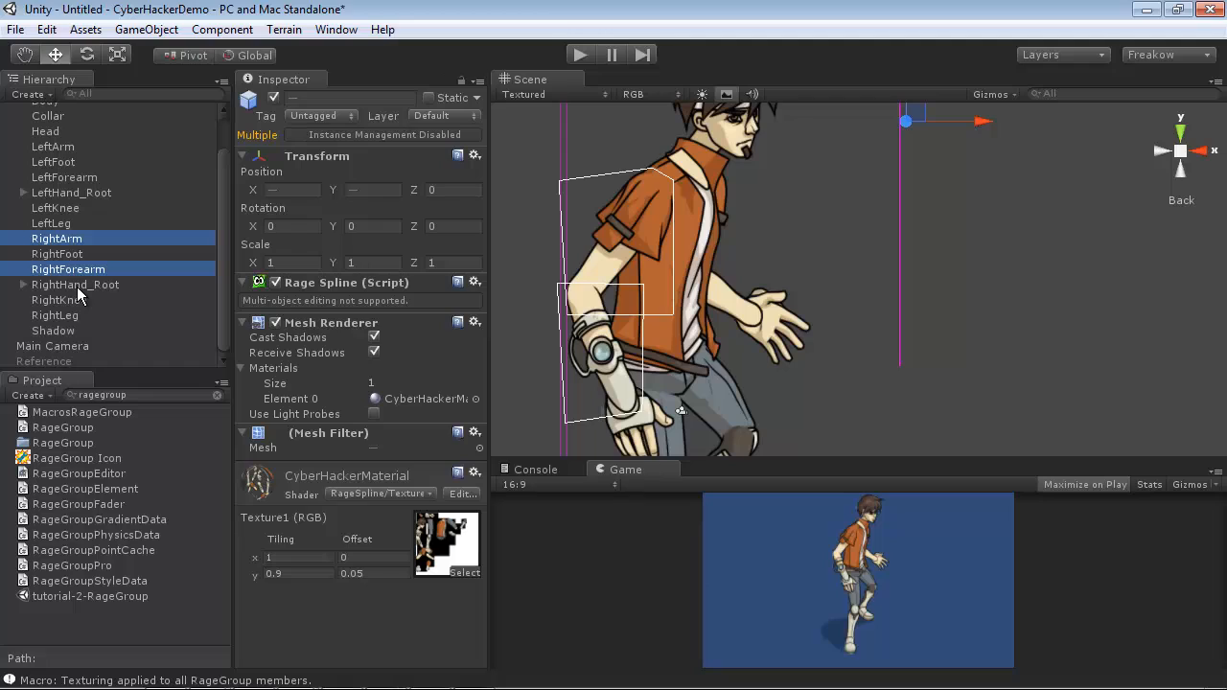
pyautogui.keyDown('ctrl'); pyautogui.click(77, 286); pyautogui.keyUp('ctrl')
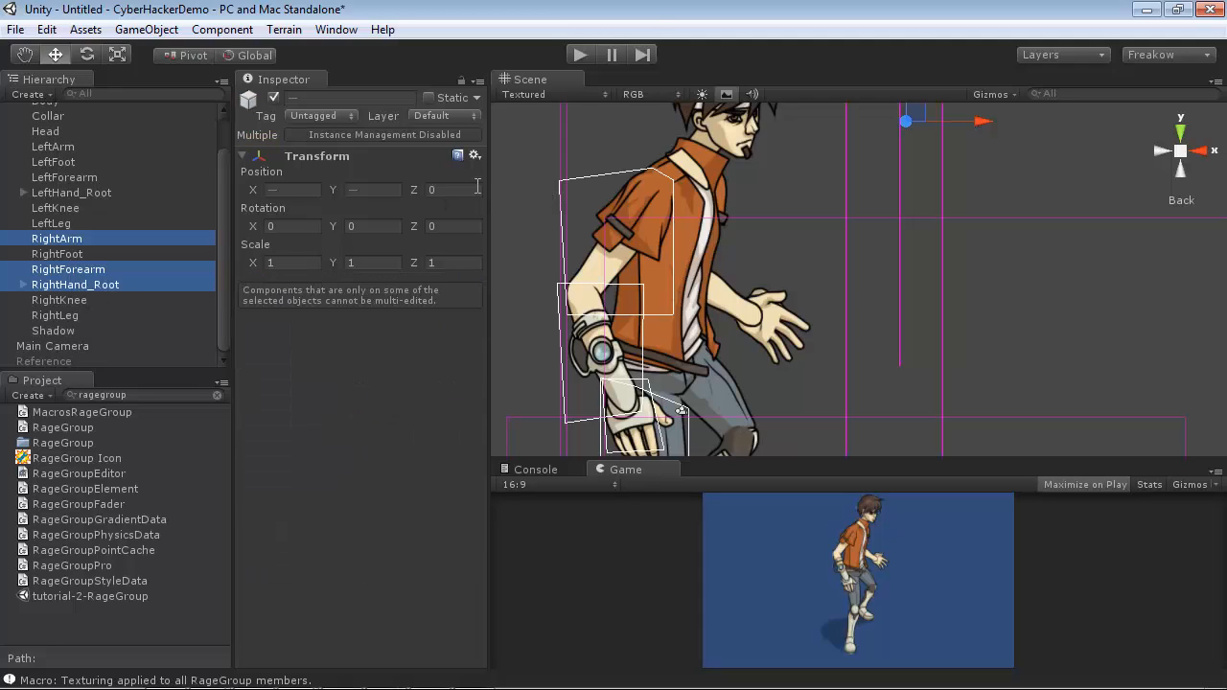
pyautogui.click(429, 189)
pyautogui.write('-0.2')
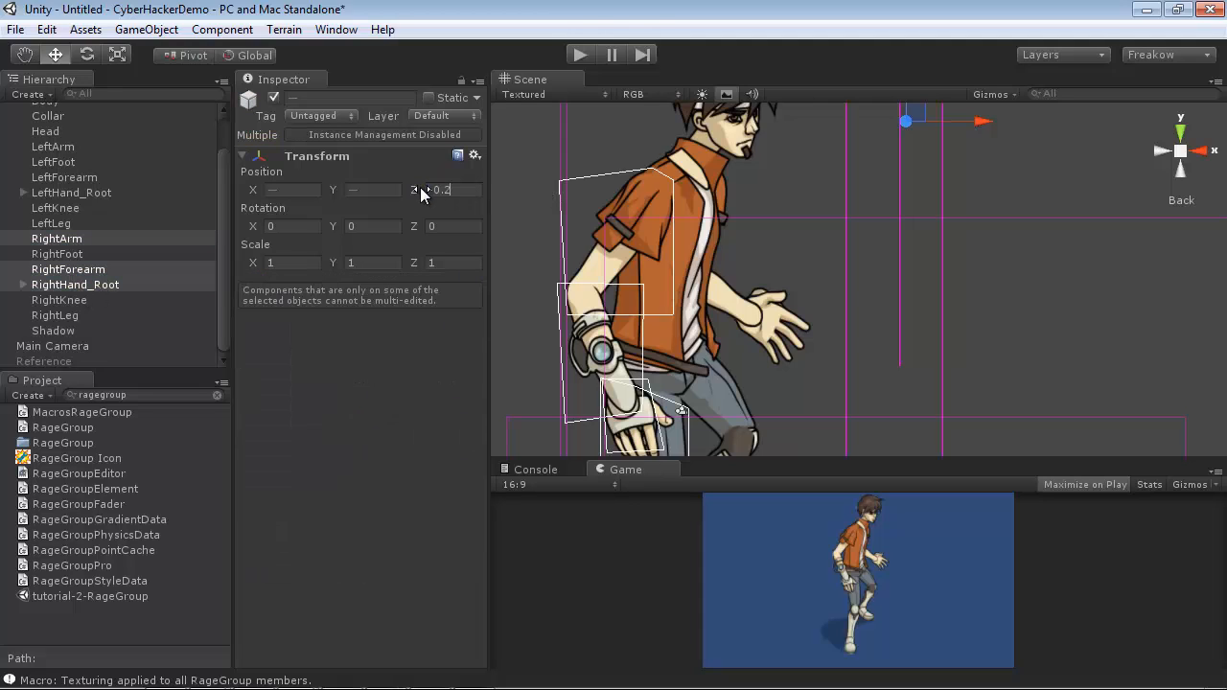
# Step: Adjust RightForearm's Z position and set RightHand_Root's Z position to -0.6
pyautogui.click(68, 269)
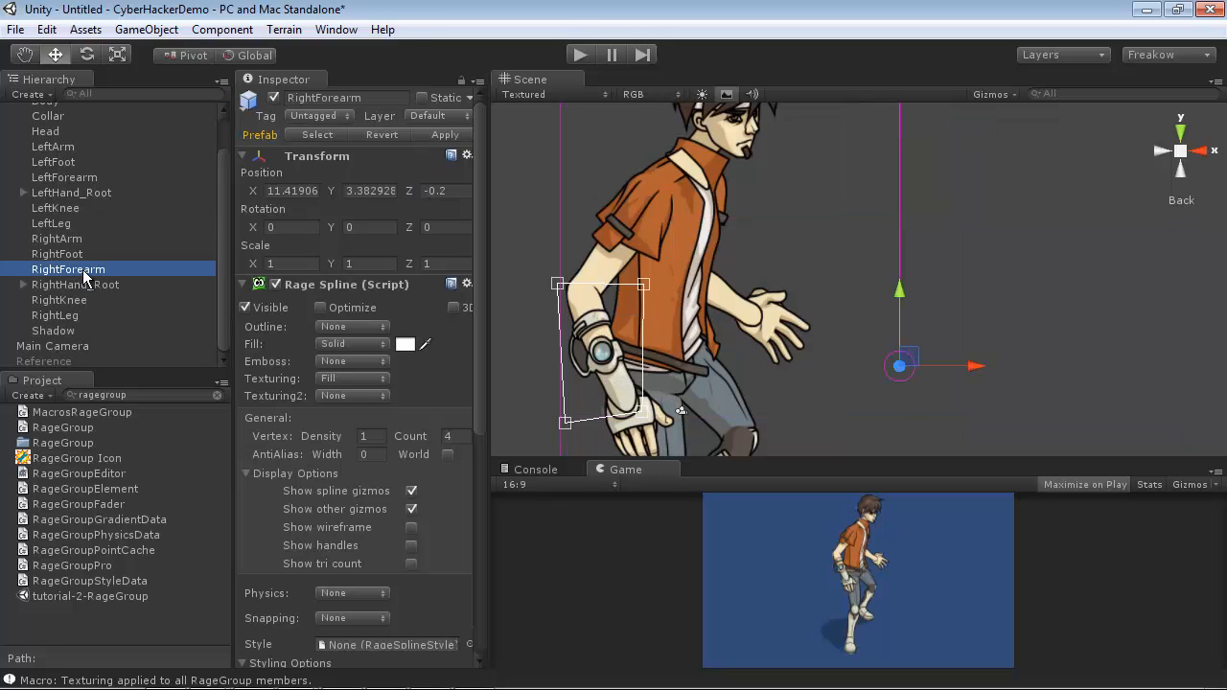
pyautogui.click(446, 191)
pyautogui.doubleClick(441, 191)
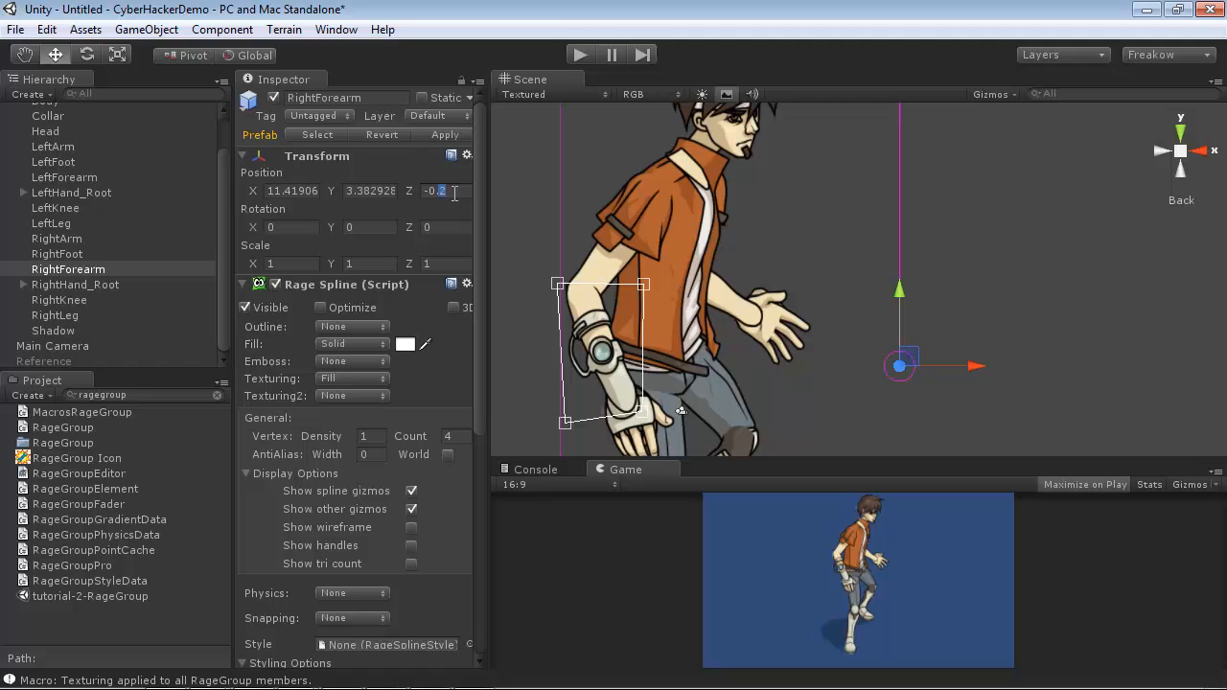
pyautogui.click(75, 285)
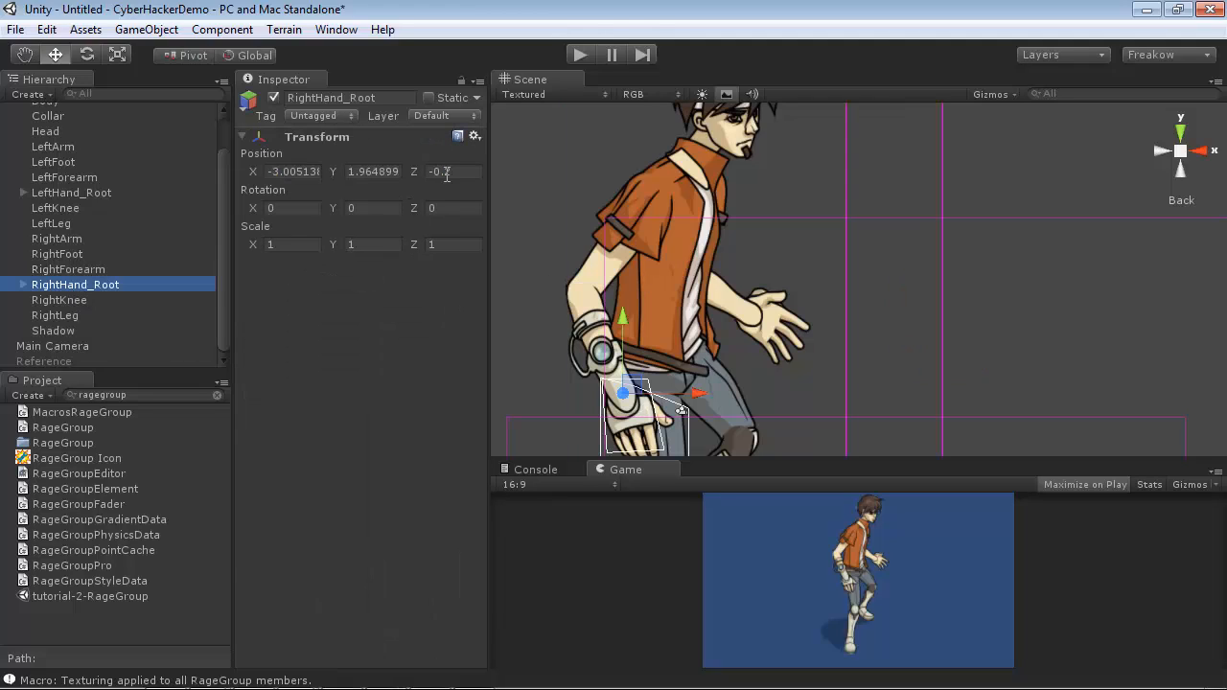
pyautogui.doubleClick(445, 171)
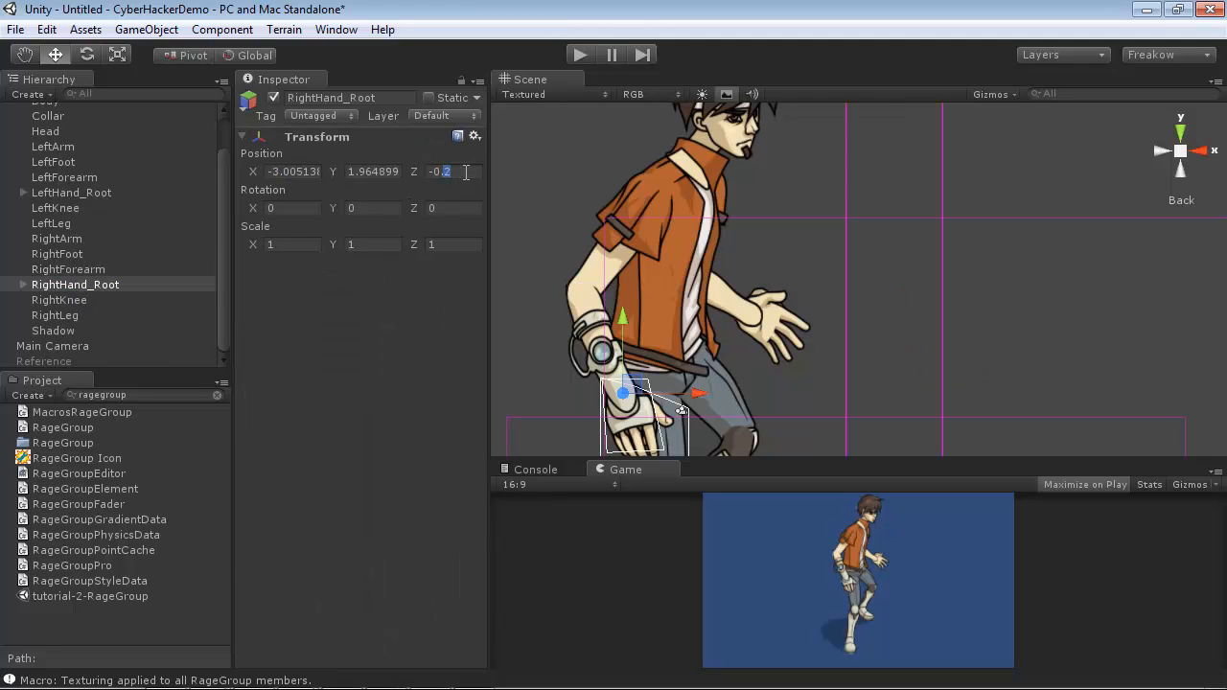
pyautogui.write('6')
pyautogui.press('Return')
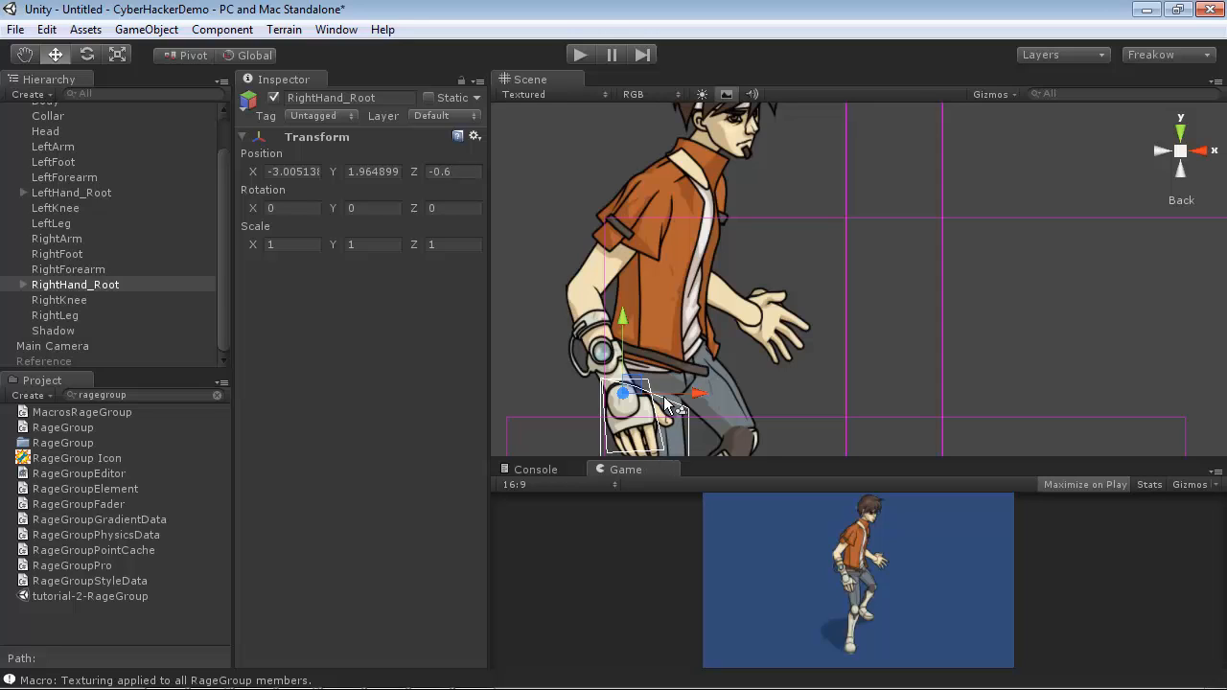
# Step: Deactivate the RightHand_Closed object under RightHand_Root, keeping RightHand_Open active
pyautogui.moveTo(721, 351); pyautogui.dragTo(748, 268, button='middle')
pyautogui.click(22, 289)
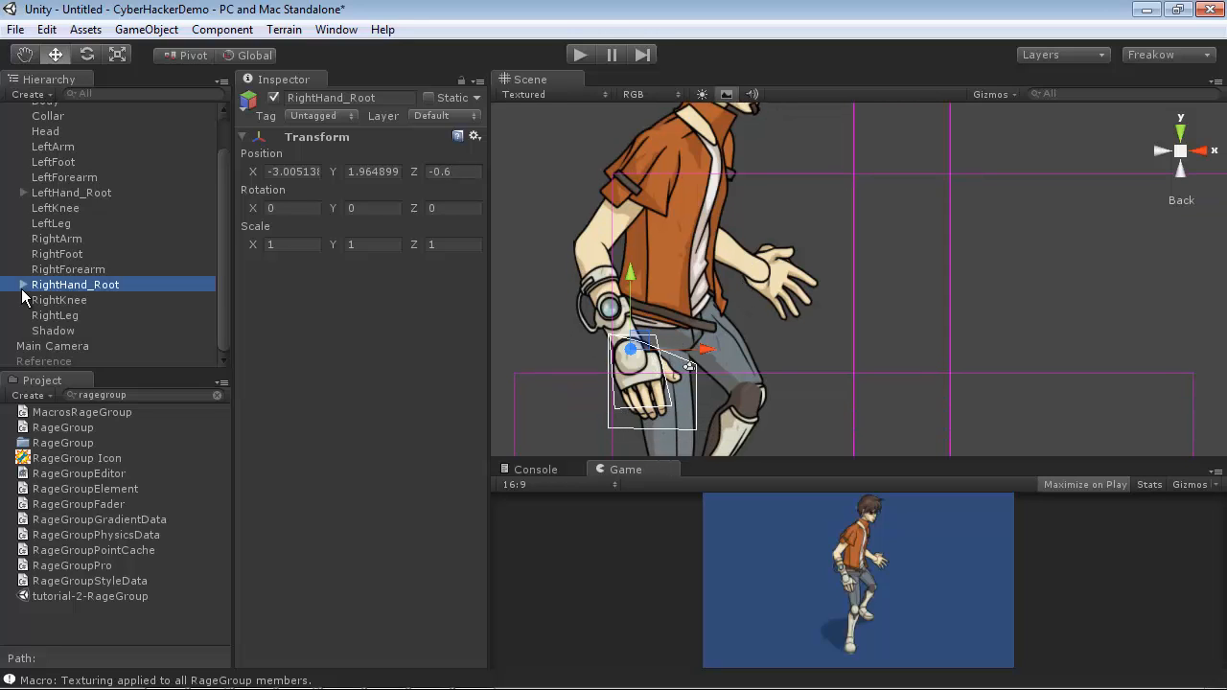
pyautogui.click(22, 286)
pyautogui.click(103, 305)
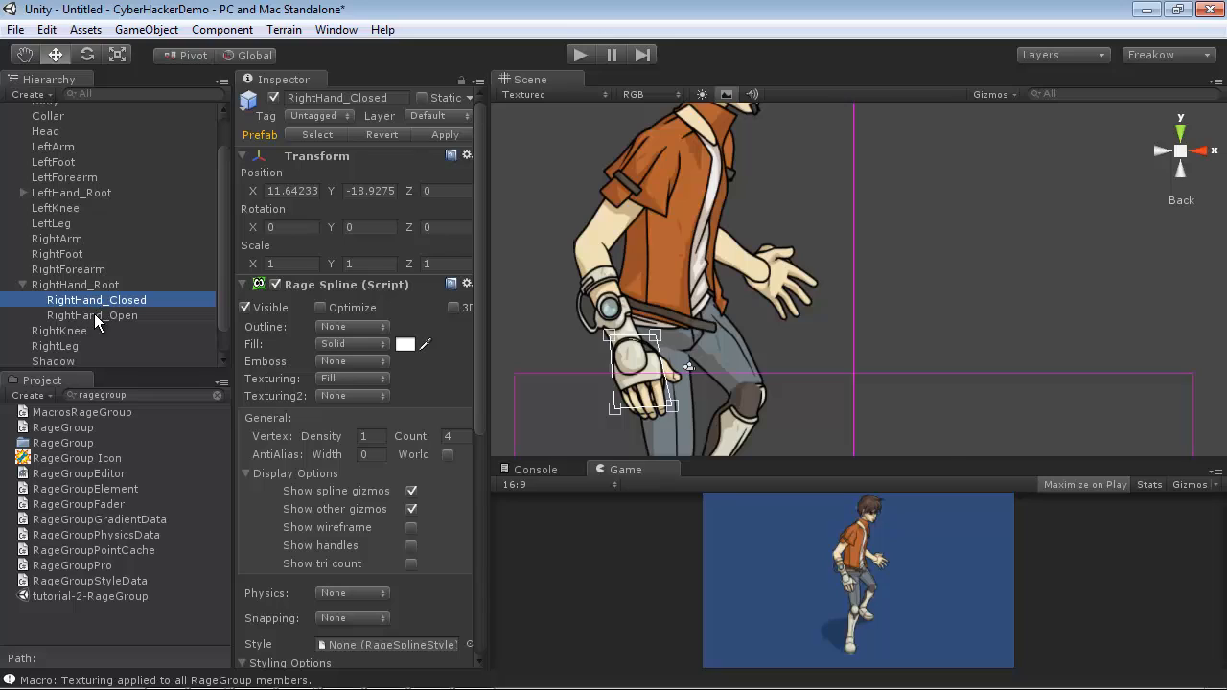
pyautogui.click(95, 315)
pyautogui.click(94, 304)
pyautogui.click(276, 97)
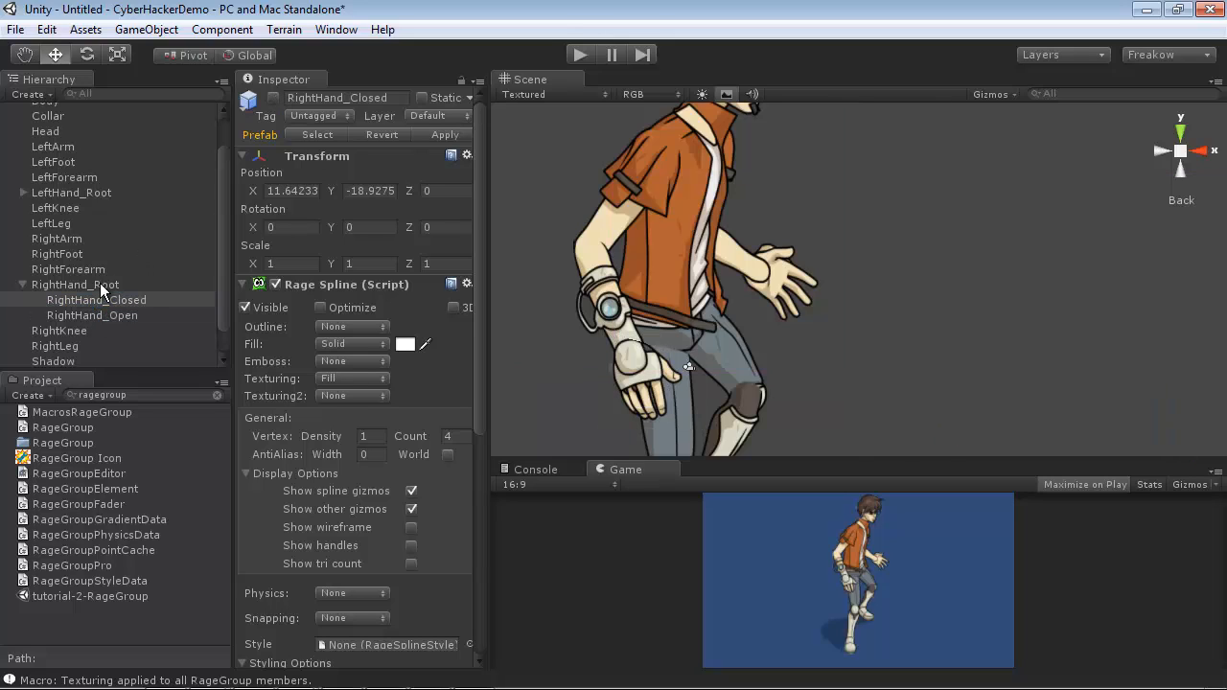
pyautogui.click(103, 319)
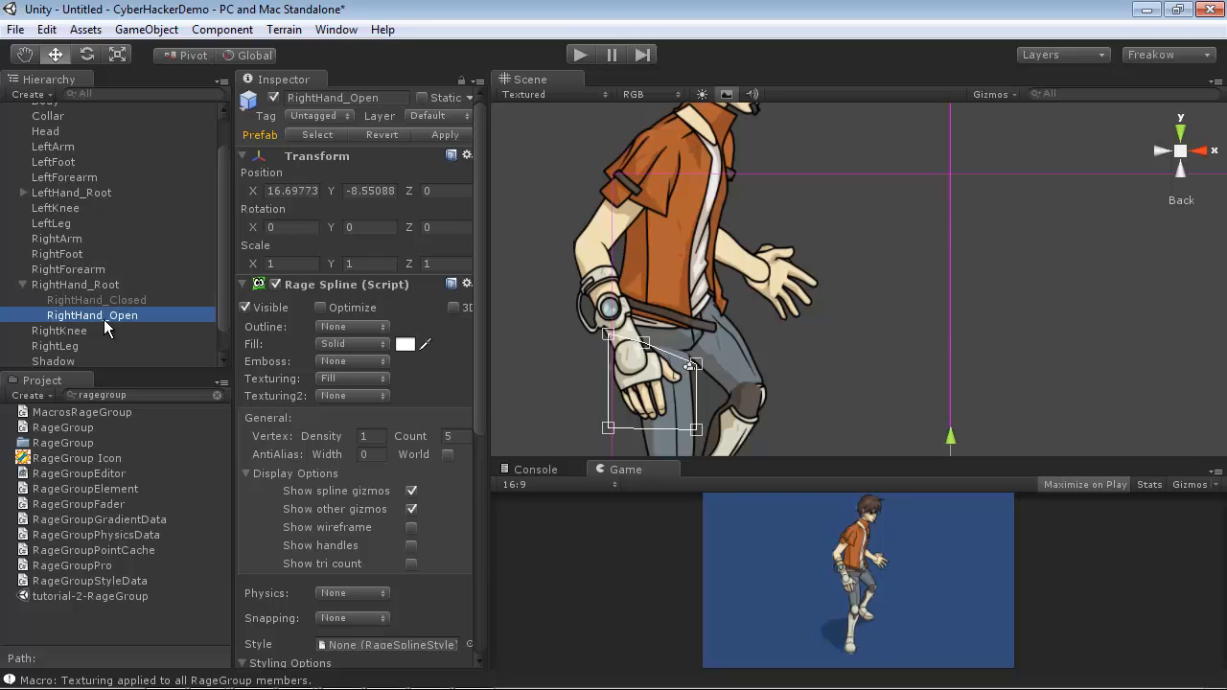
pyautogui.click(22, 284)
# Step: Set the Z position of RightKnee, RightLeg and RightFoot together to -0.2
pyautogui.moveTo(690, 299); pyautogui.dragTo(668, 213, button='middle')
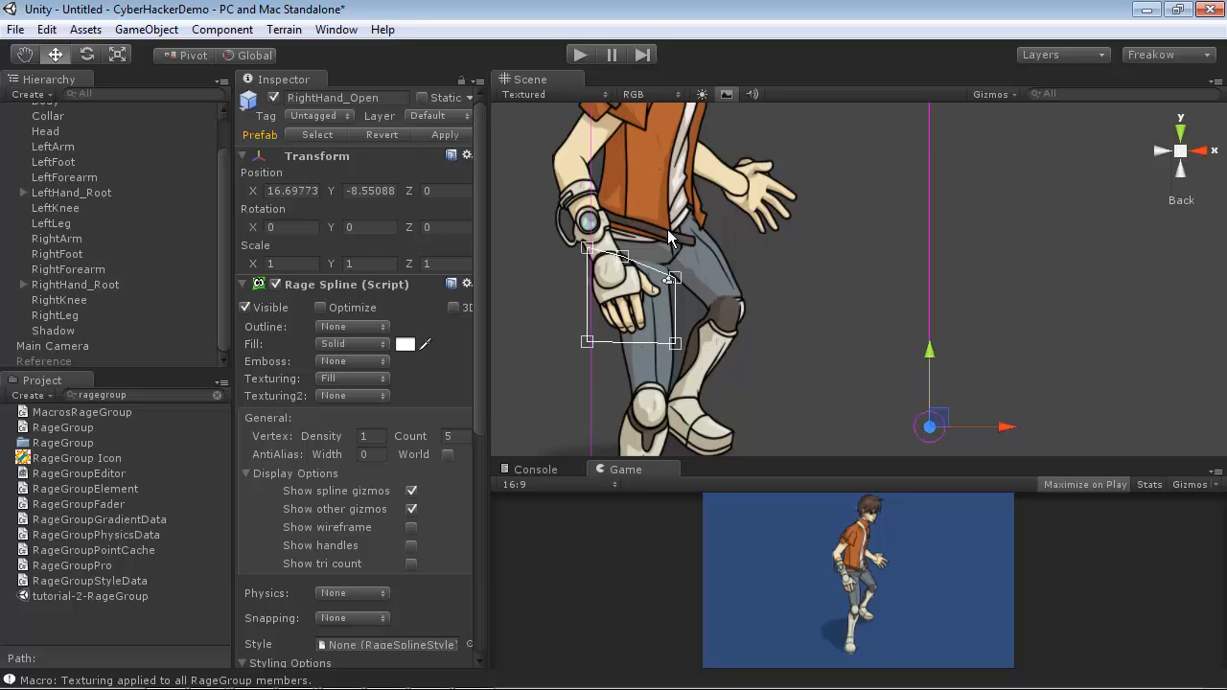
pyautogui.click(83, 300)
pyautogui.keyDown('ctrl'); pyautogui.click(63, 316); pyautogui.keyUp('ctrl')
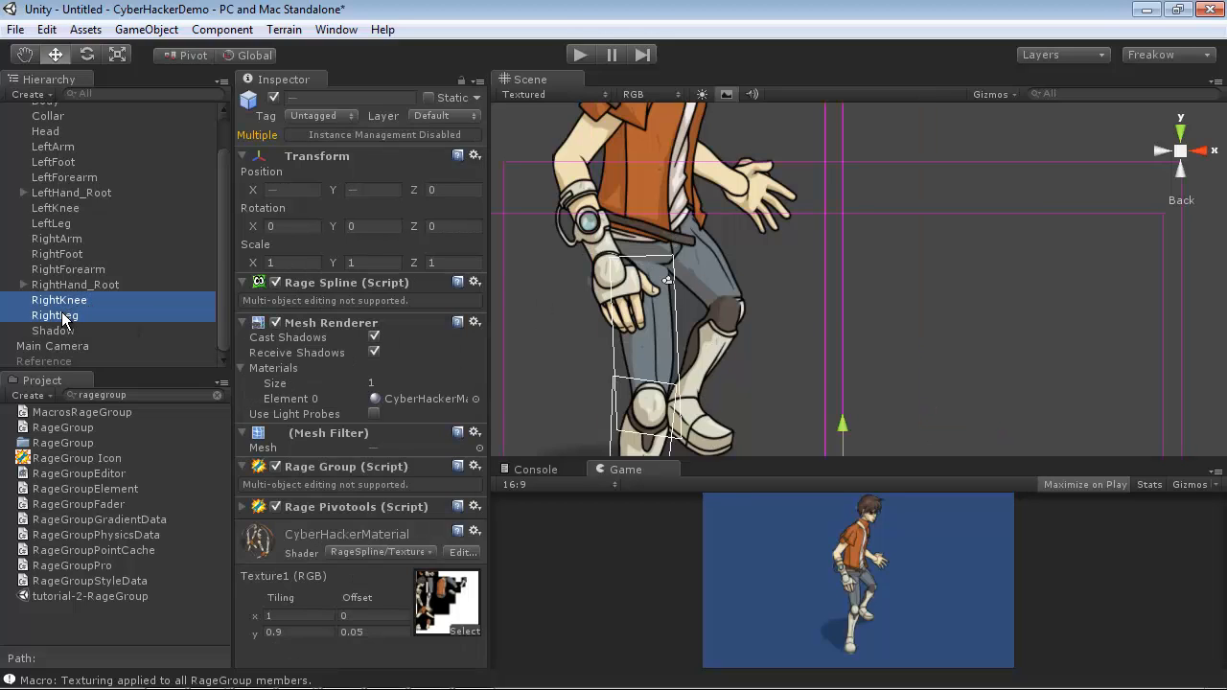
pyautogui.keyDown('ctrl'); pyautogui.click(70, 254); pyautogui.keyUp('ctrl')
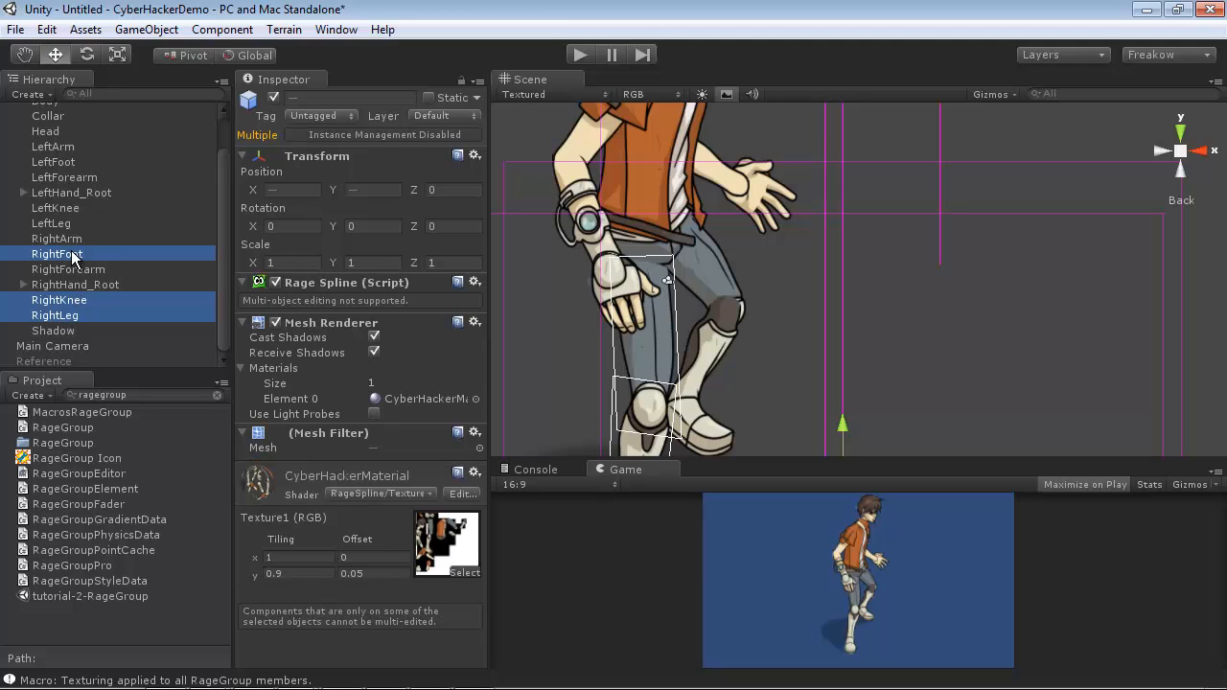
pyautogui.click(450, 190)
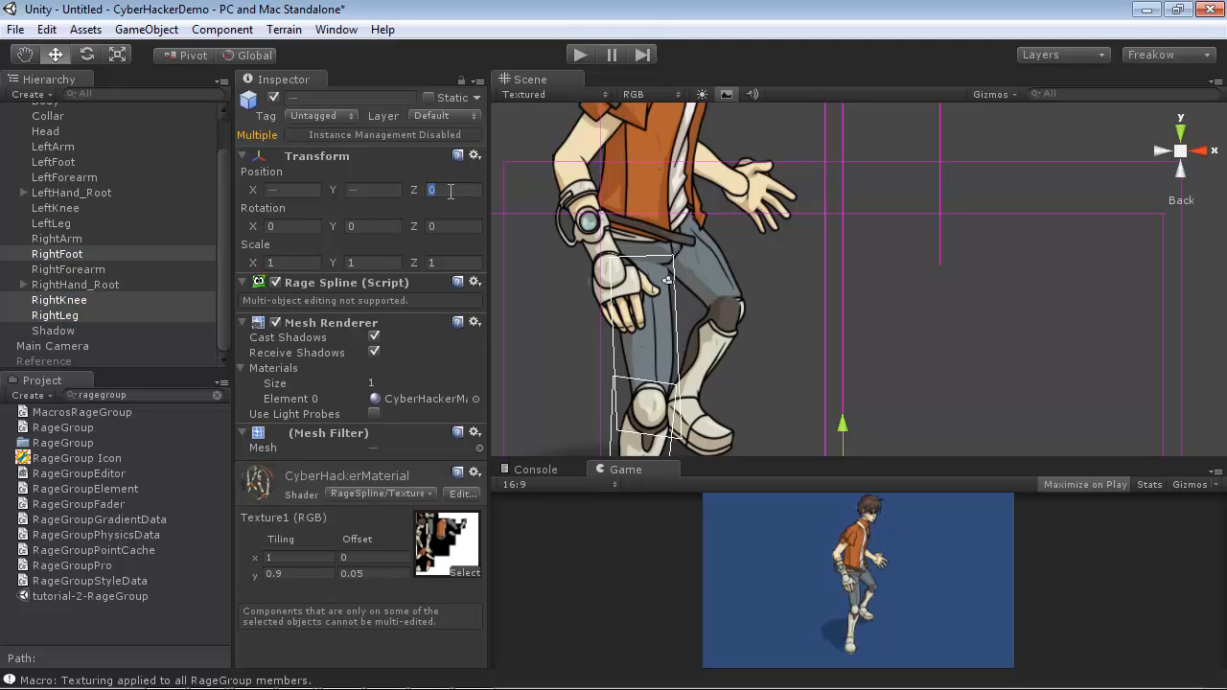
pyautogui.write('-0.2')
# Step: Set RightKnee's Z position to -0.4
pyautogui.click(63, 303)
pyautogui.click(452, 193)
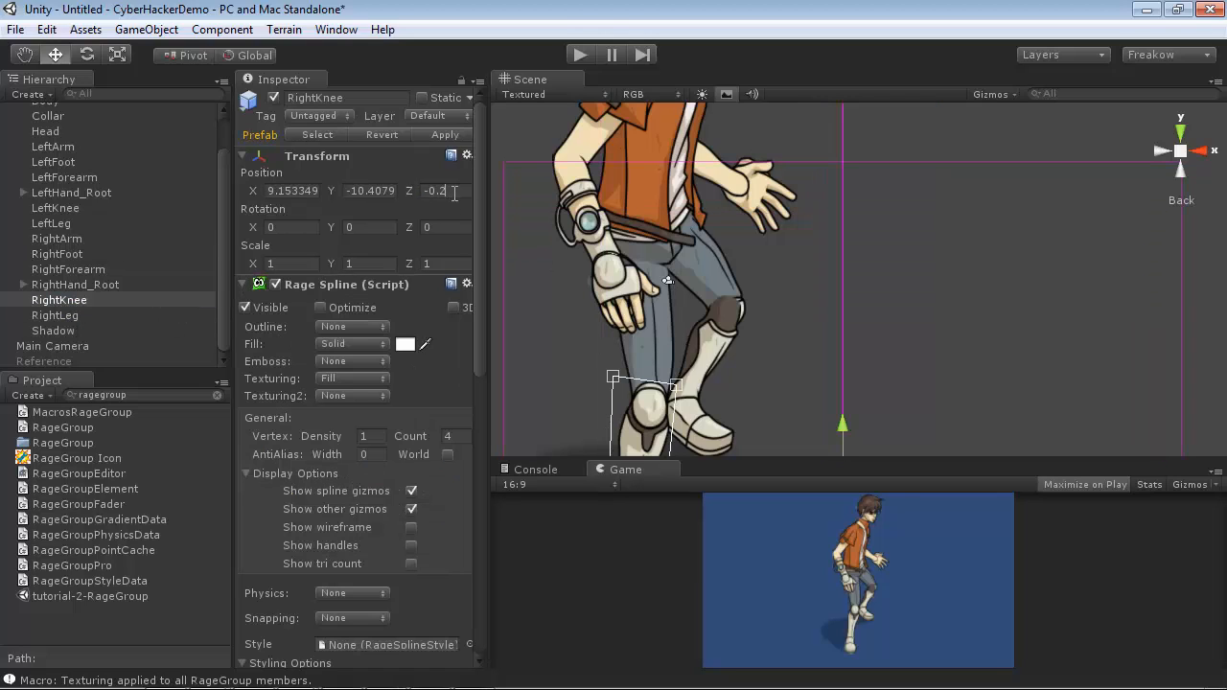
pyautogui.press('BackSpace')
pyautogui.write('4')
pyautogui.moveTo(755, 360); pyautogui.dragTo(759, 298, button='middle')
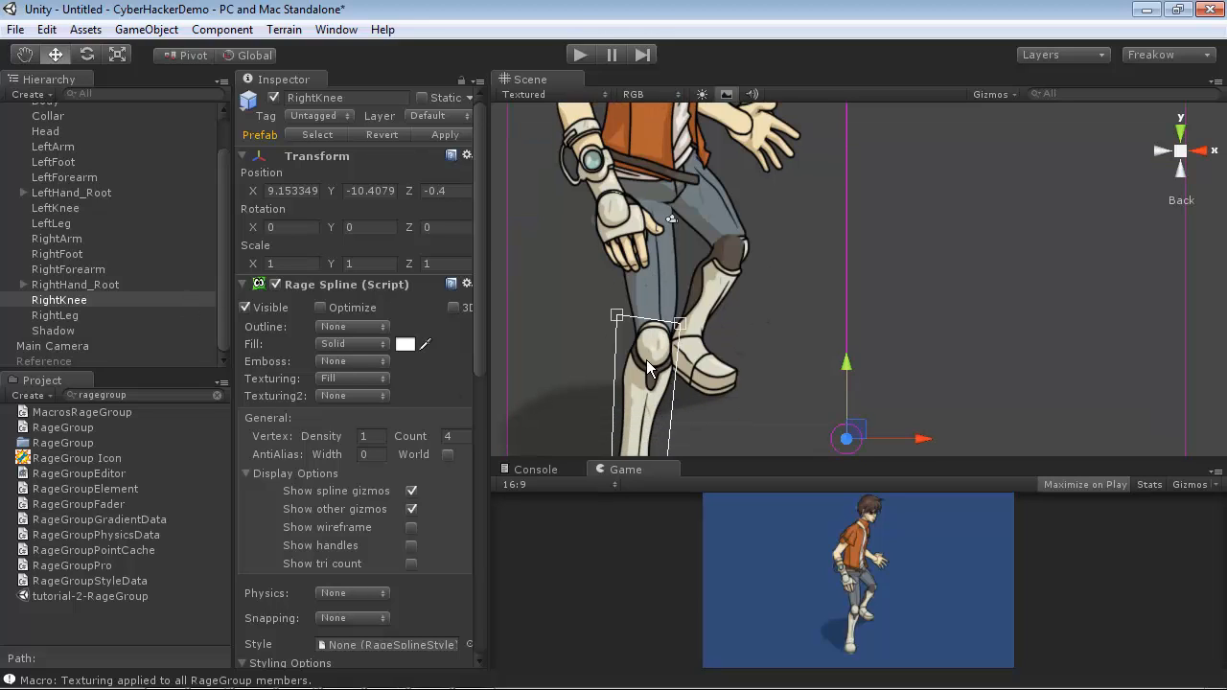
# Step: Set RightFoot's Z position to -0.6 and shift it slightly along the X axis to about 14.31
pyautogui.moveTo(648, 367); pyautogui.dragTo(654, 277, button='middle')
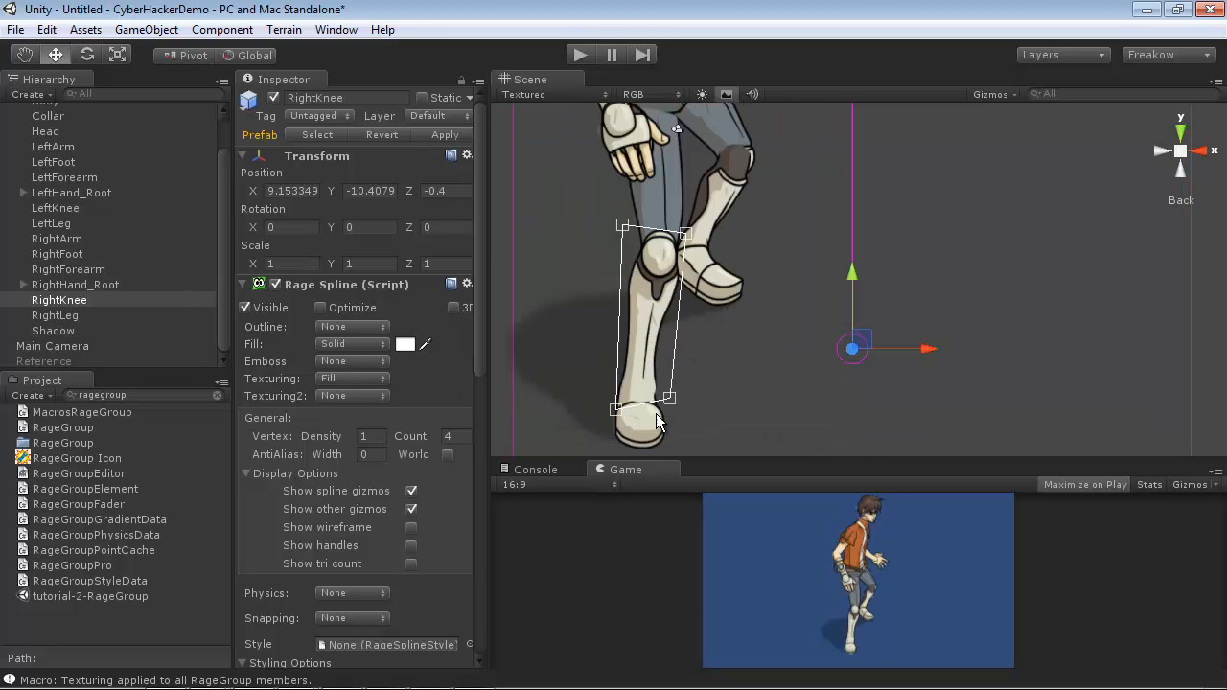
pyautogui.click(61, 254)
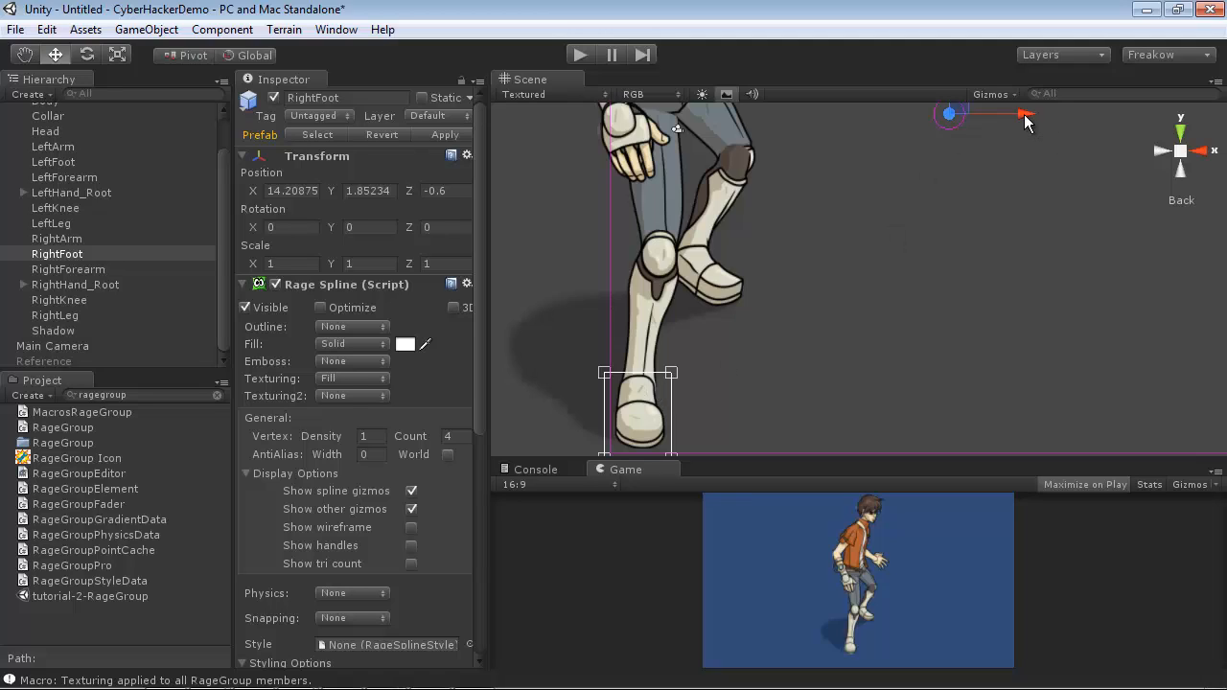
pyautogui.moveTo(1026, 120); pyautogui.dragTo(1029, 120)
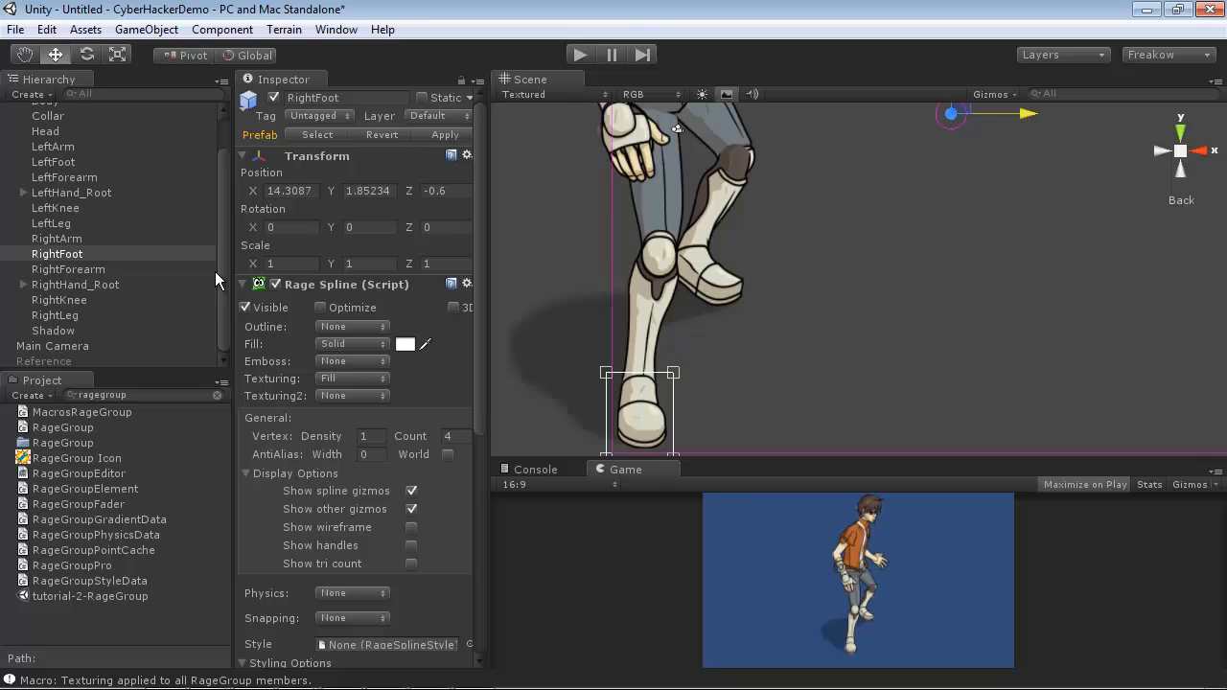
# Step: Set LeftLeg's Z position to 0.2 and LeftKnee's Z position to 0.4
pyautogui.moveTo(220, 265)
pyautogui.mouseDown()
pyautogui.moveTo(225, 235)
pyautogui.moveTo(225, 279)
pyautogui.moveTo(229, 250)
pyautogui.mouseUp()
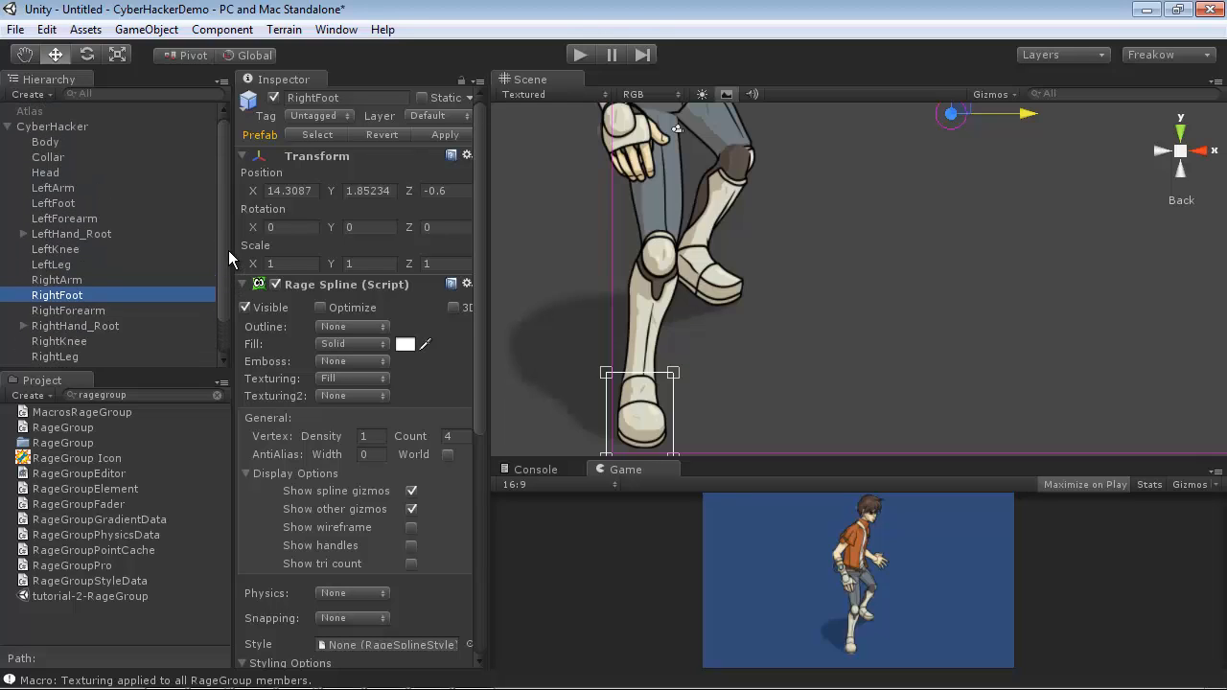
pyautogui.click(57, 249)
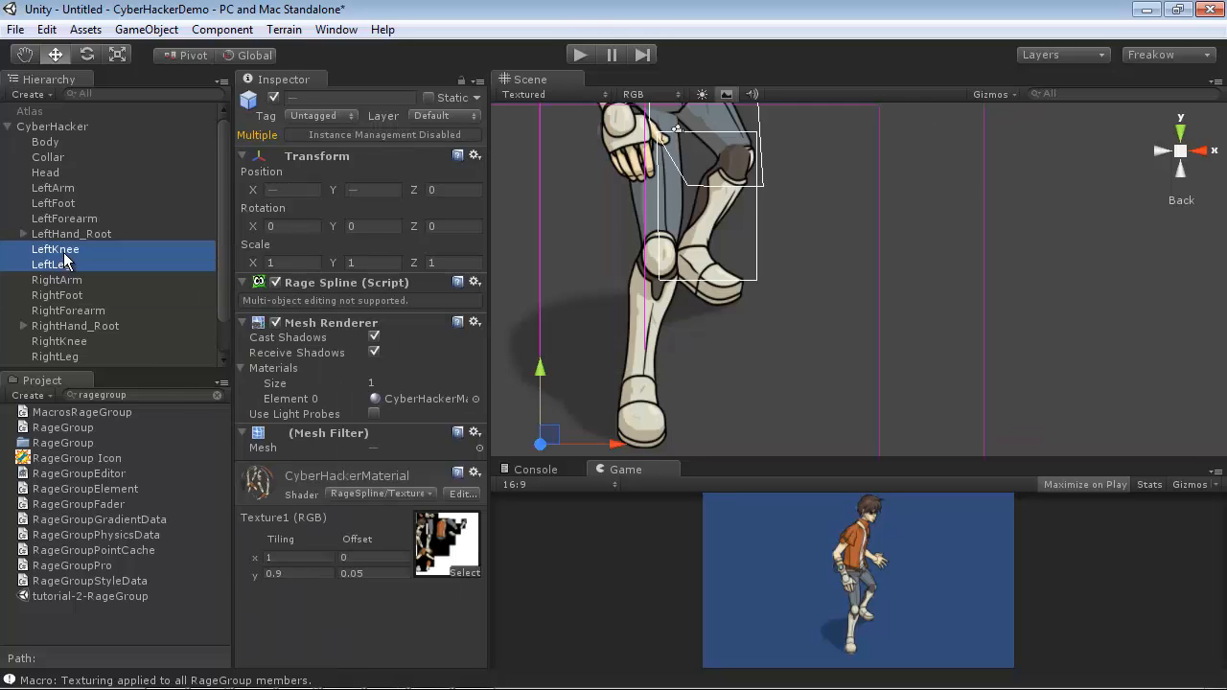
pyautogui.click(60, 234)
pyautogui.click(63, 264)
pyautogui.moveTo(738, 248); pyautogui.dragTo(754, 331, button='middle')
pyautogui.click(451, 190)
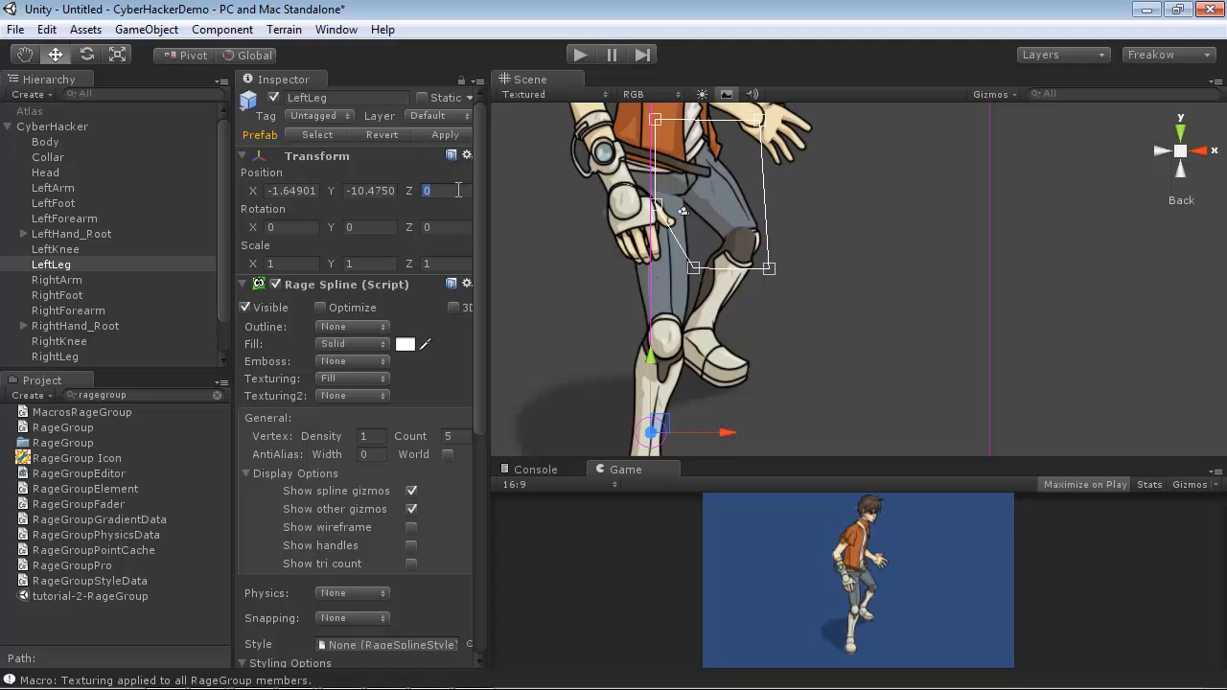
pyautogui.write('.2')
pyautogui.click(77, 249)
pyautogui.click(431, 190)
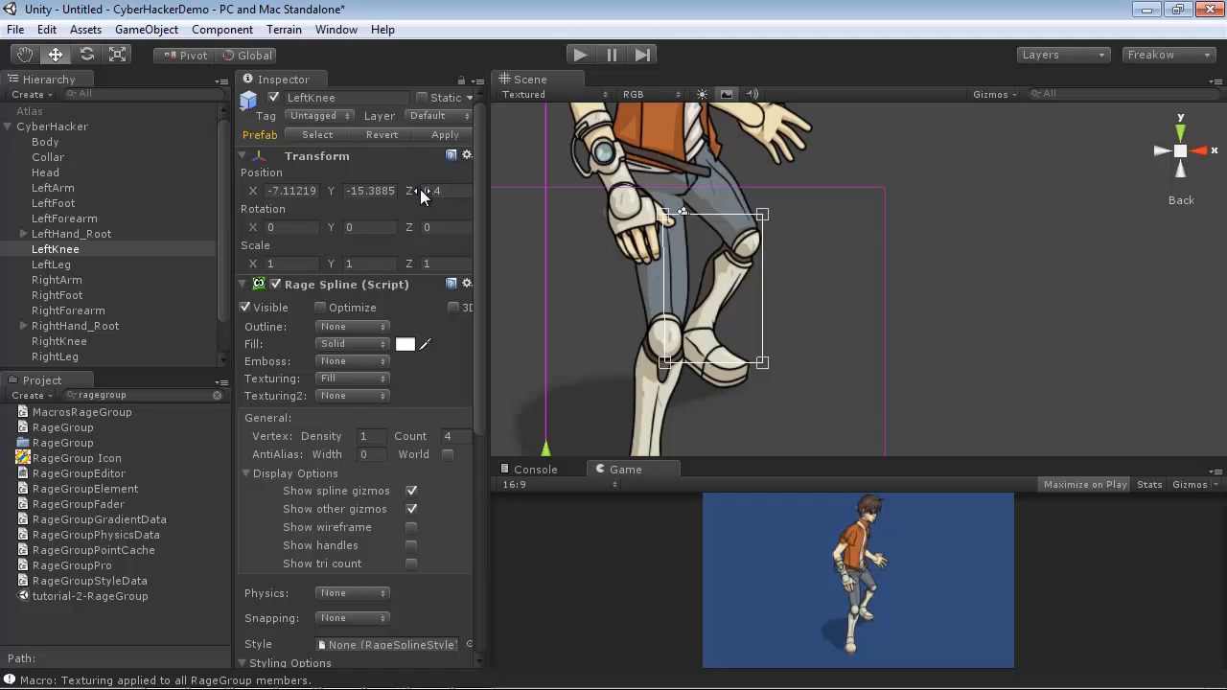
# Step: Set LeftFoot's Z position to 0.4
pyautogui.click(54, 204)
pyautogui.click(449, 191)
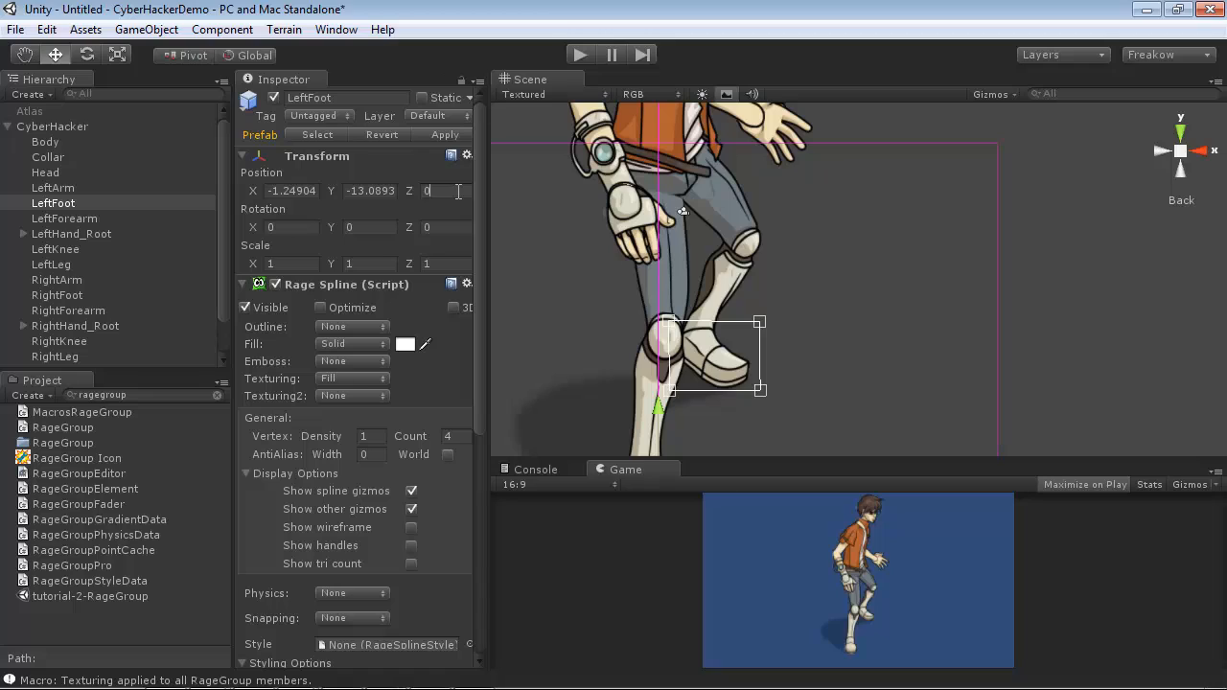
pyautogui.write('.6')
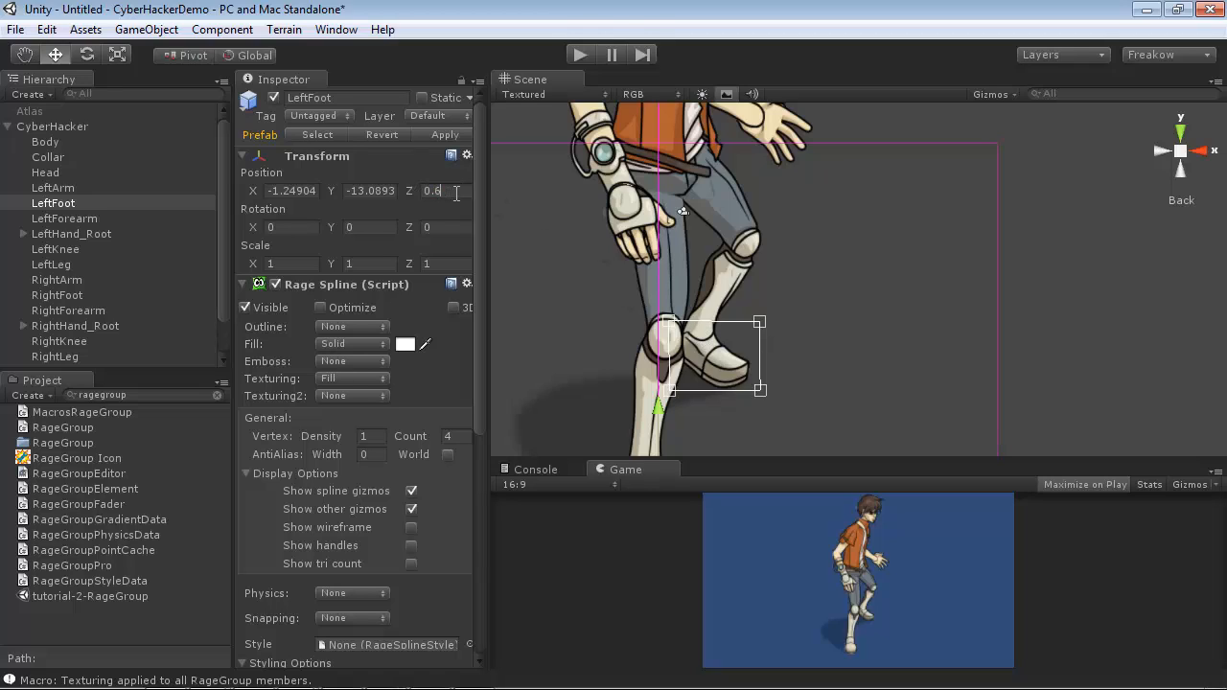
pyautogui.press('BackSpace')
pyautogui.write('4')
pyautogui.moveTo(760, 403); pyautogui.dragTo(734, 305, button='middle')
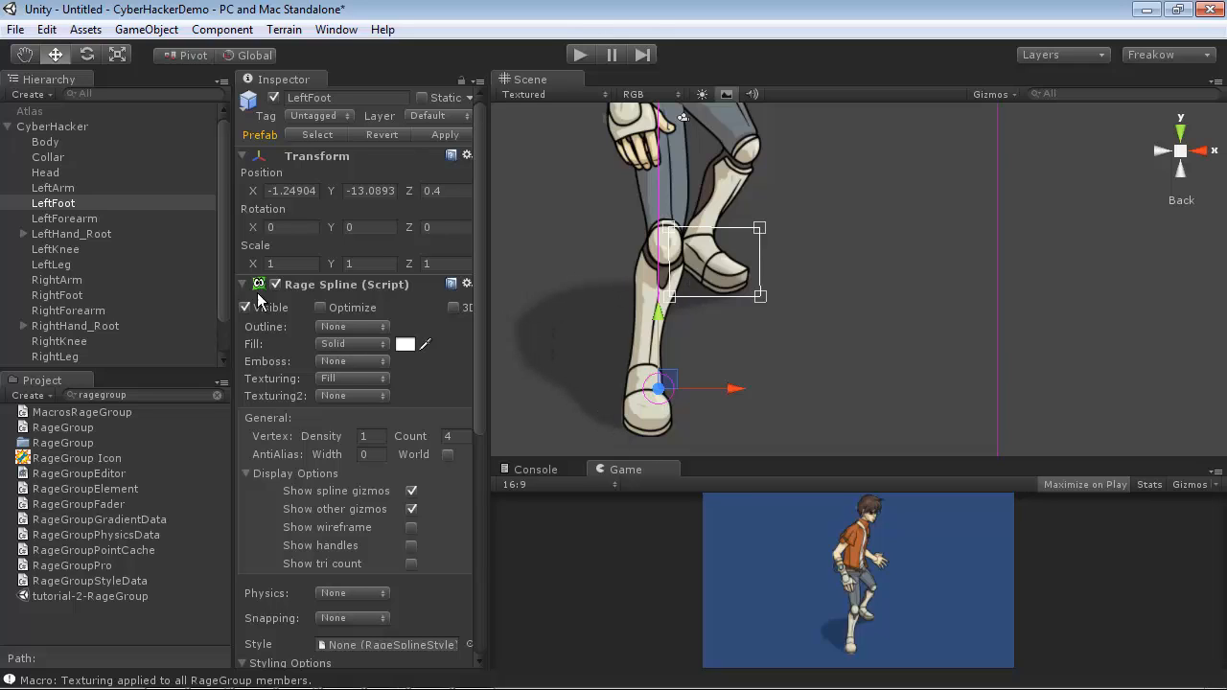
pyautogui.click(215, 203)
pyautogui.scroll(-2, 222, 202)
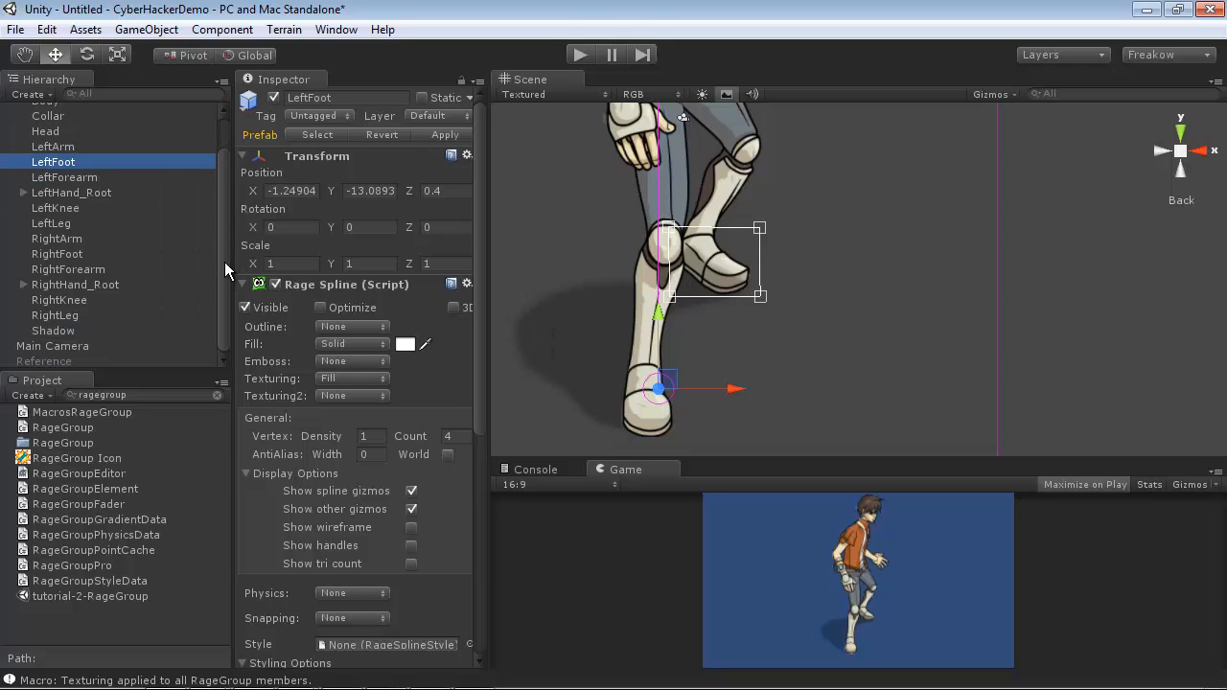
# Step: Set the Shadow part's Z position to 0.8 and check its depth from the side
pyautogui.click(92, 331)
pyautogui.click(456, 194)
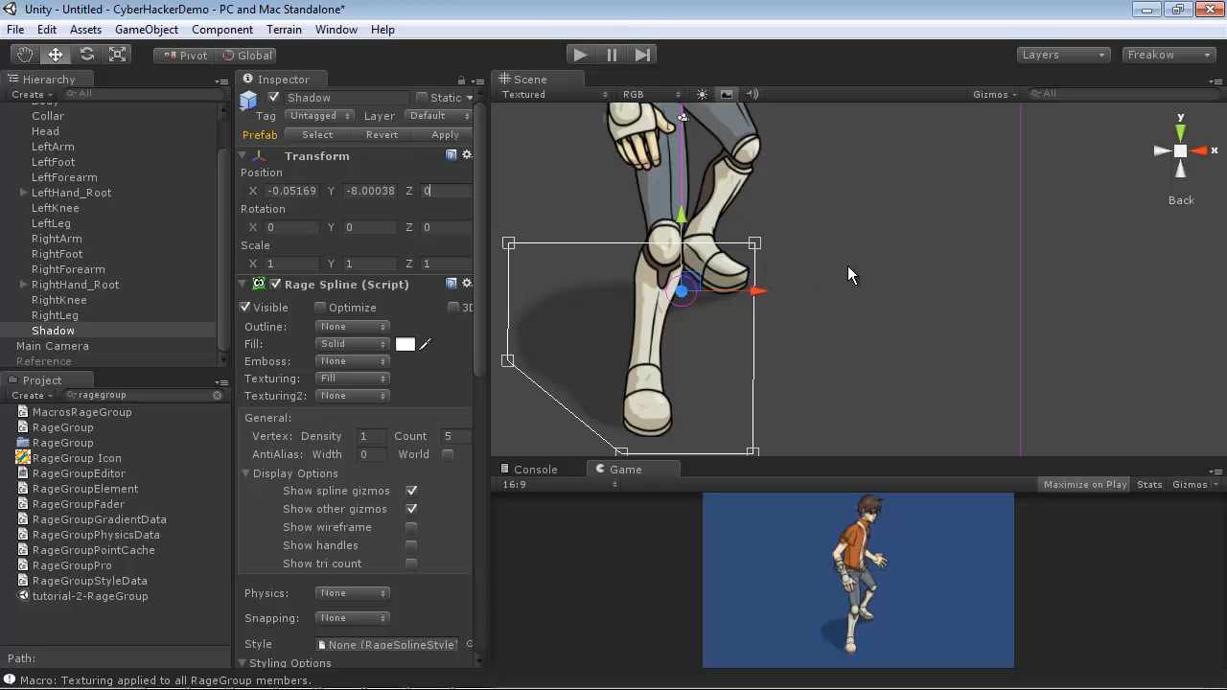
pyautogui.write('.8')
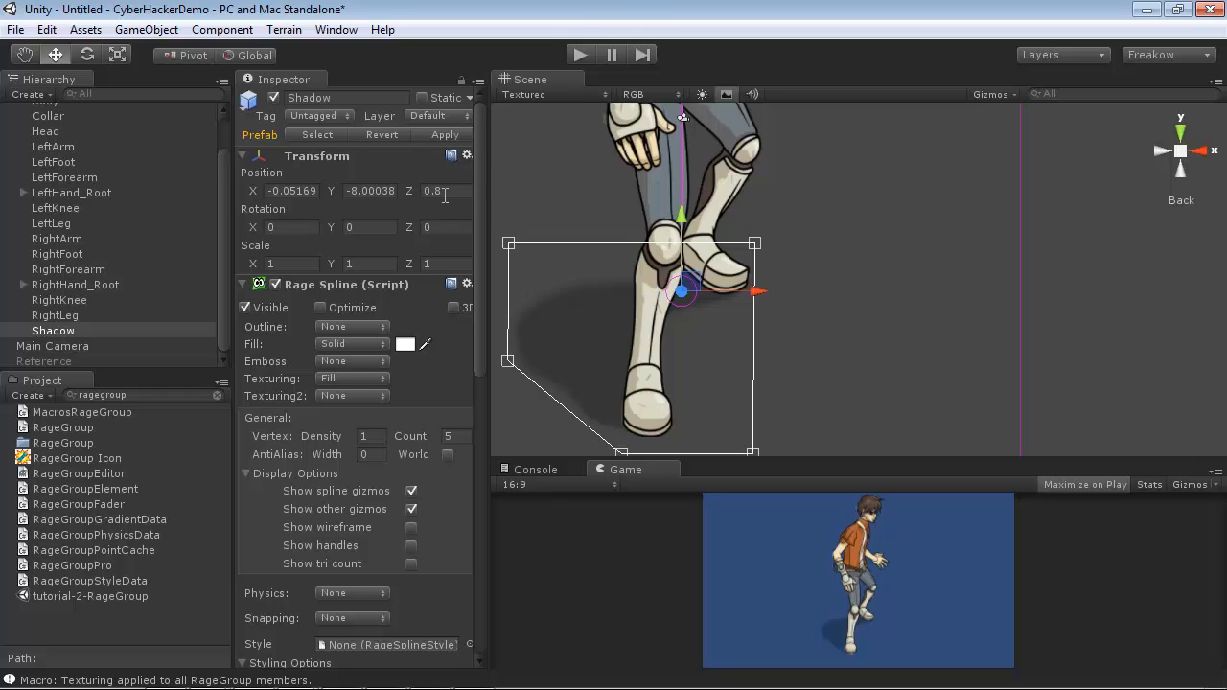
pyautogui.keyDown('alt'); pyautogui.moveTo(960, 252); pyautogui.dragTo(928, 342); pyautogui.keyUp('alt')
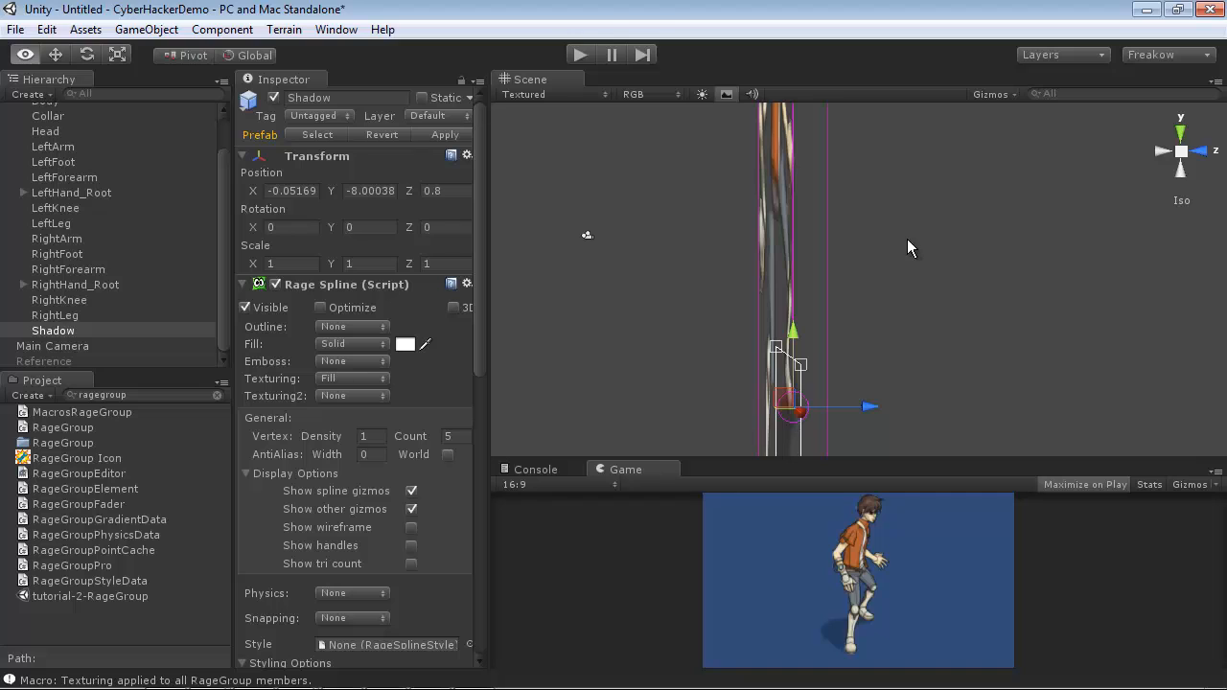
pyautogui.keyDown('alt'); pyautogui.moveTo(907, 238); pyautogui.dragTo(947, 323); pyautogui.keyUp('alt')
pyautogui.click(1161, 153)
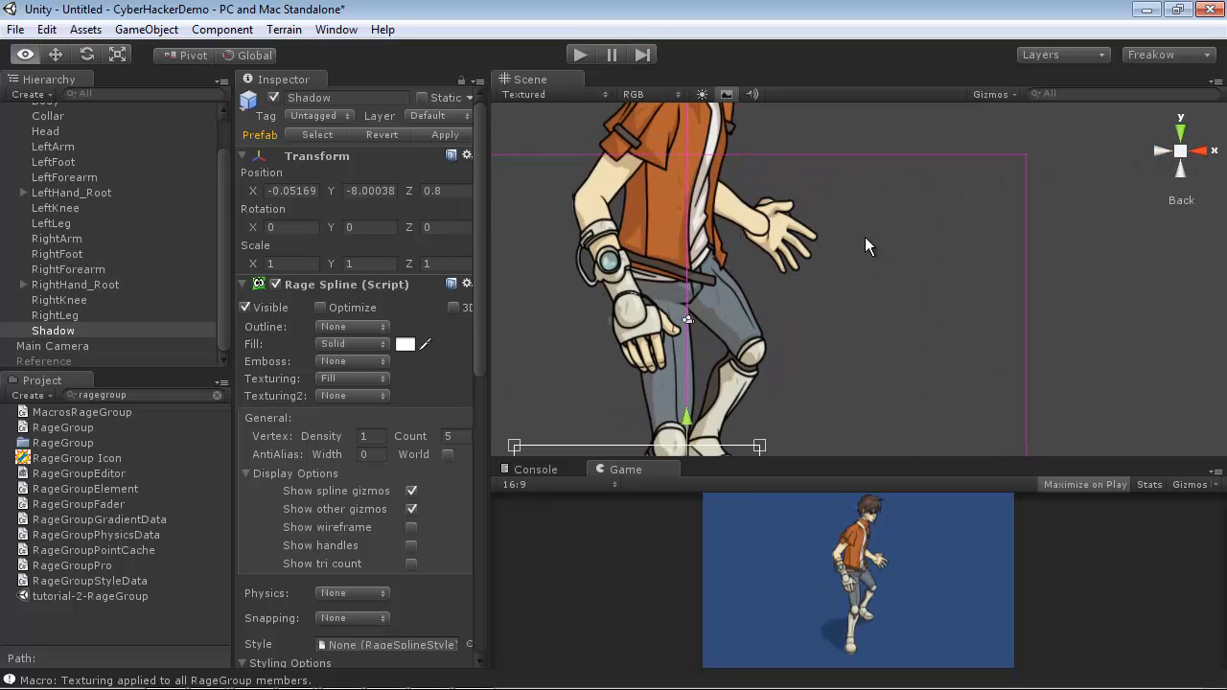
# Step: Set the Head part's Z position to -0.2
pyautogui.moveTo(875, 185); pyautogui.dragTo(853, 277, button='middle')
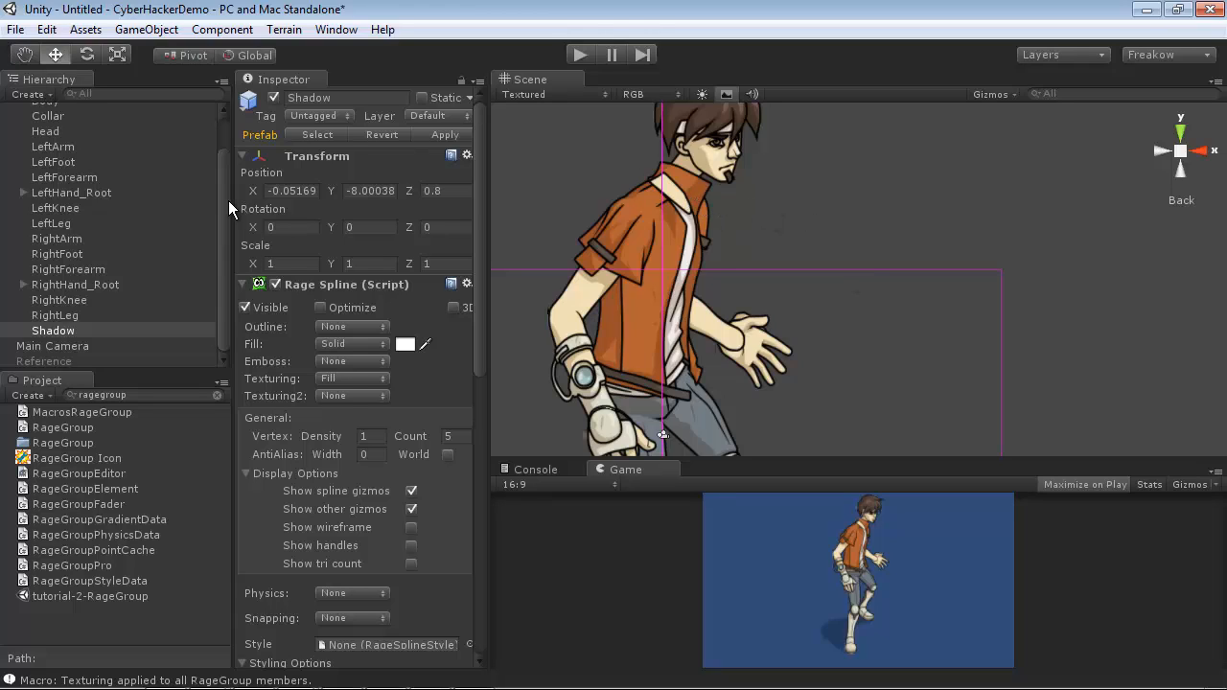
pyautogui.scroll(2, 119, 156)
pyautogui.click(119, 156)
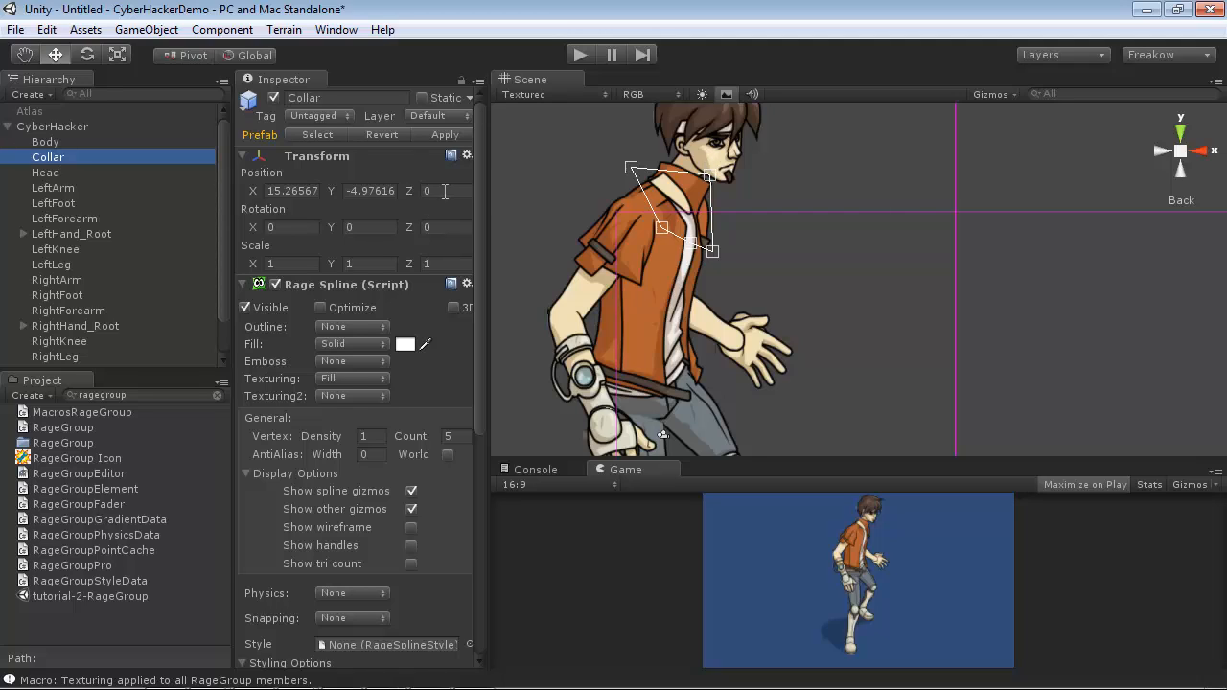
pyautogui.click(48, 172)
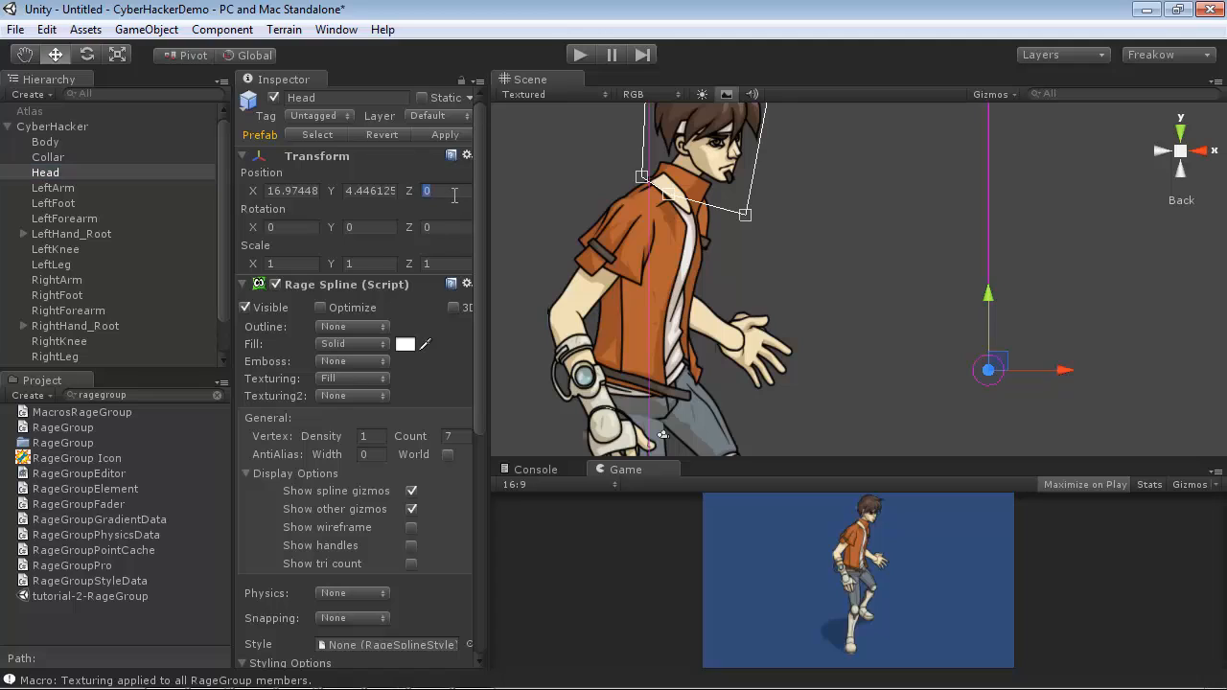
pyautogui.click(451, 190)
pyautogui.write('-0.2')
pyautogui.press('Return')
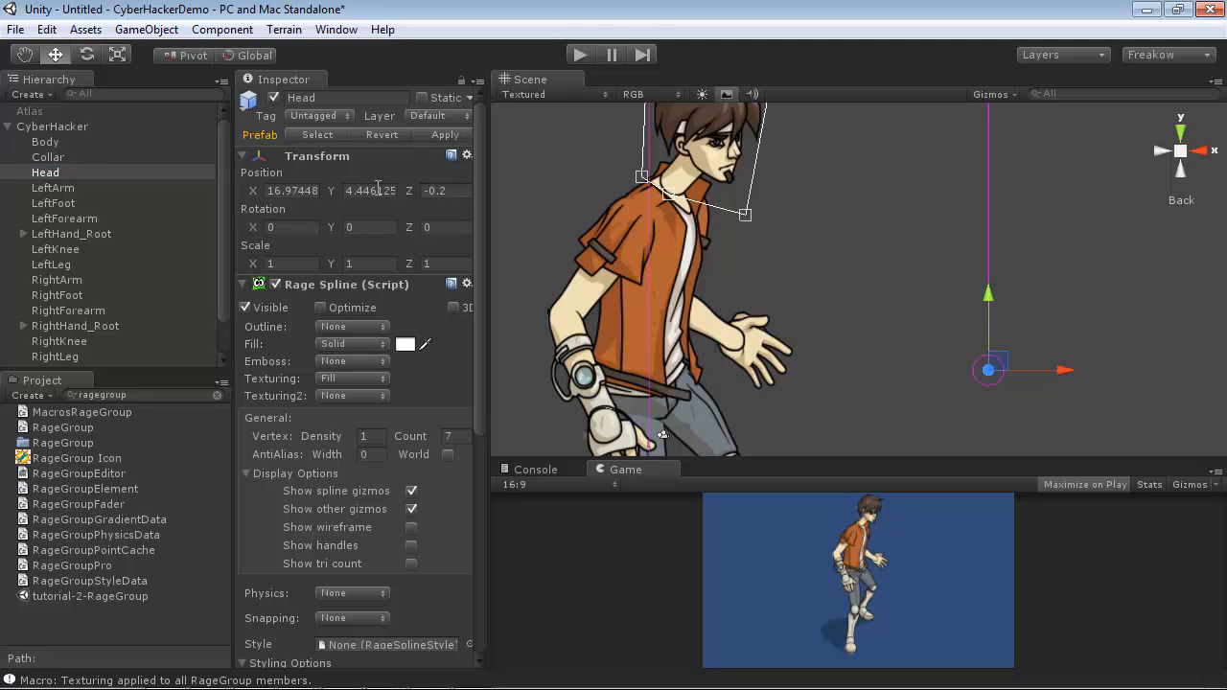
# Step: Set the Collar part's Z position to -0.4
pyautogui.click(58, 157)
pyautogui.click(445, 190)
pyautogui.write('-0.4')
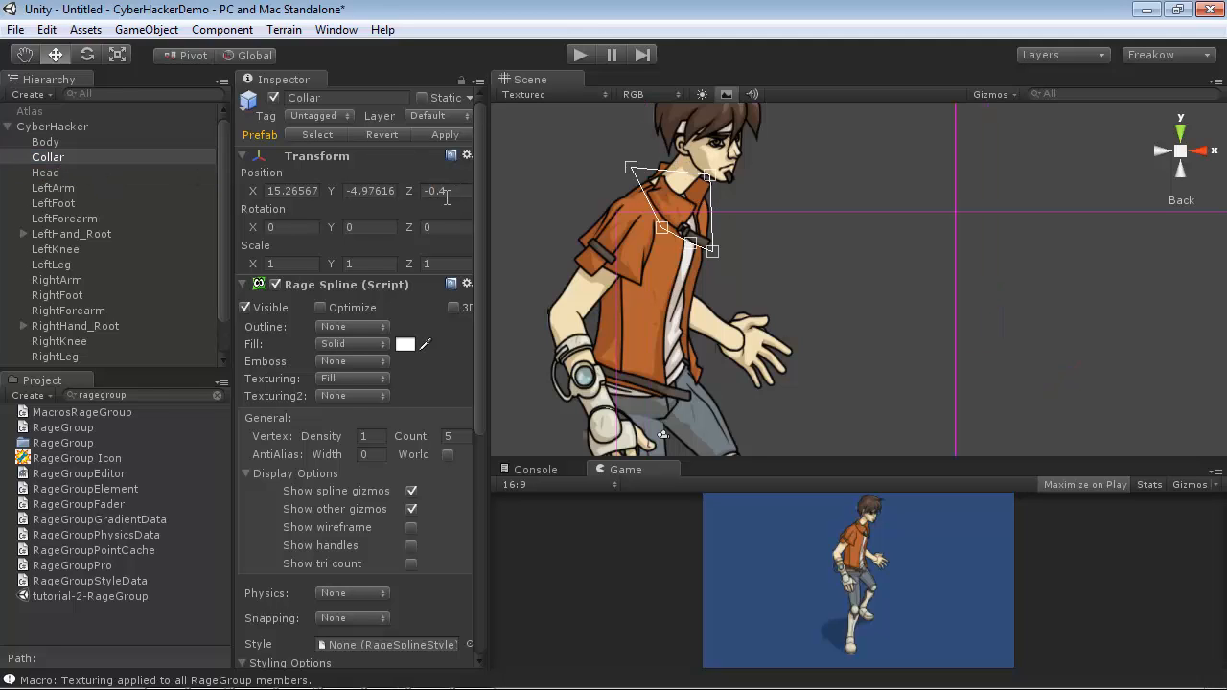
# Step: Align the Collar with the neck by shifting it to X 15.33 and Y -4.2
pyautogui.keyDown('alt'); pyautogui.moveTo(866, 343); pyautogui.dragTo(852, 311, button='middle'); pyautogui.keyUp('alt')
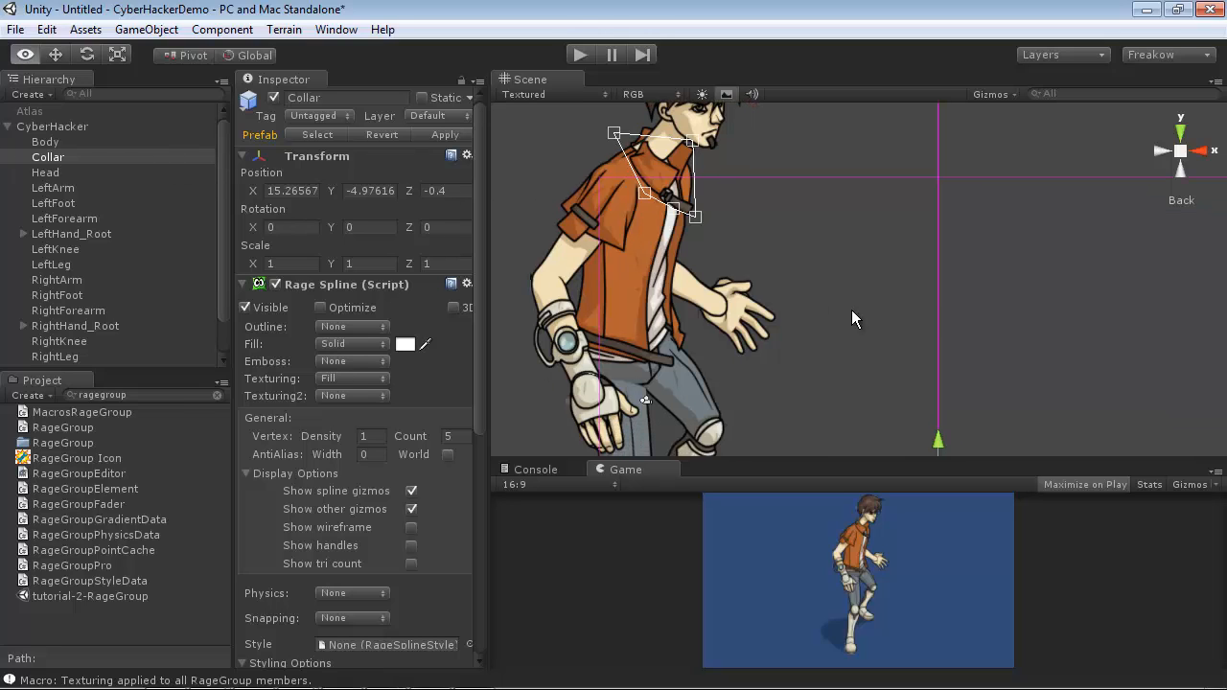
pyautogui.keyDown('alt'); pyautogui.moveTo(852, 311); pyautogui.dragTo(956, 356, button='right'); pyautogui.keyUp('alt')
pyautogui.moveTo(926, 437); pyautogui.dragTo(928, 429)
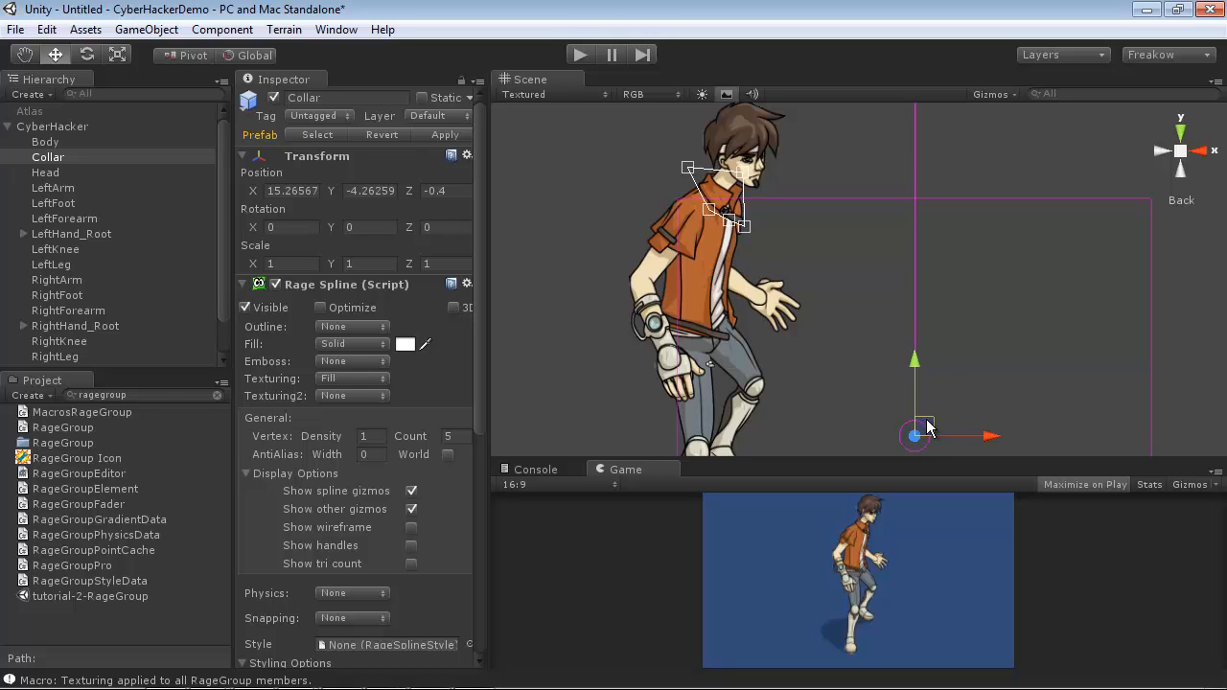
pyautogui.keyDown('alt'); pyautogui.moveTo(831, 303); pyautogui.dragTo(851, 376, button='middle'); pyautogui.keyUp('alt')
pyautogui.keyDown('alt'); pyautogui.moveTo(763, 316); pyautogui.dragTo(864, 331, button='right'); pyautogui.keyUp('alt')
pyautogui.keyDown('alt'); pyautogui.moveTo(733, 267); pyautogui.dragTo(850, 316, button='middle'); pyautogui.keyUp('alt')
pyautogui.keyDown('alt'); pyautogui.moveTo(849, 316); pyautogui.dragTo(890, 327, button='right'); pyautogui.keyUp('alt')
pyautogui.keyDown('alt'); pyautogui.moveTo(855, 320); pyautogui.dragTo(895, 319, button='middle'); pyautogui.keyUp('alt')
pyautogui.moveTo(251, 194); pyautogui.dragTo(248, 194)
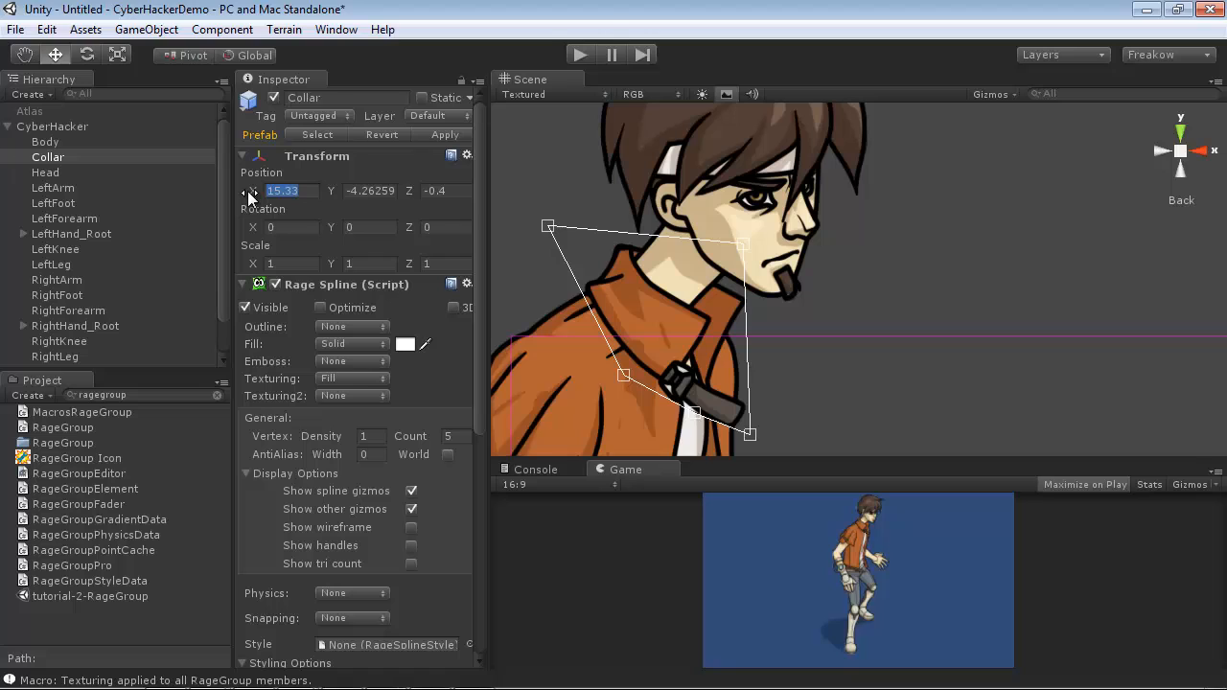
pyautogui.moveTo(332, 194); pyautogui.dragTo(336, 194)
# Step: Hide the Body part's RageSpline to expose the left arm behind it
pyautogui.keyDown('alt'); pyautogui.moveTo(884, 324); pyautogui.dragTo(862, 216, button='middle'); pyautogui.keyUp('alt')
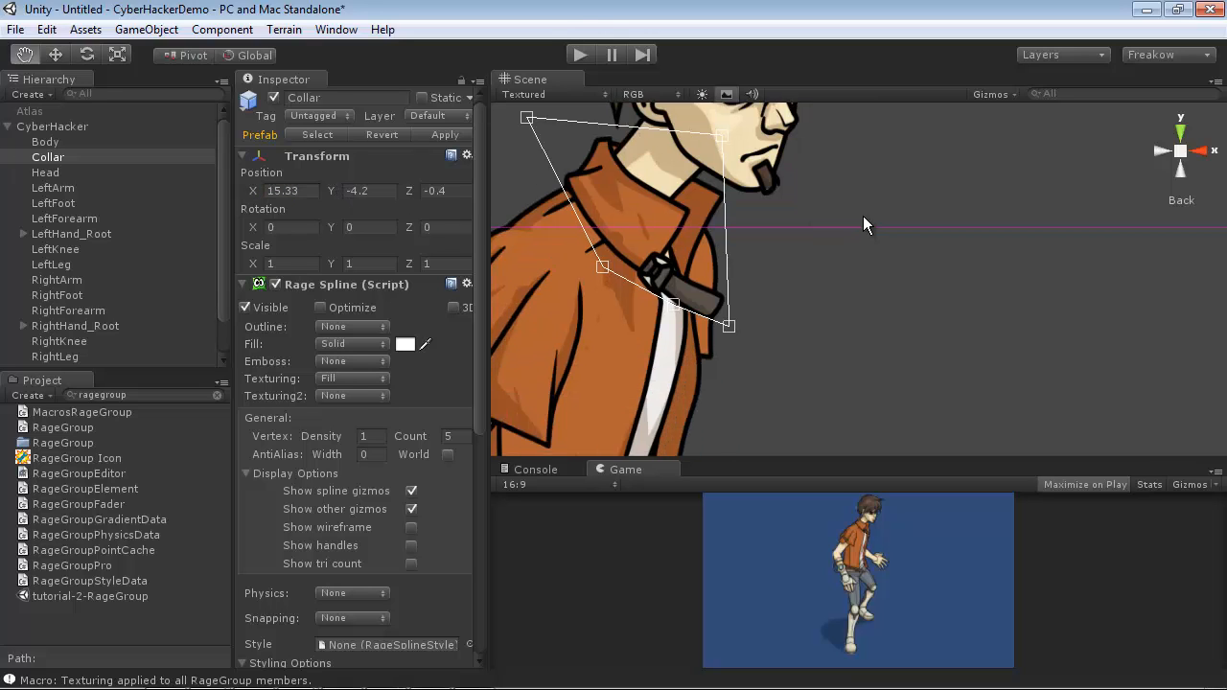
pyautogui.keyDown('alt'); pyautogui.moveTo(863, 215); pyautogui.dragTo(784, 243, button='right'); pyautogui.keyUp('alt')
pyautogui.keyDown('alt'); pyautogui.moveTo(970, 348); pyautogui.dragTo(914, 250, button='middle'); pyautogui.keyUp('alt')
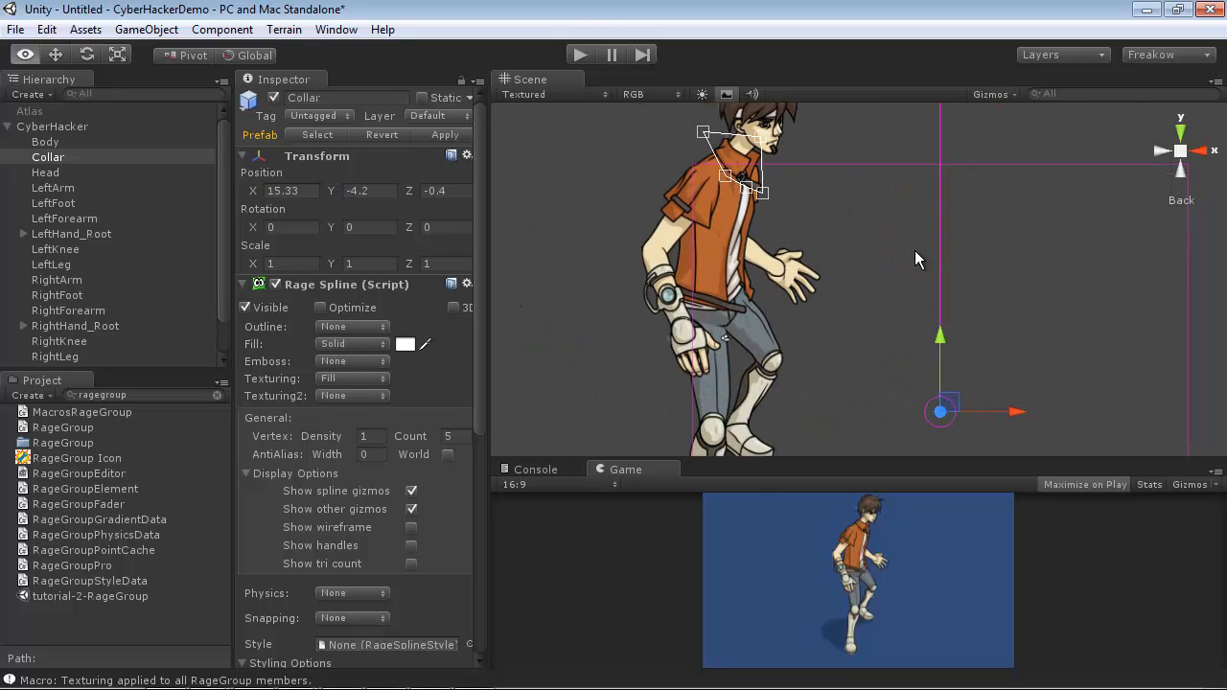
pyautogui.keyDown('alt'); pyautogui.moveTo(947, 247); pyautogui.dragTo(805, 290, button='right'); pyautogui.keyUp('alt')
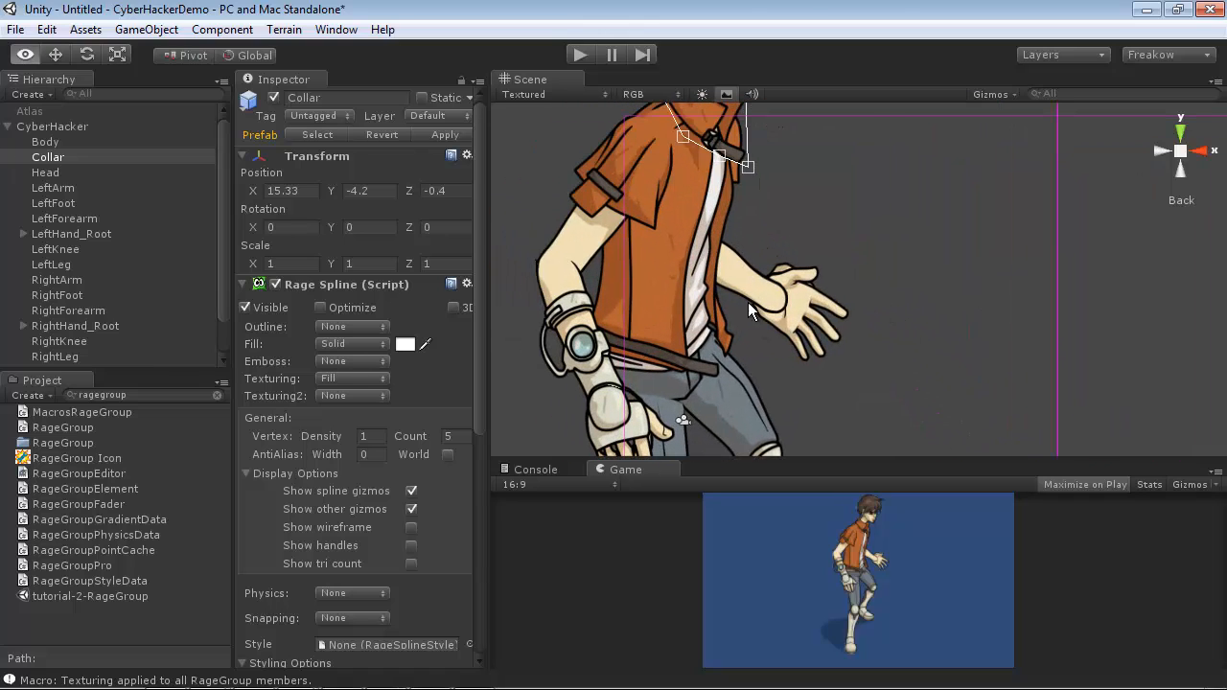
pyautogui.click(803, 309)
pyautogui.click(96, 189)
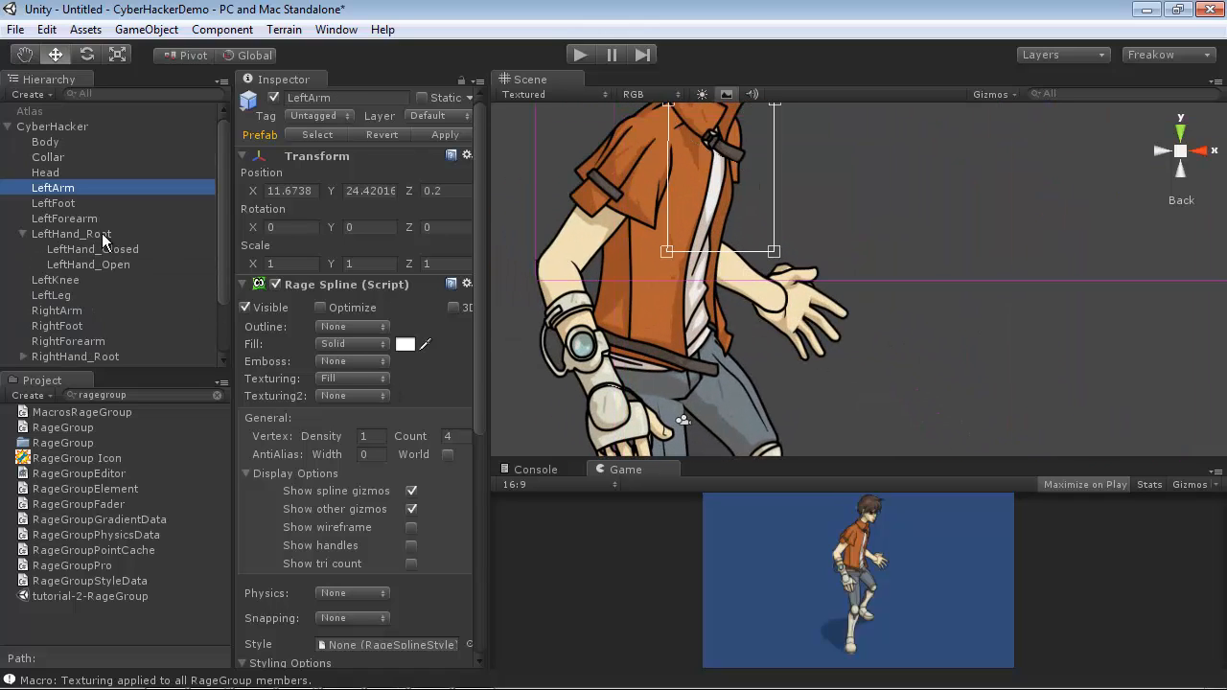
pyautogui.click(72, 141)
pyautogui.click(275, 97)
pyautogui.click(275, 96)
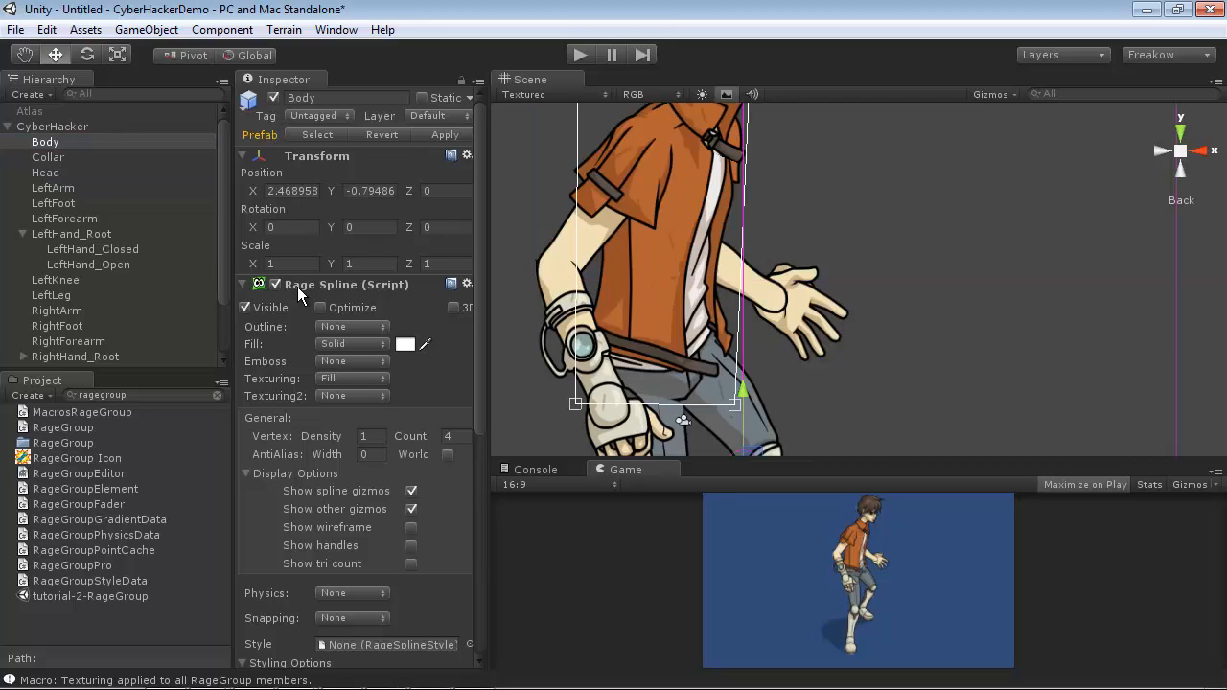
pyautogui.click(245, 308)
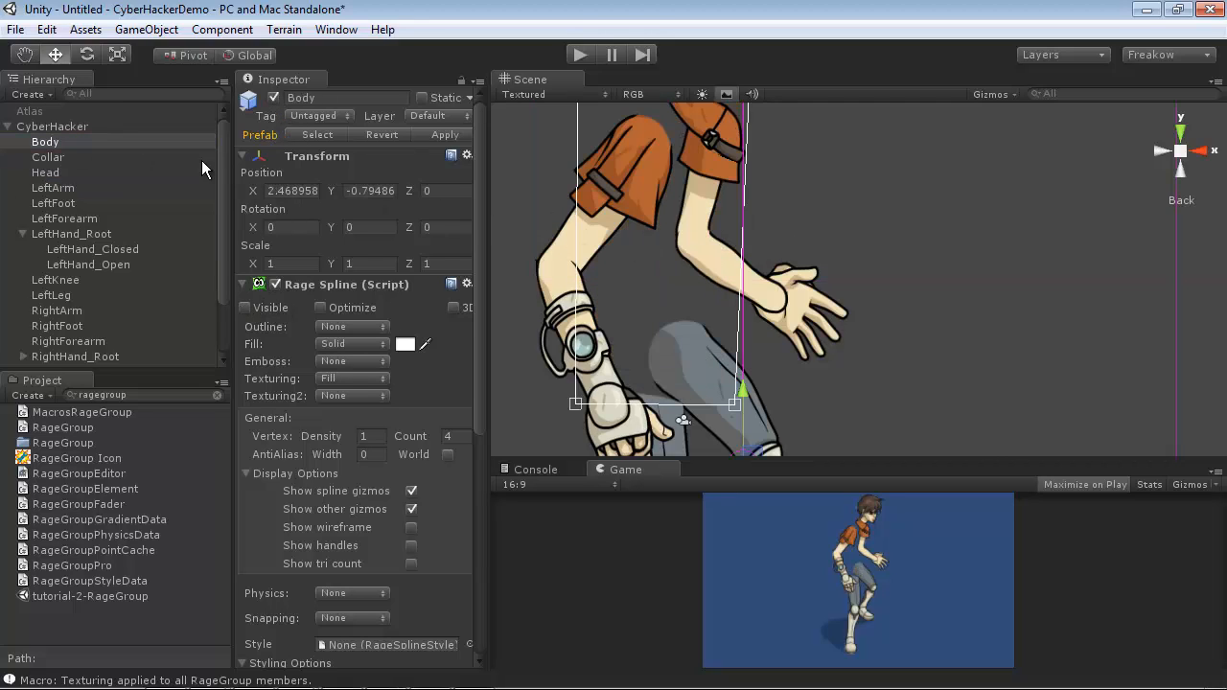
# Step: Set LeftArm's Z position to 0.4
pyautogui.moveTo(772, 160); pyautogui.dragTo(773, 195, button='middle')
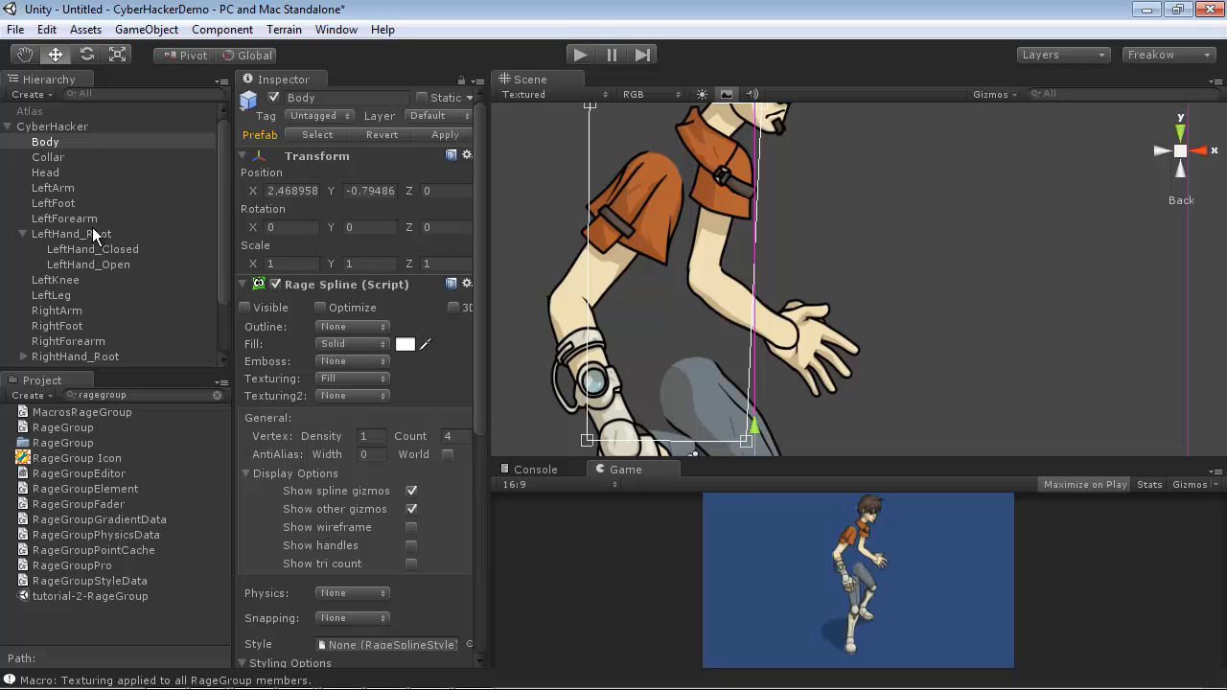
pyautogui.click(72, 190)
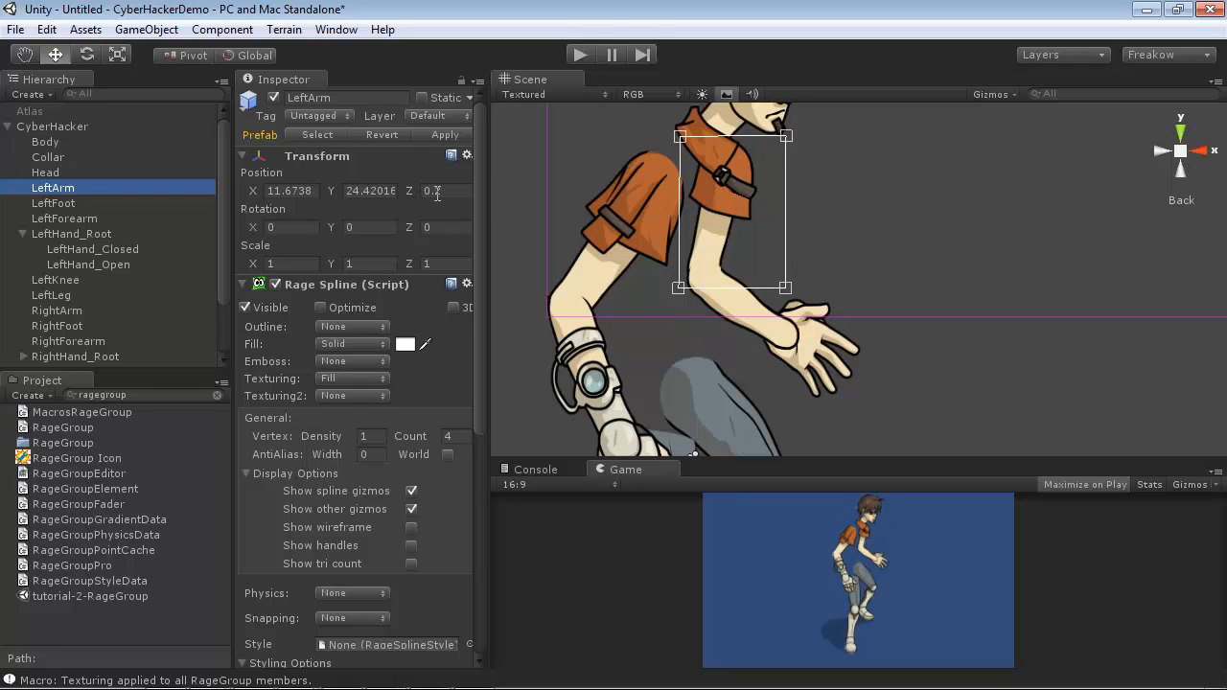
pyautogui.moveTo(435, 193); pyautogui.dragTo(440, 193)
pyautogui.write('4')
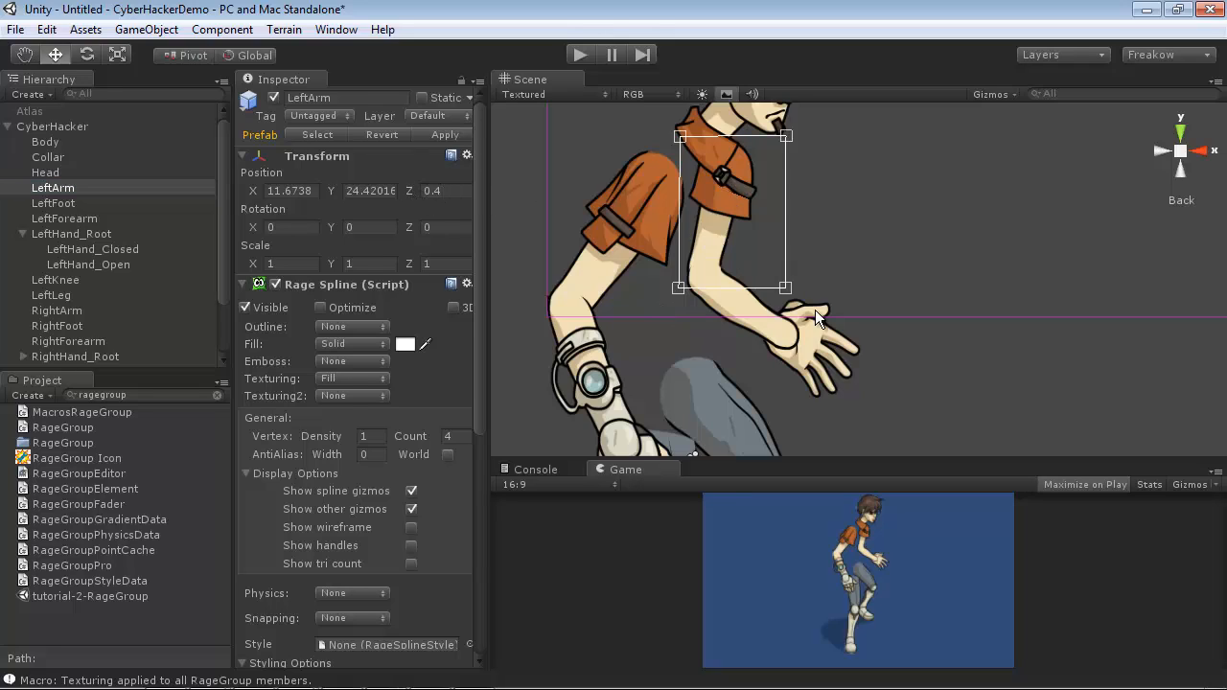
# Step: Set LeftHand_Root's Z position to 0.1 and check the hand's layering from an angle
pyautogui.click(750, 301)
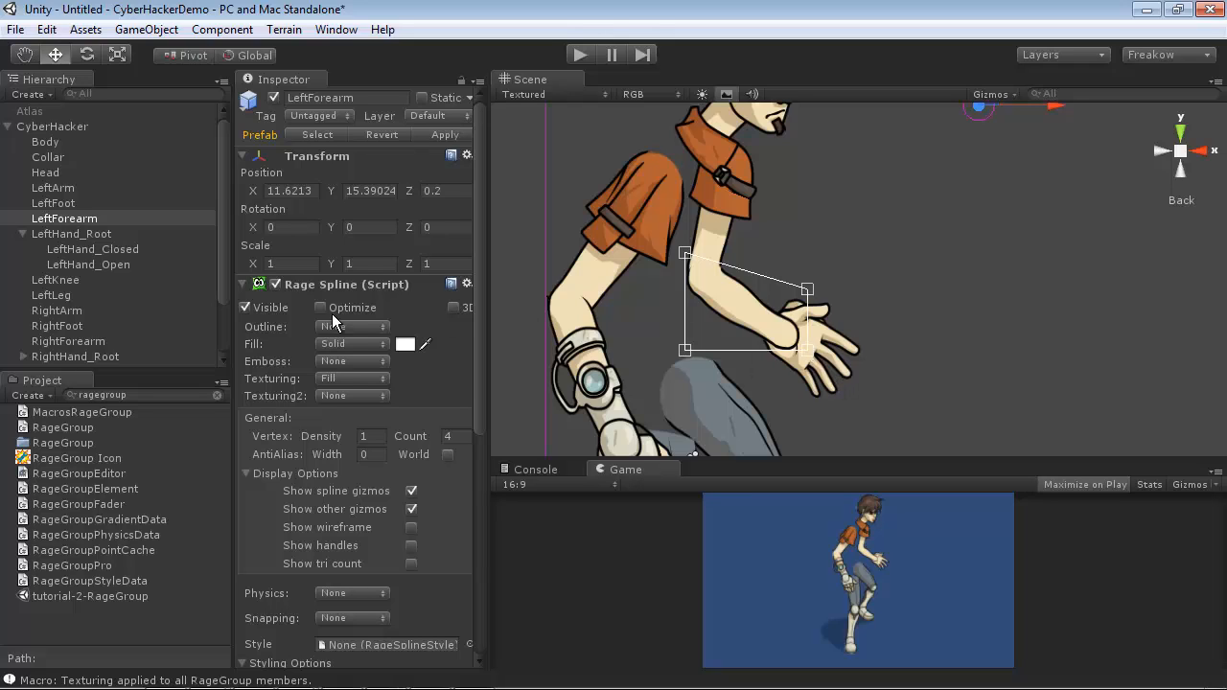
pyautogui.click(87, 236)
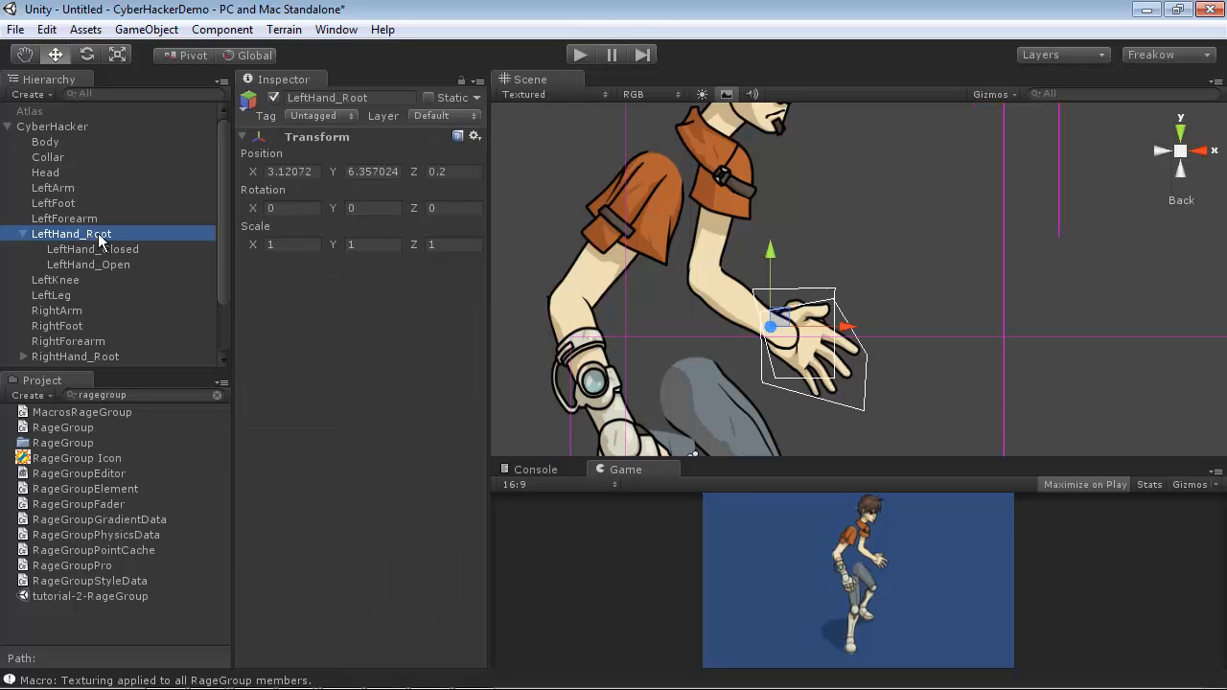
pyautogui.doubleClick(438, 178)
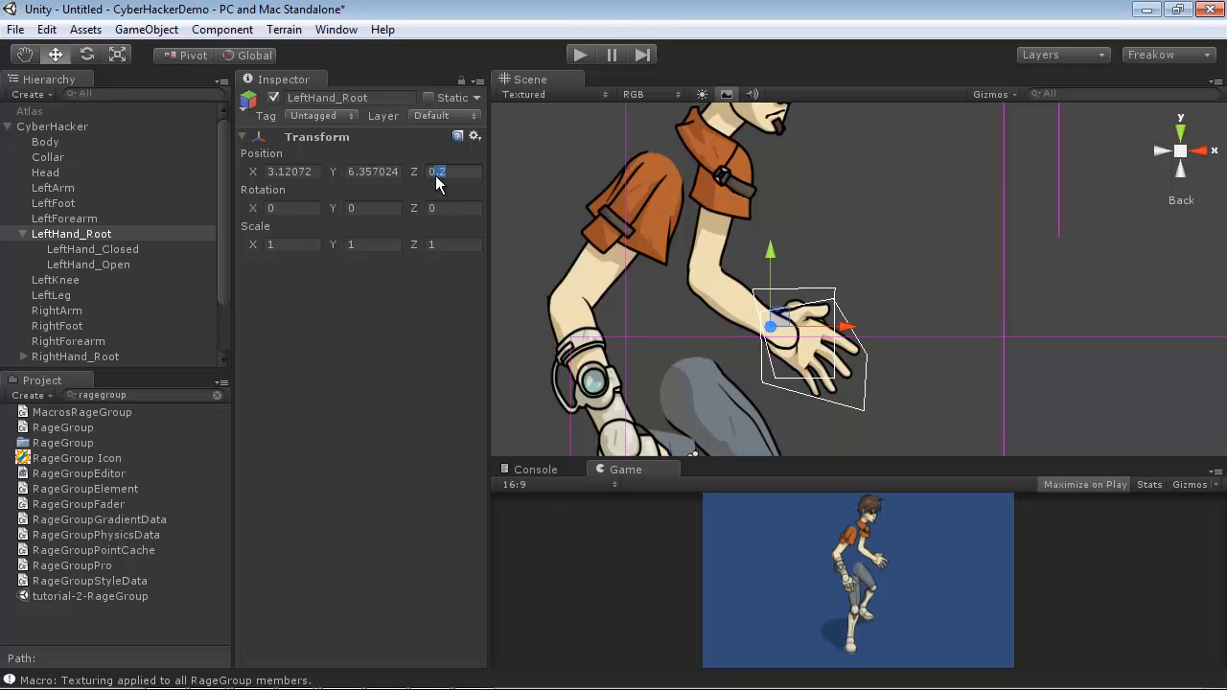
pyautogui.write('0.1')
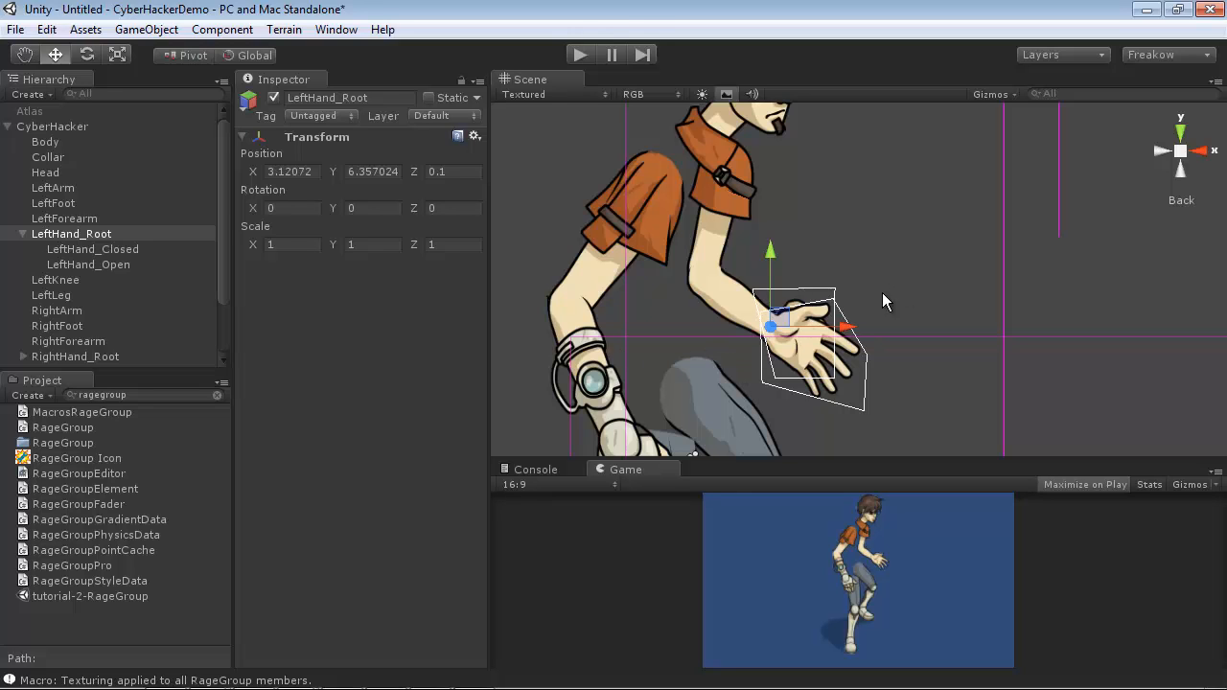
pyautogui.keyDown('alt'); pyautogui.moveTo(884, 299); pyautogui.dragTo(865, 378); pyautogui.keyUp('alt')
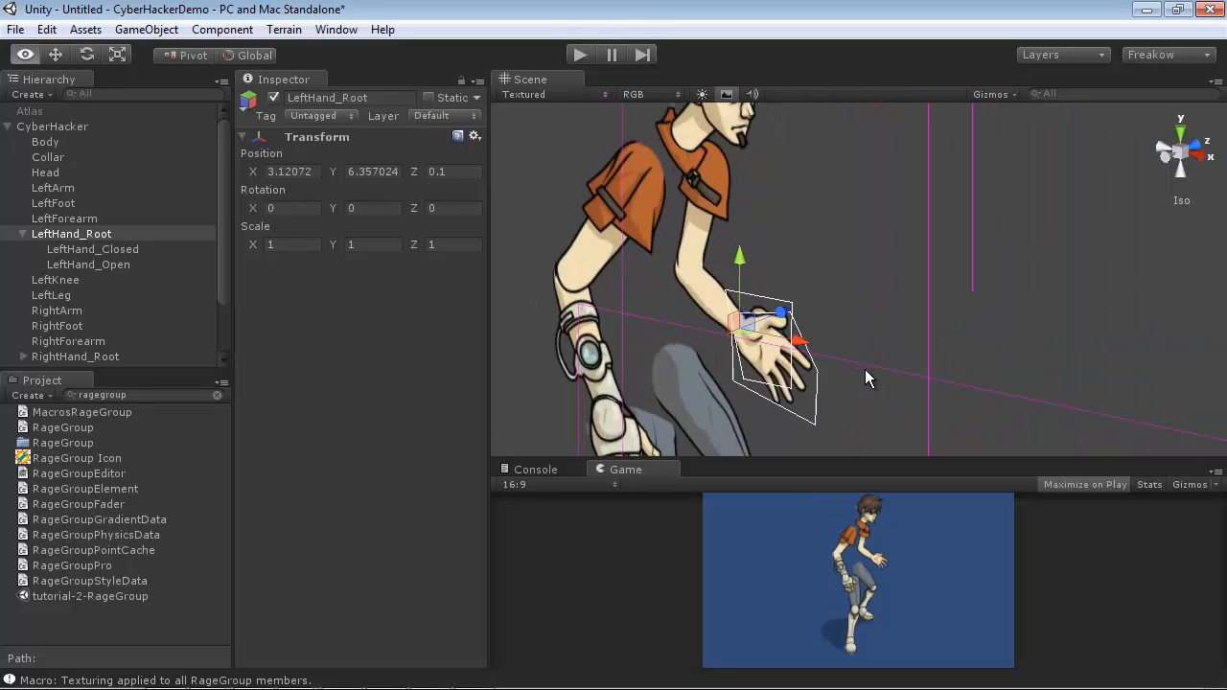
pyautogui.click(1179, 163)
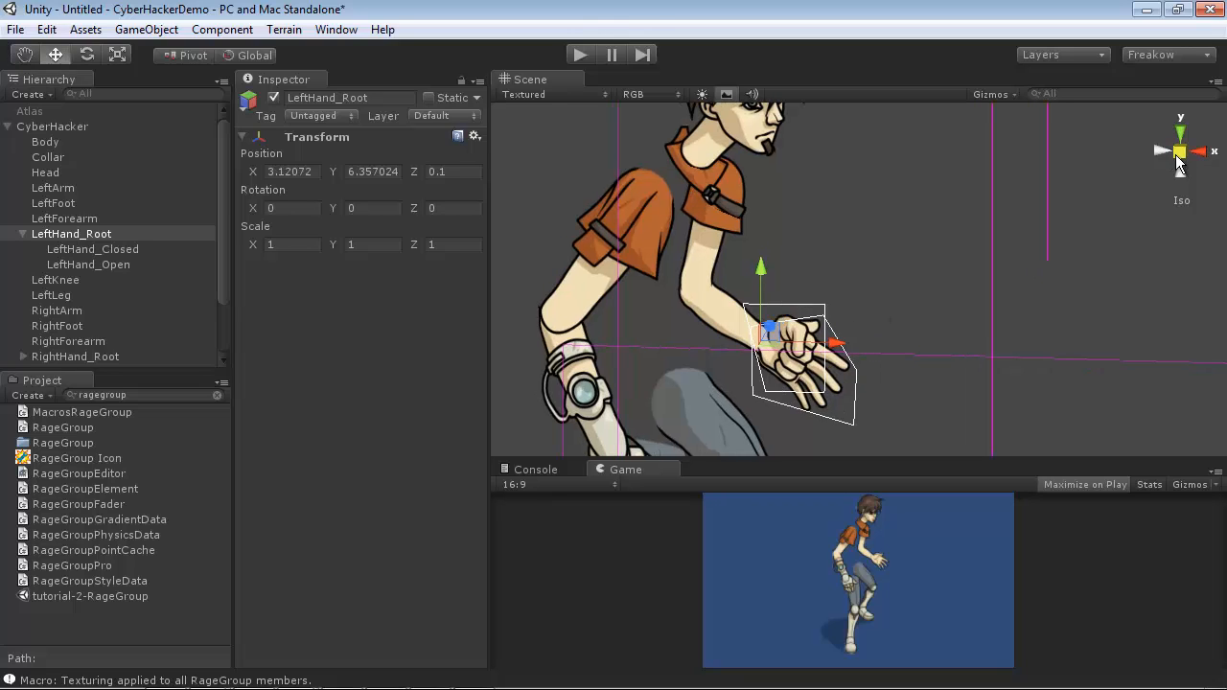
pyautogui.rightClick(1179, 163)
pyautogui.click(1147, 295)
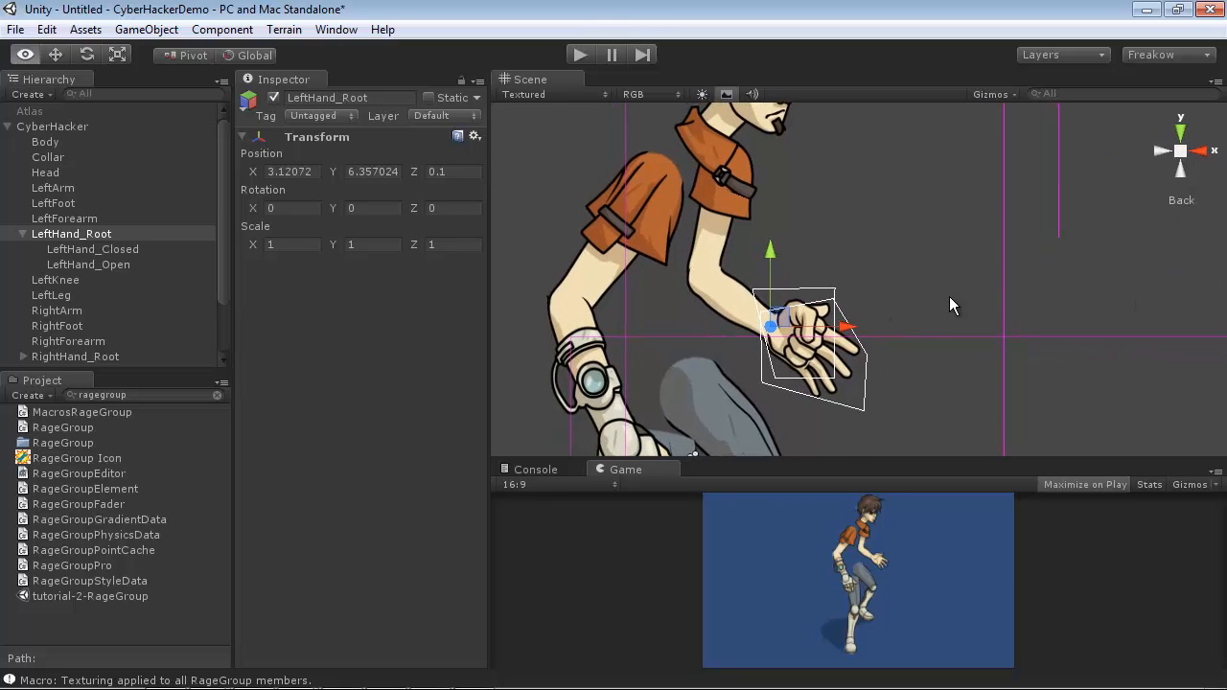
pyautogui.moveTo(949, 305); pyautogui.dragTo(964, 275, button='middle')
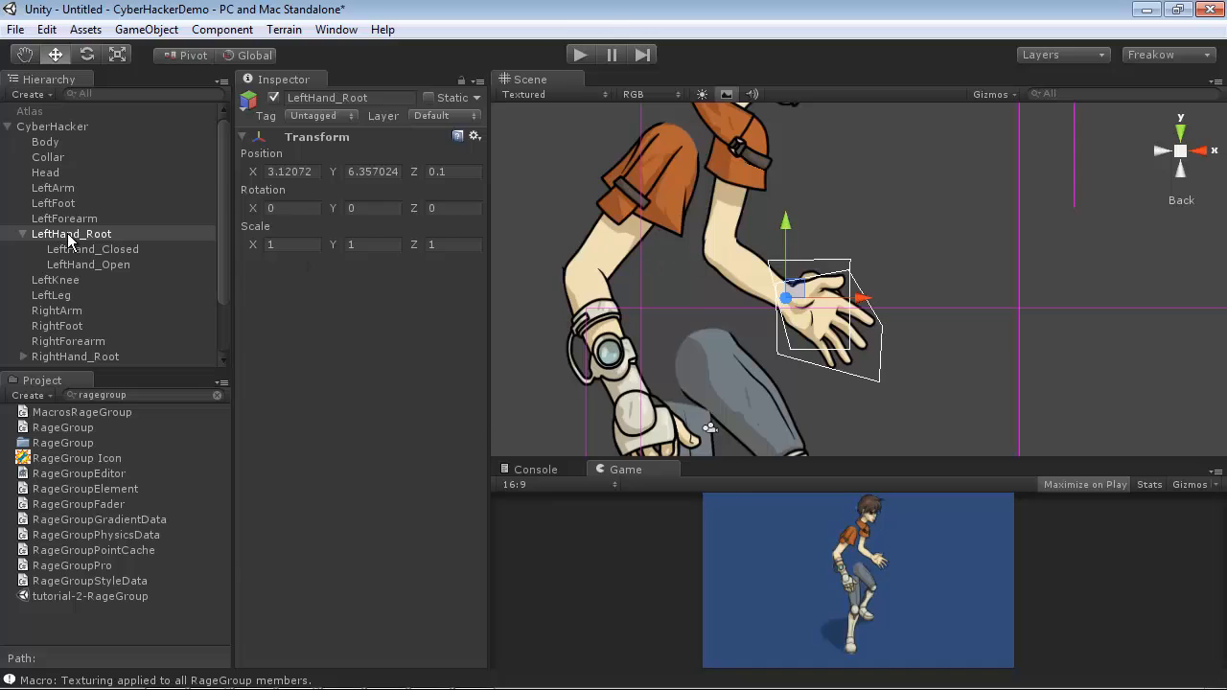
# Step: Lower LeftArm slightly along the Y axis to about 24.06
pyautogui.click(55, 189)
pyautogui.scroll(-3, 807, 148)
pyautogui.keyDown('alt'); pyautogui.moveTo(795, 278); pyautogui.dragTo(840, 369, button='middle'); pyautogui.keyUp('alt')
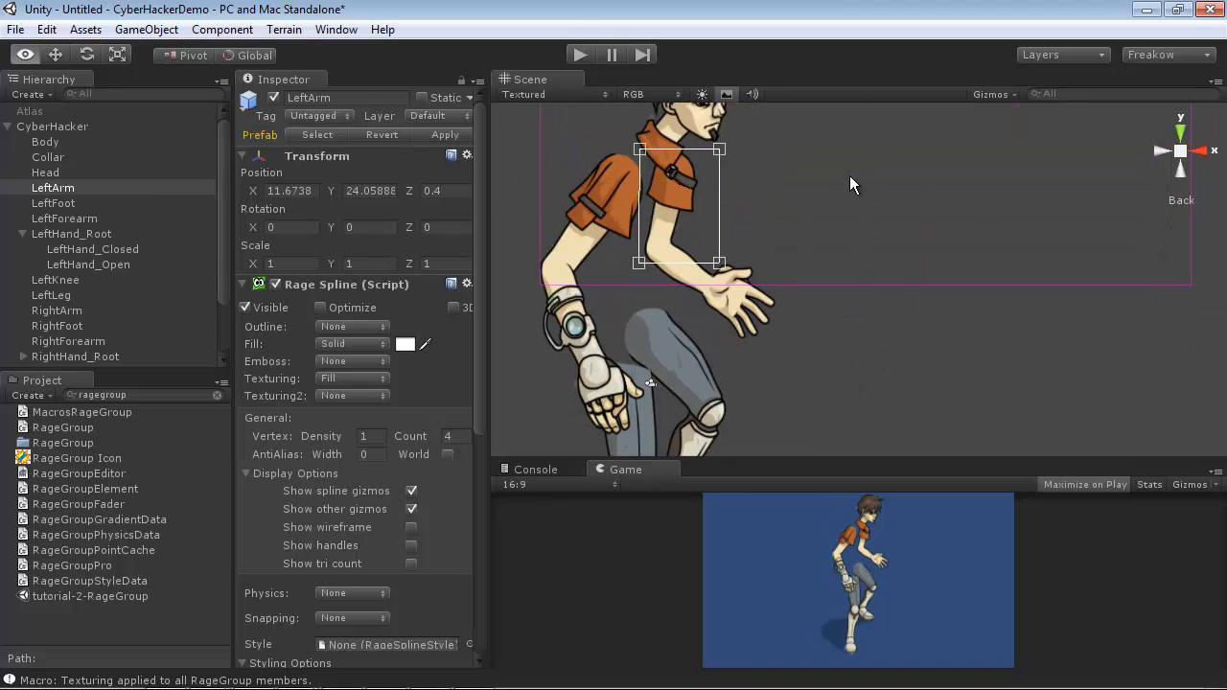
pyautogui.keyDown('alt'); pyautogui.moveTo(849, 176); pyautogui.dragTo(836, 219, button='middle'); pyautogui.keyUp('alt')
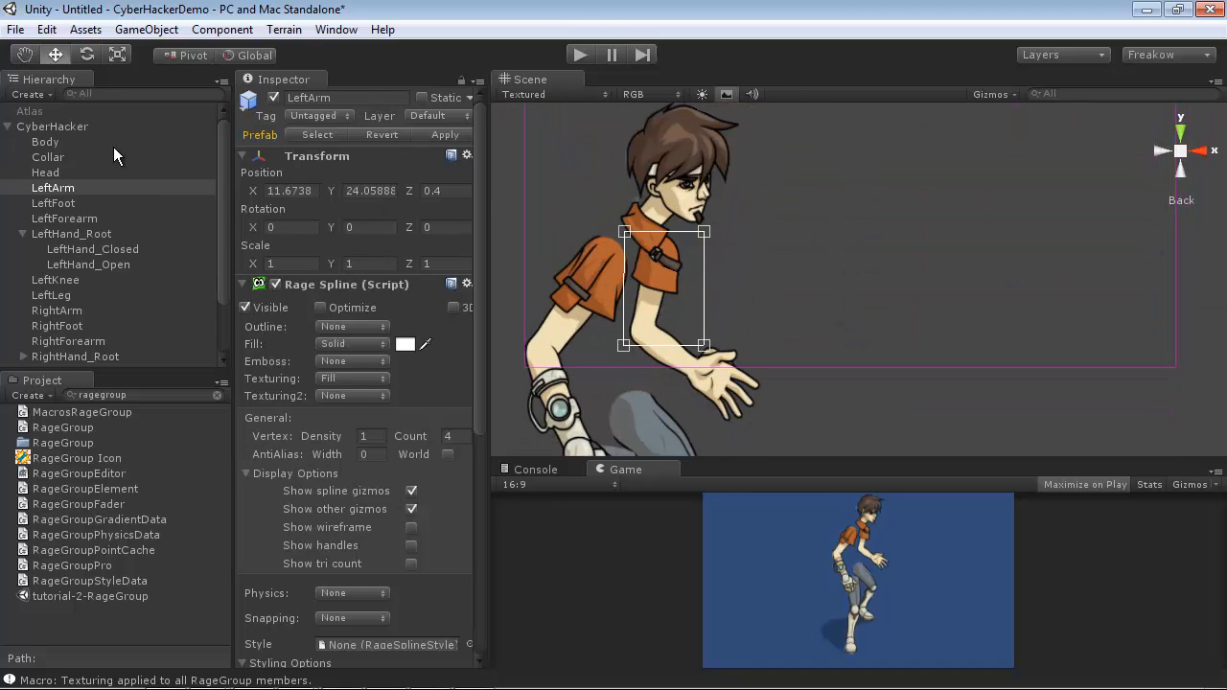
# Step: Make the Body part's RageSpline visible again
pyautogui.click(45, 142)
pyautogui.moveTo(736, 339); pyautogui.dragTo(752, 269, button='middle')
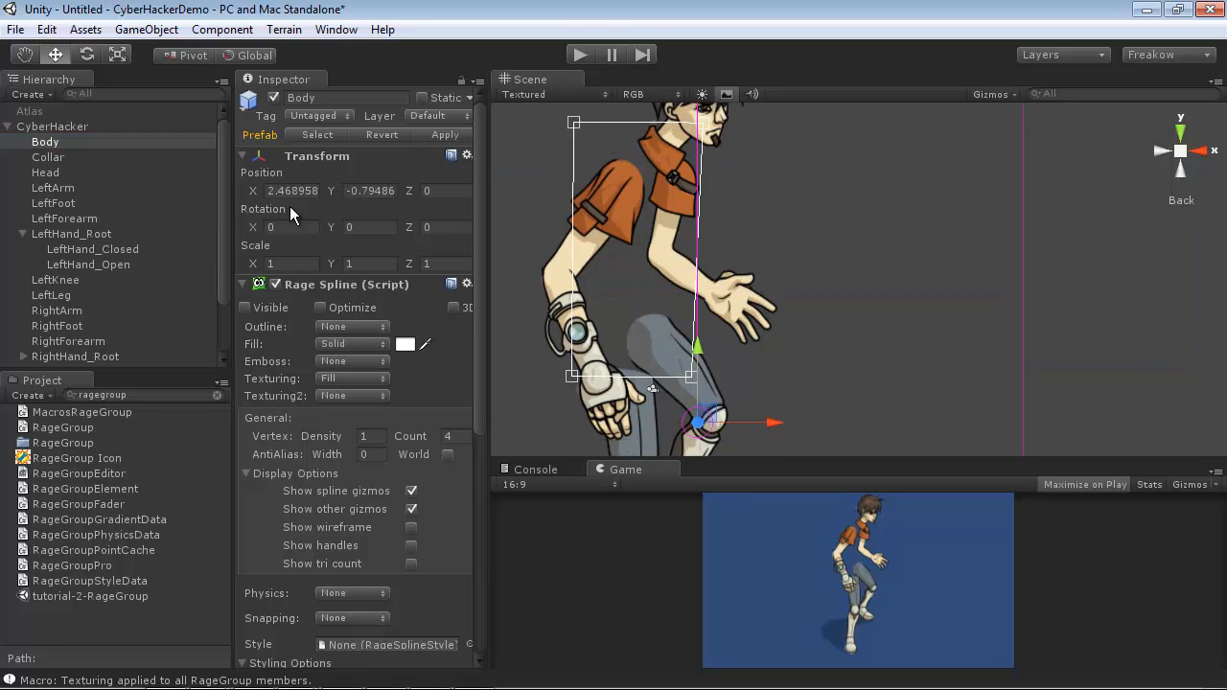
pyautogui.click(247, 308)
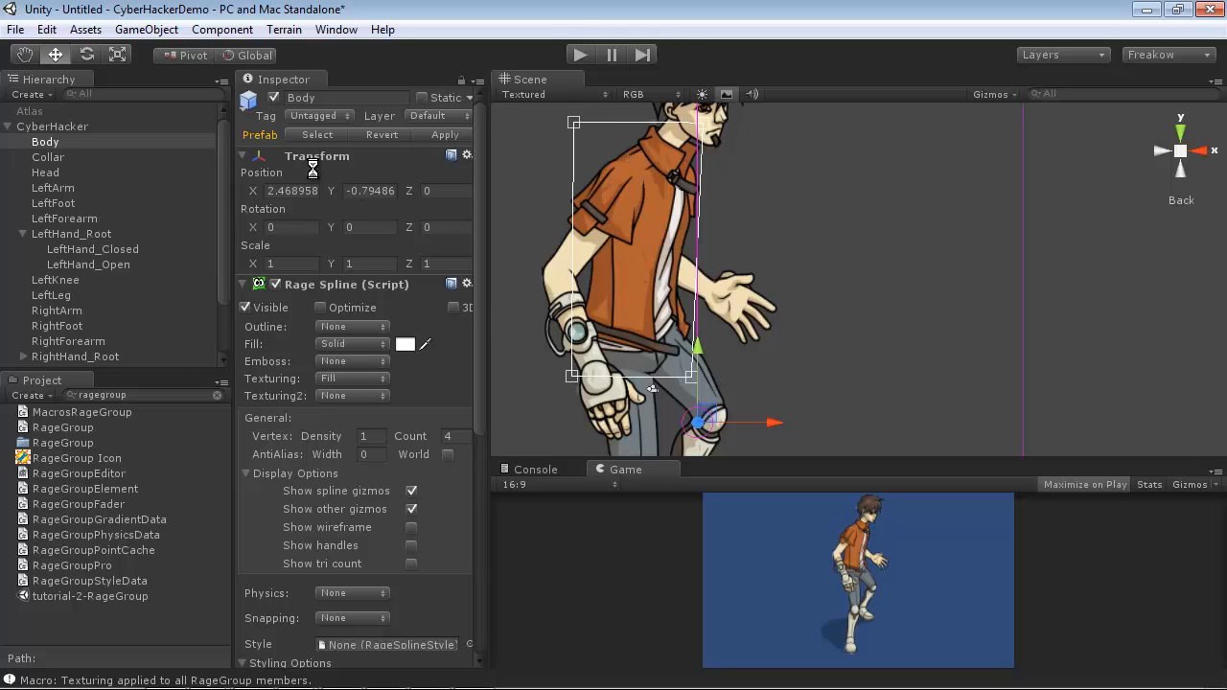
# Step: Save the scene as cyberhacker_remake in the CyberHacker_Demo folder
pyautogui.hotkey('ctrl', 's')
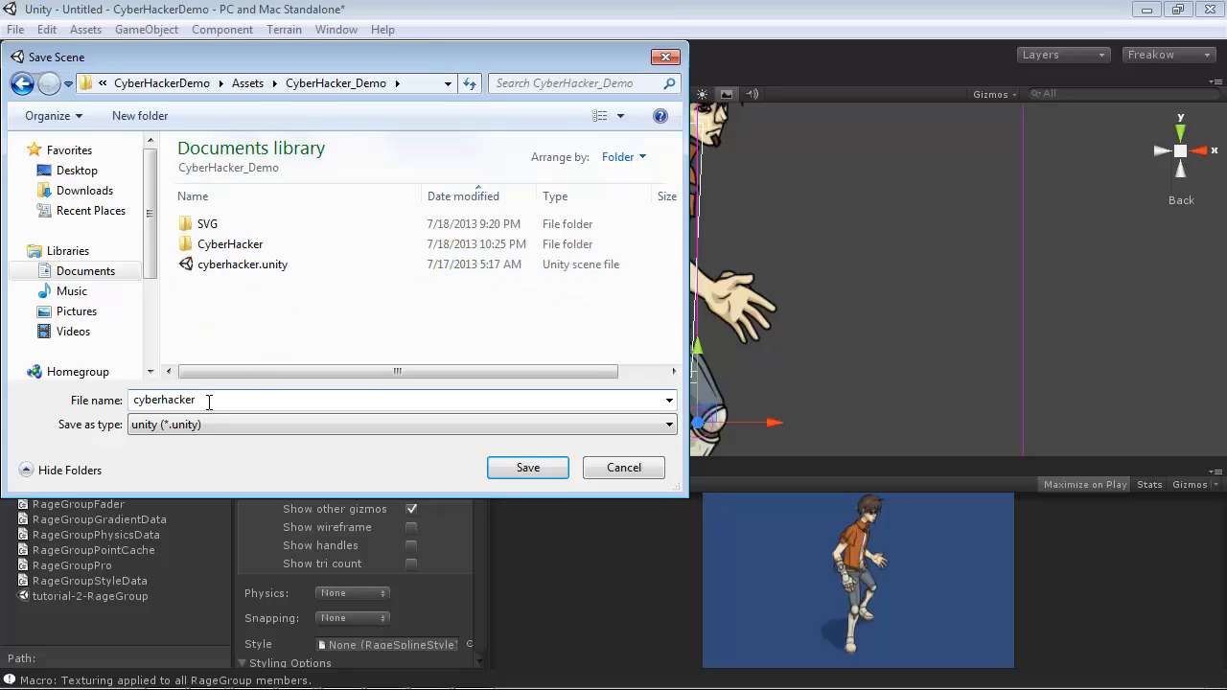
pyautogui.write('_remake')
pyautogui.press('Return')
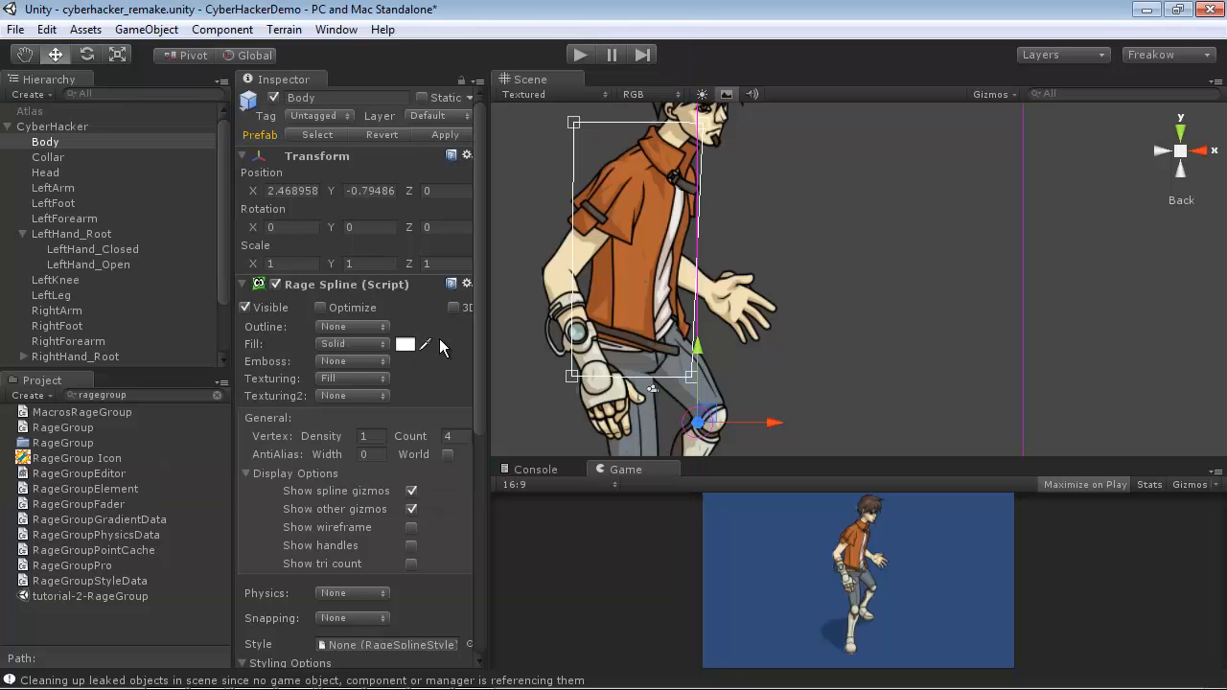
pyautogui.keyDown('alt'); pyautogui.moveTo(886, 327); pyautogui.dragTo(874, 306, button='middle'); pyautogui.keyUp('alt')
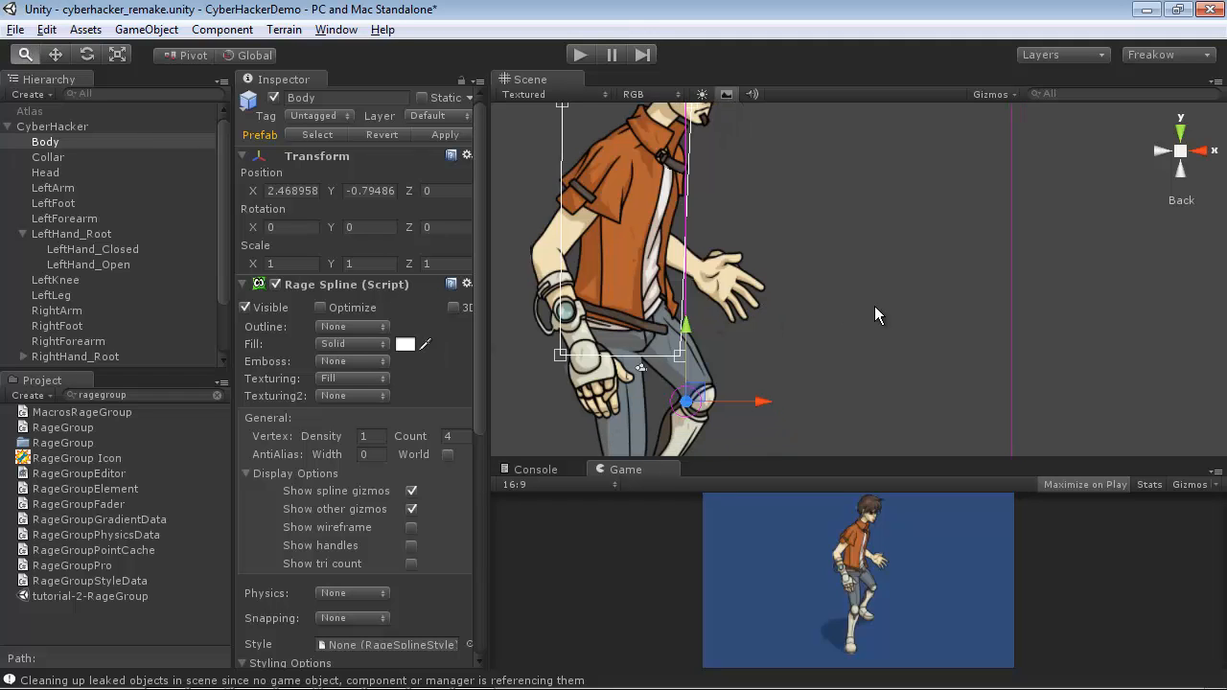
pyautogui.keyDown('alt'); pyautogui.moveTo(874, 305); pyautogui.dragTo(849, 307, button='right'); pyautogui.keyUp('alt')
pyautogui.keyDown('alt'); pyautogui.moveTo(849, 308); pyautogui.dragTo(813, 241, button='middle'); pyautogui.keyUp('alt')
pyautogui.click(223, 29)
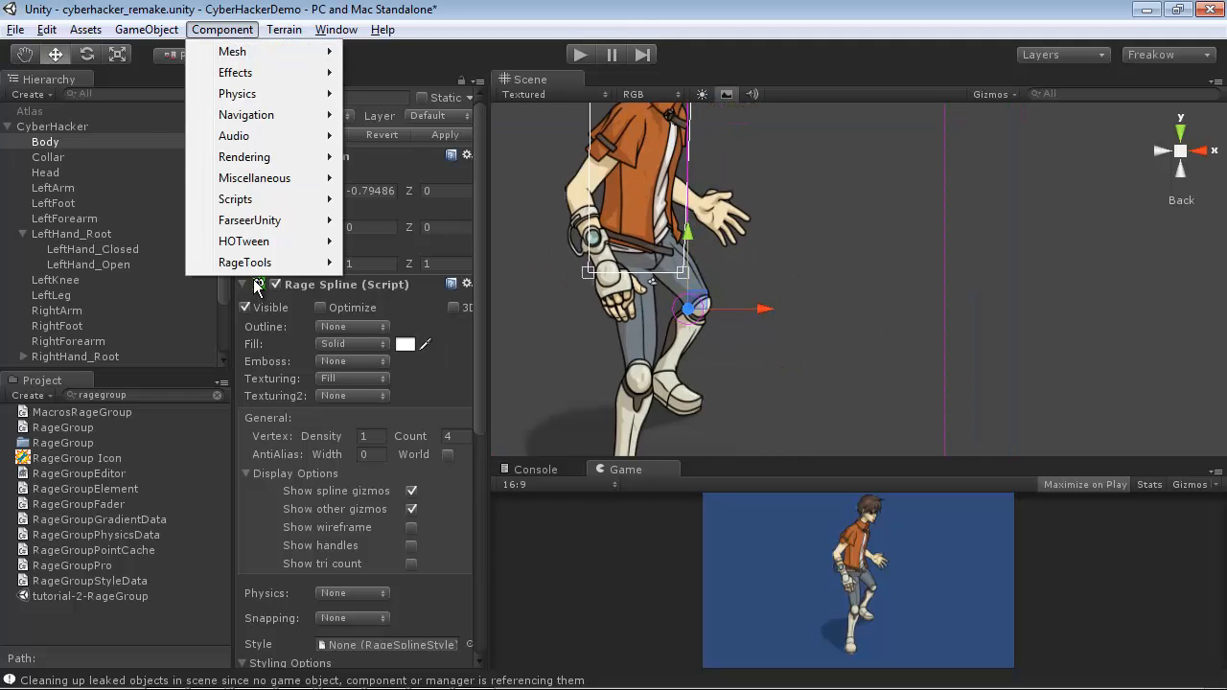
pyautogui.moveTo(249, 262)
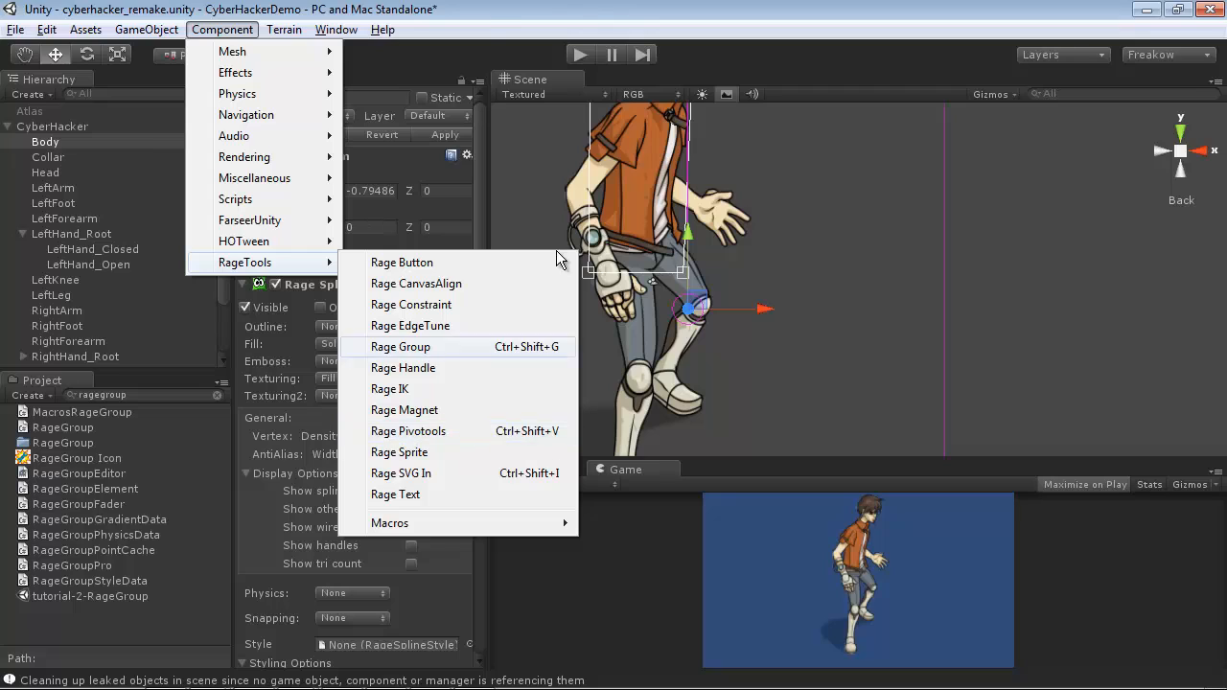
pyautogui.click(470, 15)
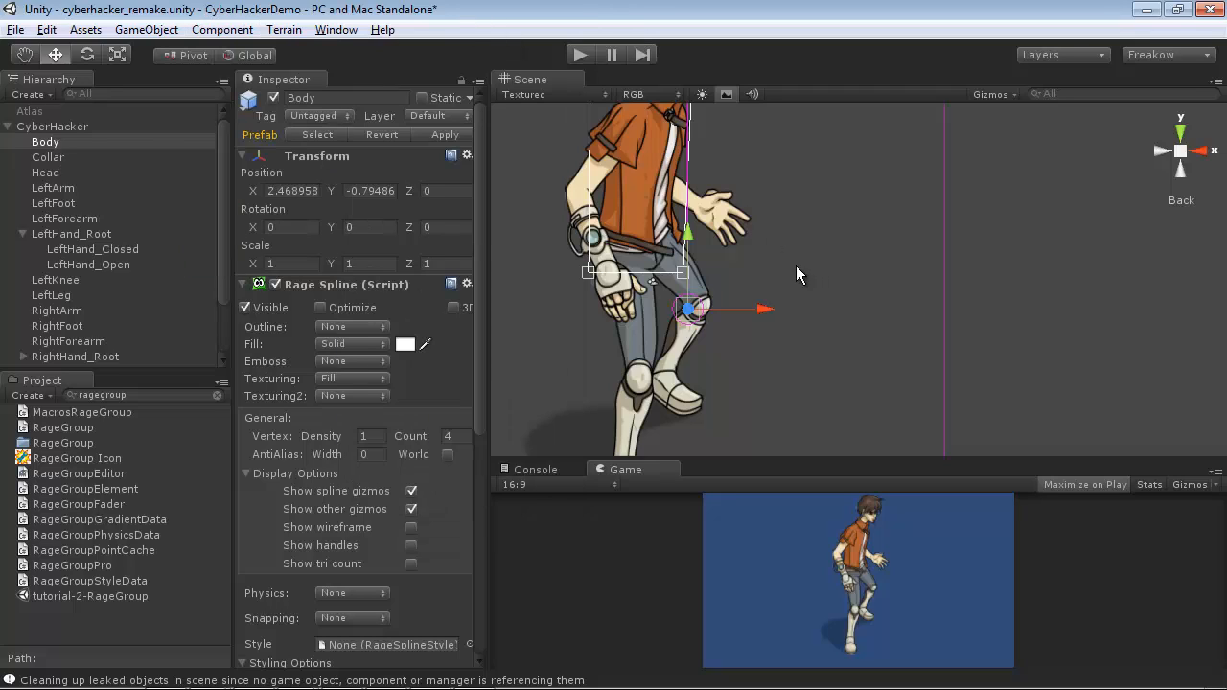
# Step: Select all character parts from Body to Shadow and add the Rage Group and Rage Pivotools components to them
pyautogui.scroll(-5, 134, 224)
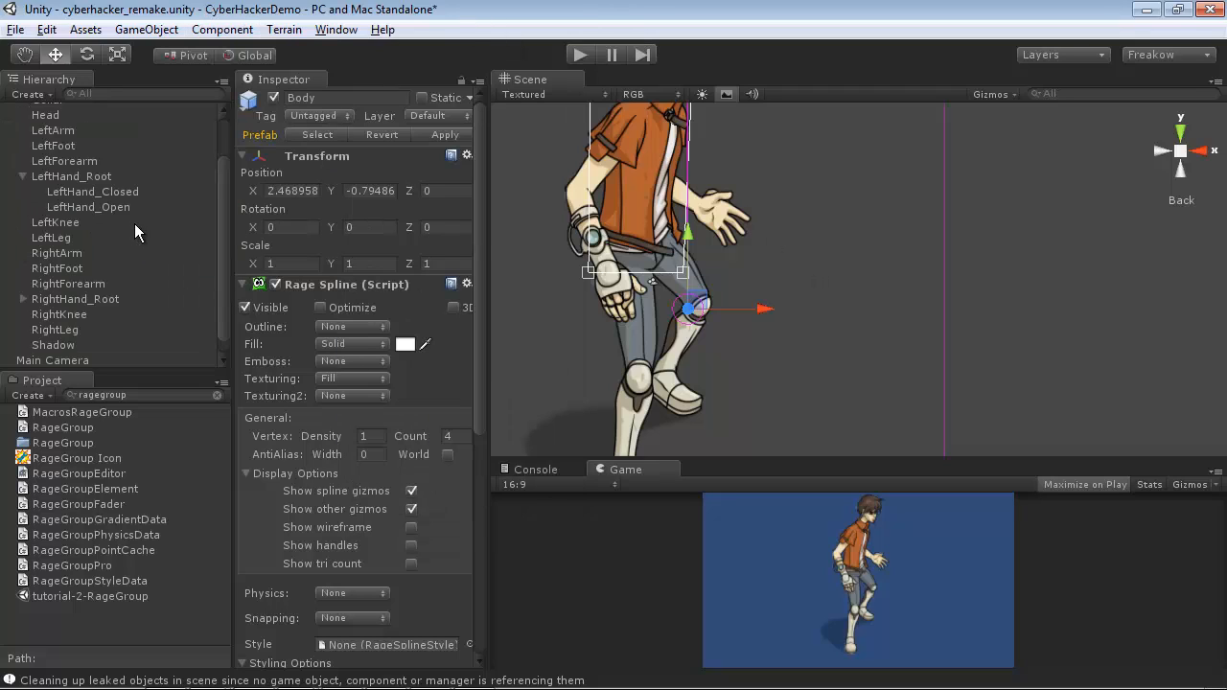
pyautogui.keyDown('shift'); pyautogui.click(61, 331); pyautogui.keyUp('shift')
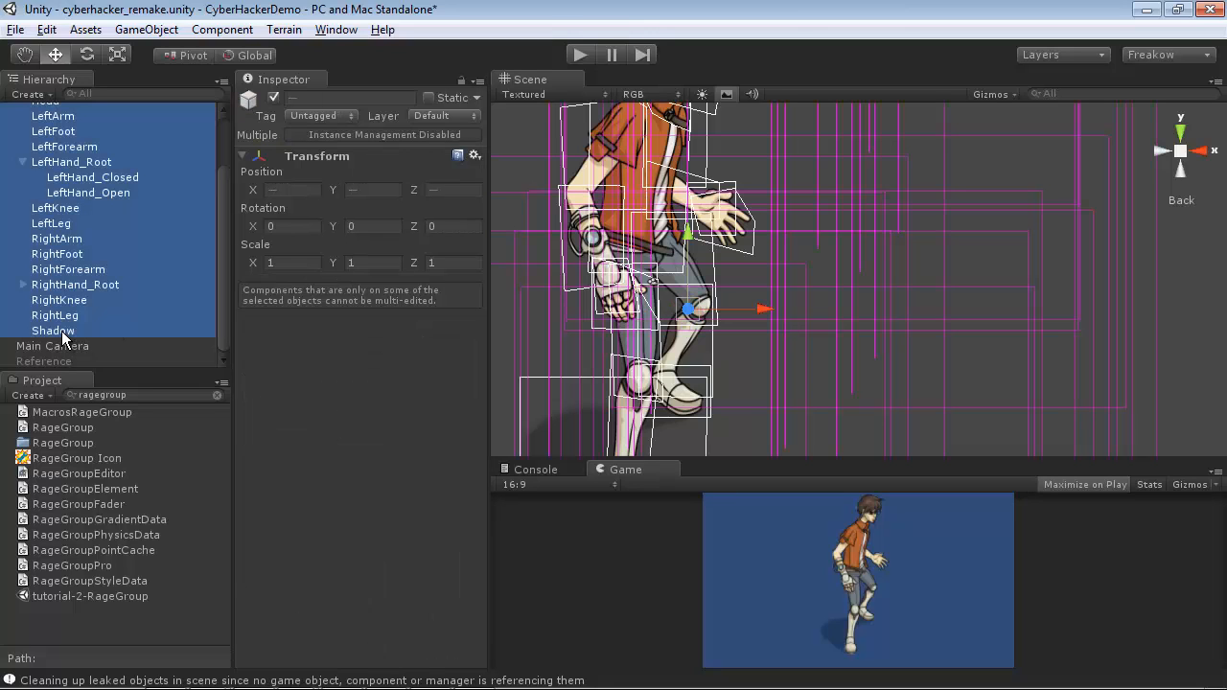
pyautogui.scroll(4, 115, 258)
pyautogui.scroll(1, 115, 257)
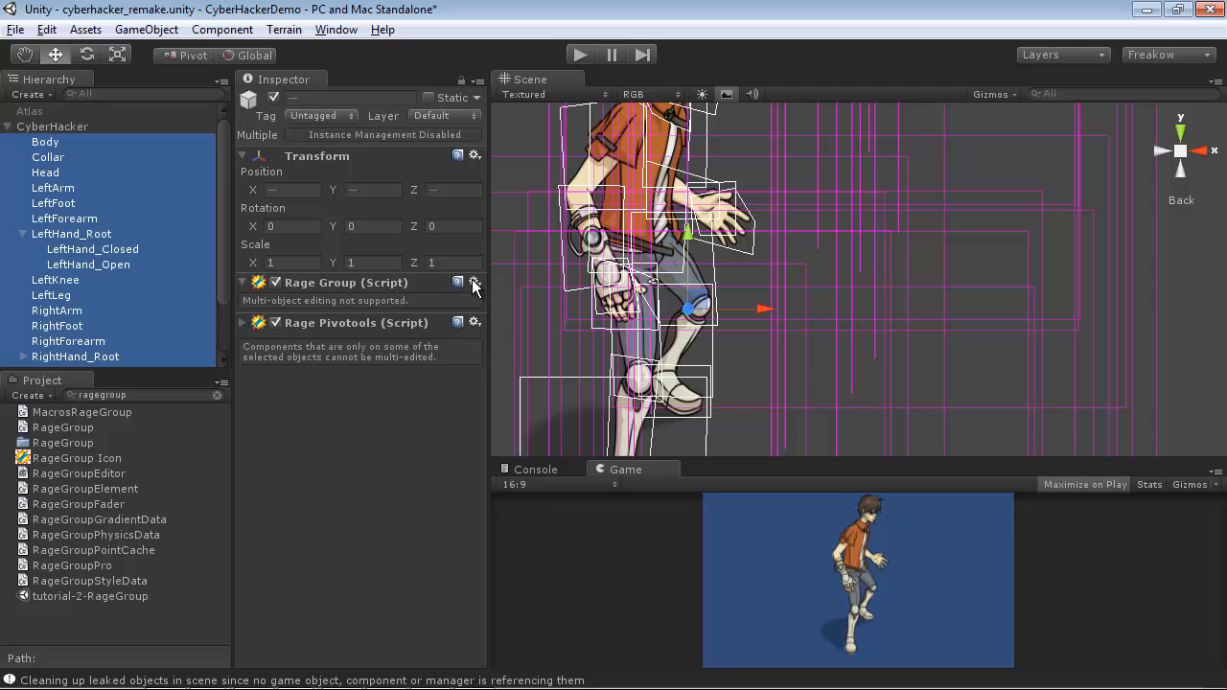
# Step: Expand Body's Rage Pivotools settings, collapse its Rage Group and set the pivot mode to Interactive
pyautogui.click(46, 141)
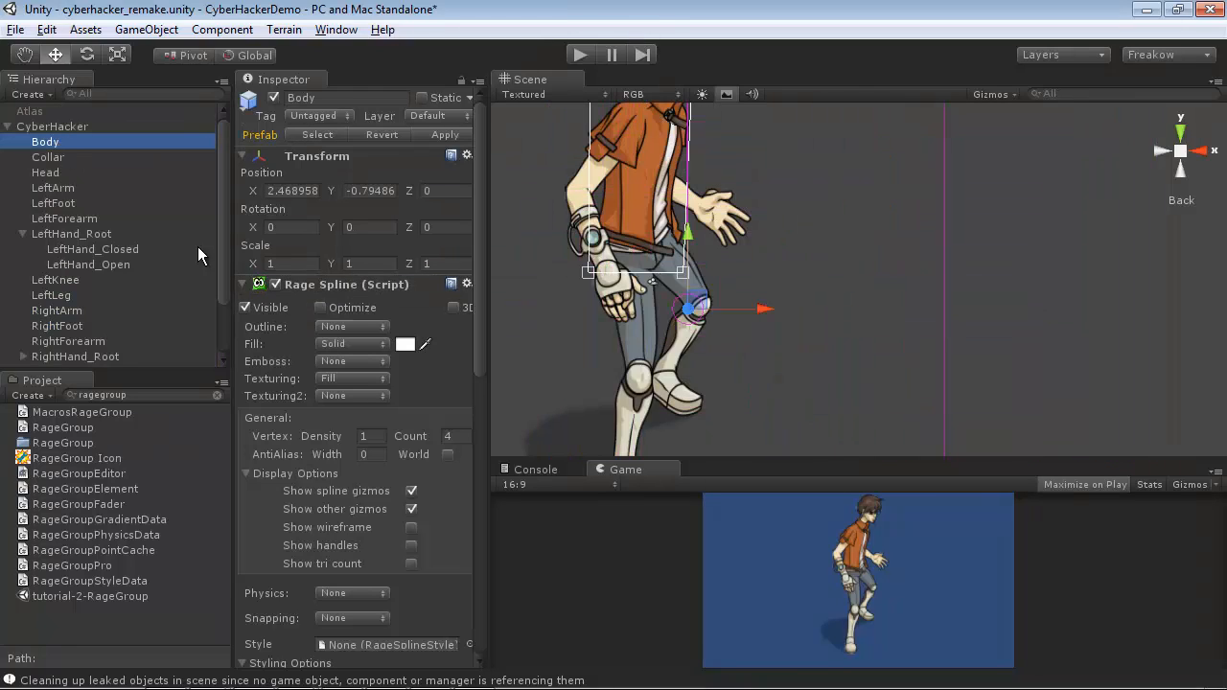
pyautogui.scroll(-5, 414, 470)
pyautogui.scroll(-5, 414, 465)
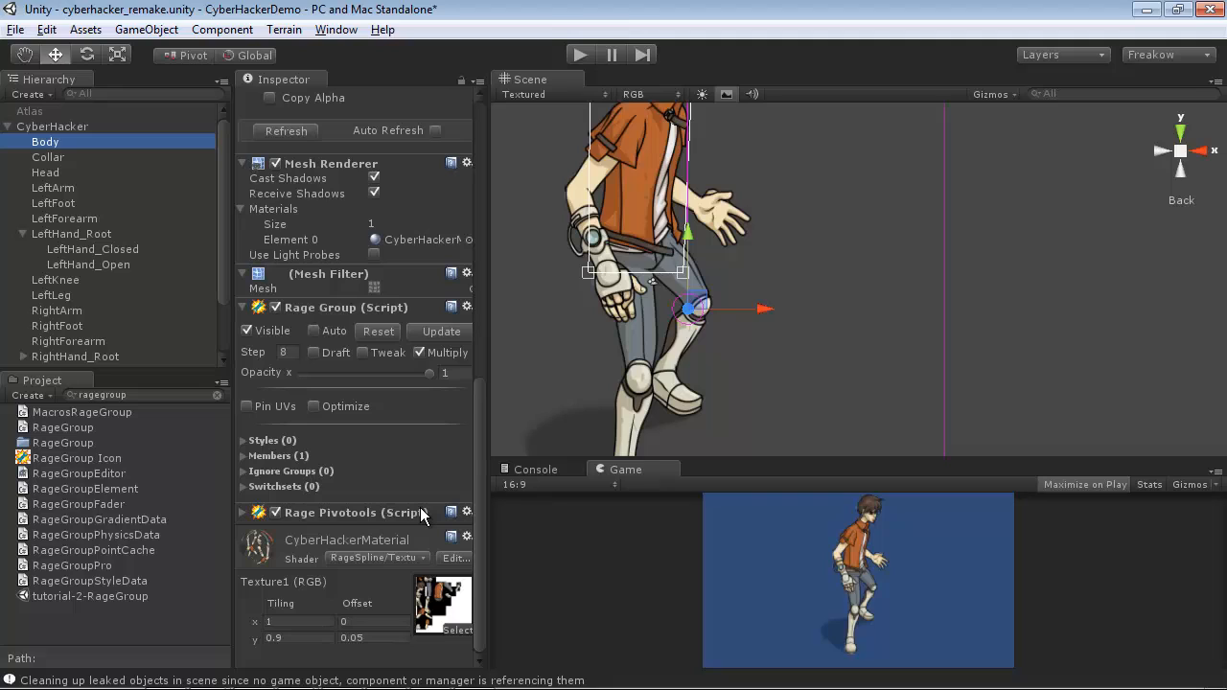
pyautogui.click(420, 512)
pyautogui.click(243, 308)
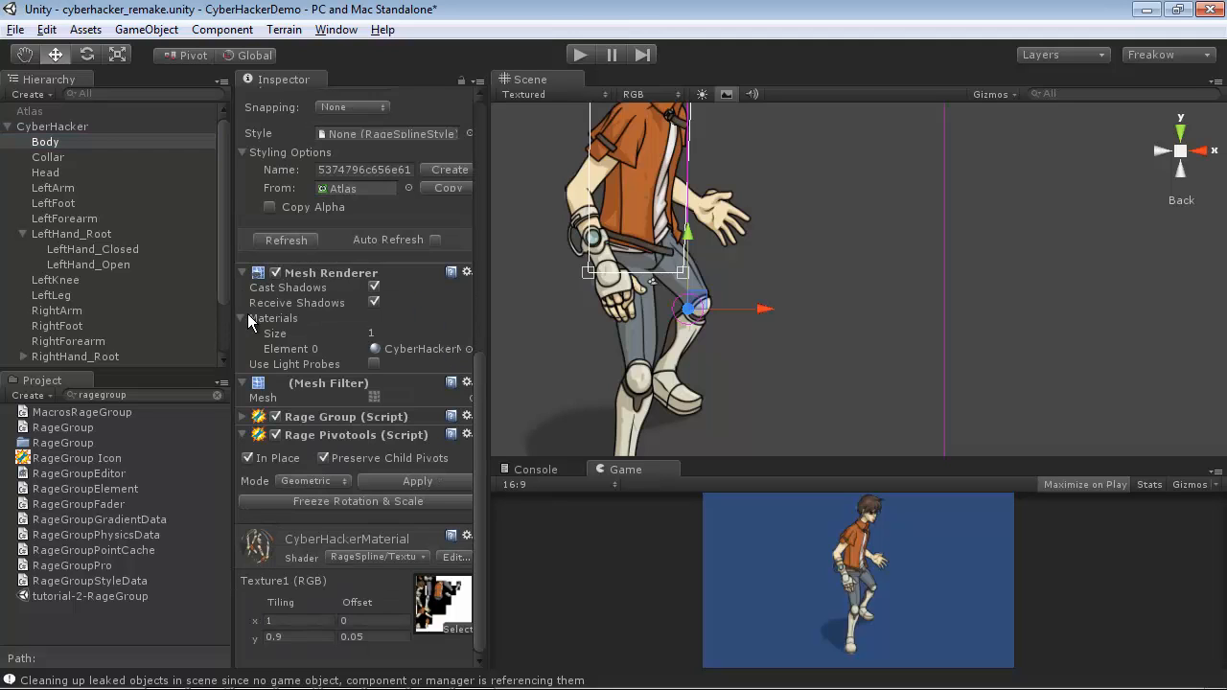
pyautogui.click(312, 481)
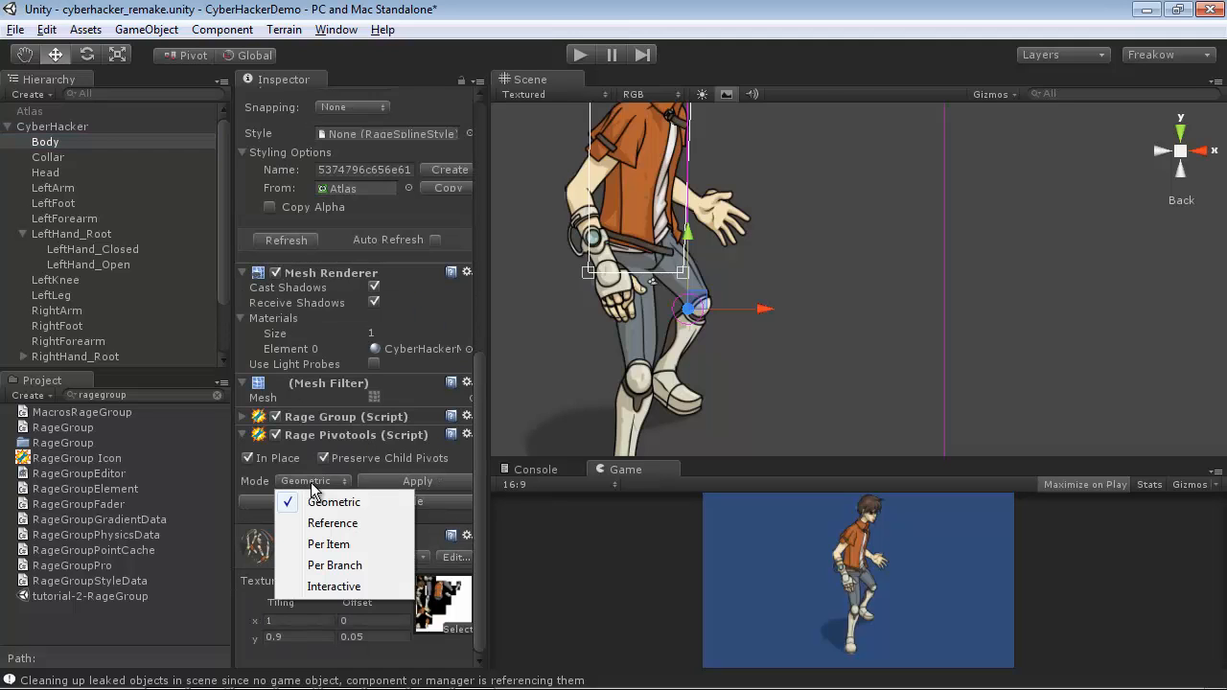
pyautogui.click(326, 586)
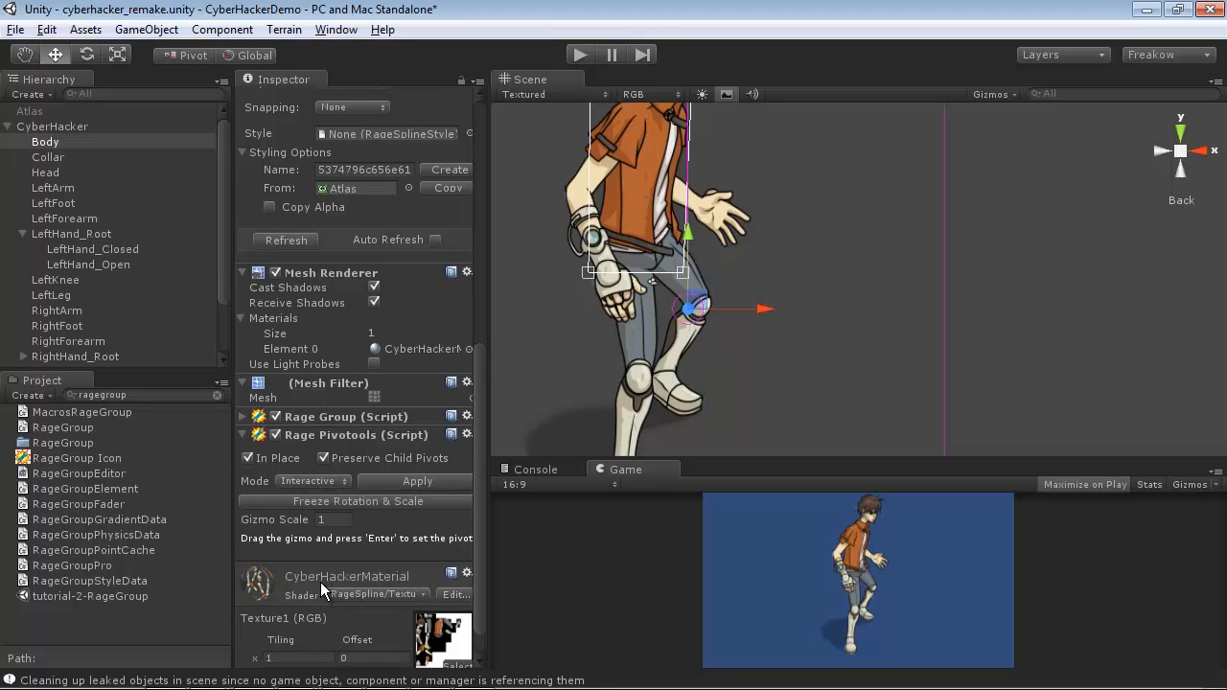
# Step: Set Body's pivot Gizmo Scale to 2.17 and turn off the display of other gizmos
pyautogui.keyDown('alt'); pyautogui.moveTo(827, 185); pyautogui.dragTo(837, 236, button='right'); pyautogui.keyUp('alt')
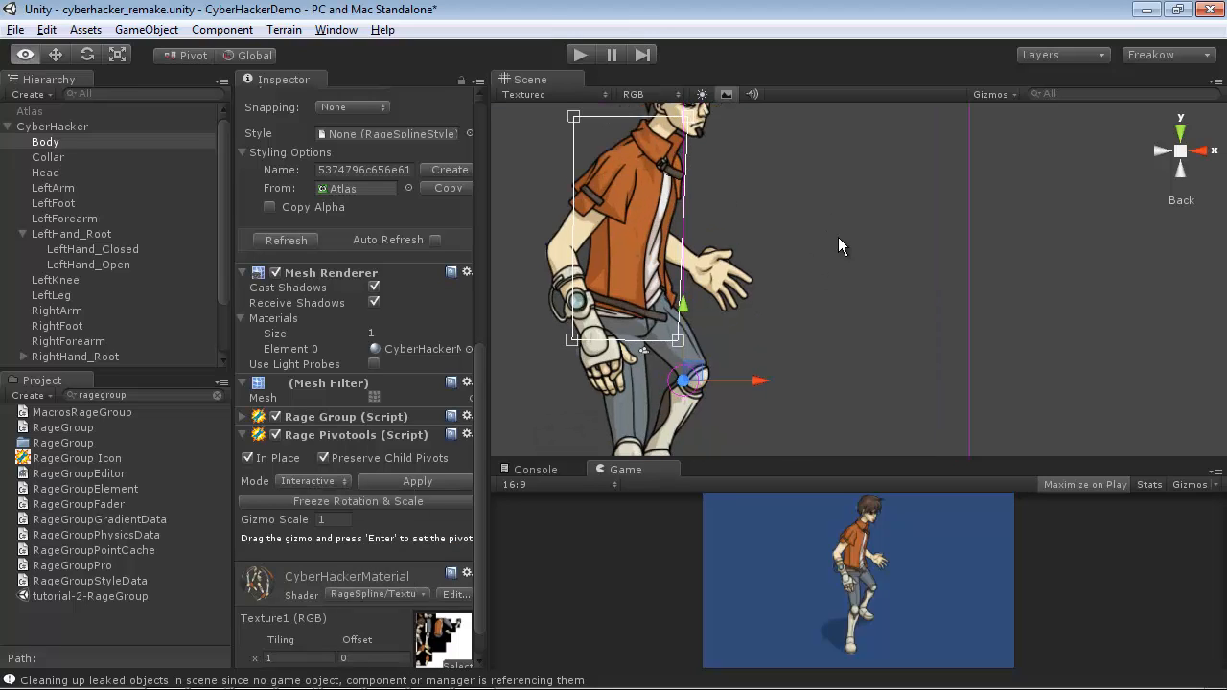
pyautogui.keyDown('alt'); pyautogui.moveTo(826, 262); pyautogui.dragTo(884, 242, button='middle'); pyautogui.keyUp('alt')
pyautogui.keyDown('alt'); pyautogui.moveTo(851, 300); pyautogui.dragTo(849, 256, button='middle'); pyautogui.keyUp('alt')
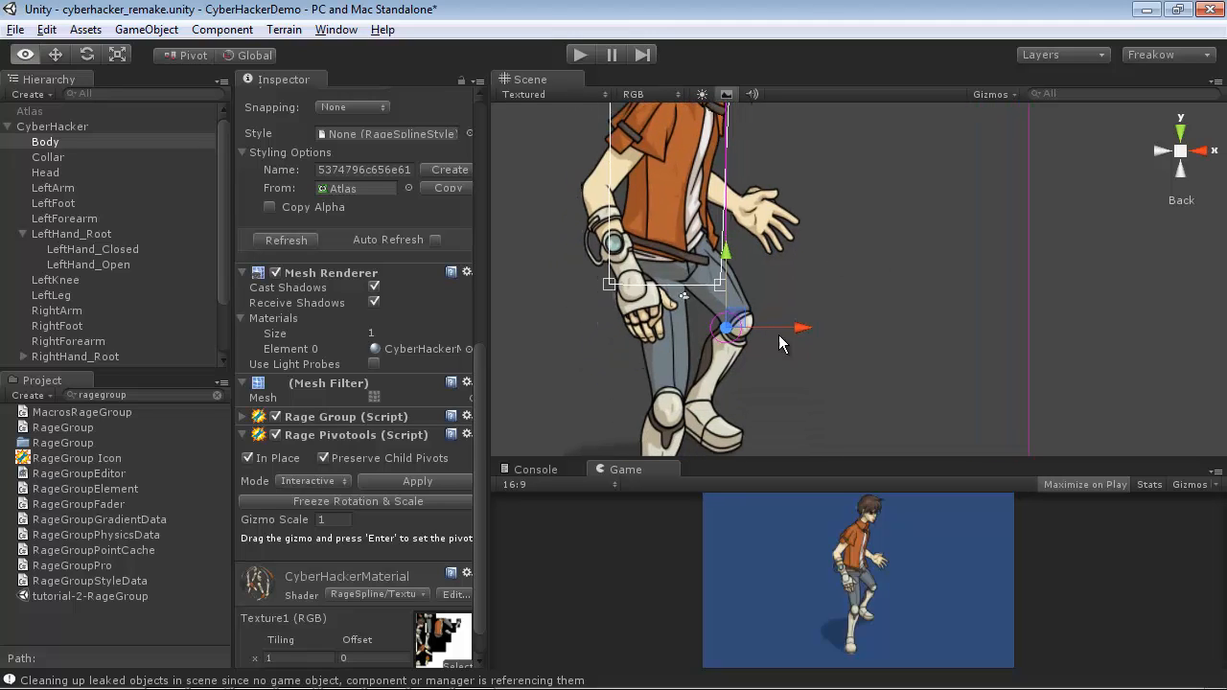
pyautogui.click(285, 517)
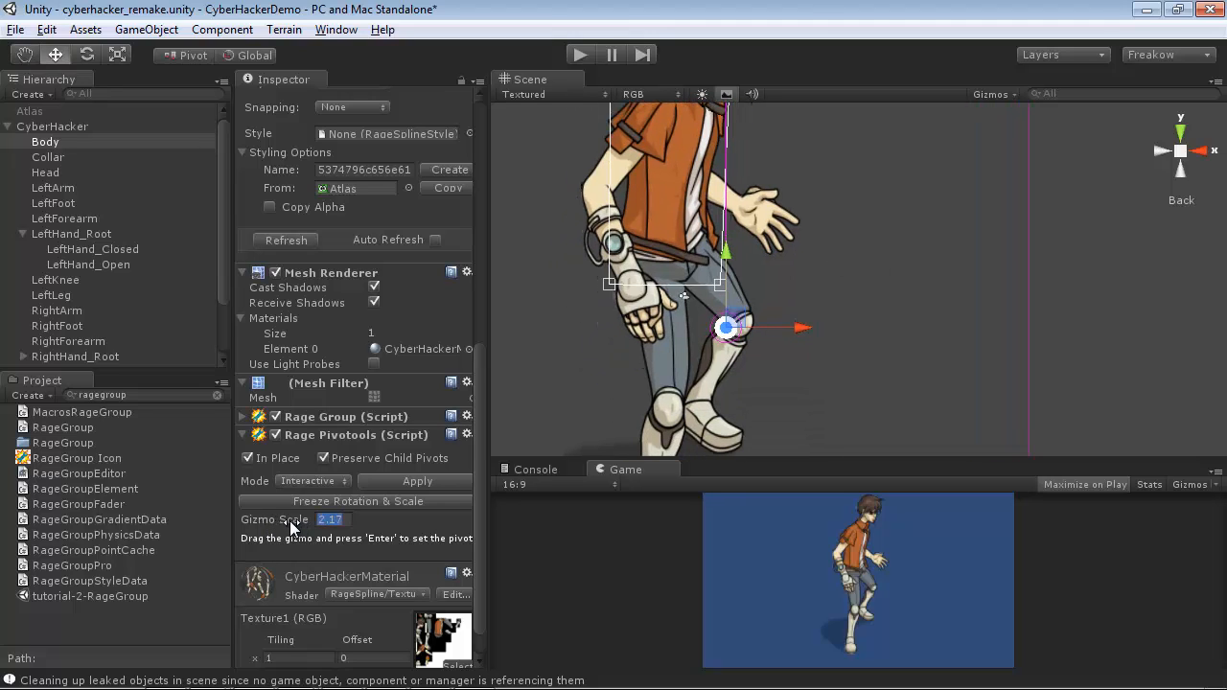
pyautogui.moveTo(296, 518); pyautogui.dragTo(336, 518)
pyautogui.scroll(5, 285, 333)
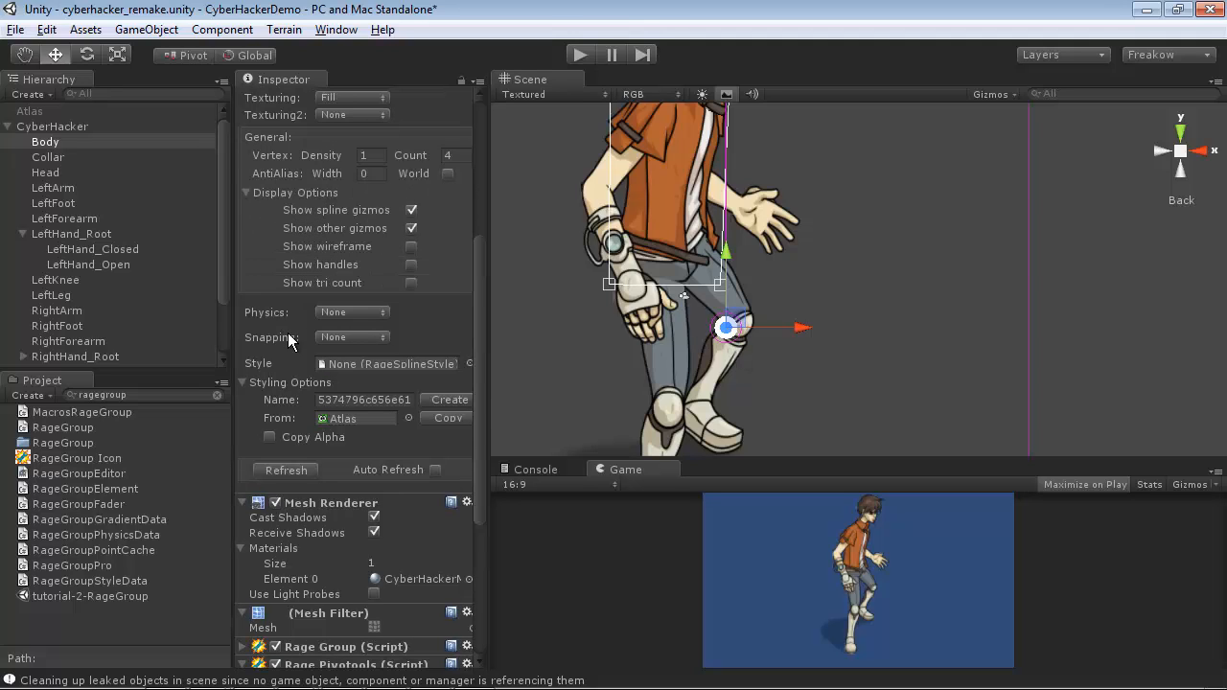
pyautogui.click(411, 229)
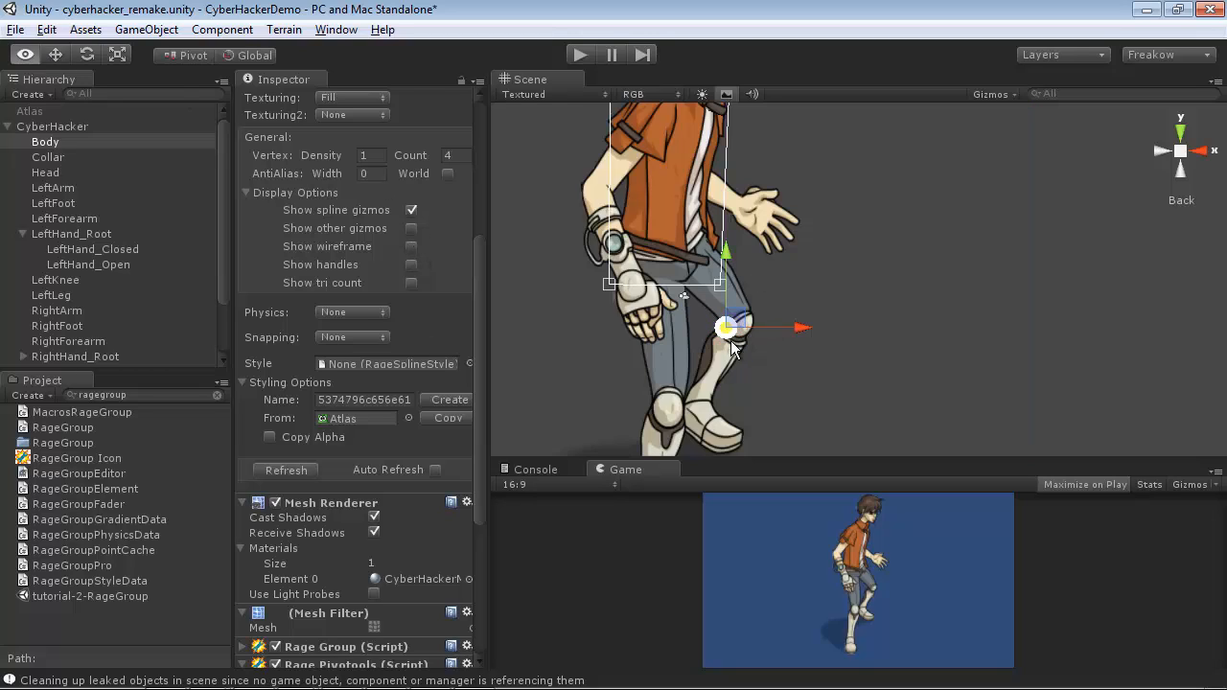
# Step: Move Body's interactive pivot to the middle of the waist, set Gizmo Scale to 1.27 and apply the pivot
pyautogui.keyDown('alt'); pyautogui.moveTo(731, 350); pyautogui.dragTo(704, 336); pyautogui.keyUp('alt')
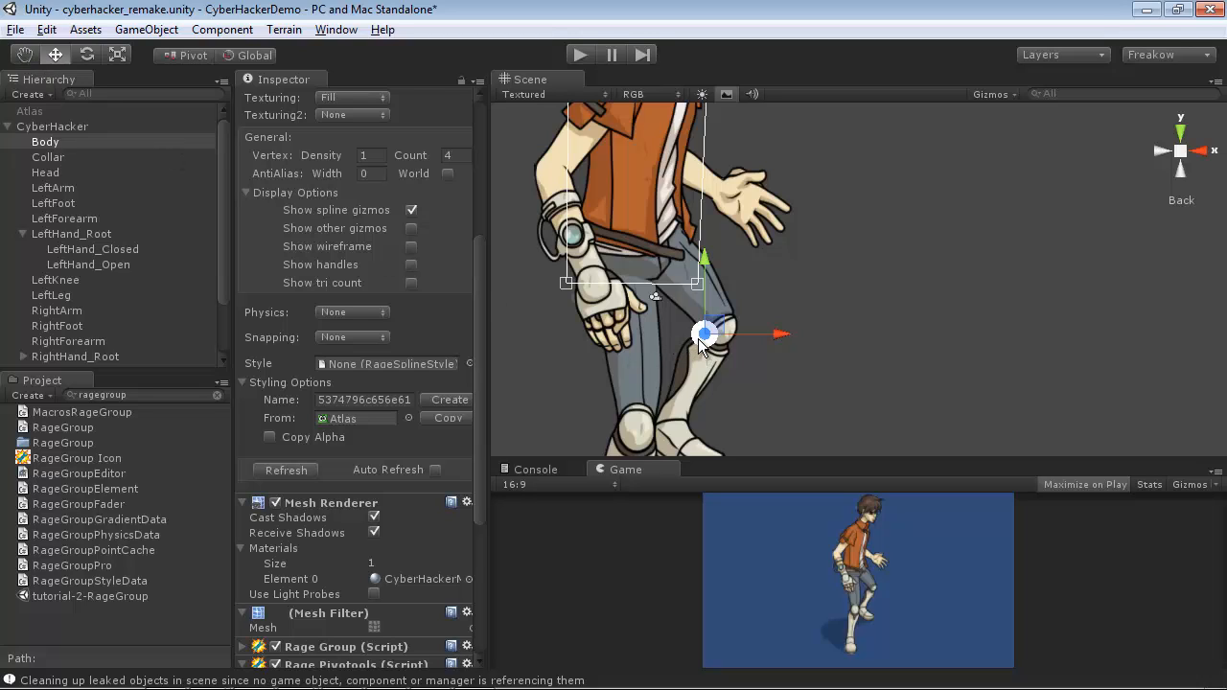
pyautogui.press('q')
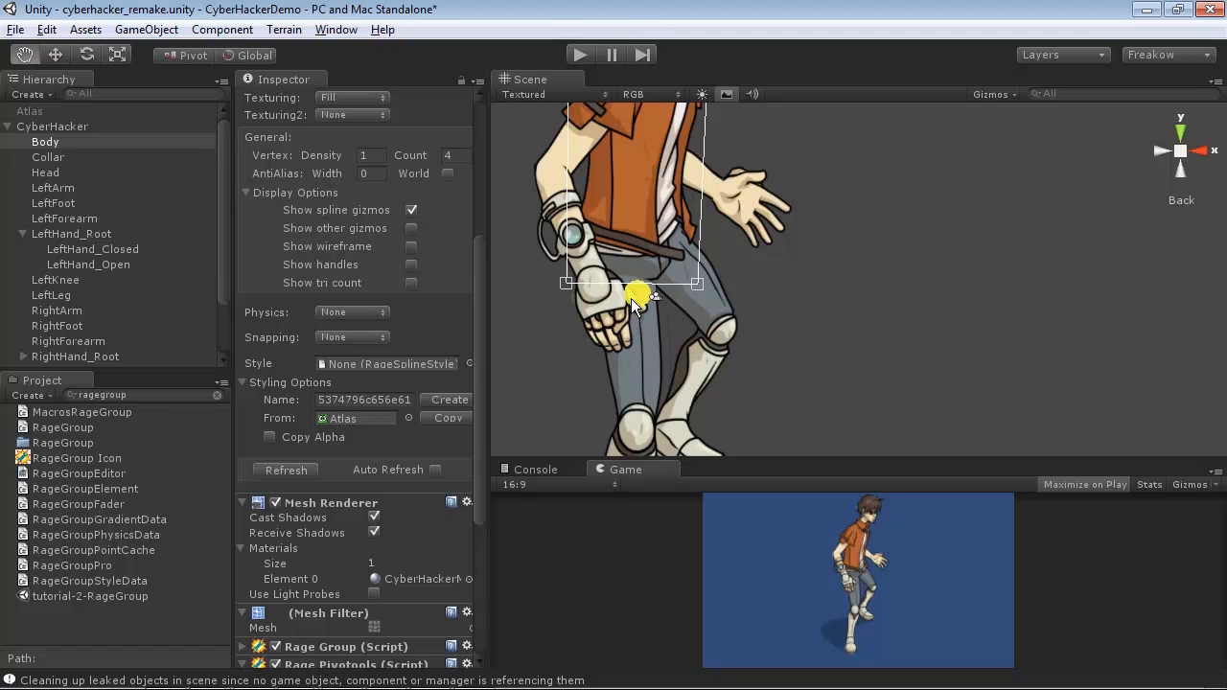
pyautogui.moveTo(480, 456); pyautogui.dragTo(487, 576)
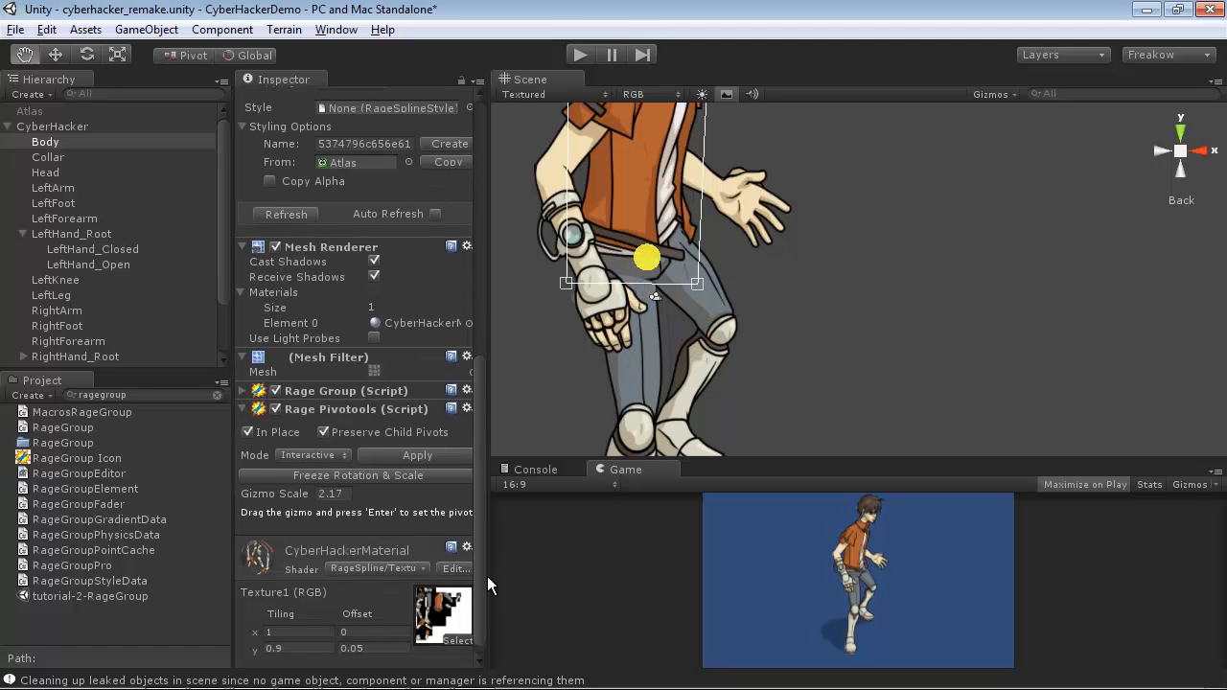
pyautogui.moveTo(286, 489); pyautogui.dragTo(252, 489)
pyautogui.moveTo(649, 249); pyautogui.dragTo(688, 294, button='middle')
pyautogui.scroll(3, 668, 284)
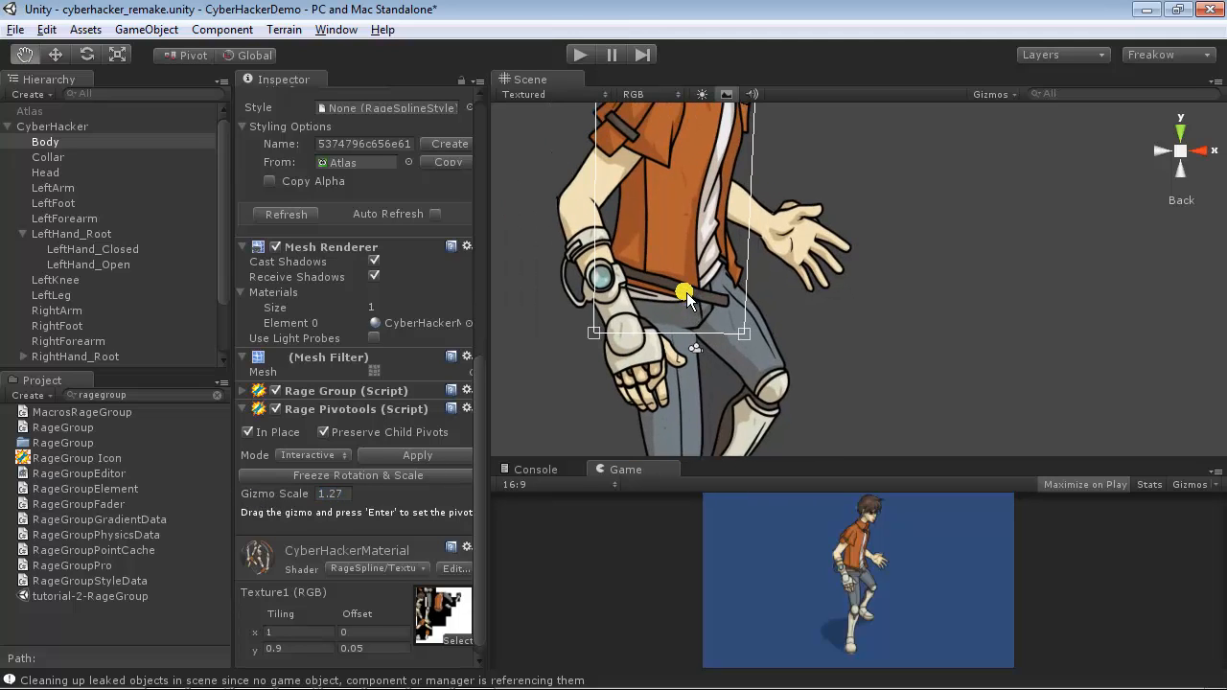
pyautogui.press('Return')
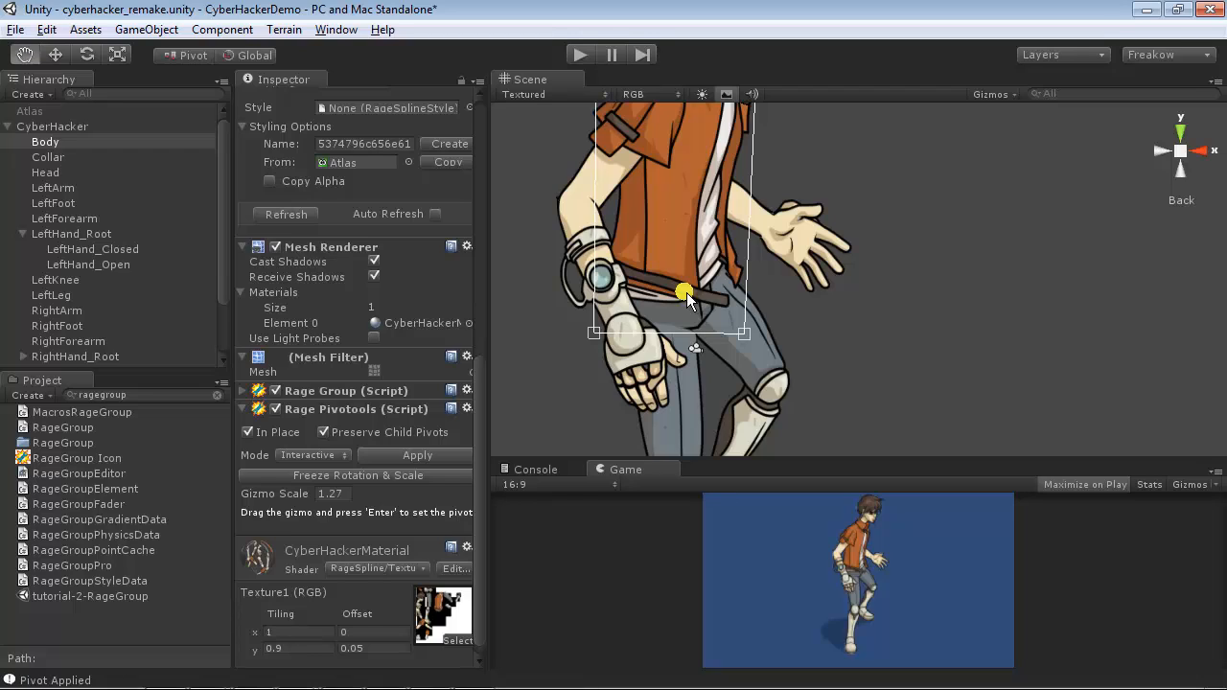
# Step: Test-rotate Body around its waist pivot and undo the rotation
pyautogui.press('w')
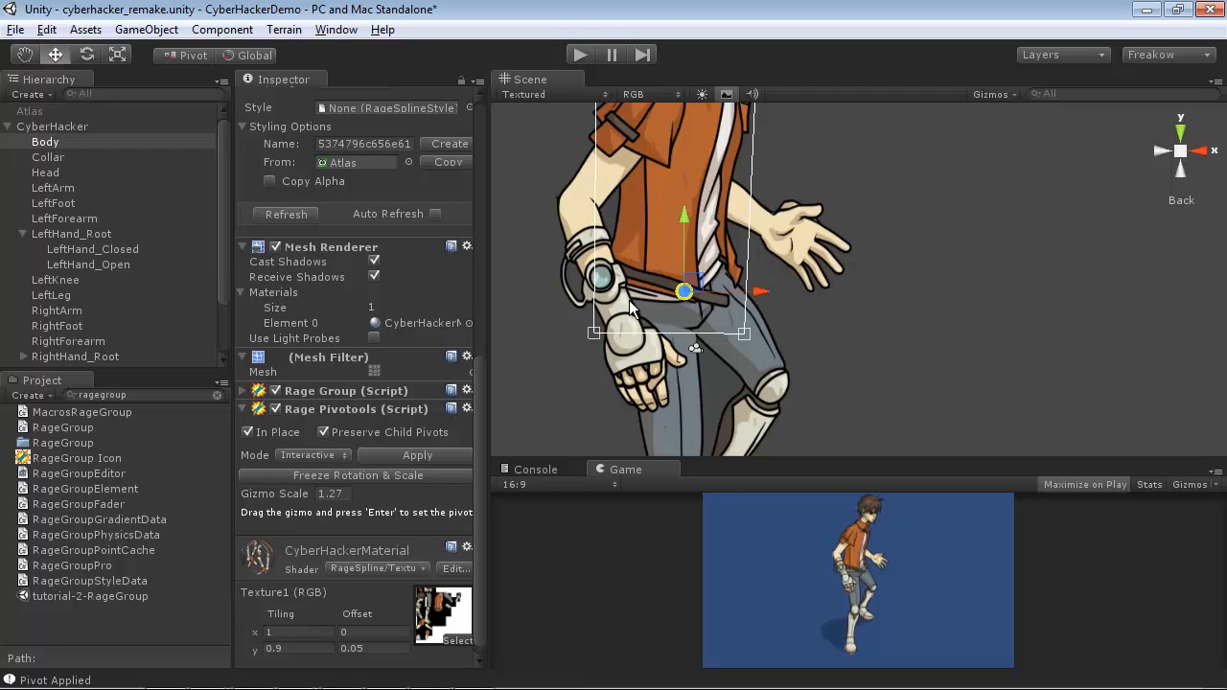
pyautogui.press('e')
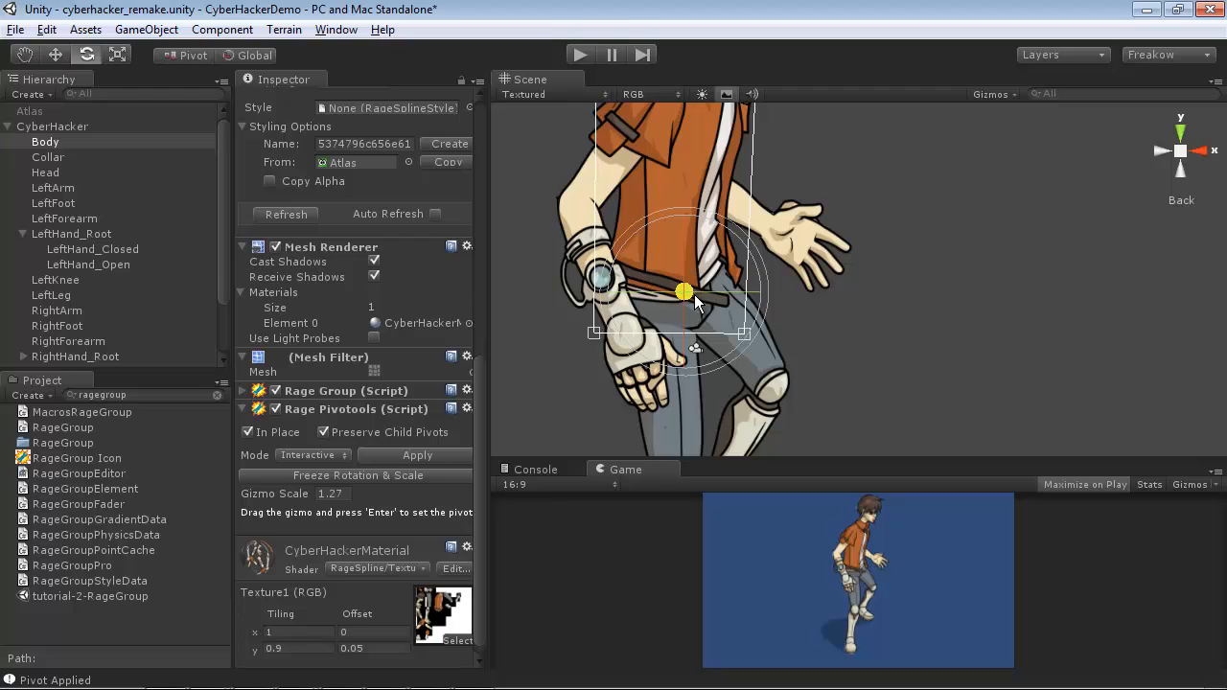
pyautogui.moveTo(726, 227); pyautogui.dragTo(766, 292)
pyautogui.hotkey('ctrl', 'z')
# Step: Set Head's Rage Pivotools mode to Interactive and place its pivot at the base of the neck
pyautogui.moveTo(531, 191); pyautogui.dragTo(588, 384, button='middle')
pyautogui.click(59, 172)
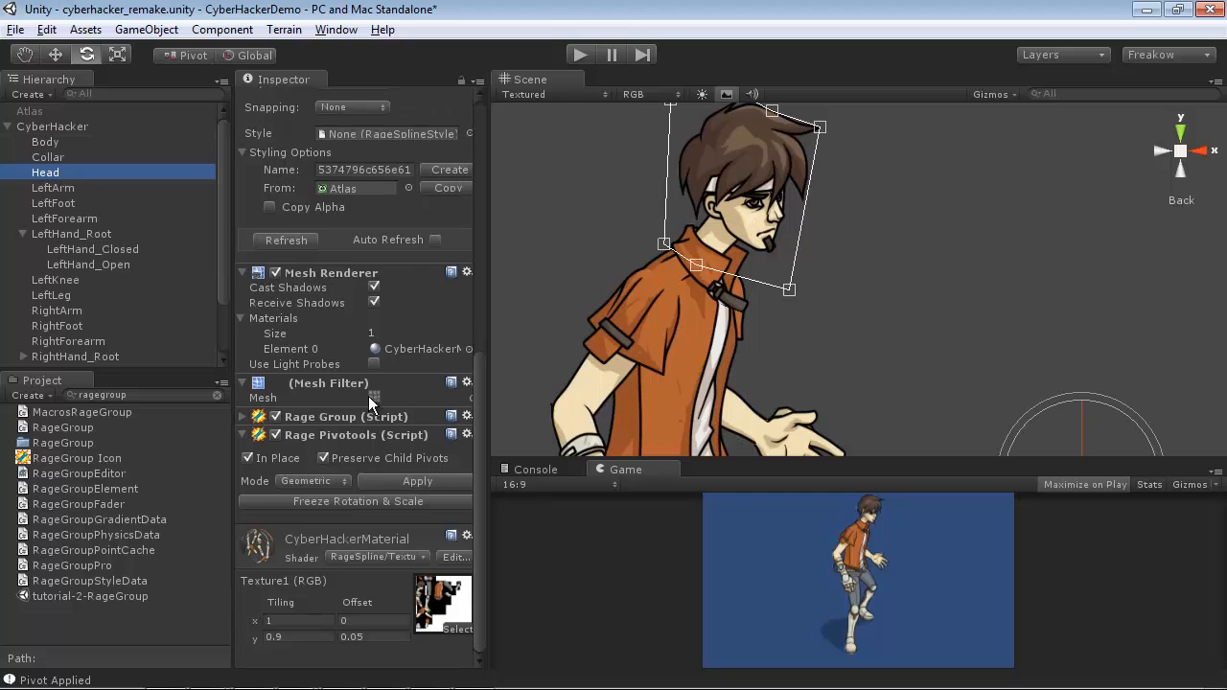
pyautogui.click(312, 482)
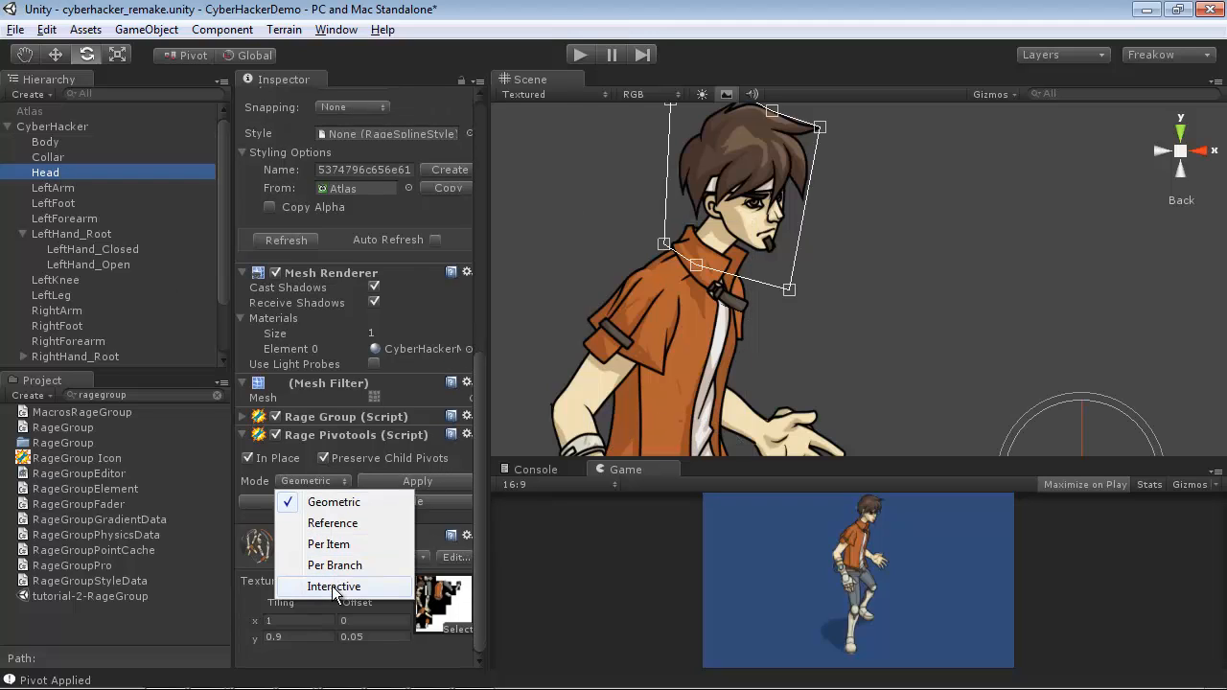
pyautogui.click(335, 586)
pyautogui.moveTo(954, 353); pyautogui.dragTo(901, 290, button='middle')
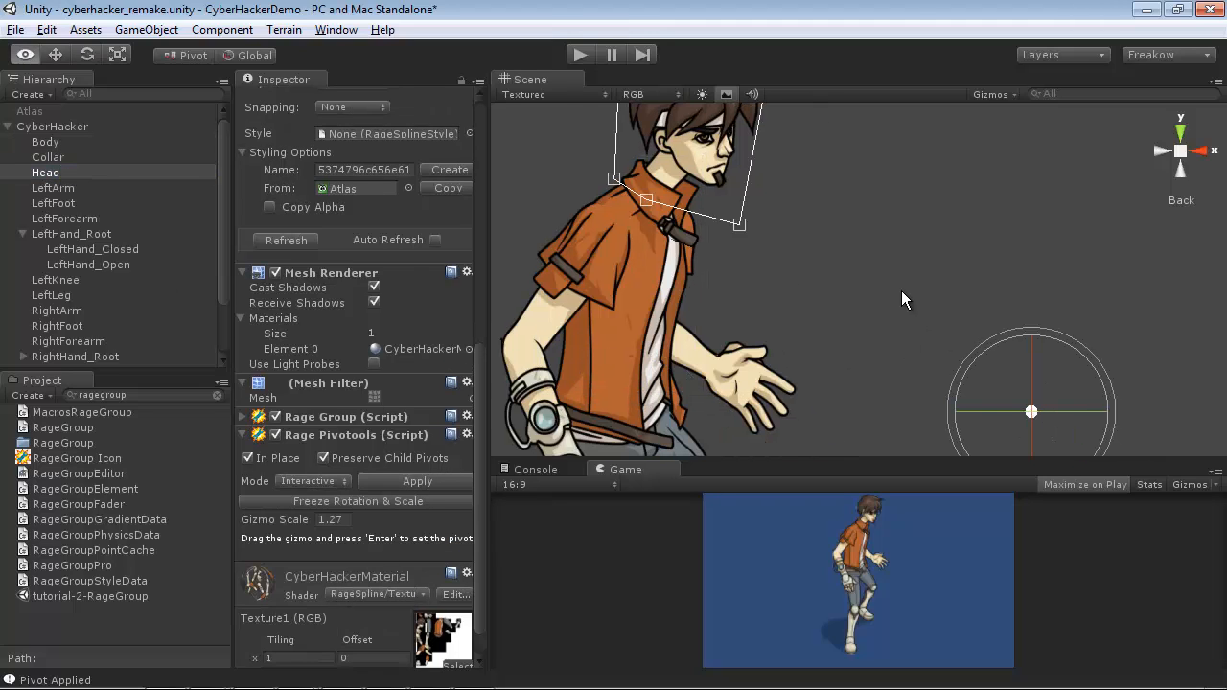
pyautogui.press('q')
pyautogui.moveTo(1032, 413); pyautogui.dragTo(949, 337)
pyautogui.moveTo(1014, 388); pyautogui.dragTo(658, 195)
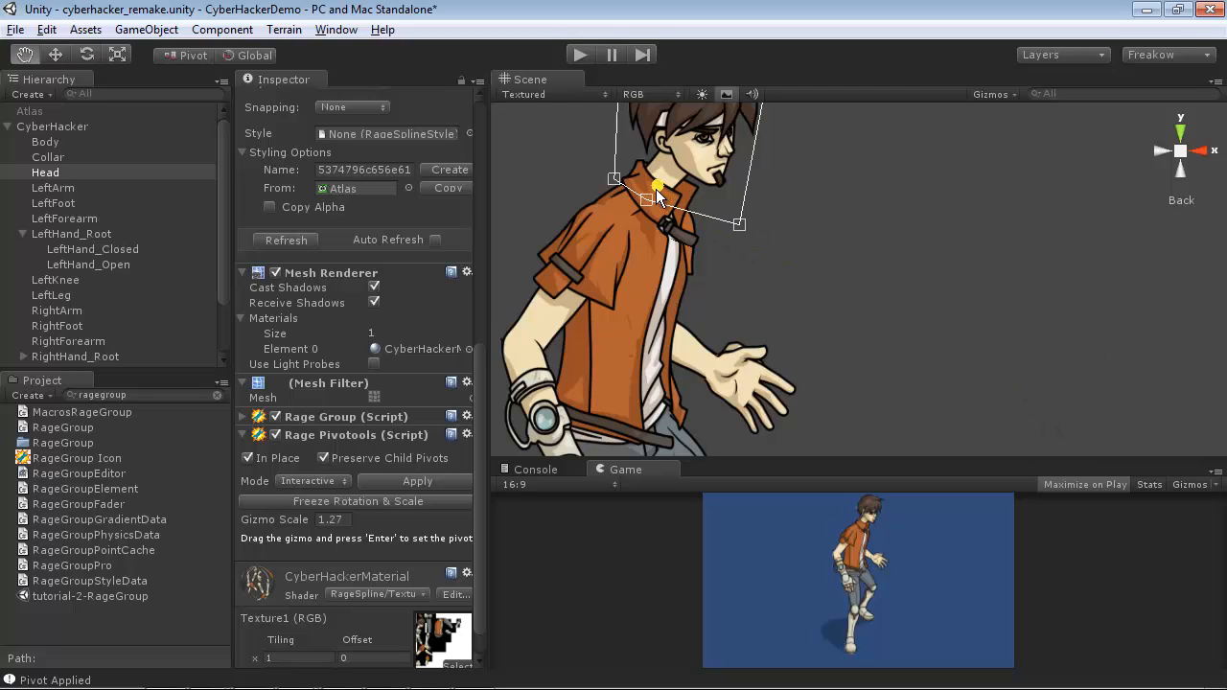
pyautogui.moveTo(840, 222); pyautogui.dragTo(855, 283, button='middle')
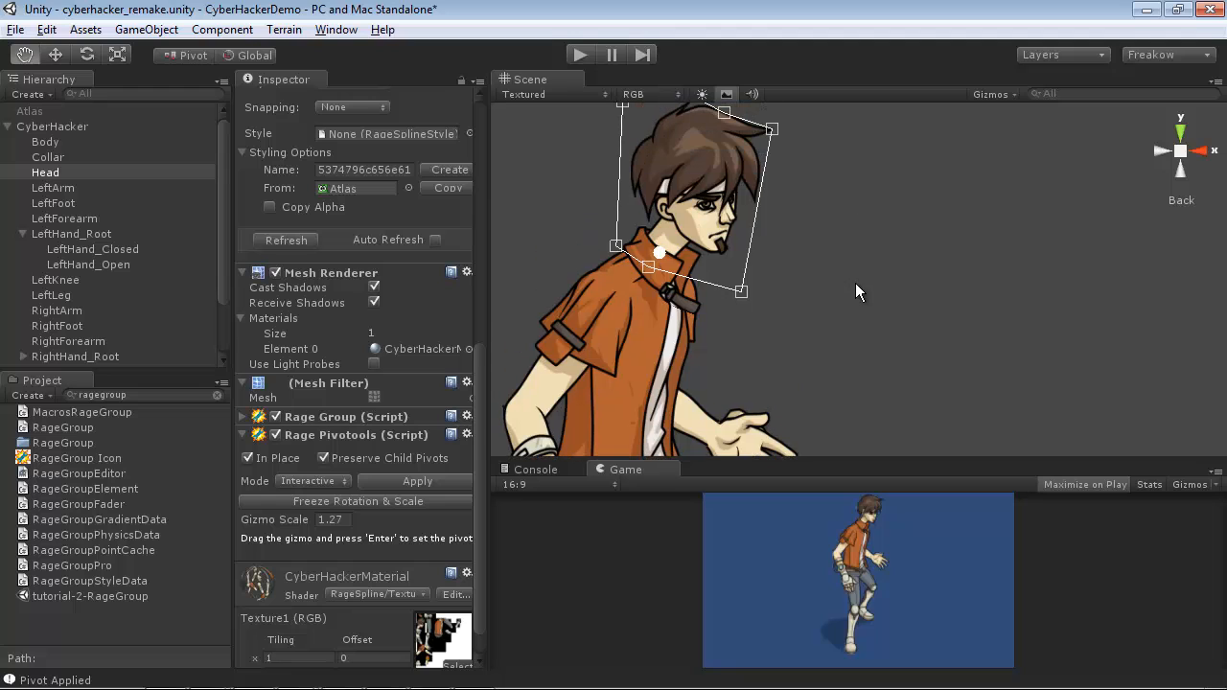
# Step: Test-rotate Head around its neck pivot and undo the rotation
pyautogui.press('e')
pyautogui.moveTo(710, 198); pyautogui.dragTo(676, 261)
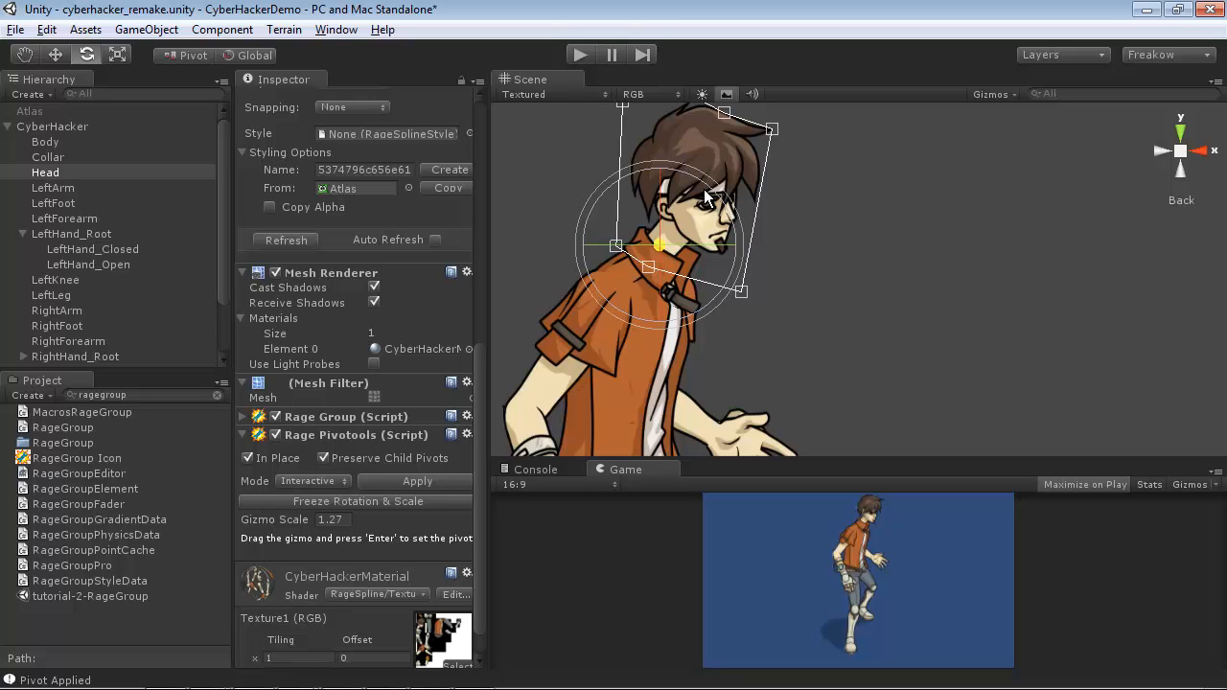
pyautogui.moveTo(706, 188); pyautogui.dragTo(713, 237)
pyautogui.hotkey('ctrl', 'z')
# Step: Rotate RightForearm around its elbow pivot to about 86.1 on Z and examine the elbow joint up close
pyautogui.keyDown('alt'); pyautogui.moveTo(790, 337); pyautogui.dragTo(750, 279, button='middle'); pyautogui.keyUp('alt')
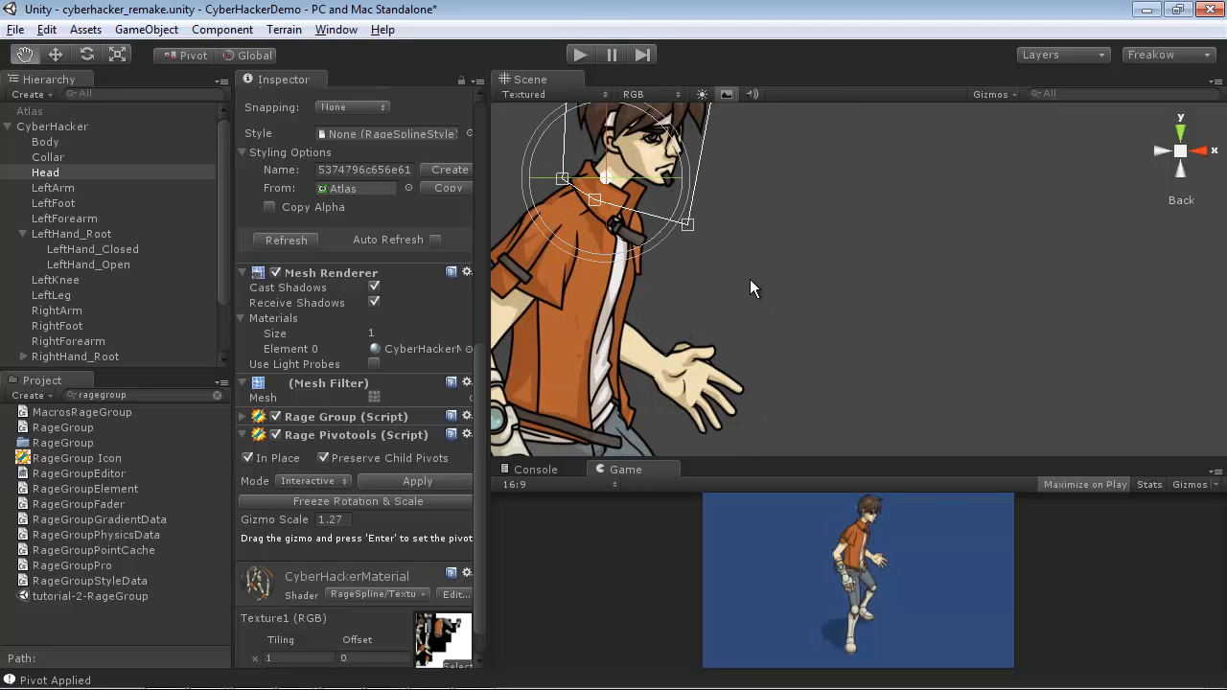
pyautogui.click(642, 361)
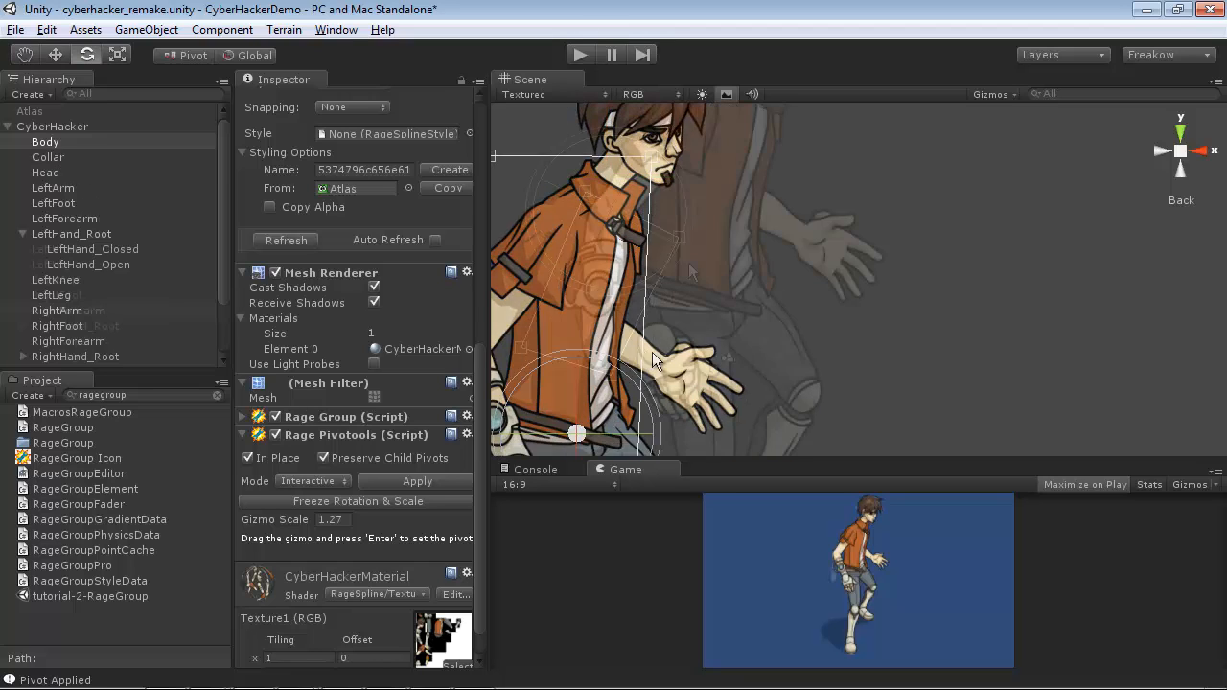
pyautogui.moveTo(688, 188); pyautogui.dragTo(645, 606)
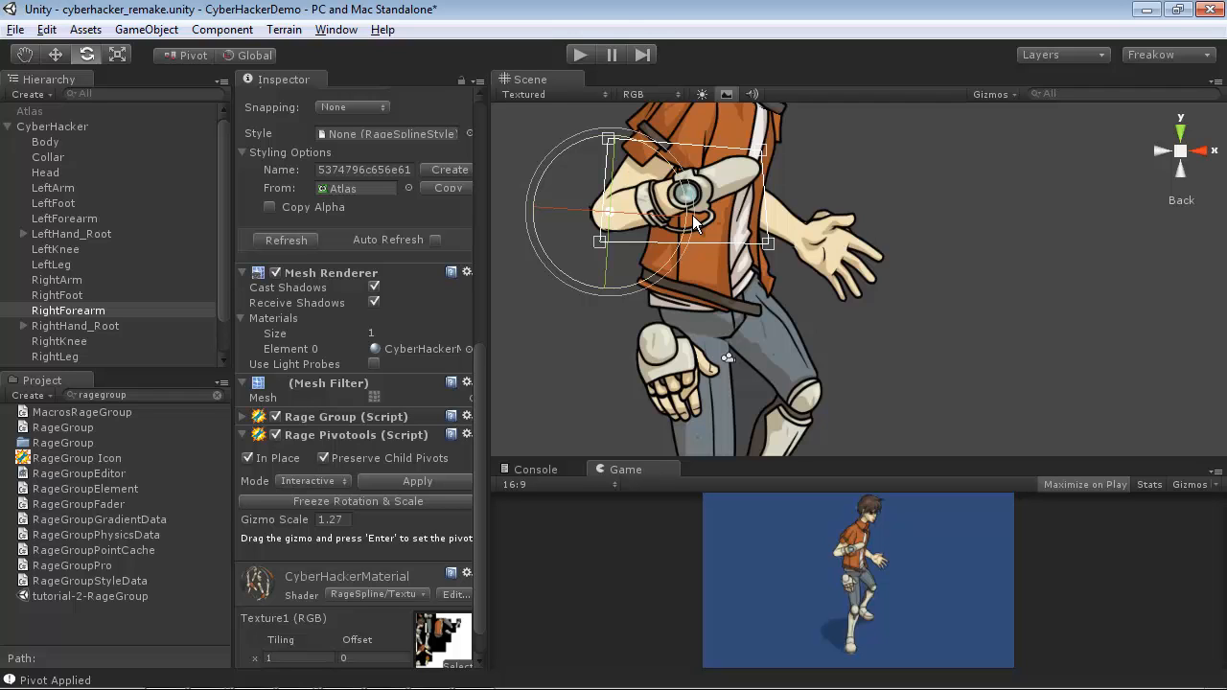
pyautogui.keyDown('alt'); pyautogui.moveTo(711, 232); pyautogui.dragTo(744, 276, button='middle'); pyautogui.keyUp('alt')
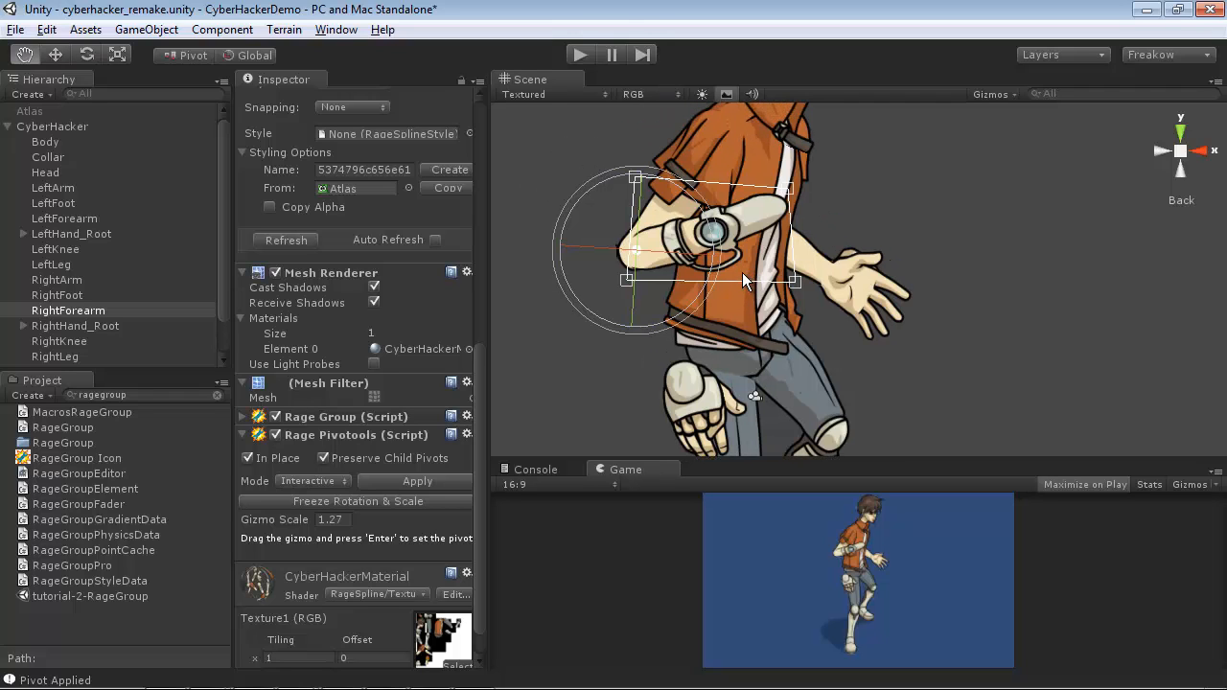
pyautogui.keyDown('alt'); pyautogui.moveTo(744, 277); pyautogui.dragTo(943, 333, button='right'); pyautogui.keyUp('alt')
pyautogui.keyDown('alt'); pyautogui.moveTo(758, 282); pyautogui.dragTo(828, 322, button='middle'); pyautogui.keyUp('alt')
pyautogui.keyDown('alt'); pyautogui.moveTo(828, 323); pyautogui.dragTo(910, 381, button='right'); pyautogui.keyUp('alt')
pyautogui.click(579, 236)
pyautogui.click(623, 234)
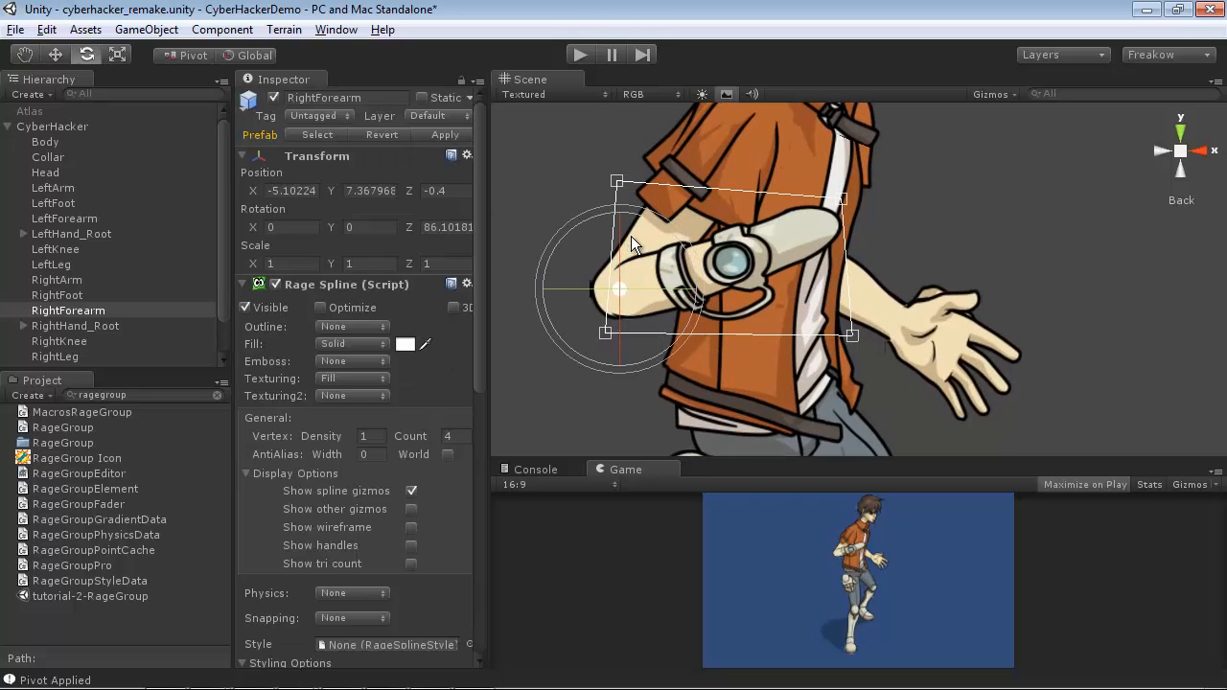
# Step: Check how RightForearm and RightArm overlap at the elbow and reset RightForearm's Z rotation to 0
pyautogui.click(592, 290)
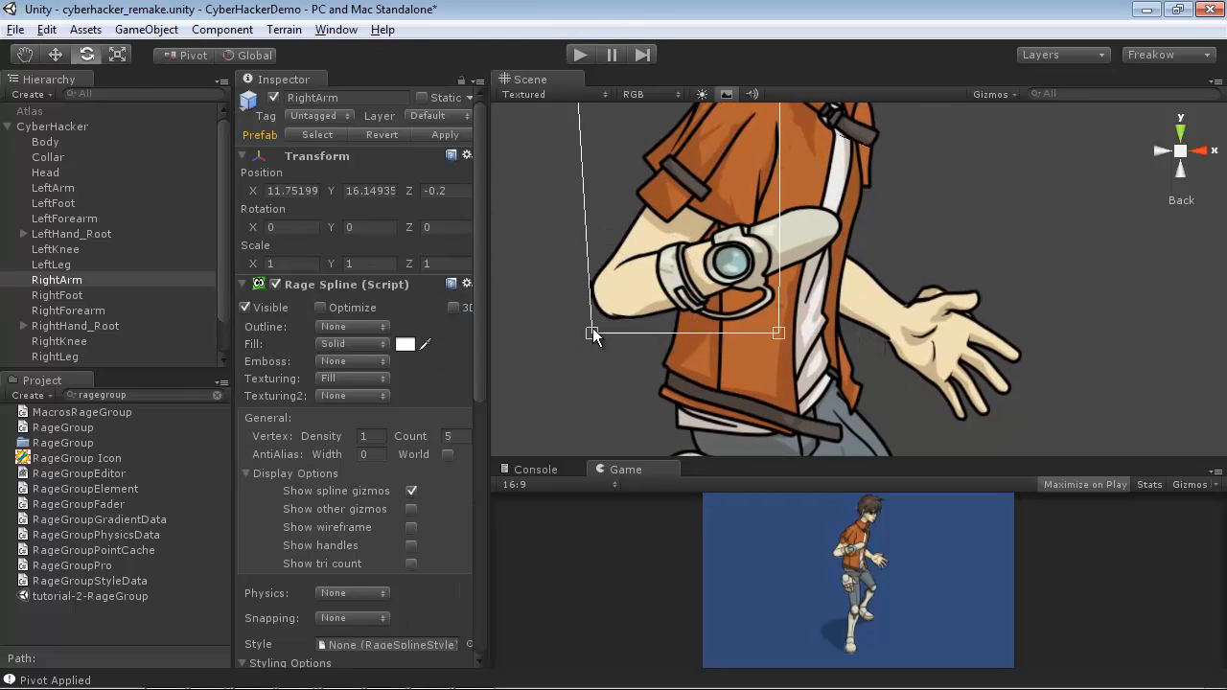
pyautogui.click(541, 335)
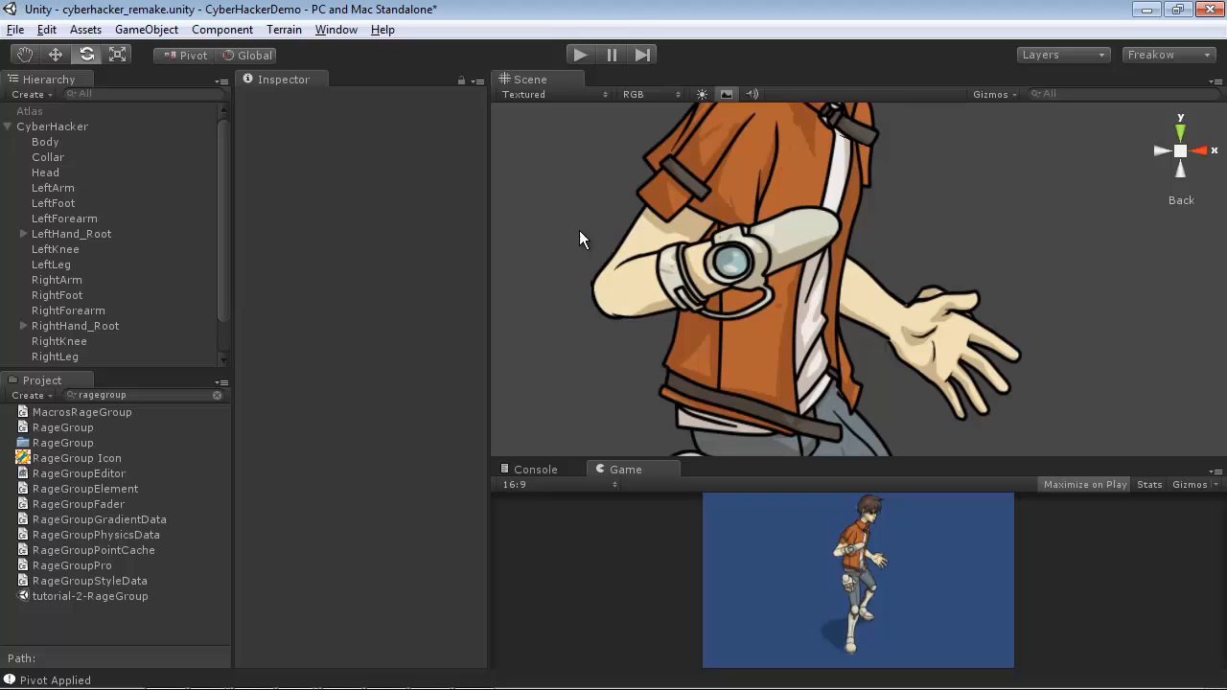
pyautogui.click(631, 290)
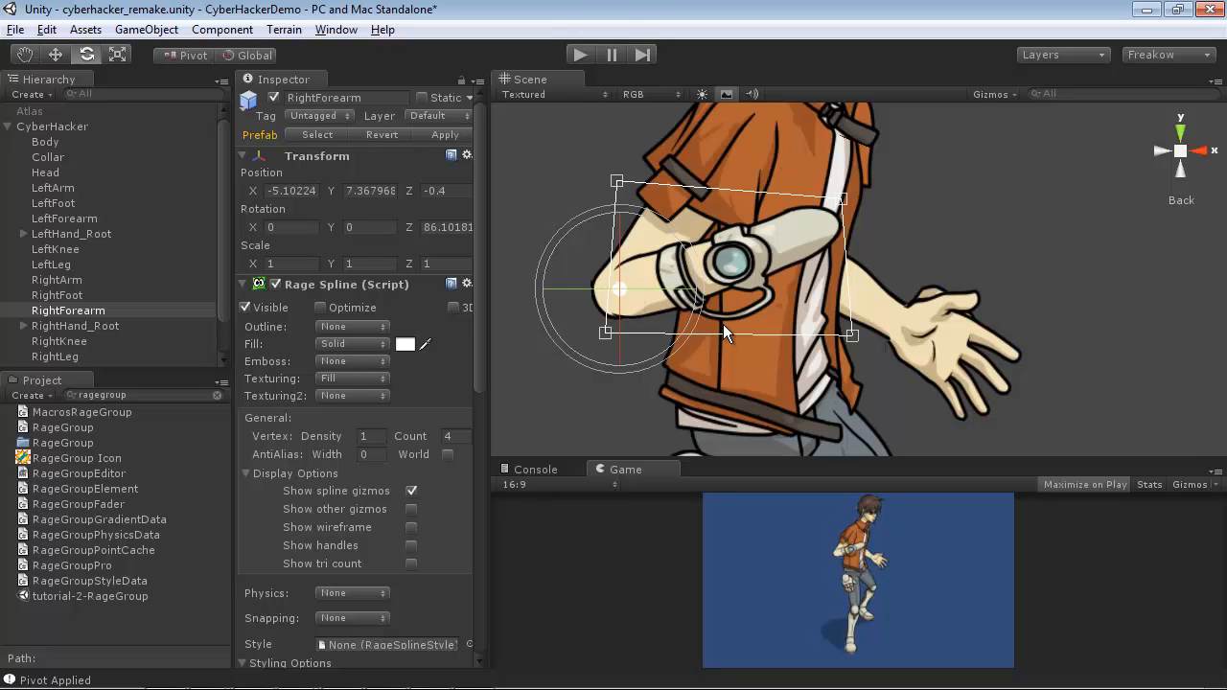
pyautogui.keyDown('alt'); pyautogui.moveTo(869, 315); pyautogui.dragTo(842, 292, button='middle'); pyautogui.keyUp('alt')
pyautogui.keyDown('alt'); pyautogui.moveTo(842, 291); pyautogui.dragTo(813, 299, button='right'); pyautogui.keyUp('alt')
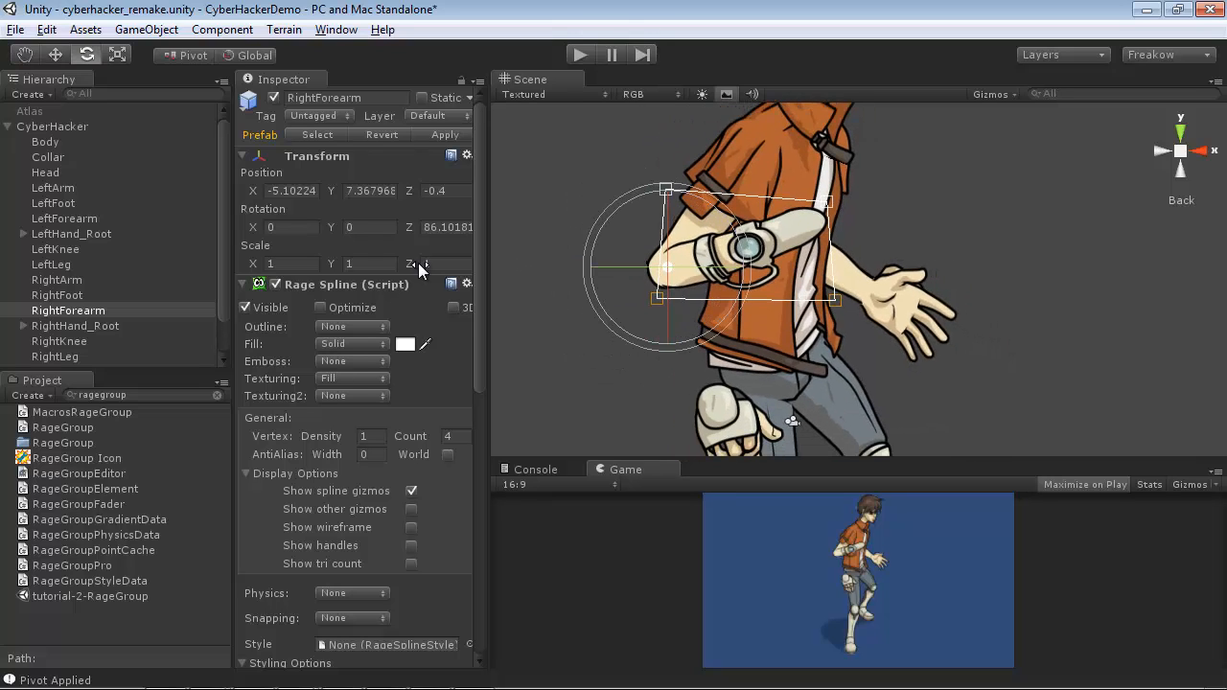
pyautogui.click(458, 226)
pyautogui.write('0')
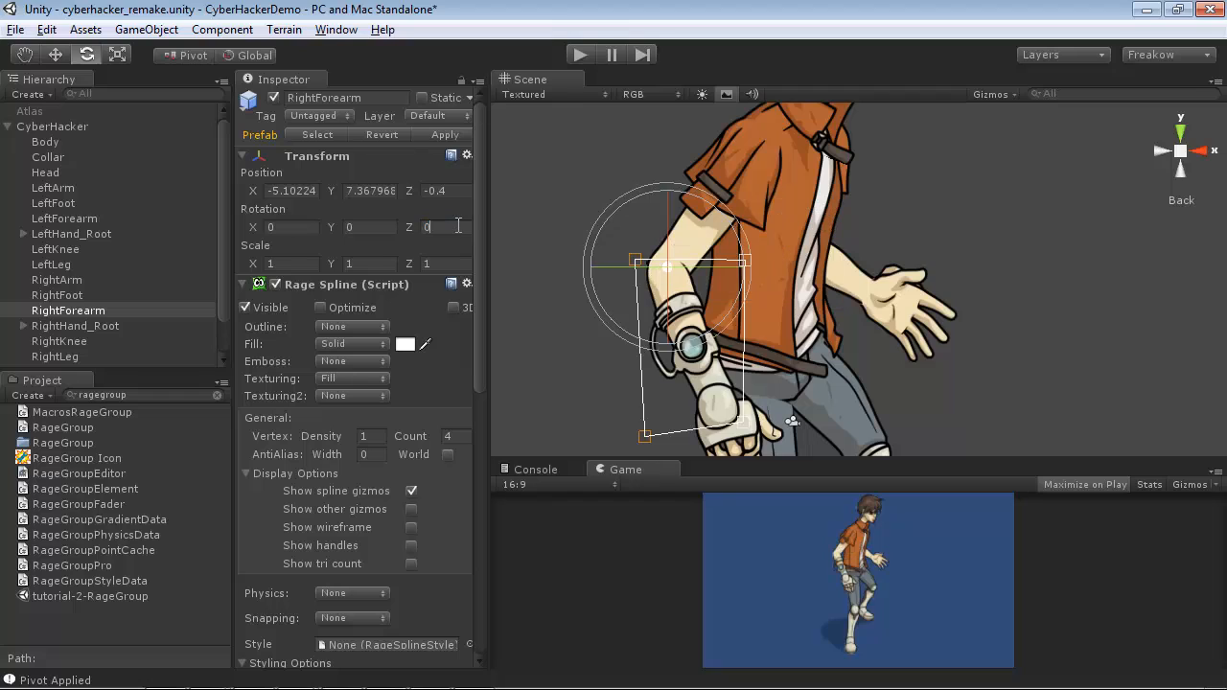
# Step: Parent RightHand_Root under RightForearm, and RightForearm under RightArm, in the CyberHacker hierarchy
pyautogui.moveTo(769, 320); pyautogui.dragTo(723, 261, button='middle')
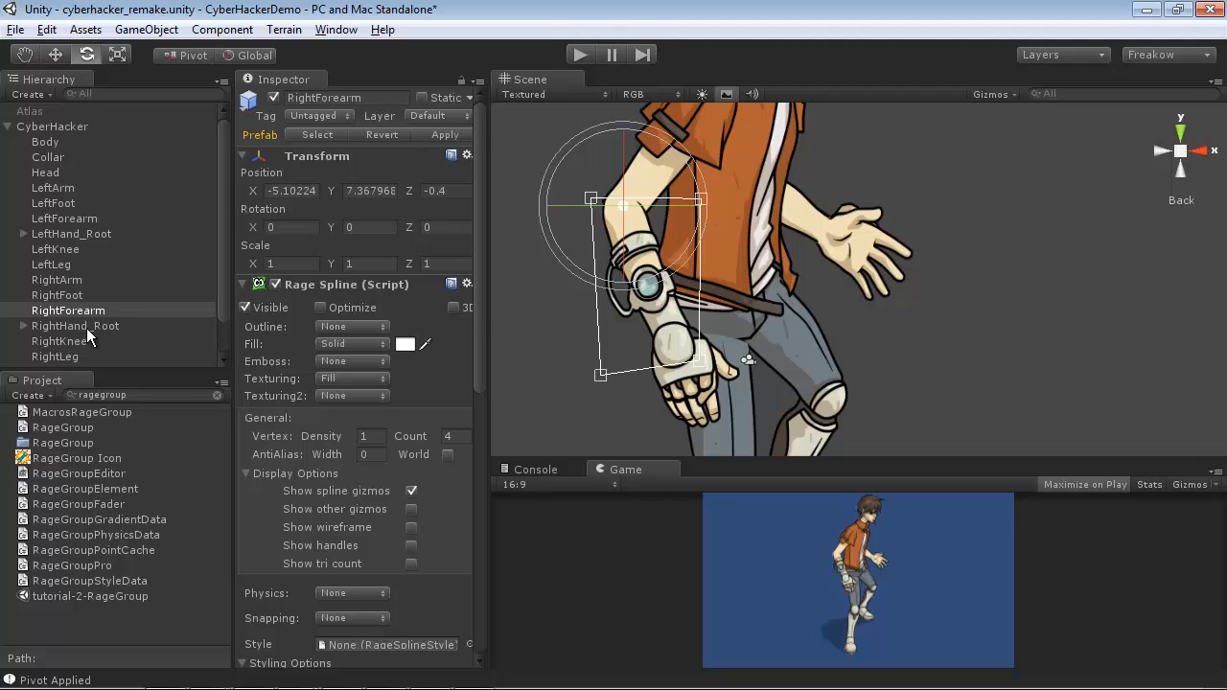
pyautogui.click(76, 326)
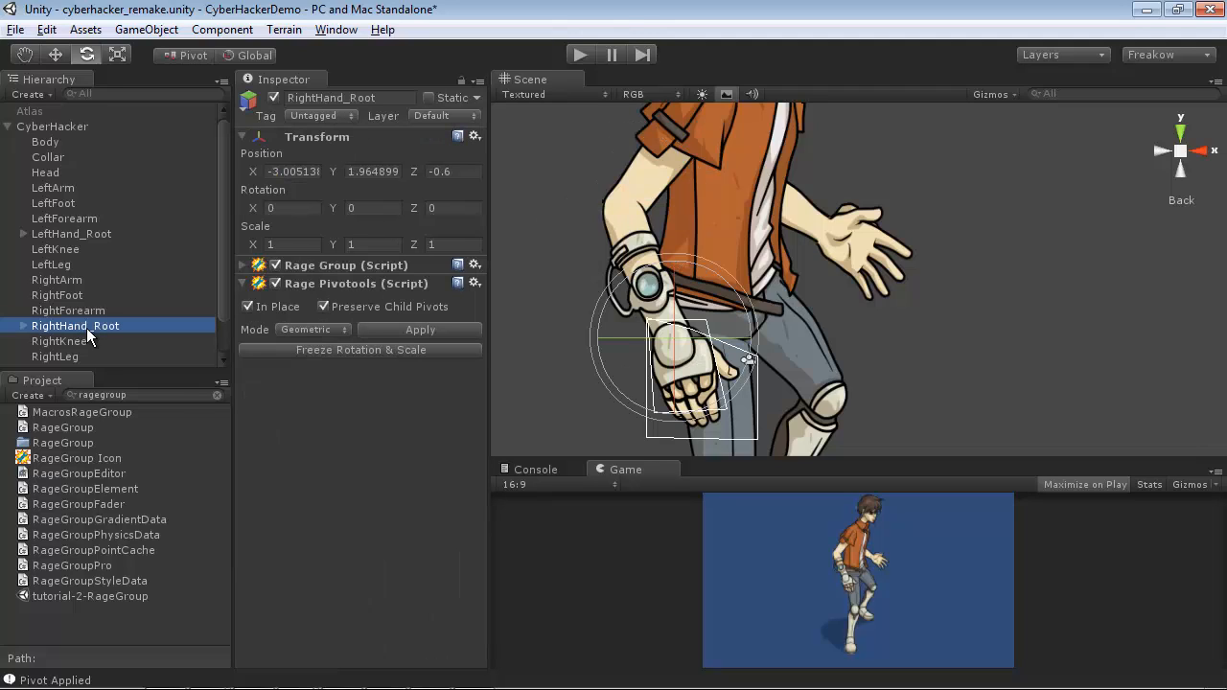
pyautogui.moveTo(77, 326); pyautogui.dragTo(63, 312)
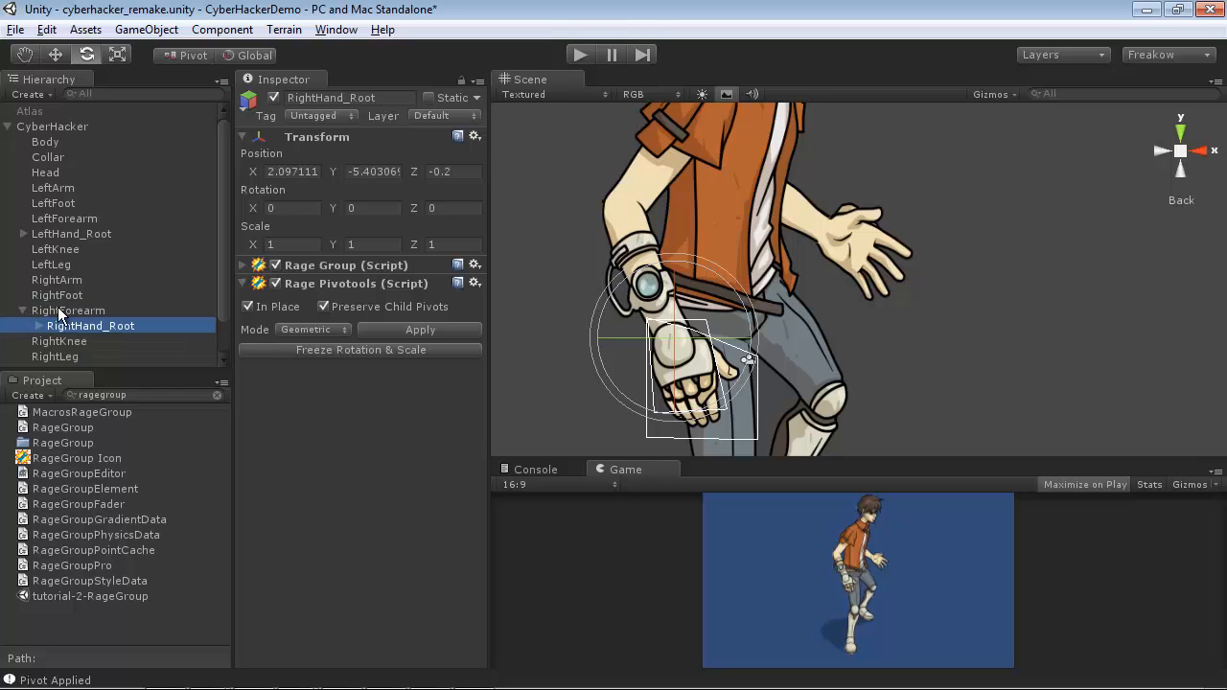
pyautogui.click(91, 280)
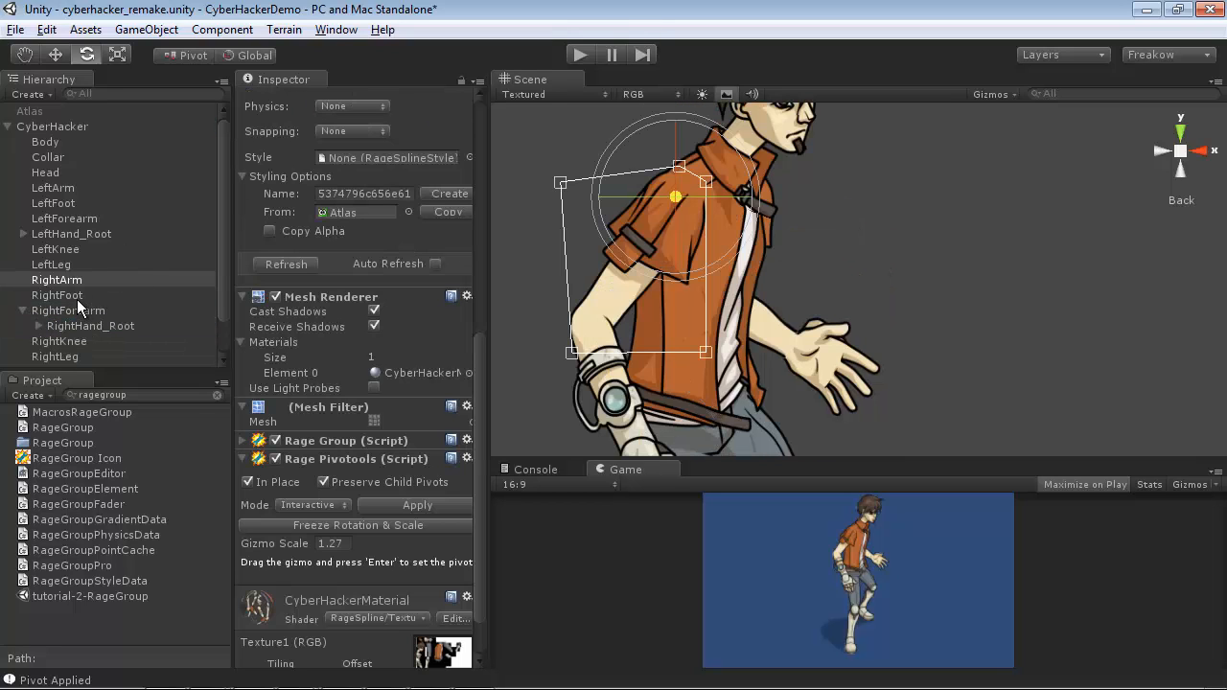
pyautogui.moveTo(78, 310); pyautogui.dragTo(81, 282)
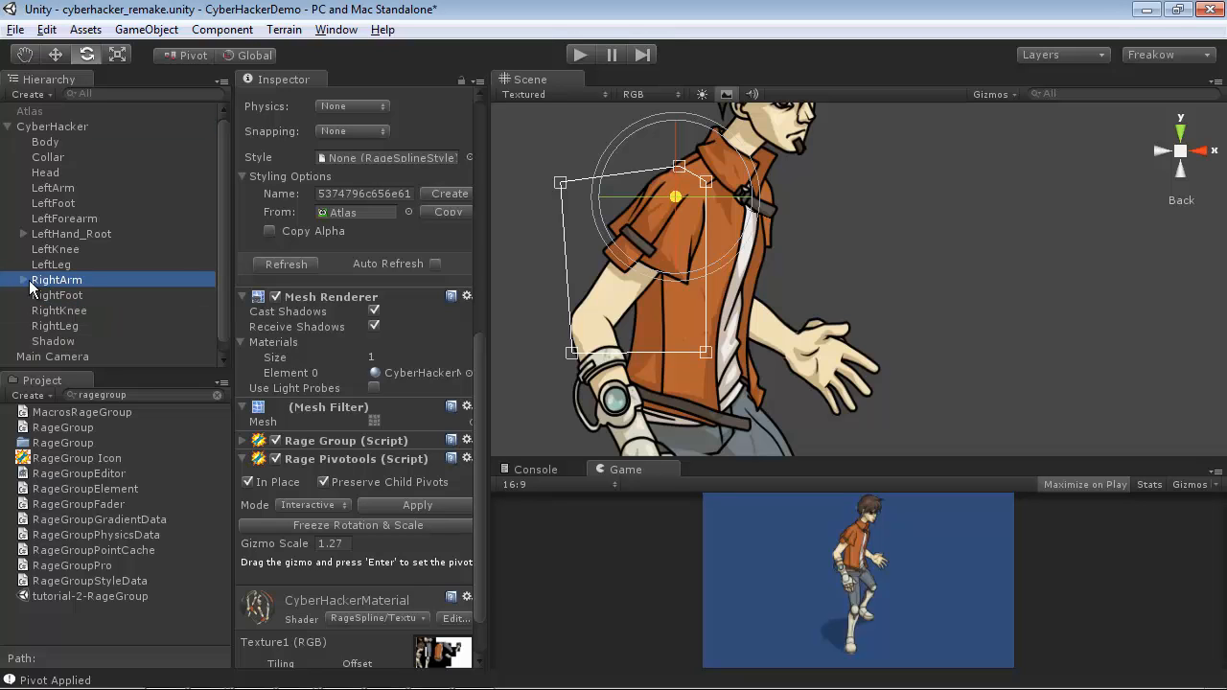
# Step: Test-rotate RightArm around its shoulder and RightForearm around its elbow, and undo the forearm rotation
pyautogui.moveTo(721, 136); pyautogui.dragTo(640, 631)
pyautogui.click(23, 280)
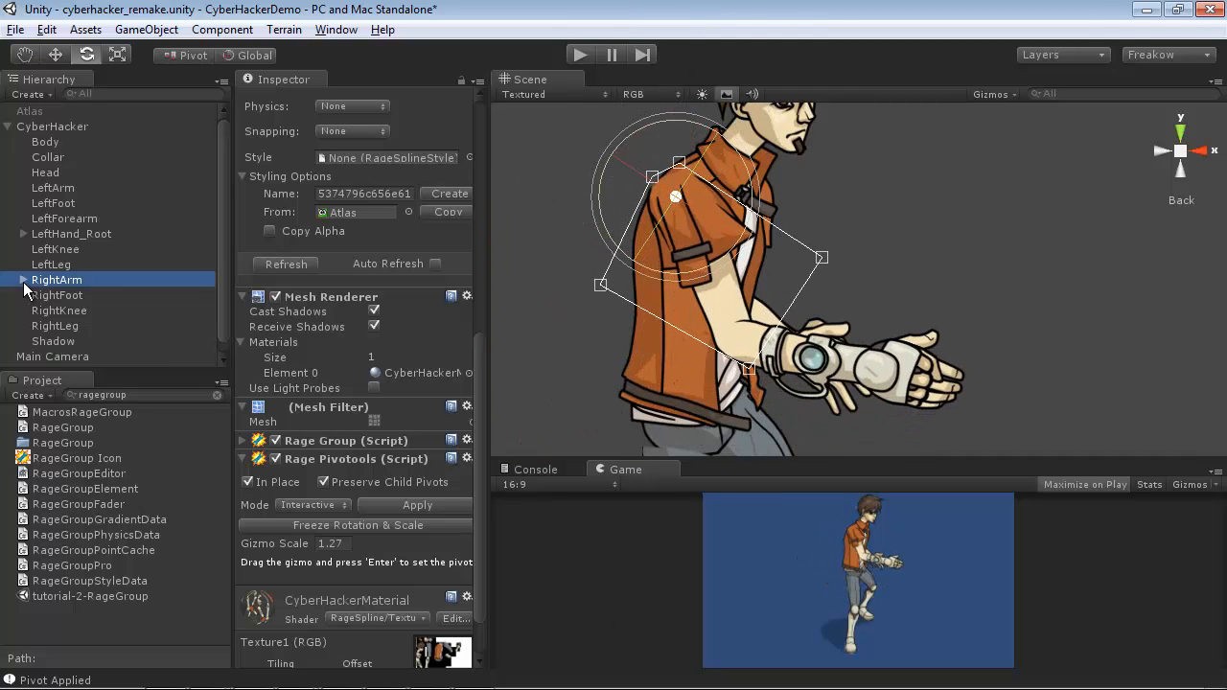
pyautogui.click(83, 295)
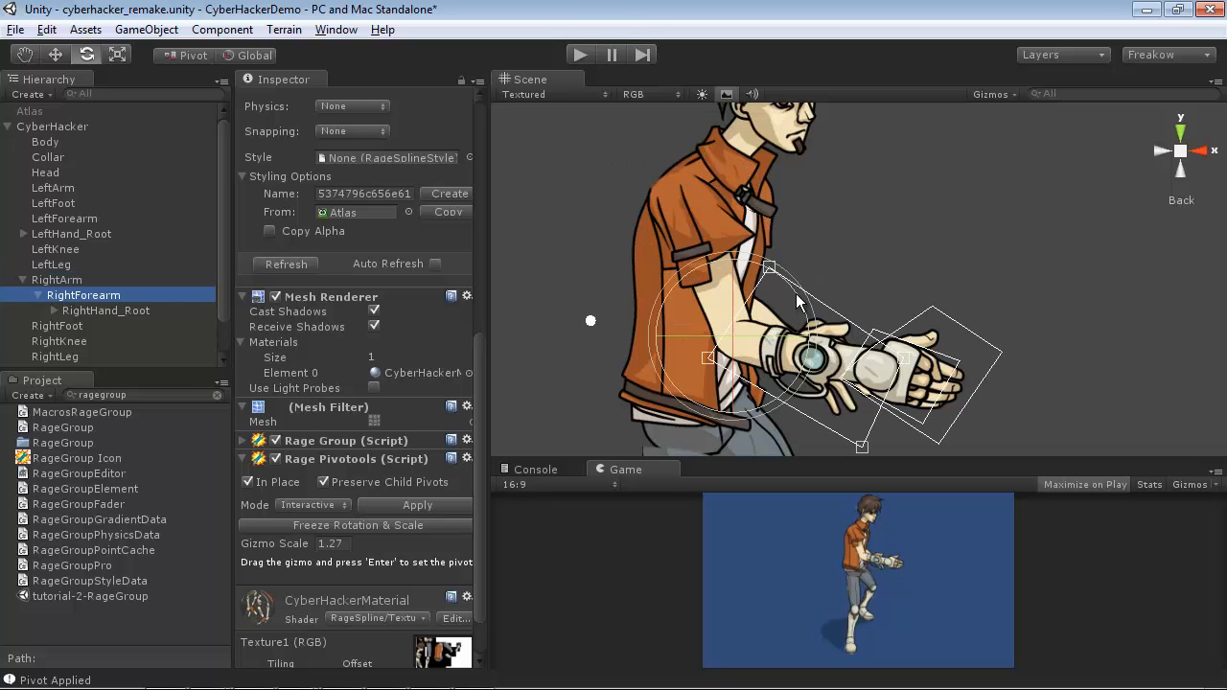
pyautogui.moveTo(802, 305); pyautogui.dragTo(742, 194)
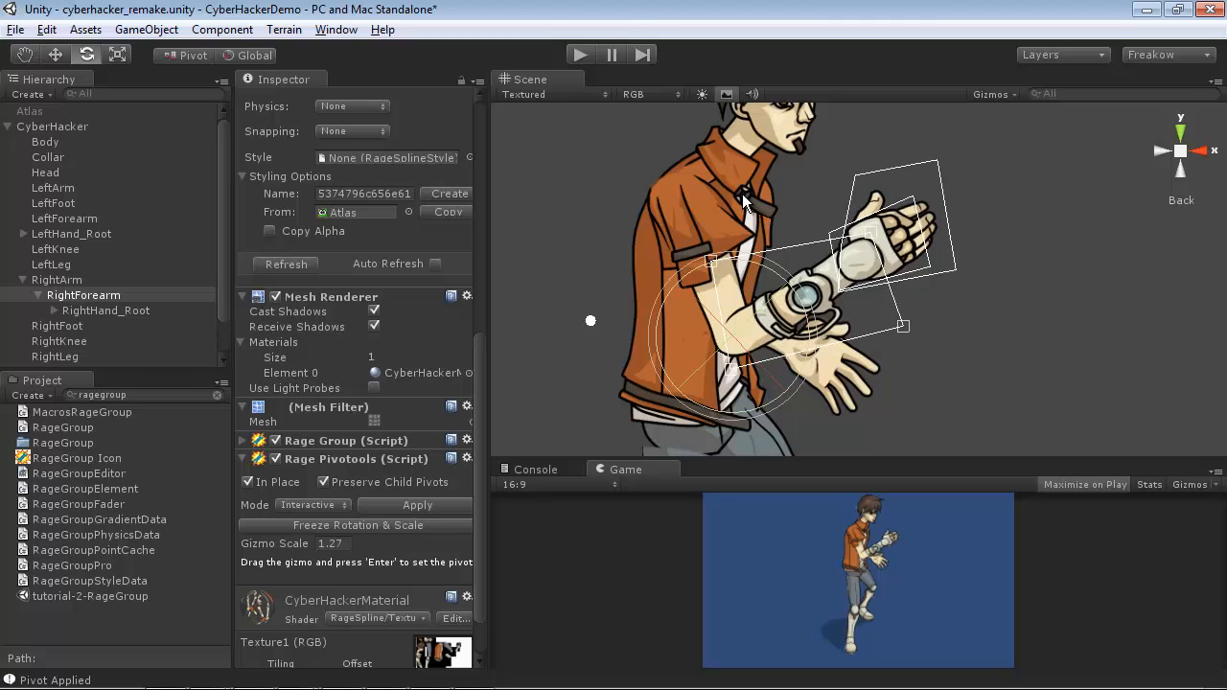
pyautogui.hotkey('ctrl', 'z')
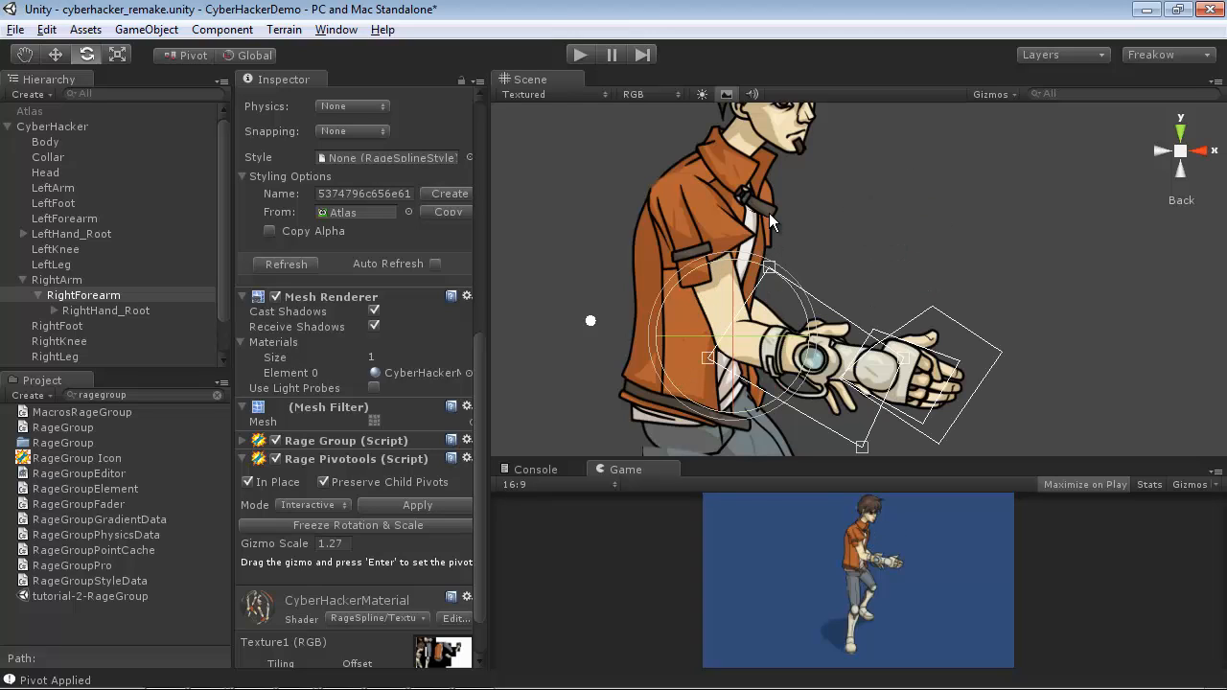
pyautogui.hotkey('ctrl', 'z')
# Step: Reset the Z rotation of RightArm, RightForearm and RightHand_Root together to 0
pyautogui.keyDown('shift'); pyautogui.click(92, 307); pyautogui.keyUp('shift')
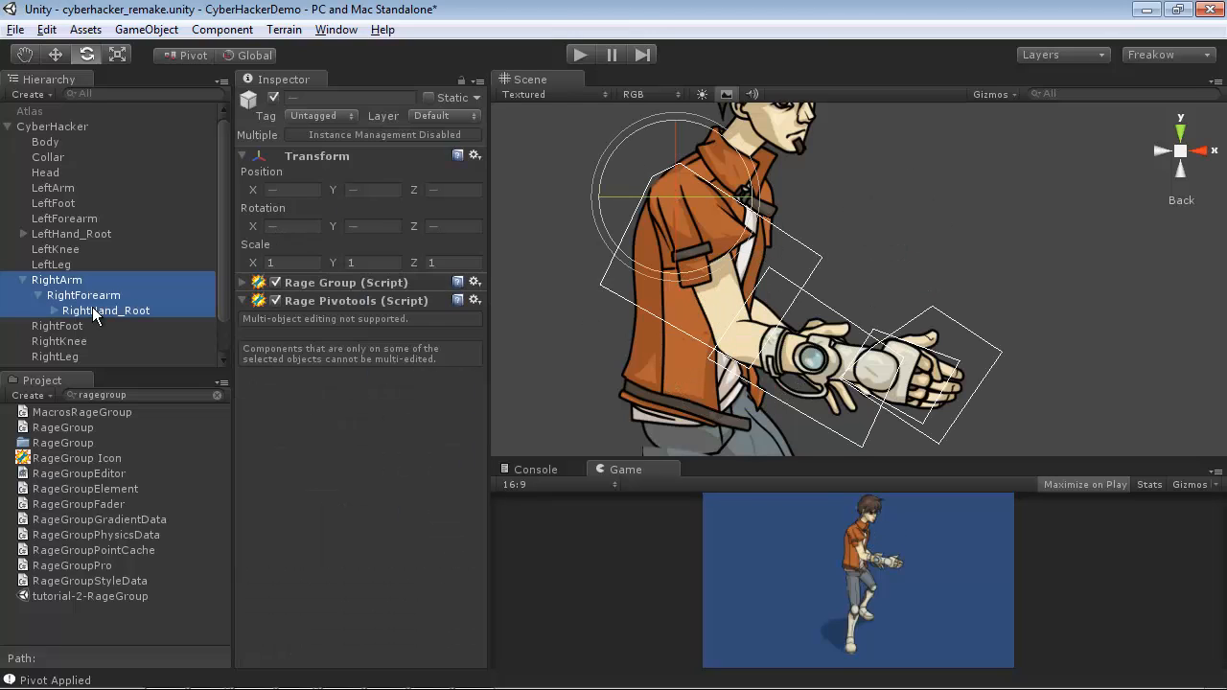
pyautogui.click(465, 227)
pyautogui.write('0')
pyautogui.press('Return')
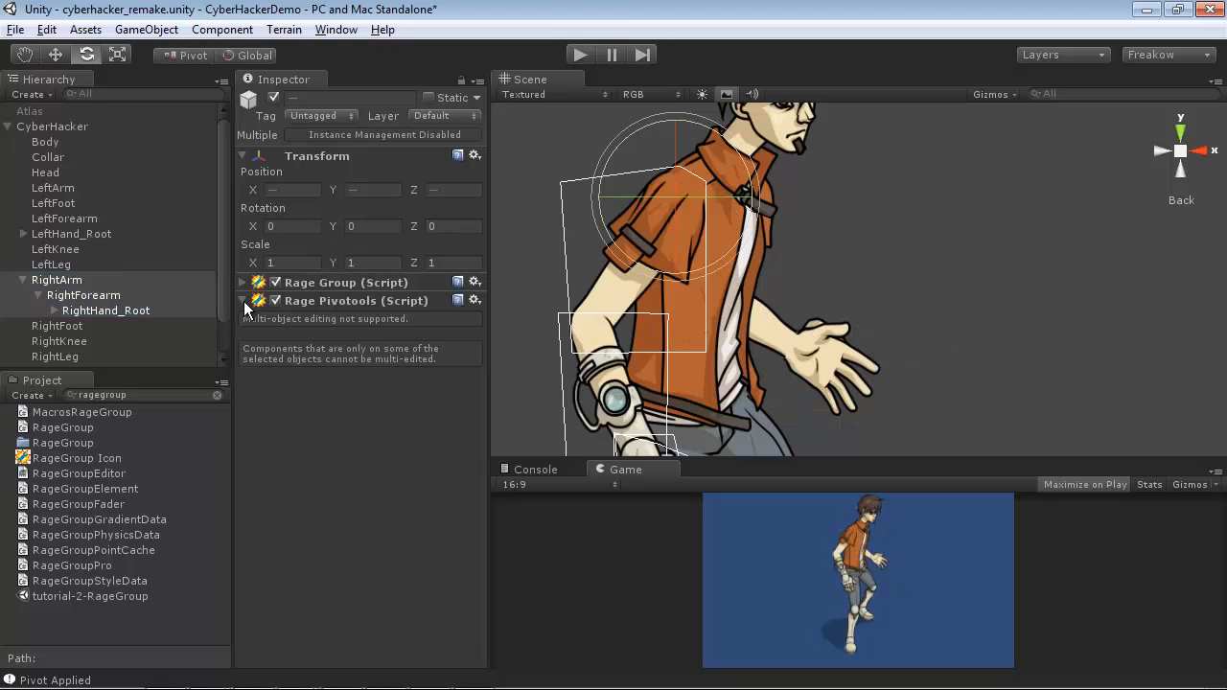
# Step: Test-rotate Body with its Collar and Head children around the waist and undo the rotation
pyautogui.click(64, 267)
pyautogui.click(64, 278)
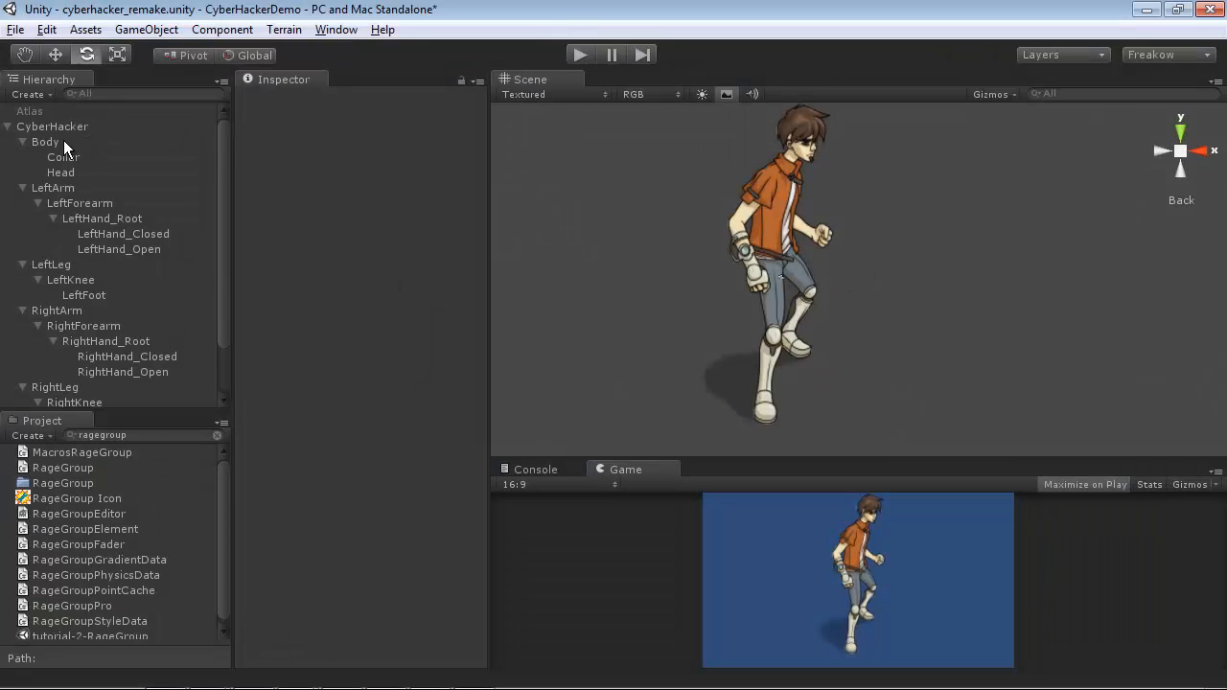
pyautogui.click(63, 142)
pyautogui.moveTo(868, 239); pyautogui.dragTo(850, 180)
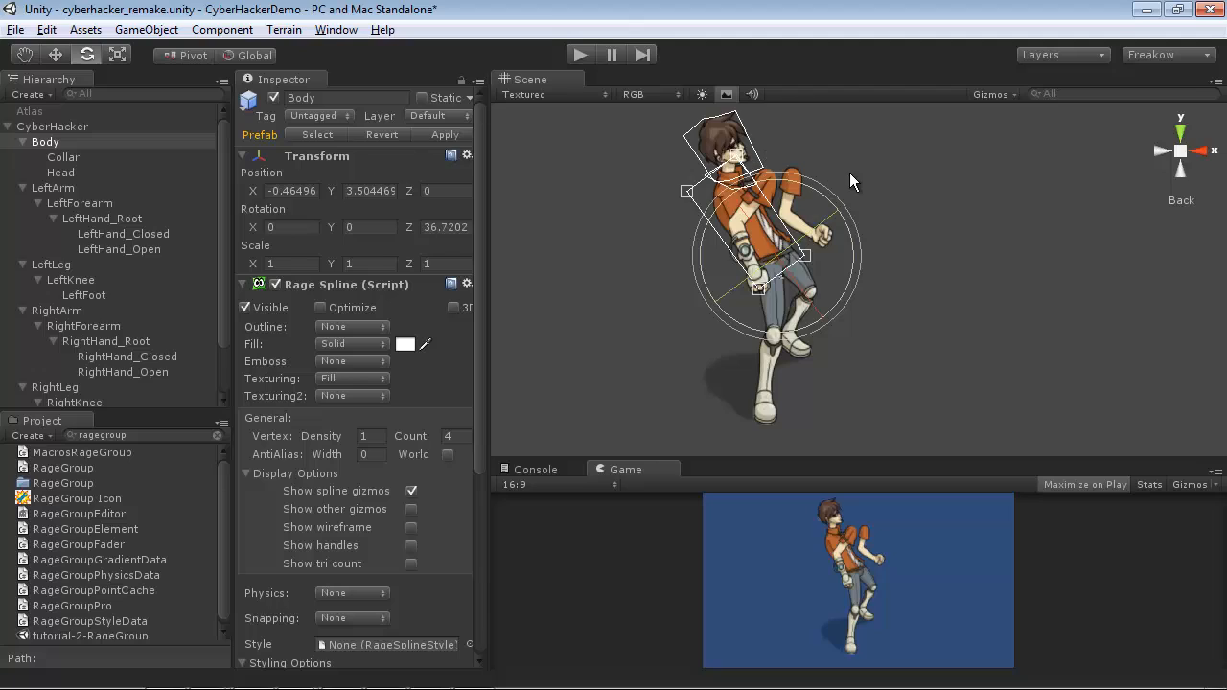
pyautogui.hotkey('ctrl', 'z')
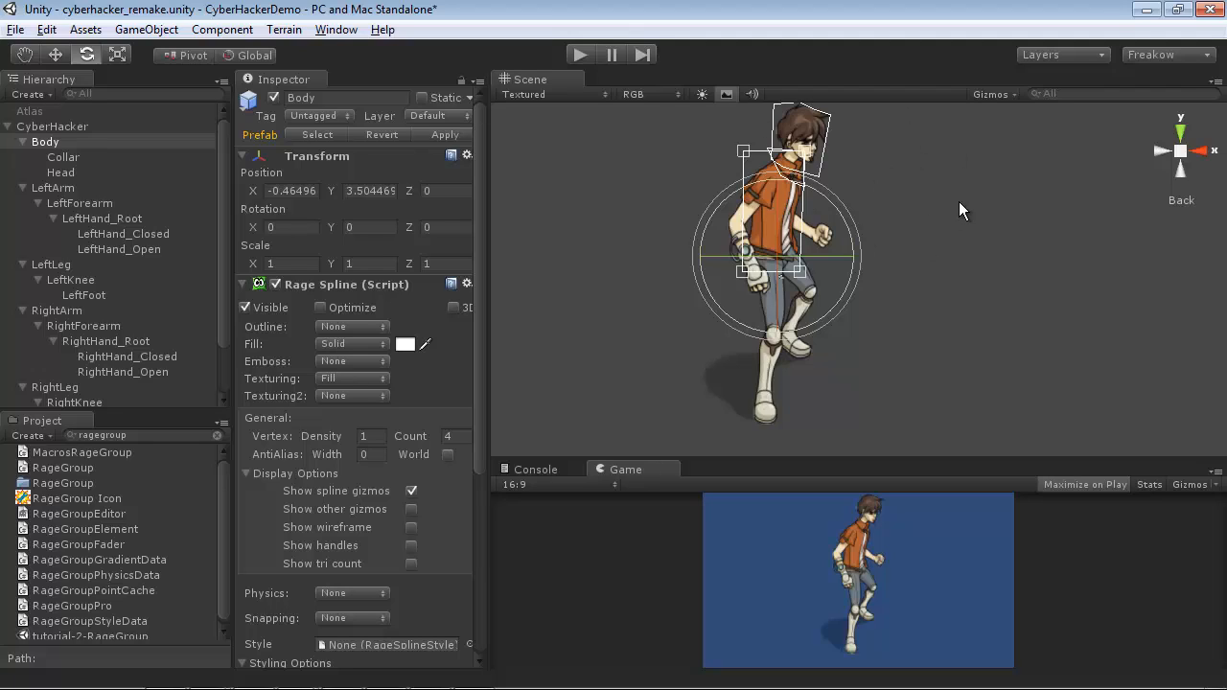
# Step: Parent LeftArm and RightArm, together with their child parts, under Body
pyautogui.moveTo(959, 201); pyautogui.dragTo(932, 240, button='middle')
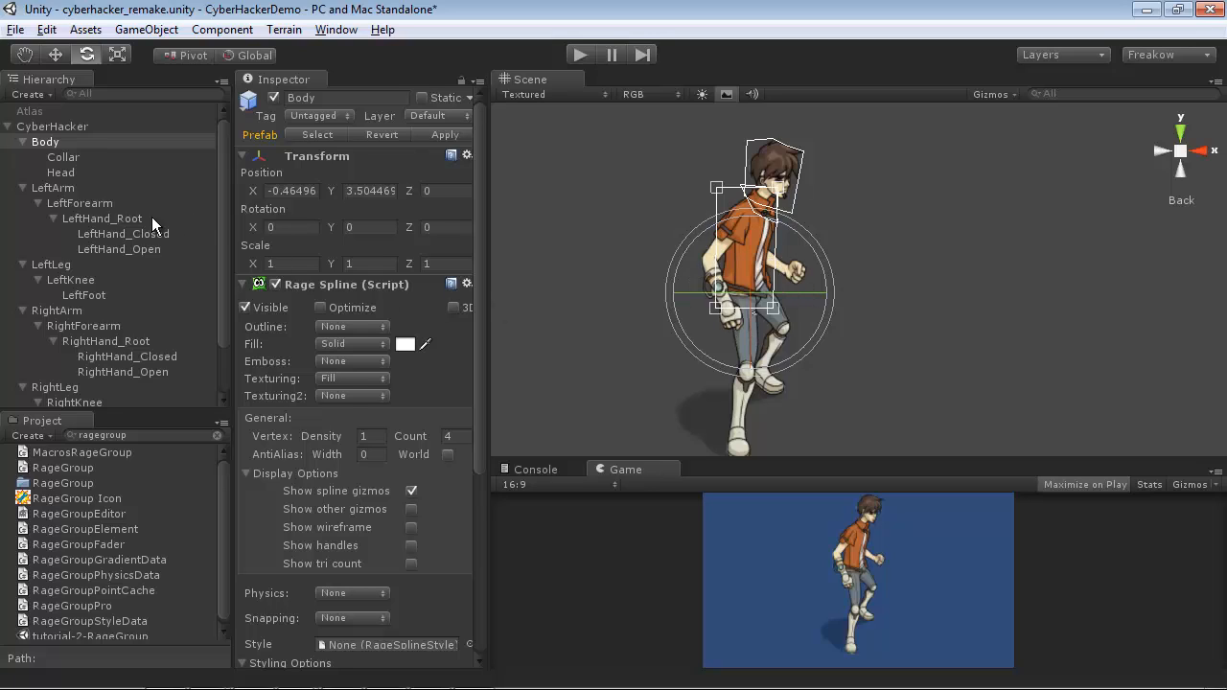
pyautogui.click(62, 311)
pyautogui.keyDown('ctrl'); pyautogui.click(54, 188); pyautogui.keyUp('ctrl')
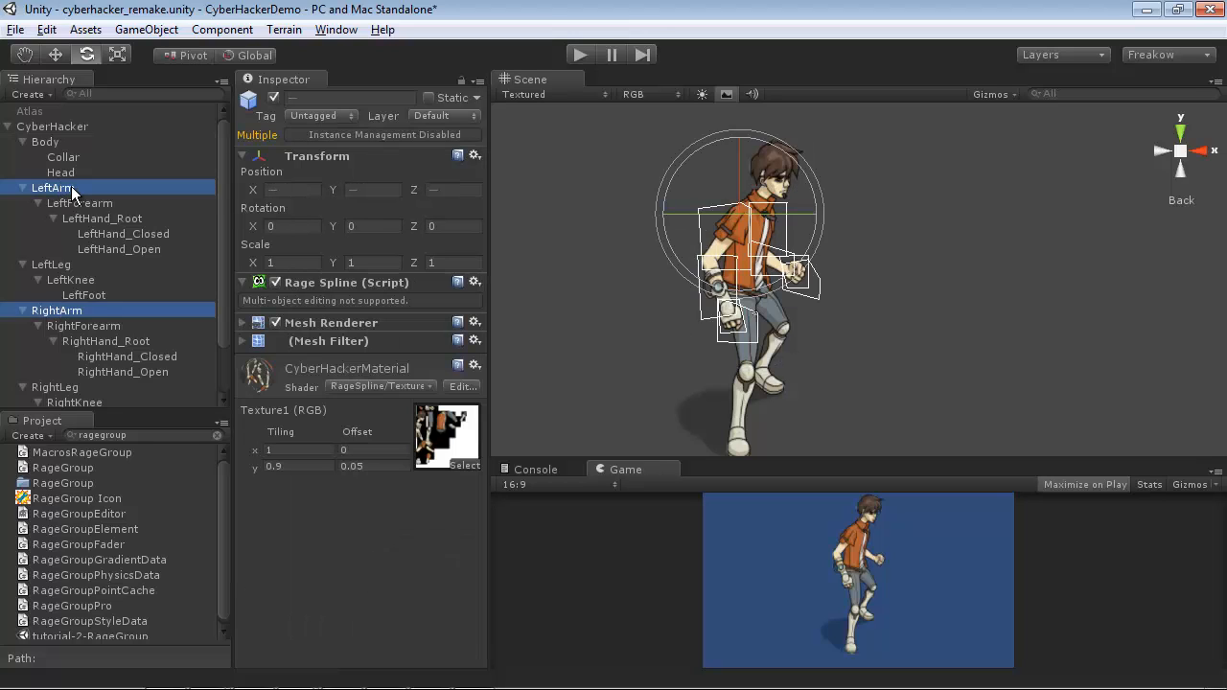
pyautogui.moveTo(72, 190); pyautogui.dragTo(51, 148)
# Step: Test-rotate Body with both arms attached and undo the rotation
pyautogui.click(46, 142)
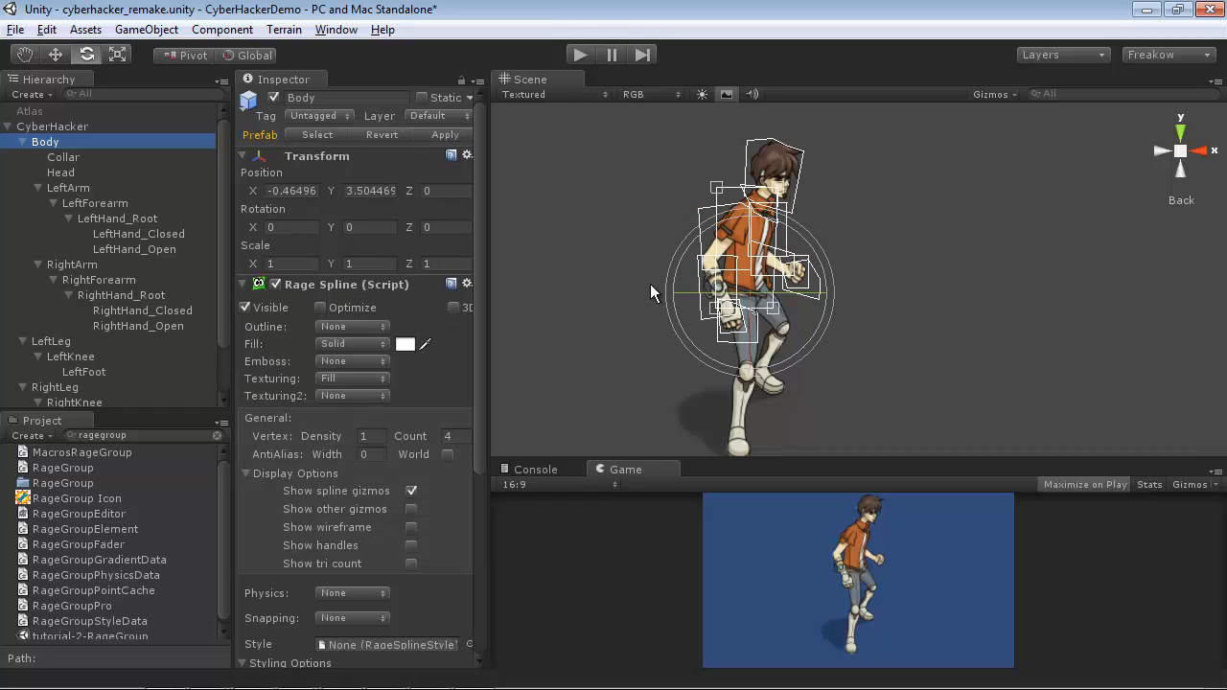
pyautogui.moveTo(816, 324); pyautogui.dragTo(813, 261)
pyautogui.hotkey('ctrl', 'z')
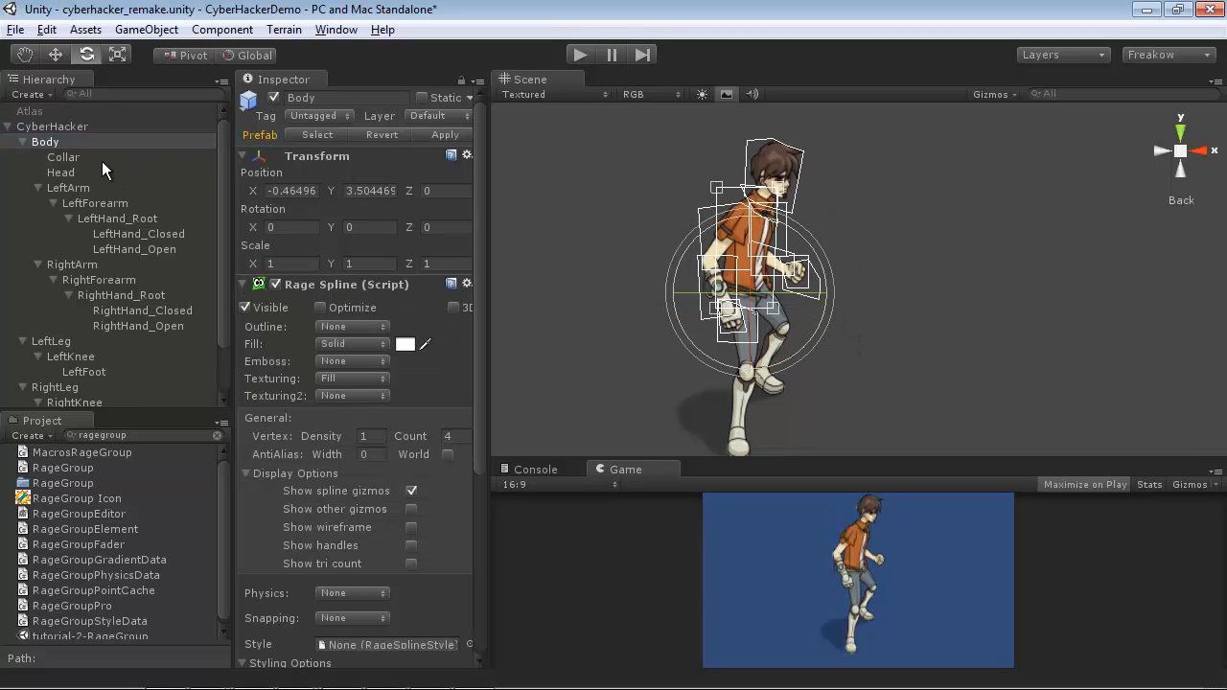
# Step: Disable Show spline gizmos from Collar's Rage Spline display options, and test-rotate Body again, undoing the rotation
pyautogui.click(102, 159)
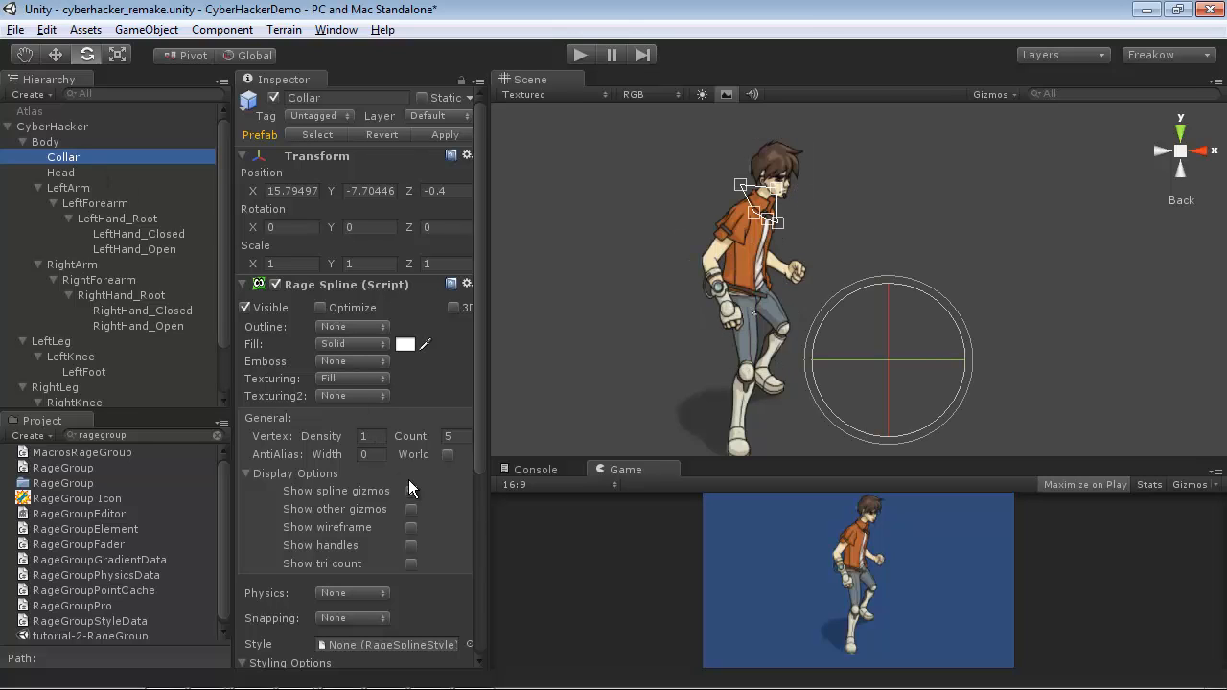
pyautogui.click(411, 490)
pyautogui.click(45, 142)
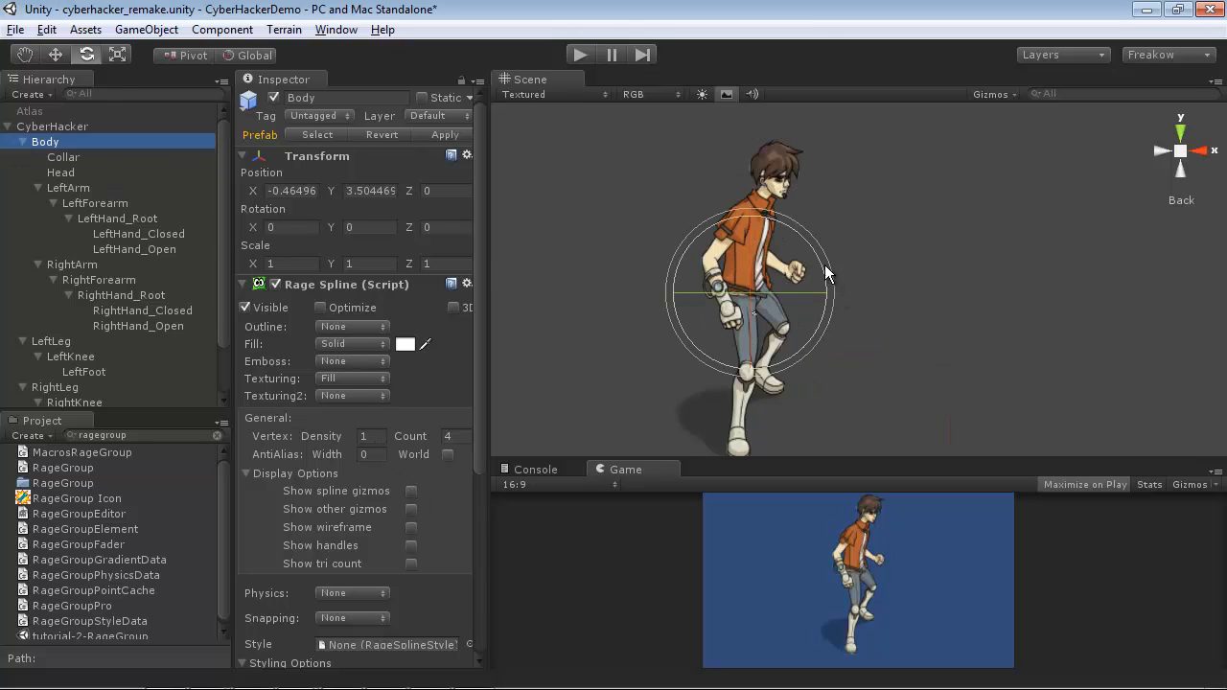
pyautogui.moveTo(805, 248); pyautogui.dragTo(777, 188)
pyautogui.hotkey('ctrl', 'z')
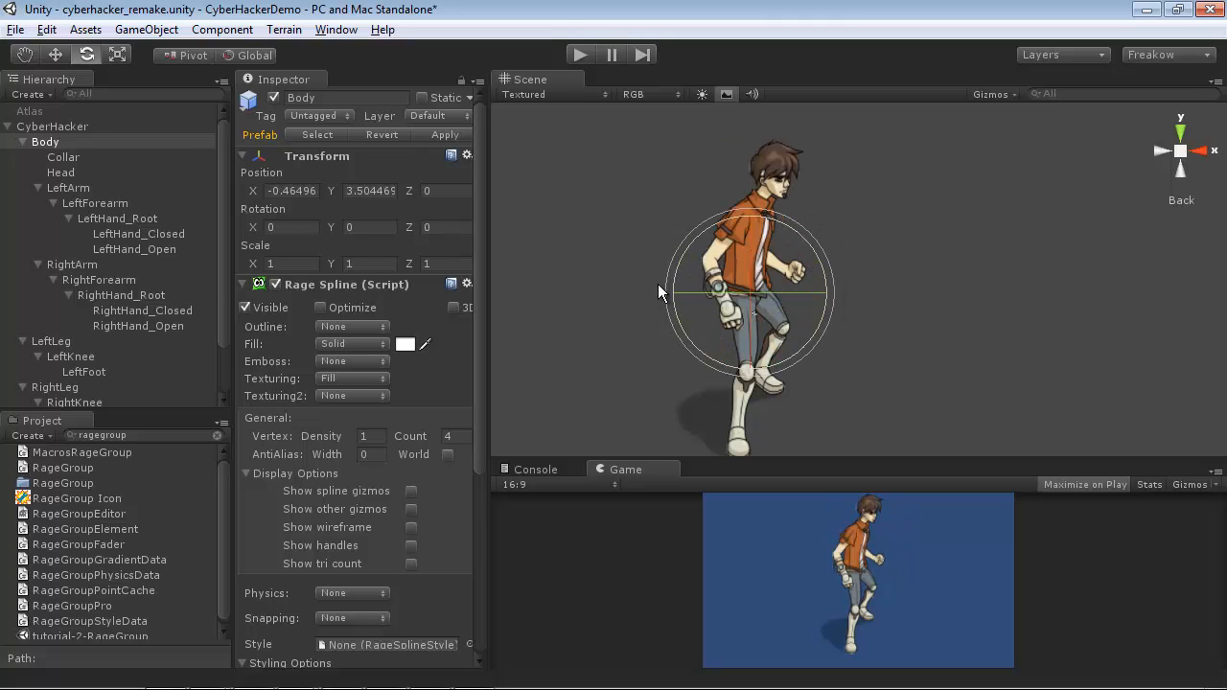
# Step: Create an empty game object for the left leg and name it LeftLeg_null
pyautogui.moveTo(220, 274); pyautogui.dragTo(220, 304)
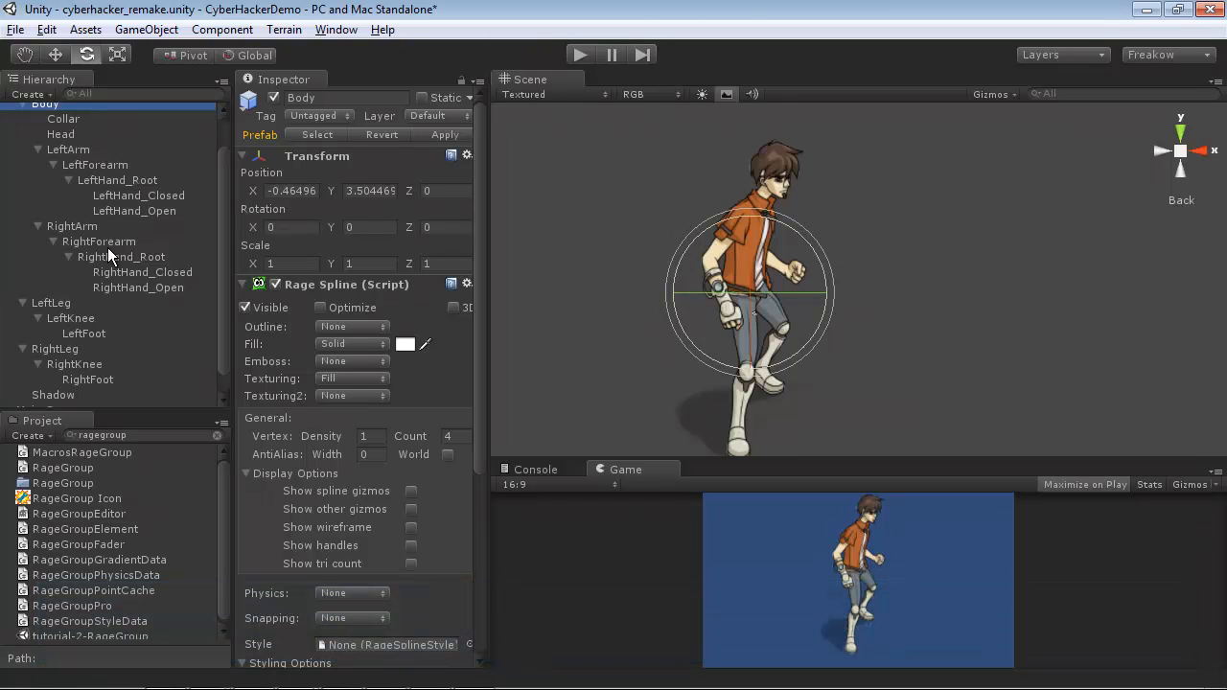
pyautogui.click(59, 306)
pyautogui.click(61, 351)
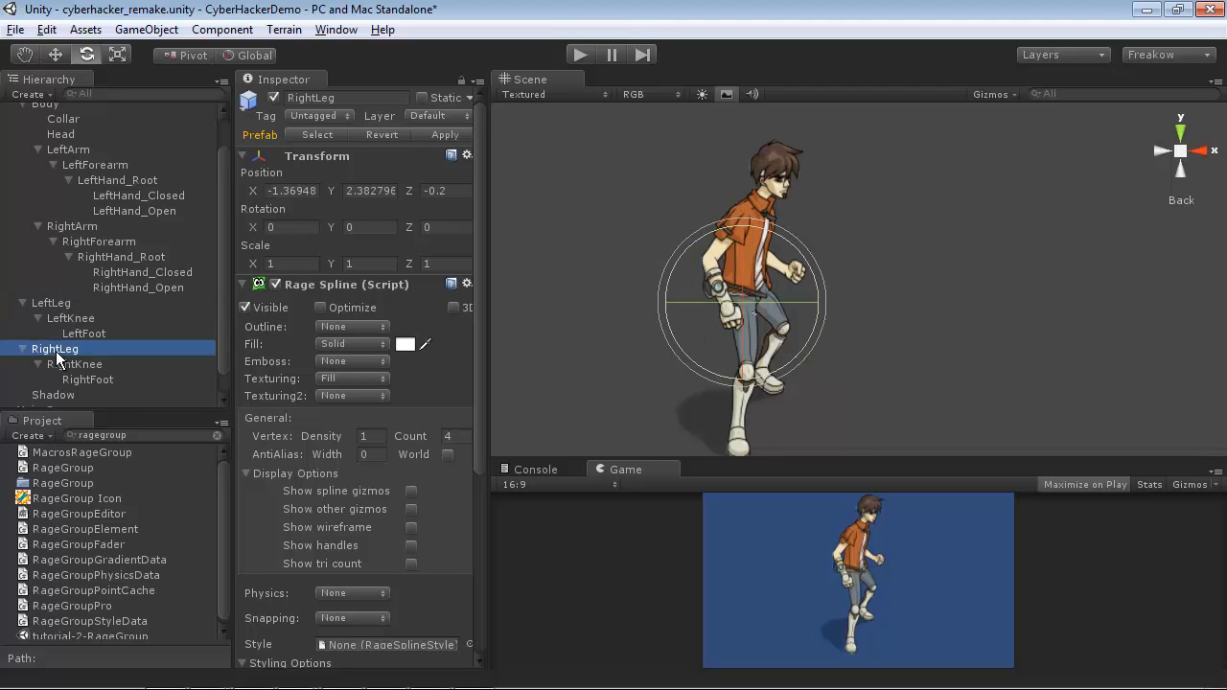
pyautogui.scroll(-1, 84, 331)
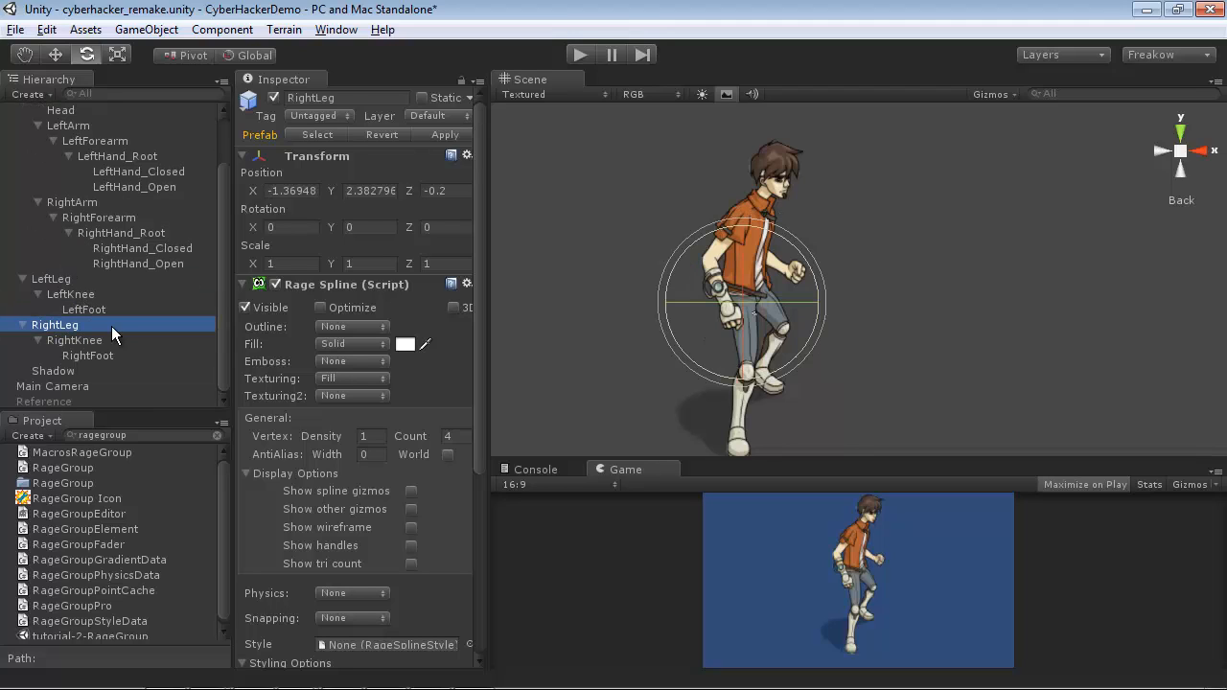
pyautogui.hotkey('ctrl', 'shift', 'n')
pyautogui.click(77, 386)
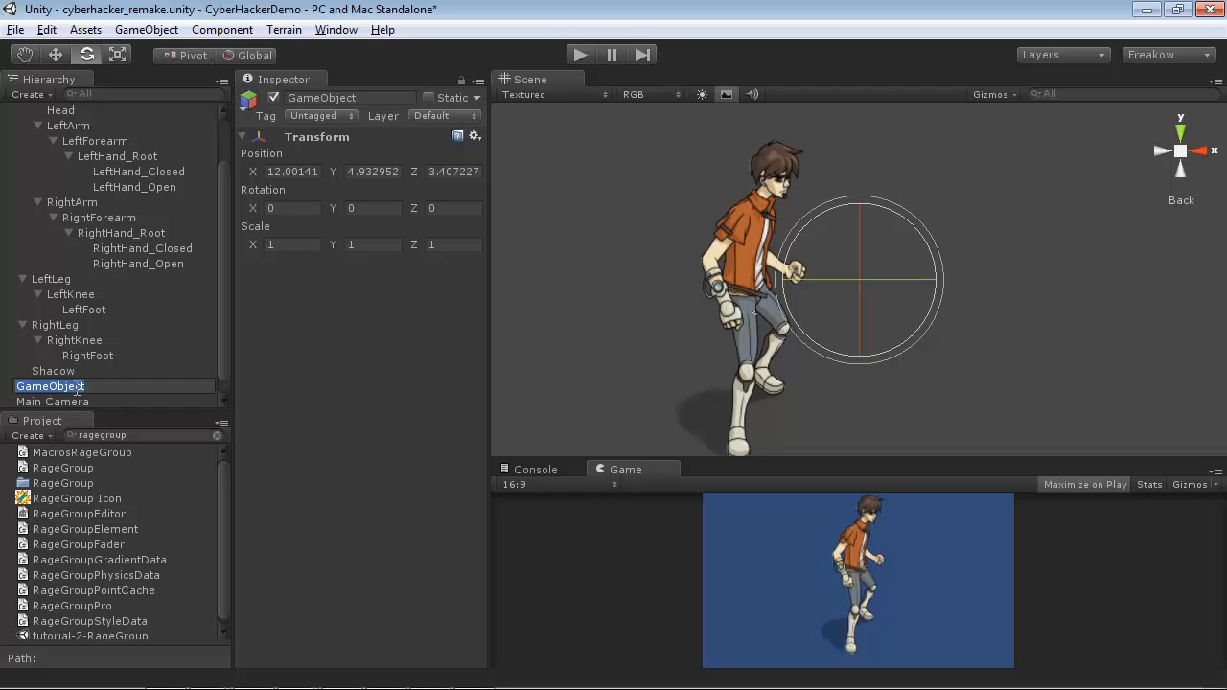
pyautogui.write('LeftLeg')
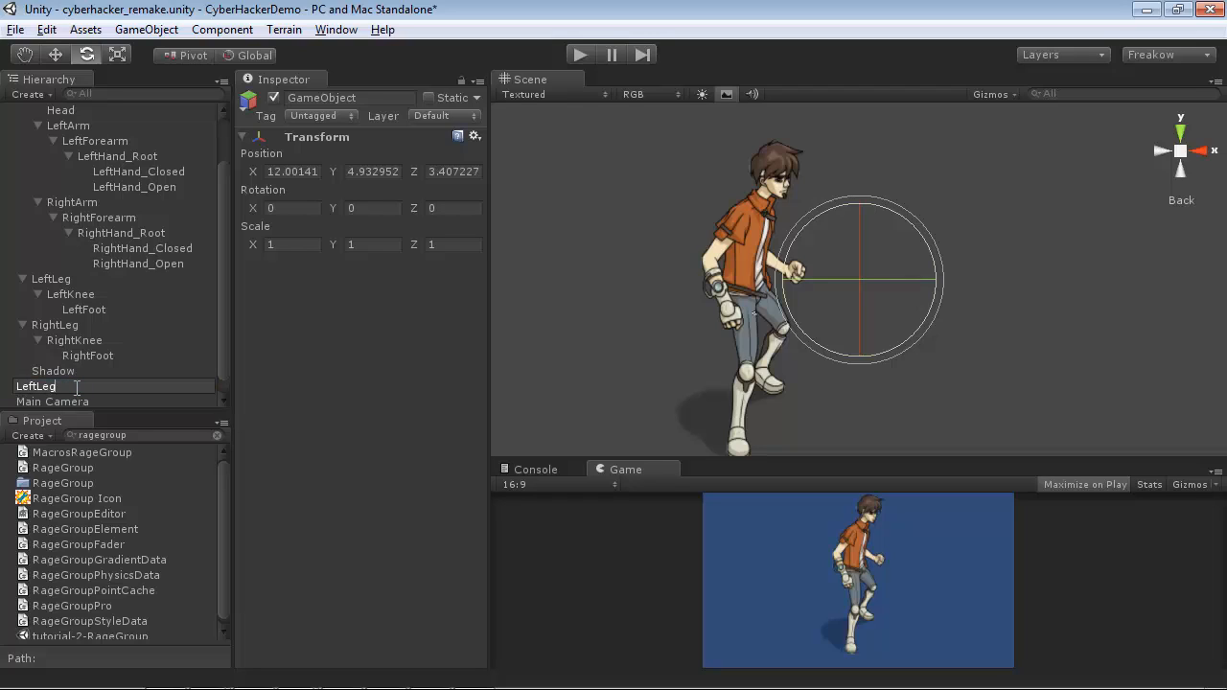
pyautogui.write('_null')
pyautogui.press('Return')
# Step: Make a copy of LeftLeg_null named RightLeg_null and parent both null objects under Body
pyautogui.hotkey('ctrl', 'd')
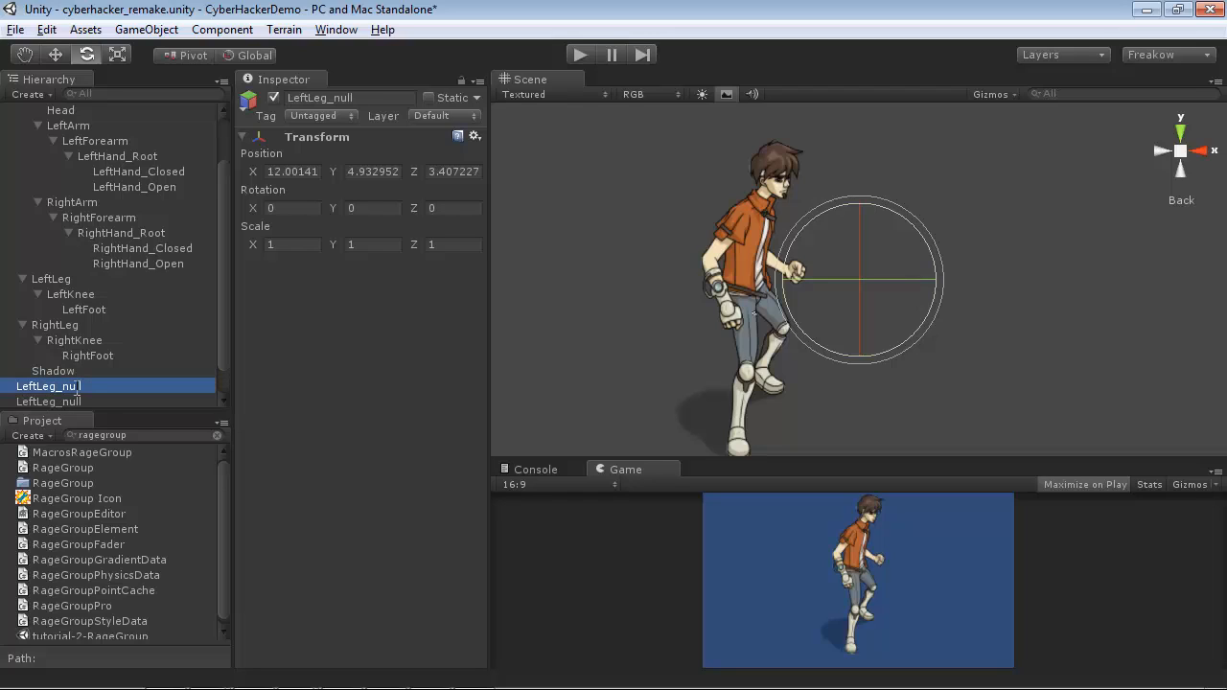
pyautogui.click(46, 398)
pyautogui.press('F2')
pyautogui.moveTo(42, 397); pyautogui.dragTo(2, 397)
pyautogui.write('RightL')
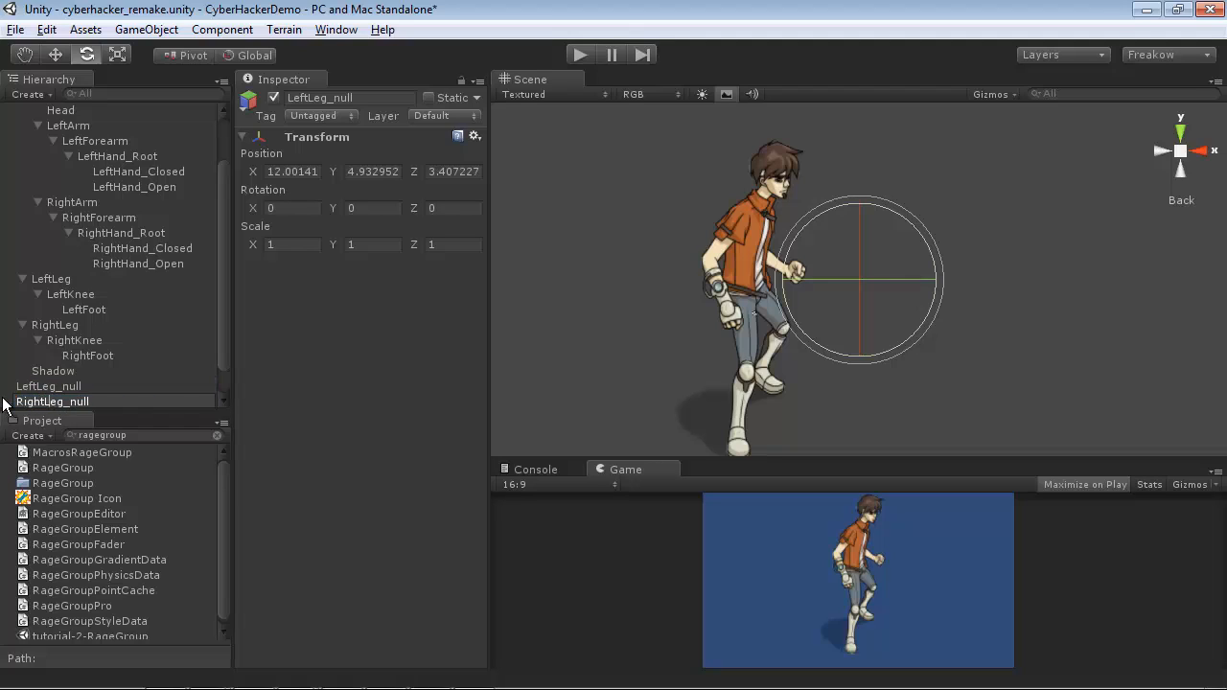
pyautogui.press('Return')
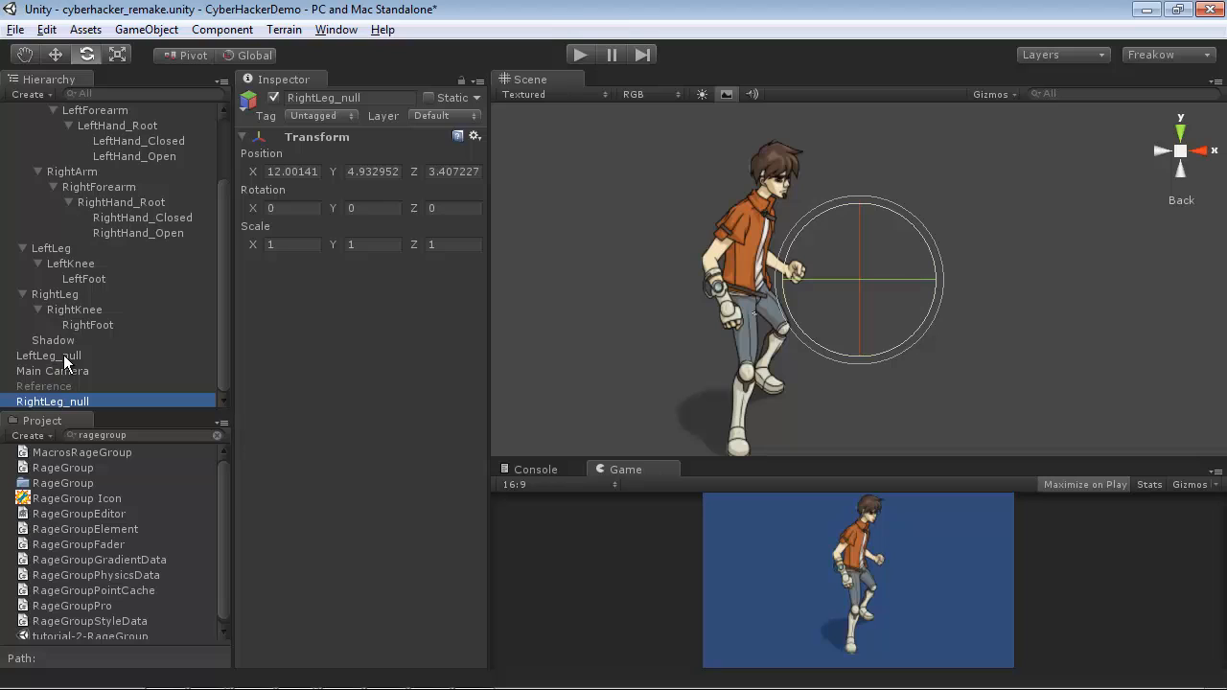
pyautogui.keyDown('ctrl'); pyautogui.click(69, 358); pyautogui.keyUp('ctrl')
pyautogui.moveTo(69, 361); pyautogui.dragTo(57, 144)
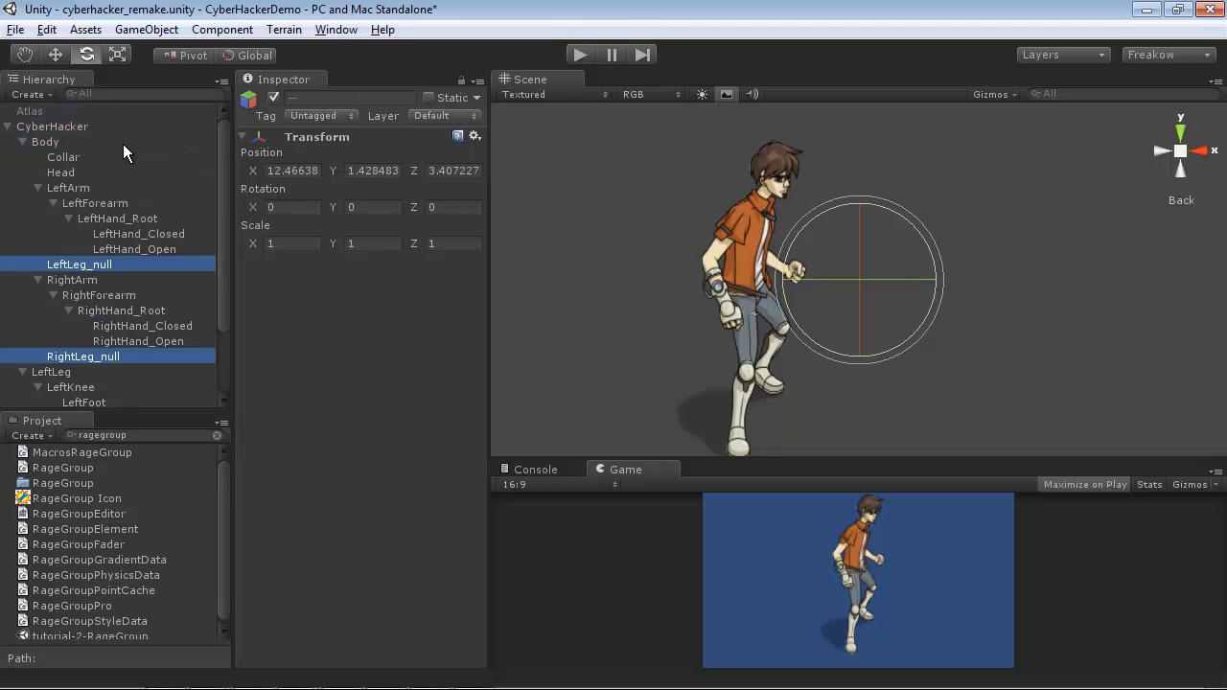
# Step: Add a Rage Constraint component to both LeftLeg_null and RightLeg_null
pyautogui.scroll(-3, 127, 259)
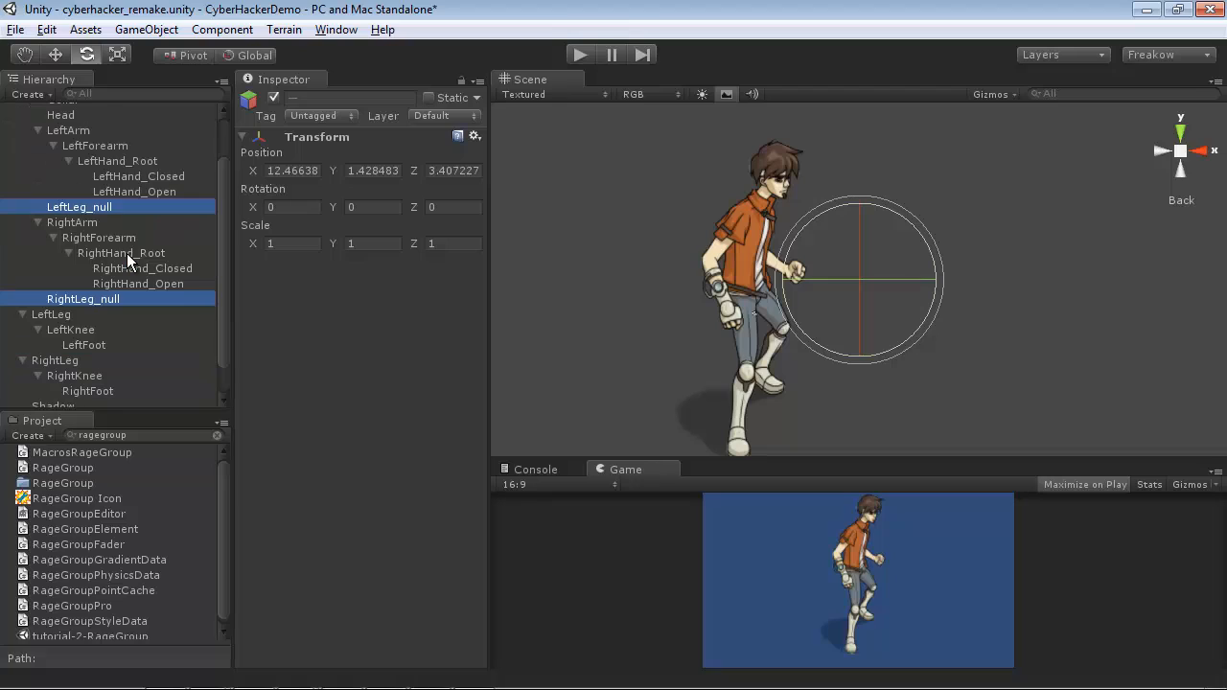
pyautogui.click(100, 212)
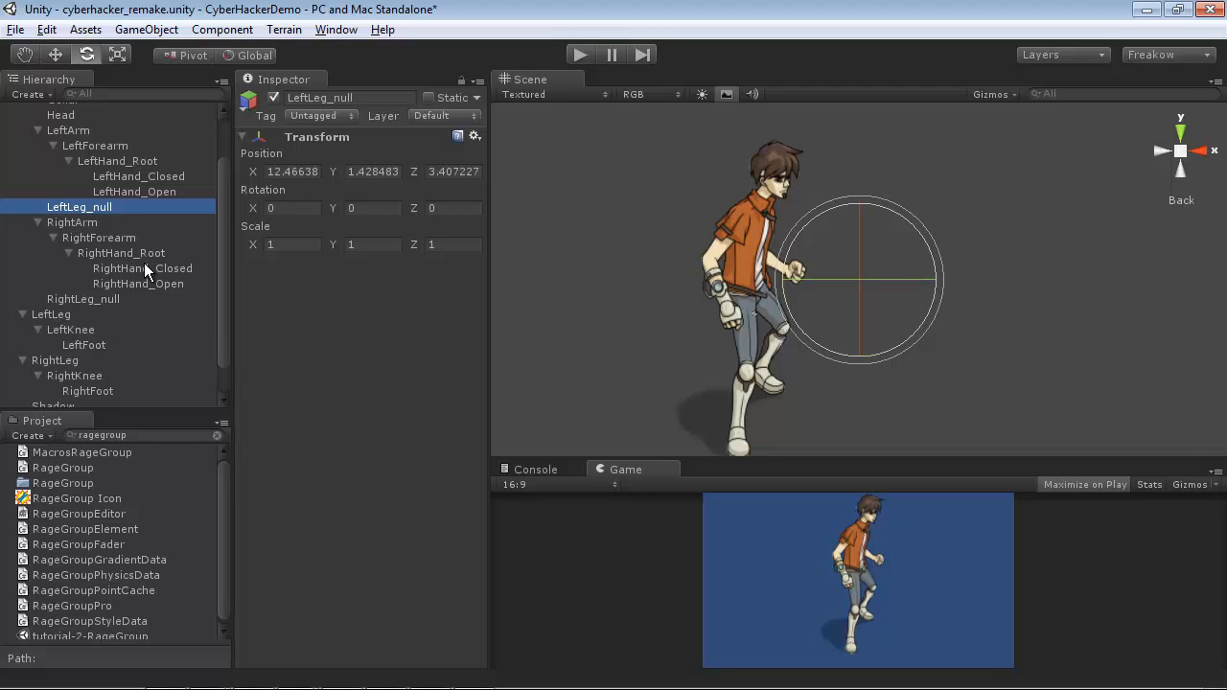
pyautogui.scroll(3, 144, 264)
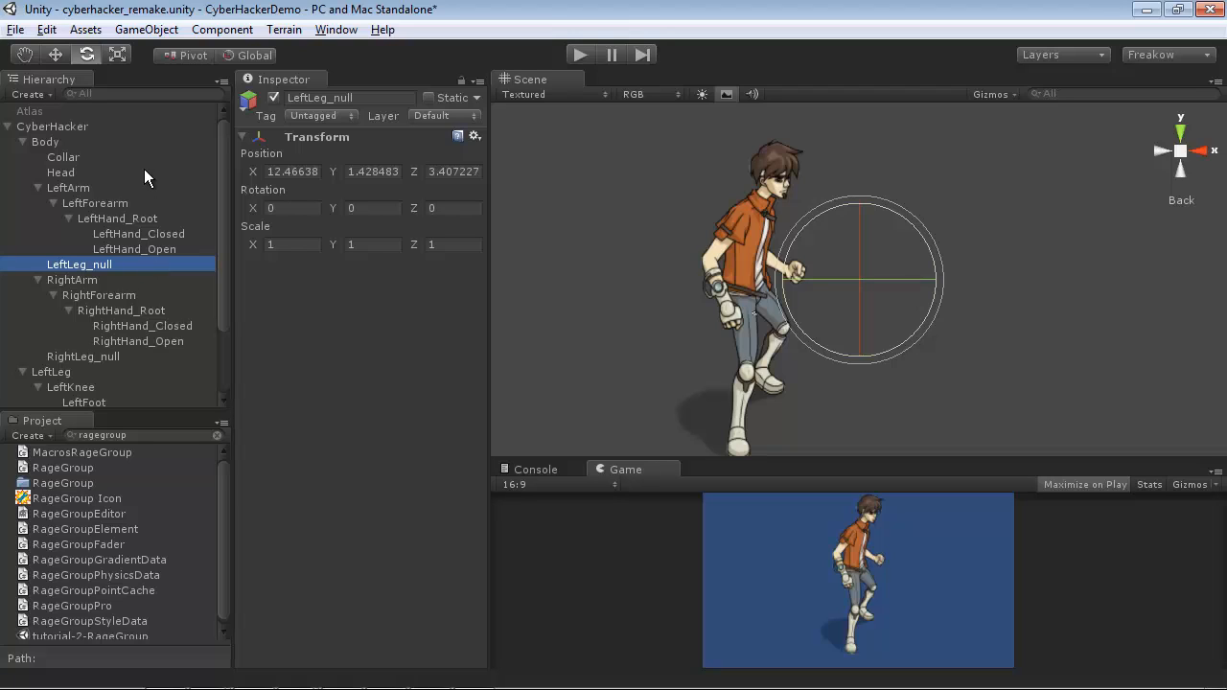
pyautogui.keyDown('ctrl'); pyautogui.click(88, 357); pyautogui.keyUp('ctrl')
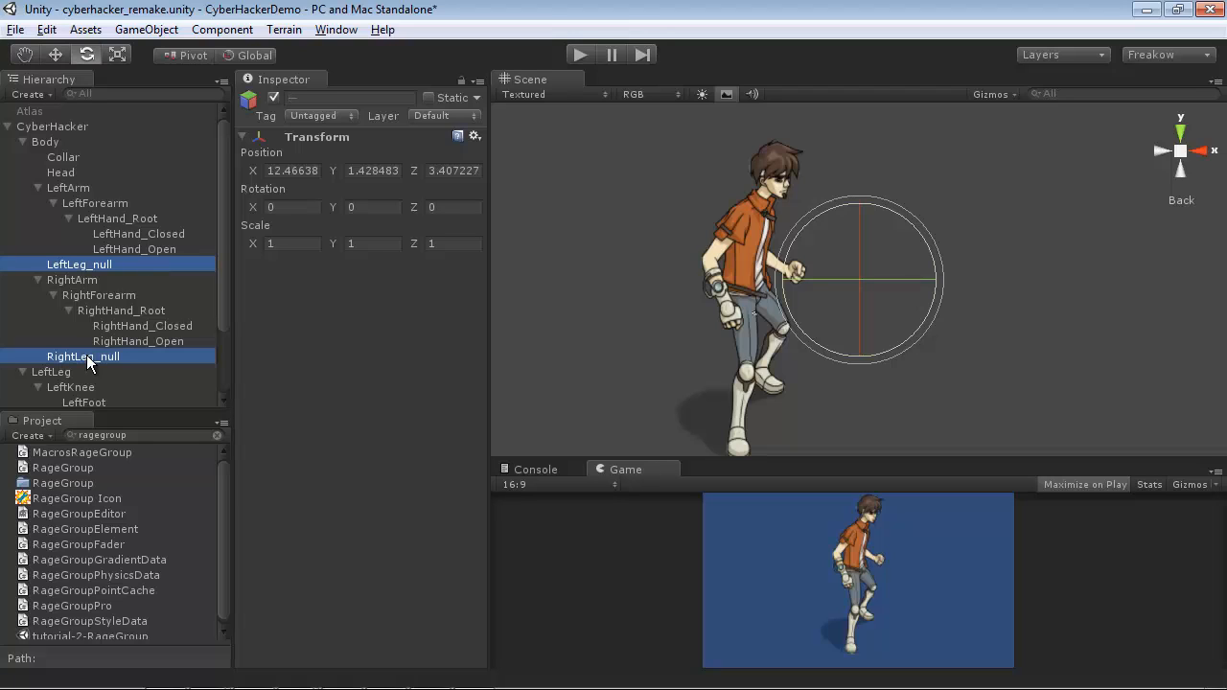
pyautogui.click(223, 30)
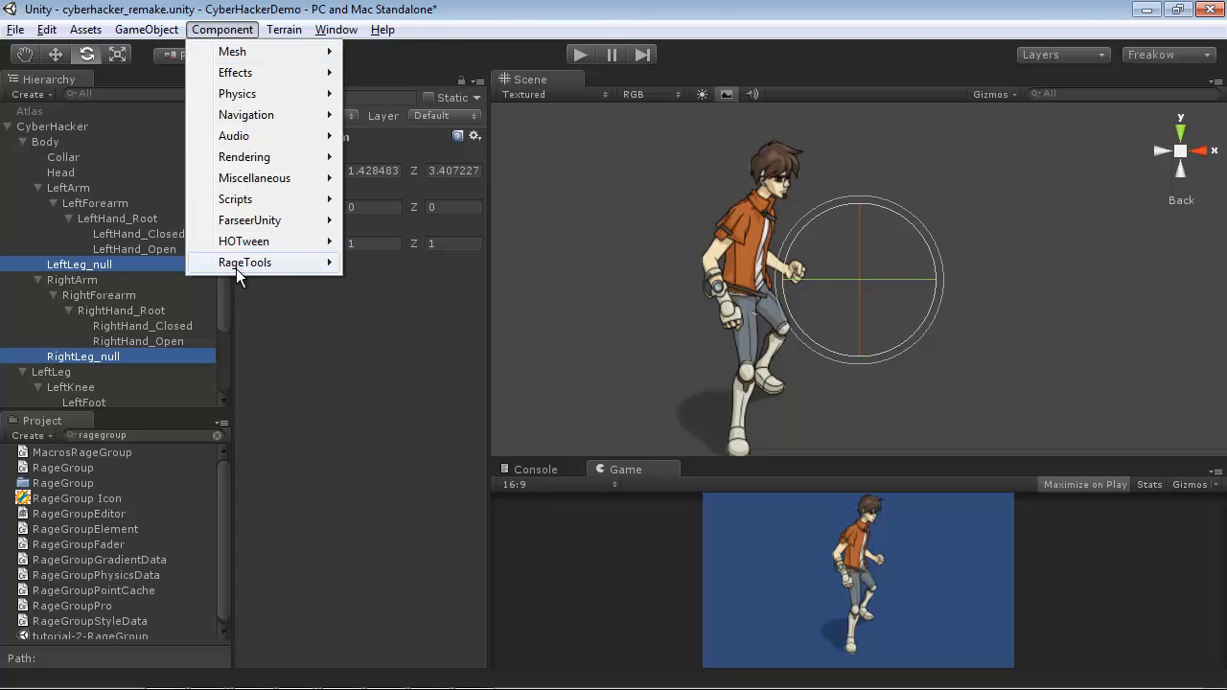
pyautogui.moveTo(235, 267)
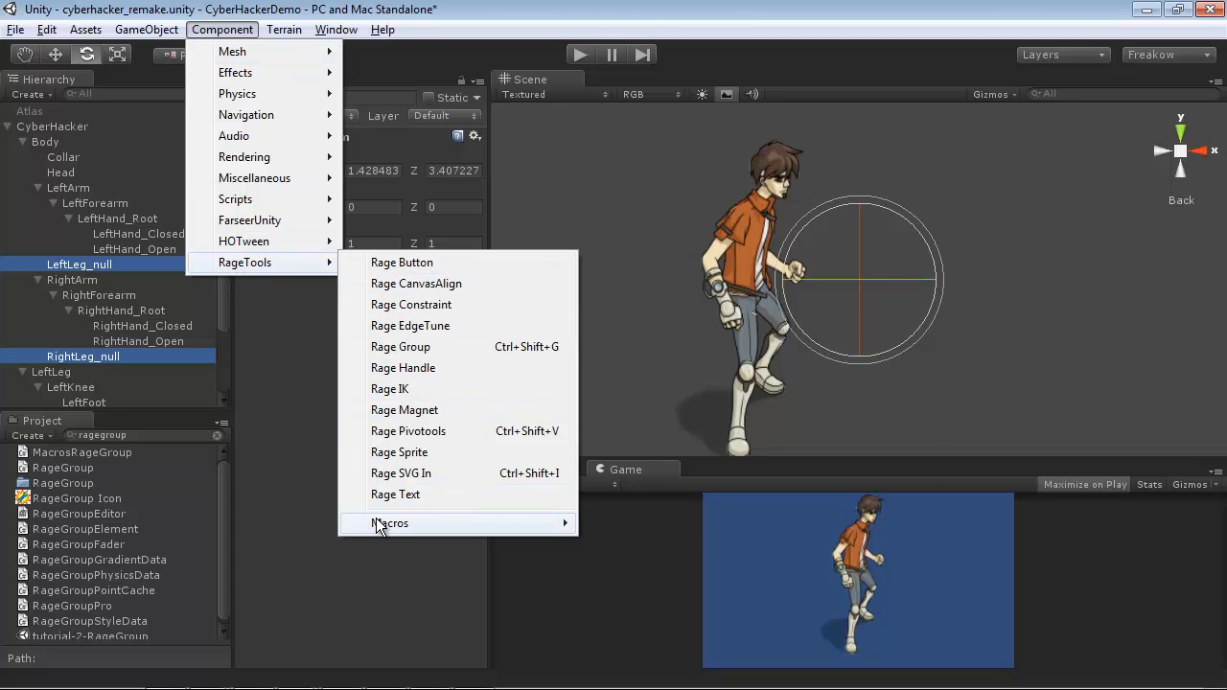
pyautogui.click(418, 305)
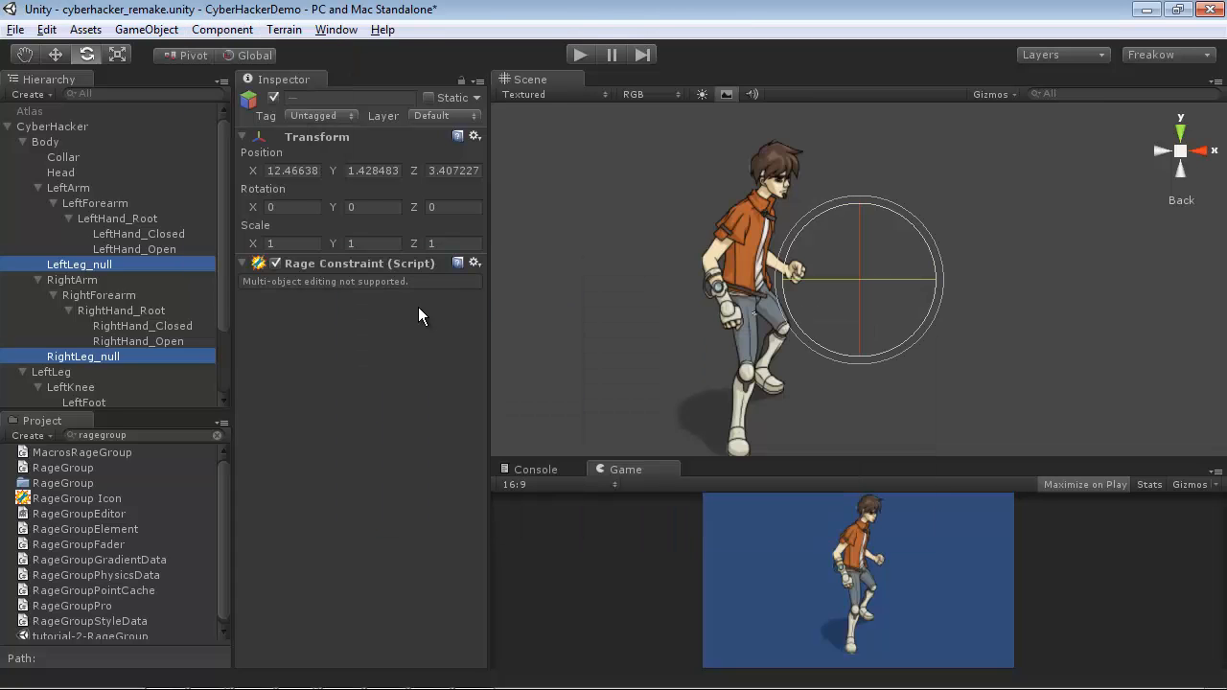
# Step: Try making LeftLeg the follower of LeftLeg_null's Rage Constraint with only Position constrained
pyautogui.click(127, 246)
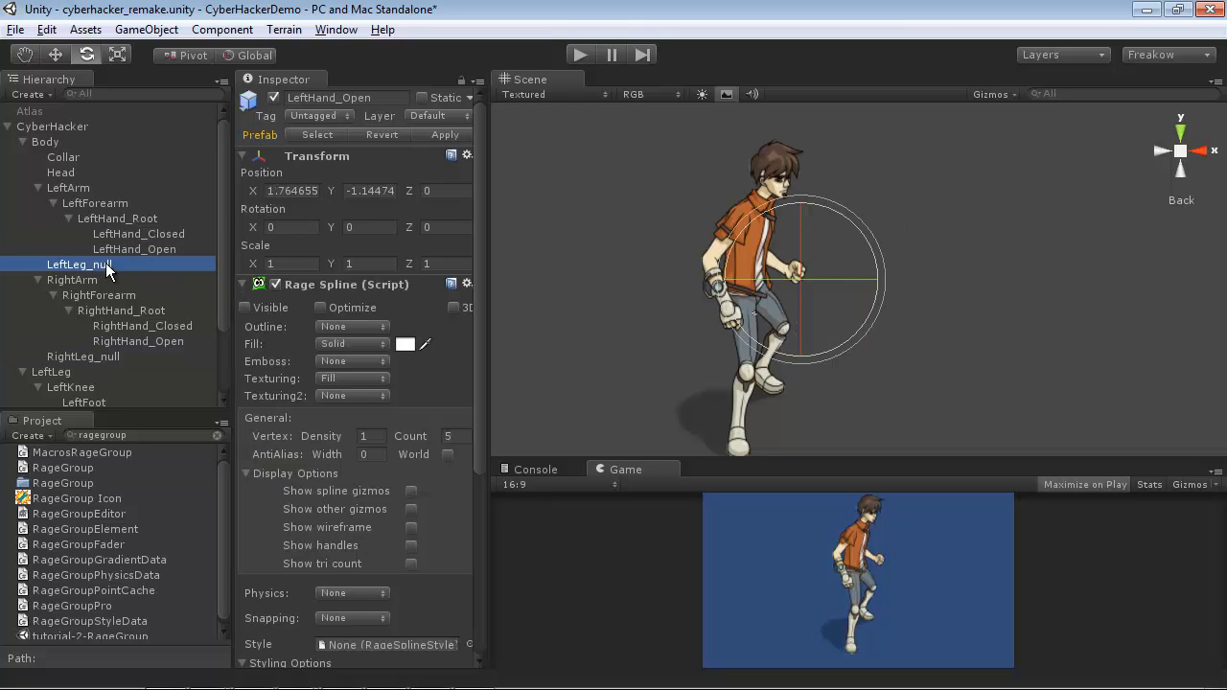
pyautogui.click(105, 264)
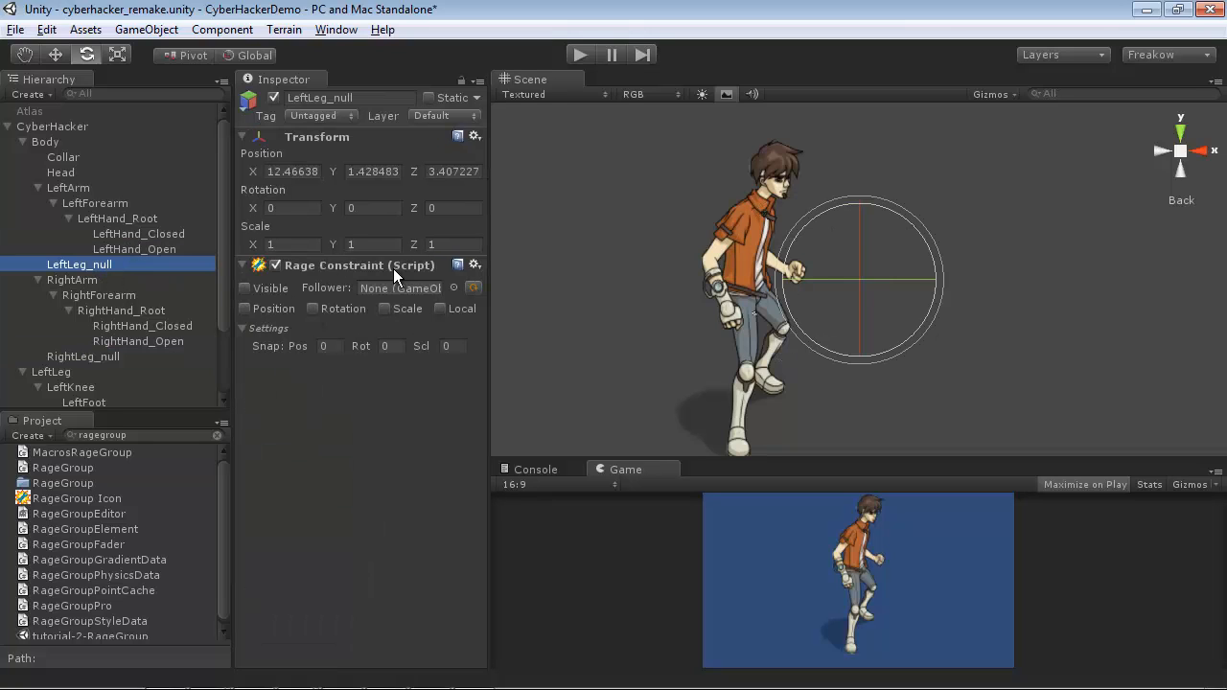
pyautogui.scroll(-3, 218, 294)
pyautogui.click(313, 309)
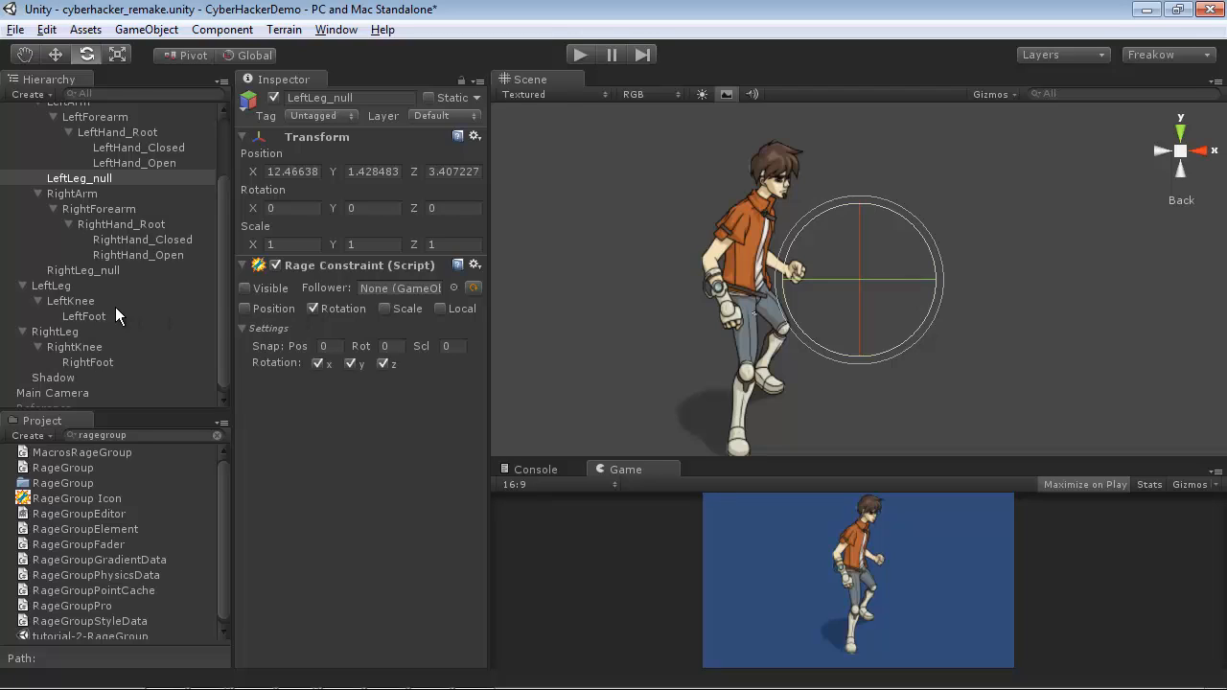
pyautogui.click(313, 308)
pyautogui.click(246, 309)
pyautogui.moveTo(59, 287); pyautogui.dragTo(381, 286)
# Step: Try making RightLeg the Position-constrained follower of RightLeg_null, and undo the constraint settings on both leg nulls
pyautogui.click(81, 270)
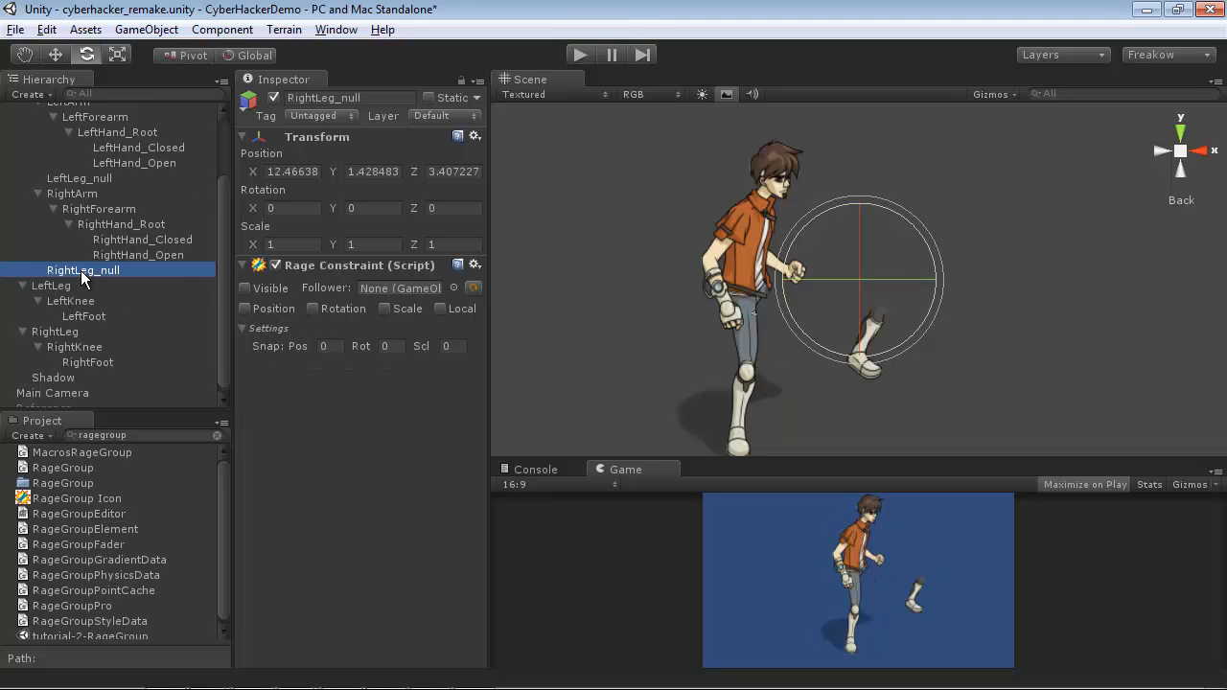
pyautogui.click(246, 308)
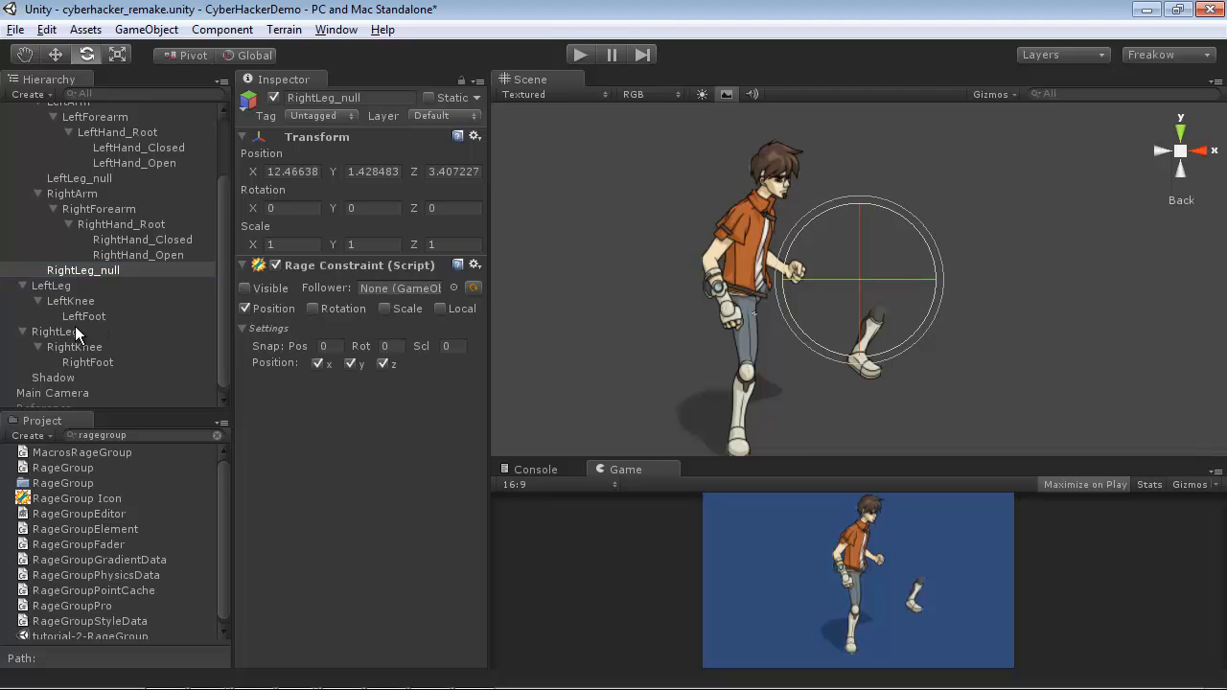
pyautogui.moveTo(59, 331); pyautogui.dragTo(379, 288)
pyautogui.click(80, 178)
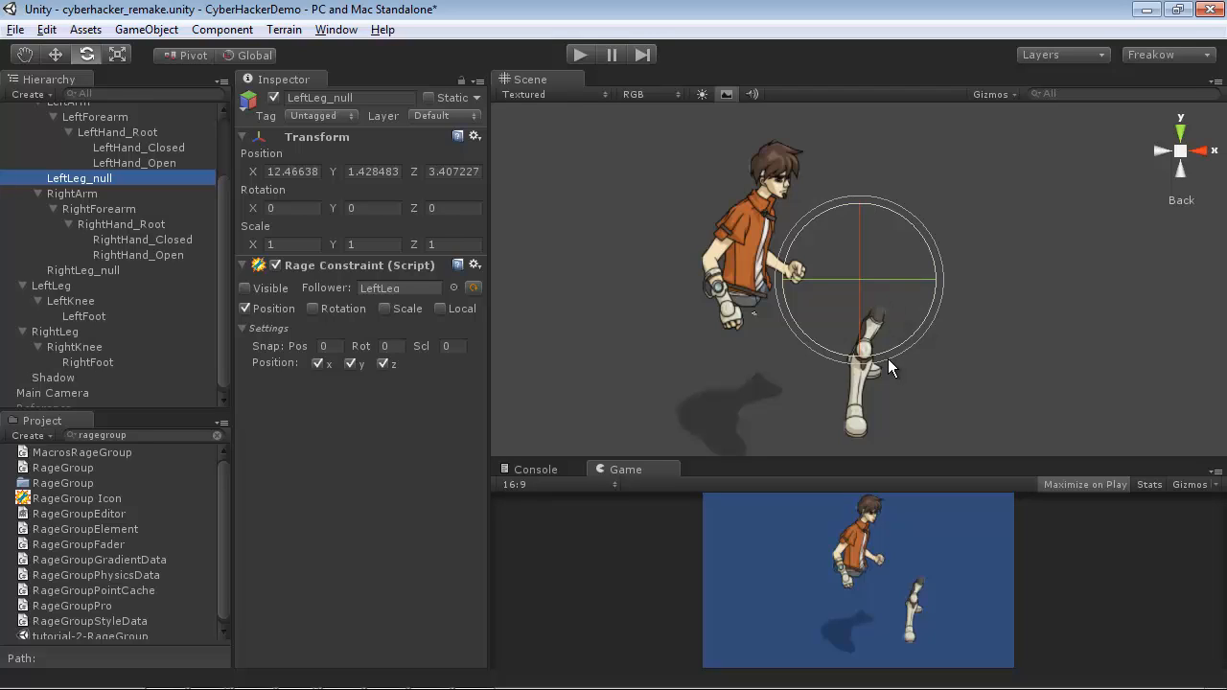
pyautogui.hotkey('ctrl', 'z')
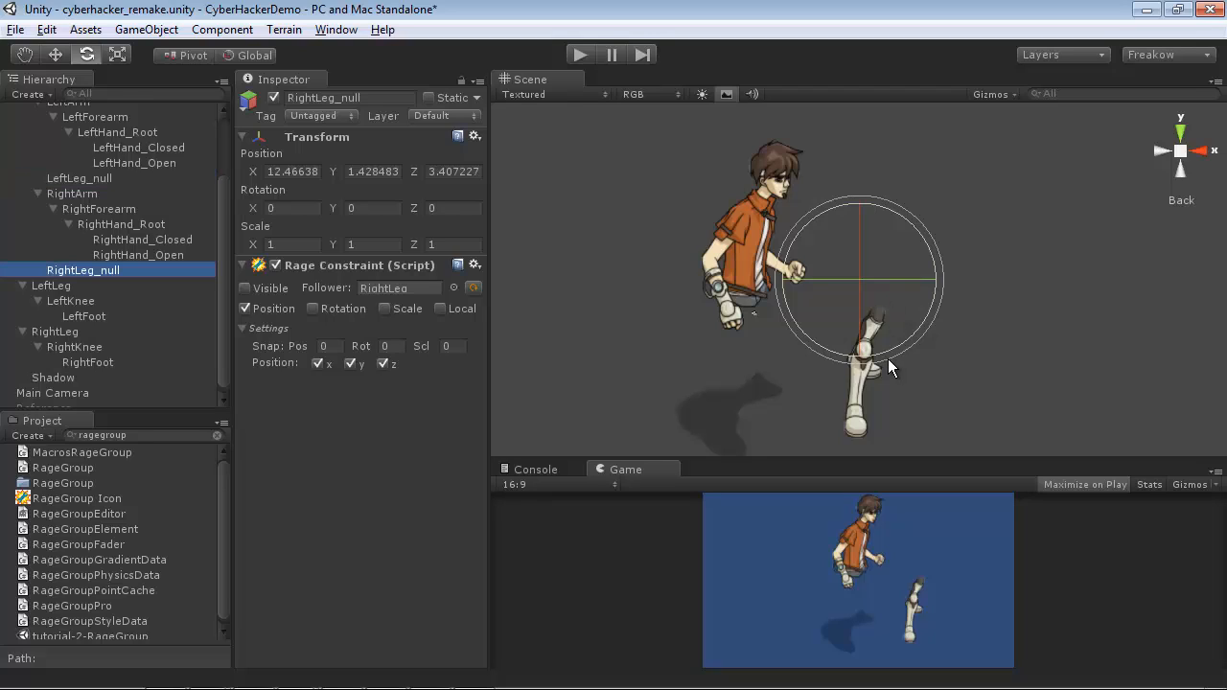
pyautogui.hotkey('ctrl', 'z')
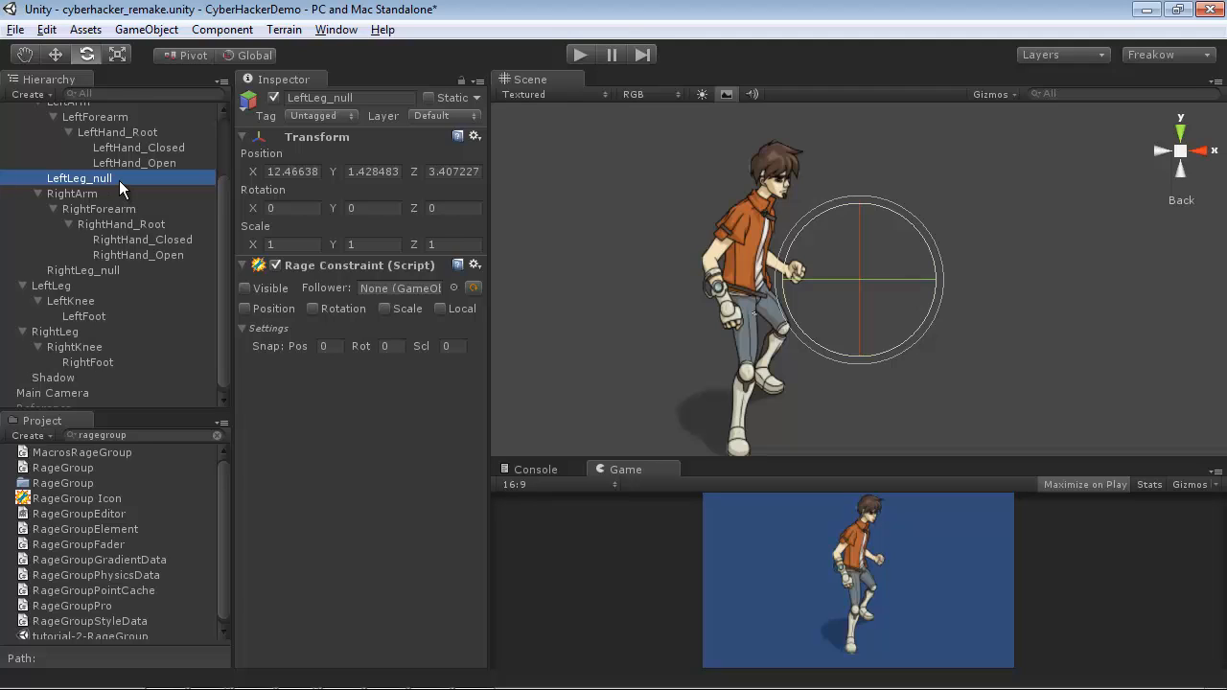
# Step: Parent LeftLeg_null under LeftLeg and reset its transform so it sits on the left leg's pivot
pyautogui.moveTo(119, 181); pyautogui.dragTo(63, 292)
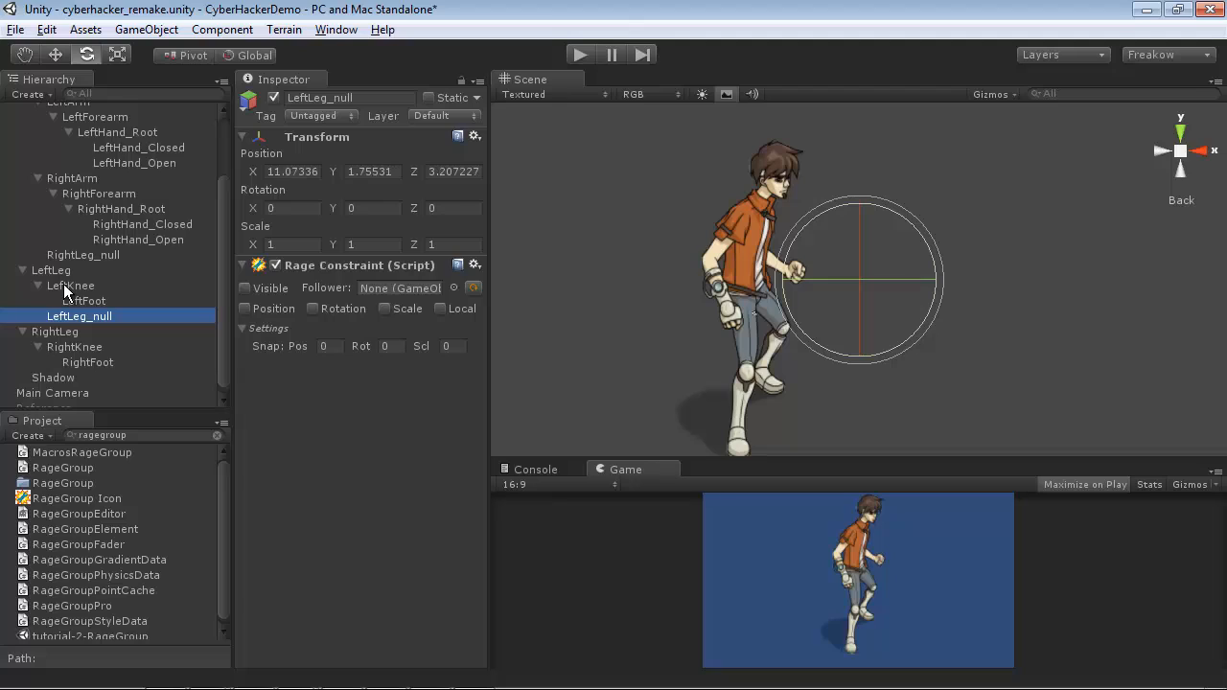
pyautogui.click(473, 137)
pyautogui.click(525, 207)
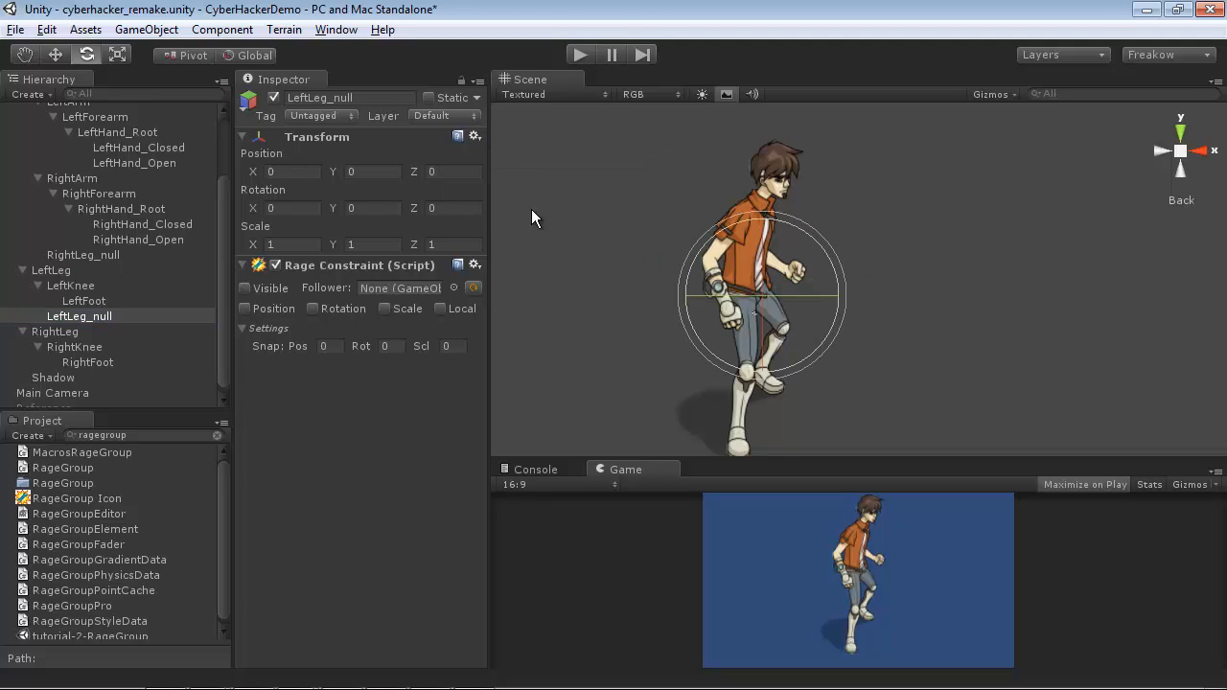
pyautogui.click(61, 271)
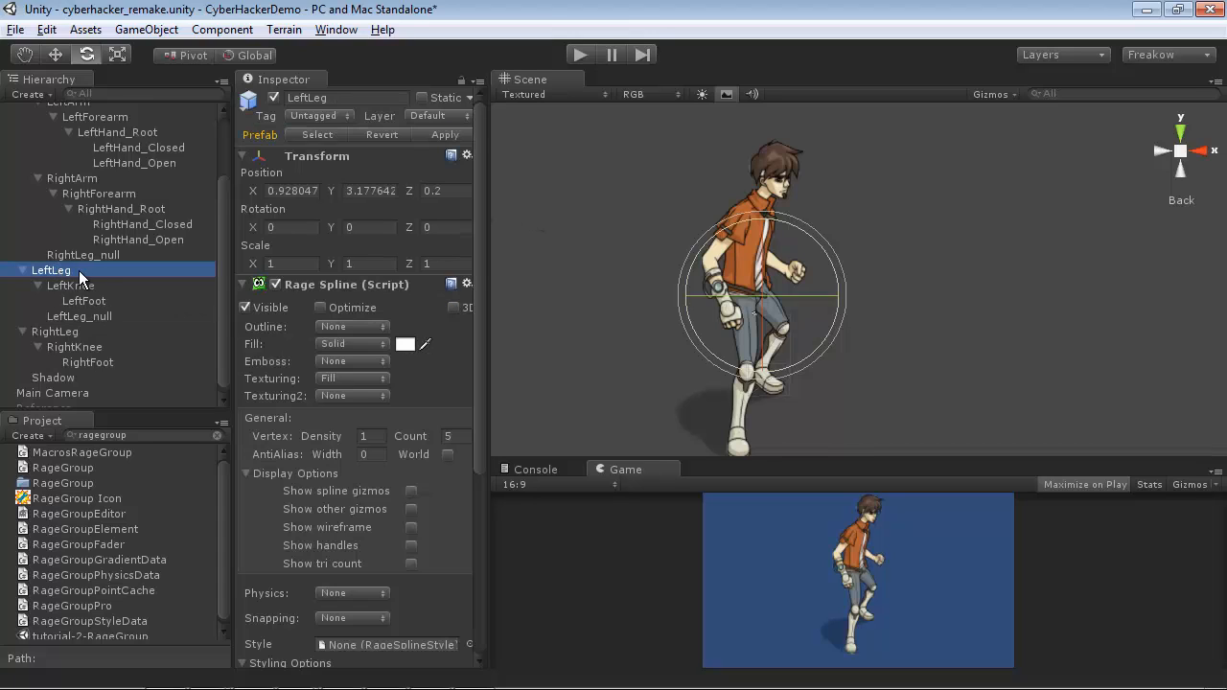
pyautogui.click(92, 319)
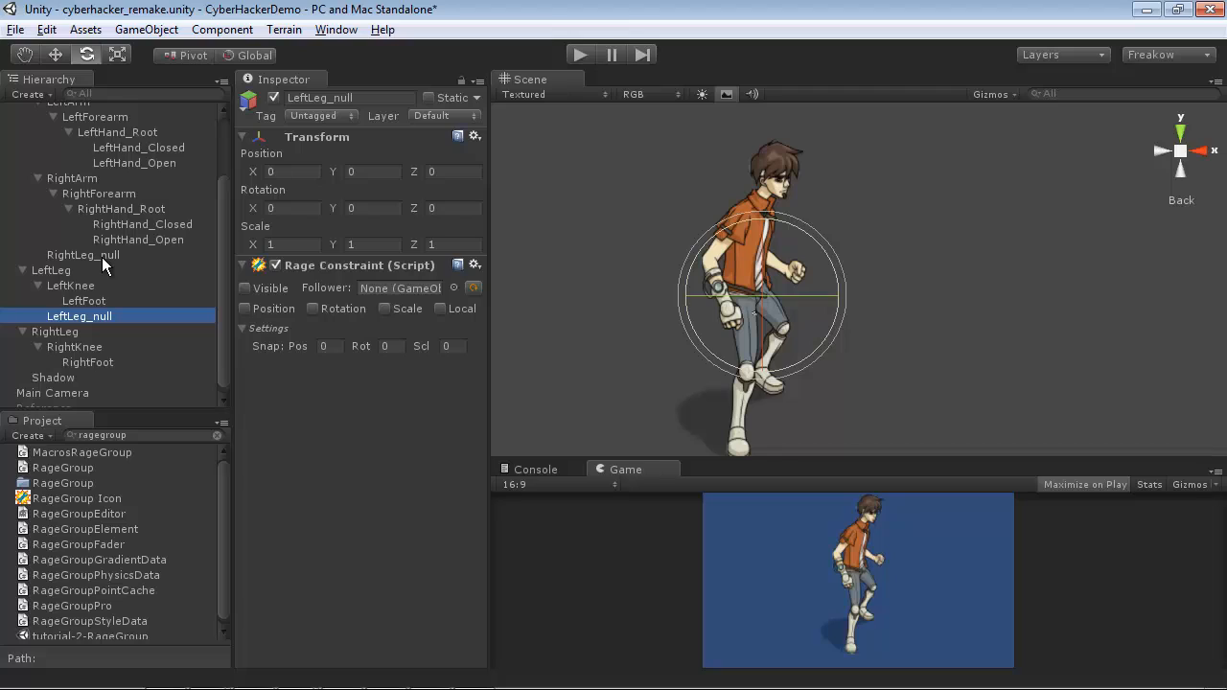
# Step: Parent RightLeg_null under RightLeg and reset its transform to match the right leg's pivot
pyautogui.moveTo(102, 257); pyautogui.dragTo(75, 347)
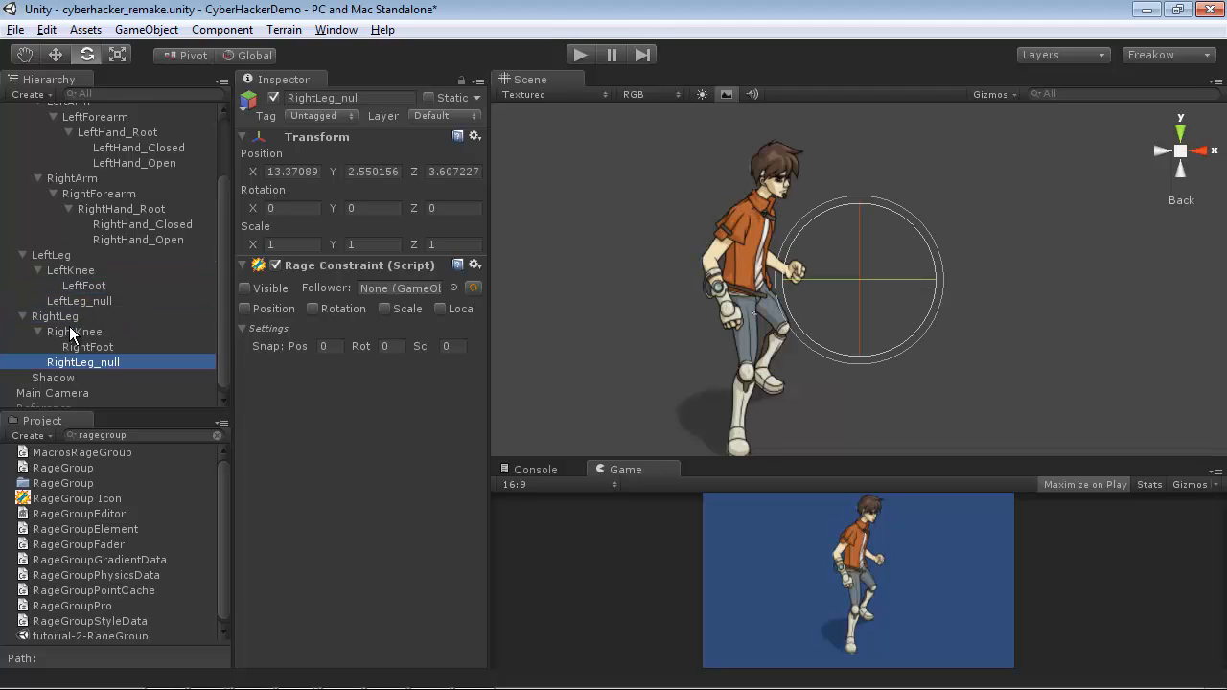
pyautogui.click(473, 136)
pyautogui.click(523, 203)
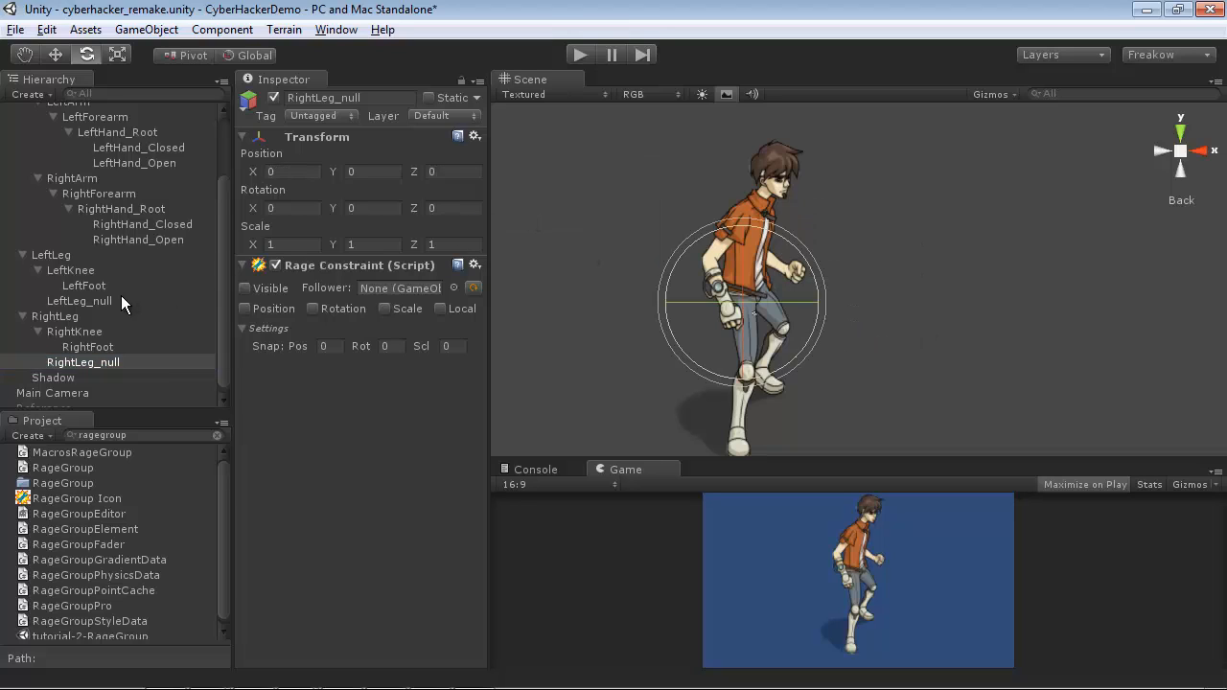
# Step: Move the aligned LeftLeg_null and RightLeg_null back under Body together
pyautogui.keyDown('ctrl'); pyautogui.click(83, 300); pyautogui.keyUp('ctrl')
pyautogui.scroll(3, 182, 294)
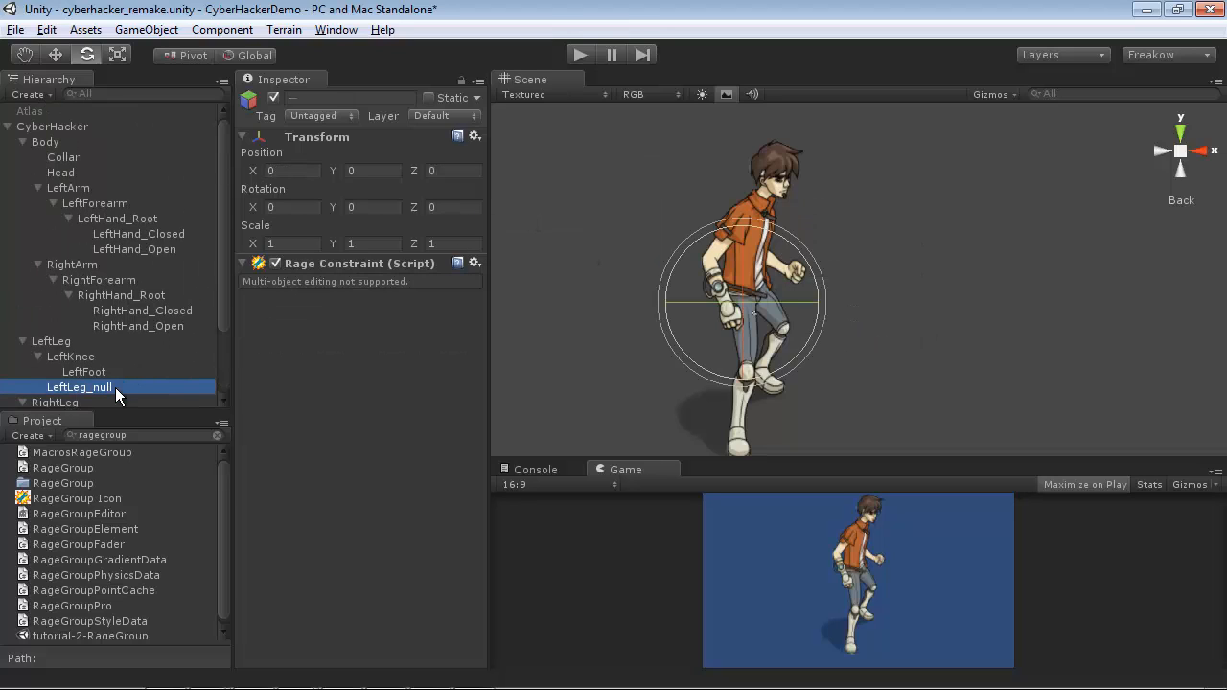
pyautogui.moveTo(119, 395); pyautogui.dragTo(52, 144)
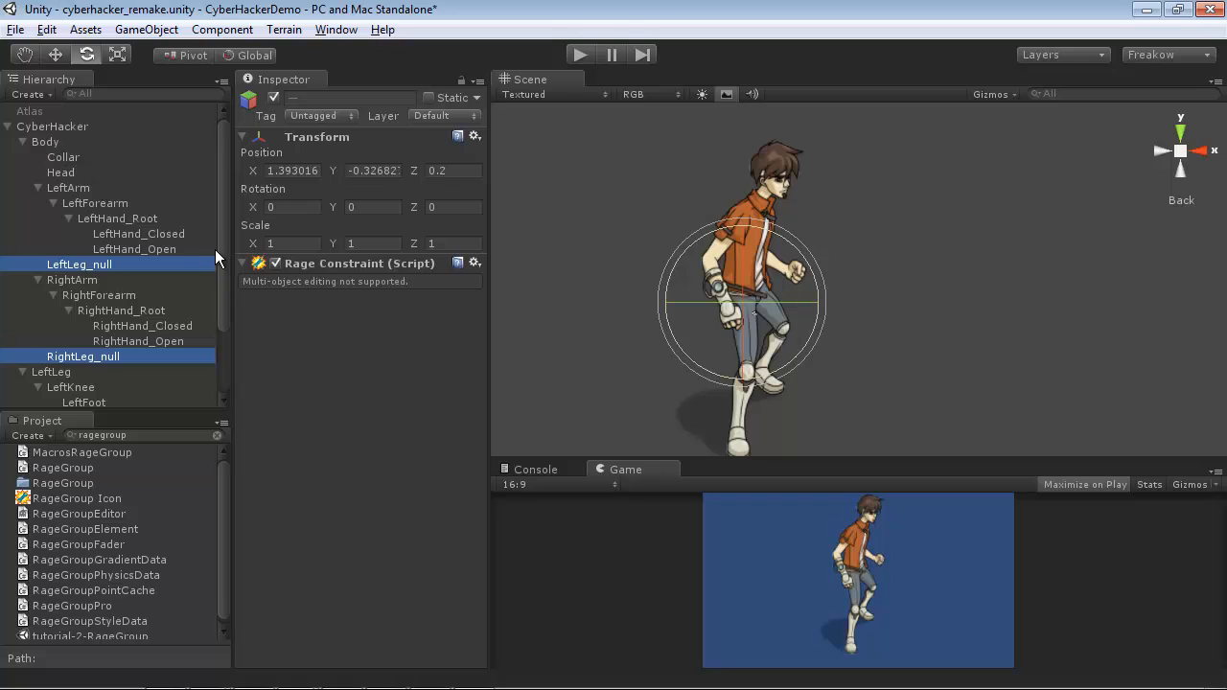
# Step: Assign LeftLeg as the follower in LeftLeg_null's Rage Constraint and enable Position
pyautogui.click(140, 250)
pyautogui.click(115, 264)
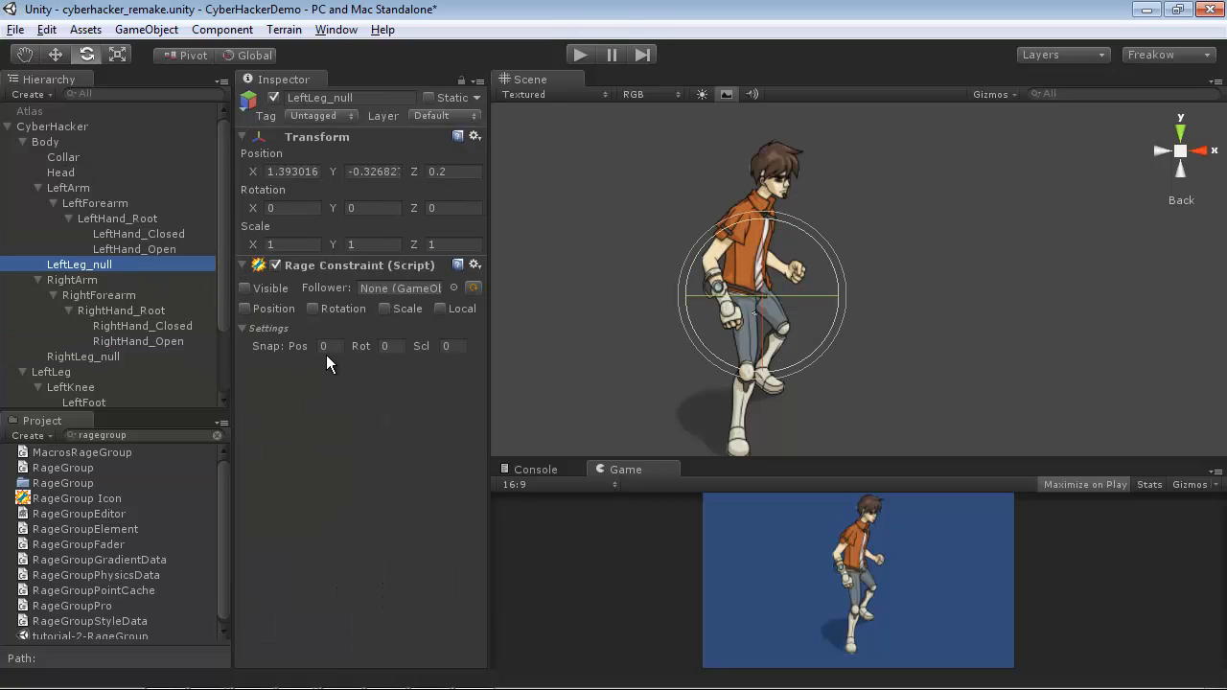
pyautogui.scroll(-3, 219, 343)
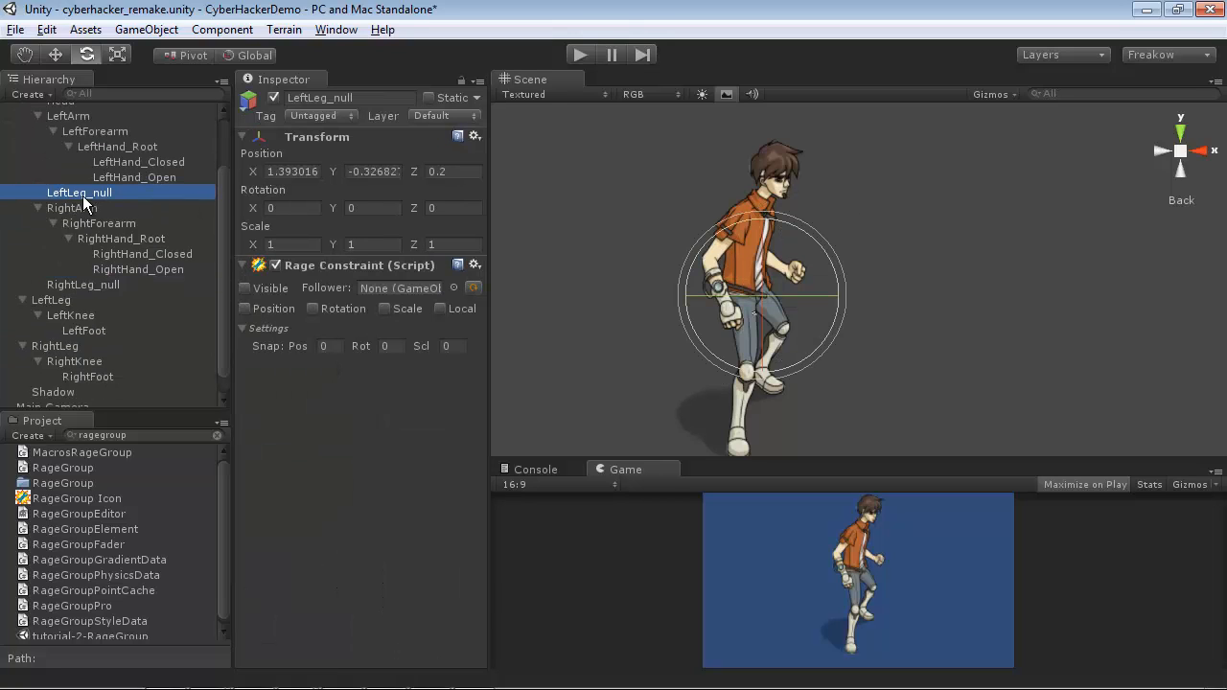
pyautogui.moveTo(65, 294); pyautogui.dragTo(391, 285)
pyautogui.click(244, 309)
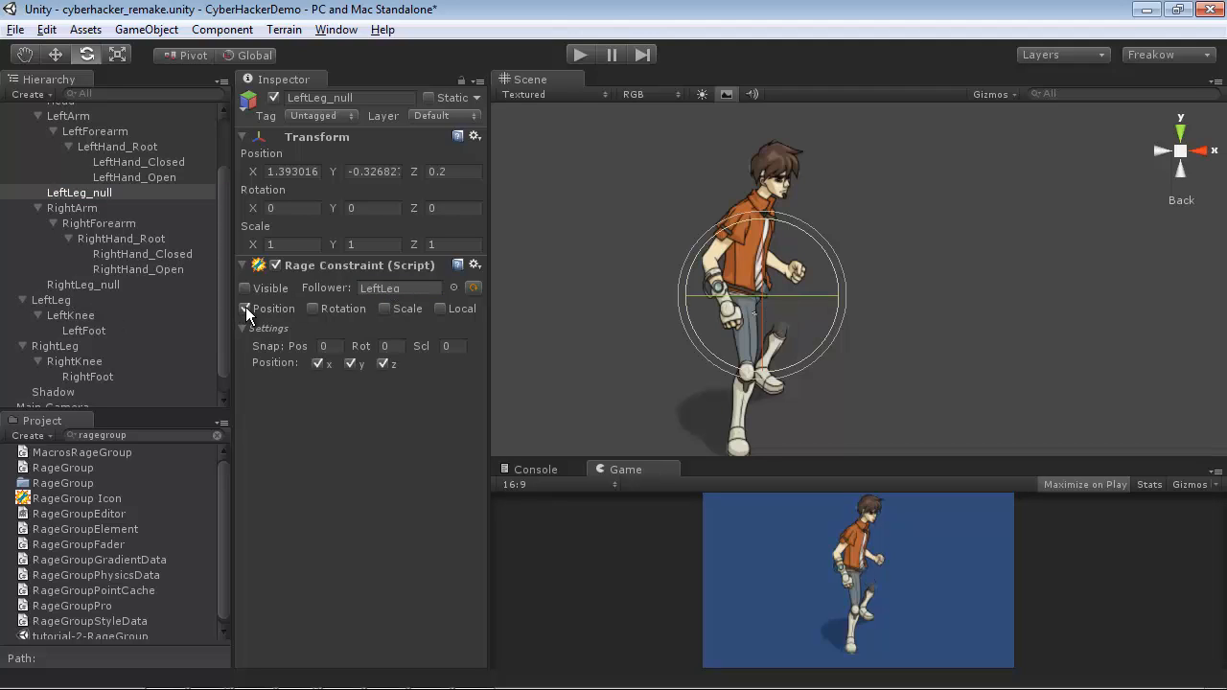
# Step: Assign RightLeg as the follower in RightLeg_null's Rage Constraint and enable Position
pyautogui.click(85, 285)
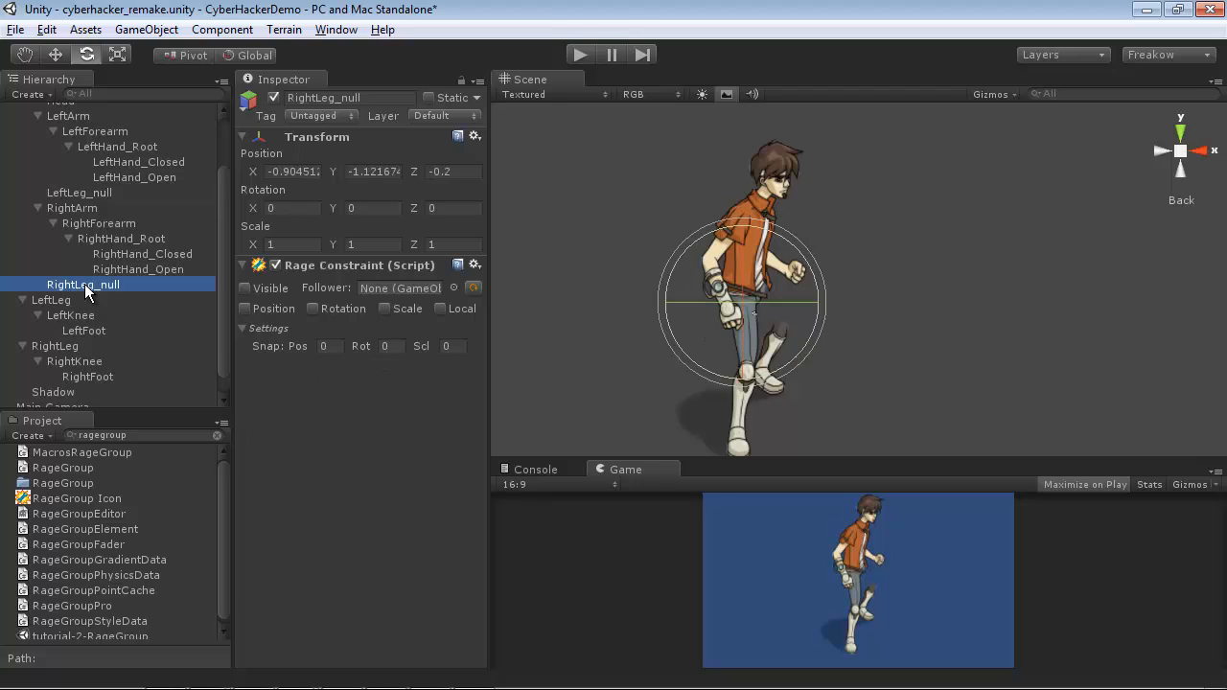
pyautogui.moveTo(54, 347); pyautogui.dragTo(380, 289)
pyautogui.click(246, 309)
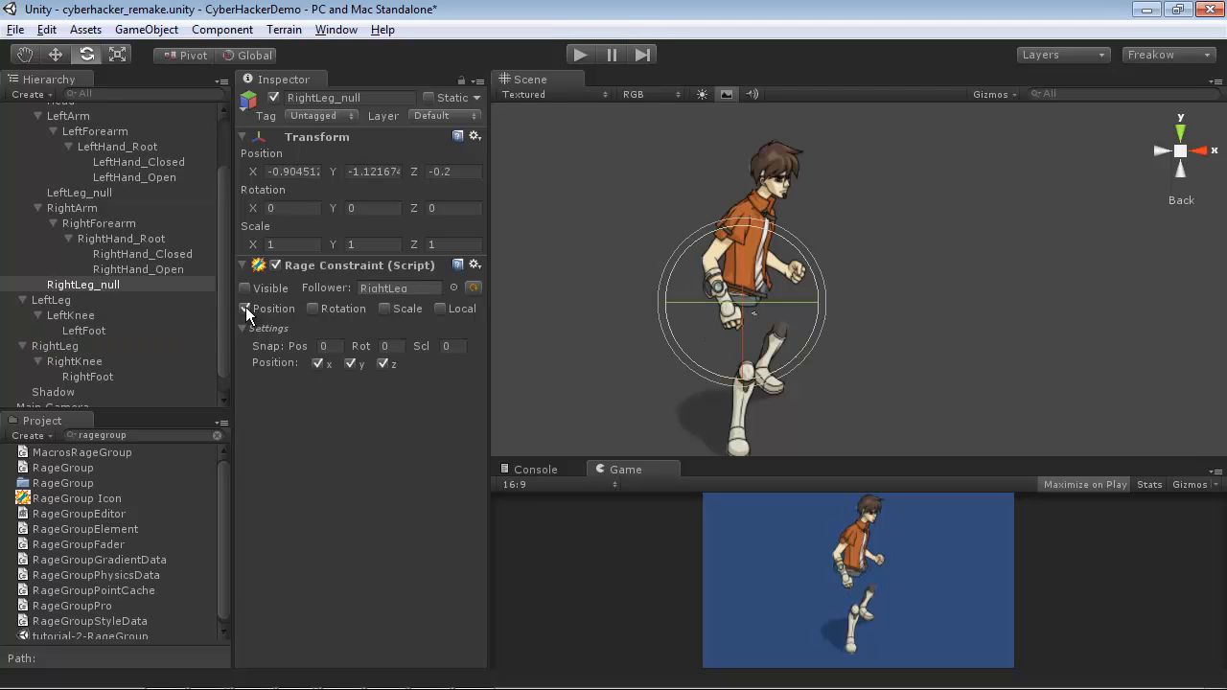
# Step: Turn on Visible in the Rage Constraints of RightLeg_null and LeftLeg_null
pyautogui.click(246, 289)
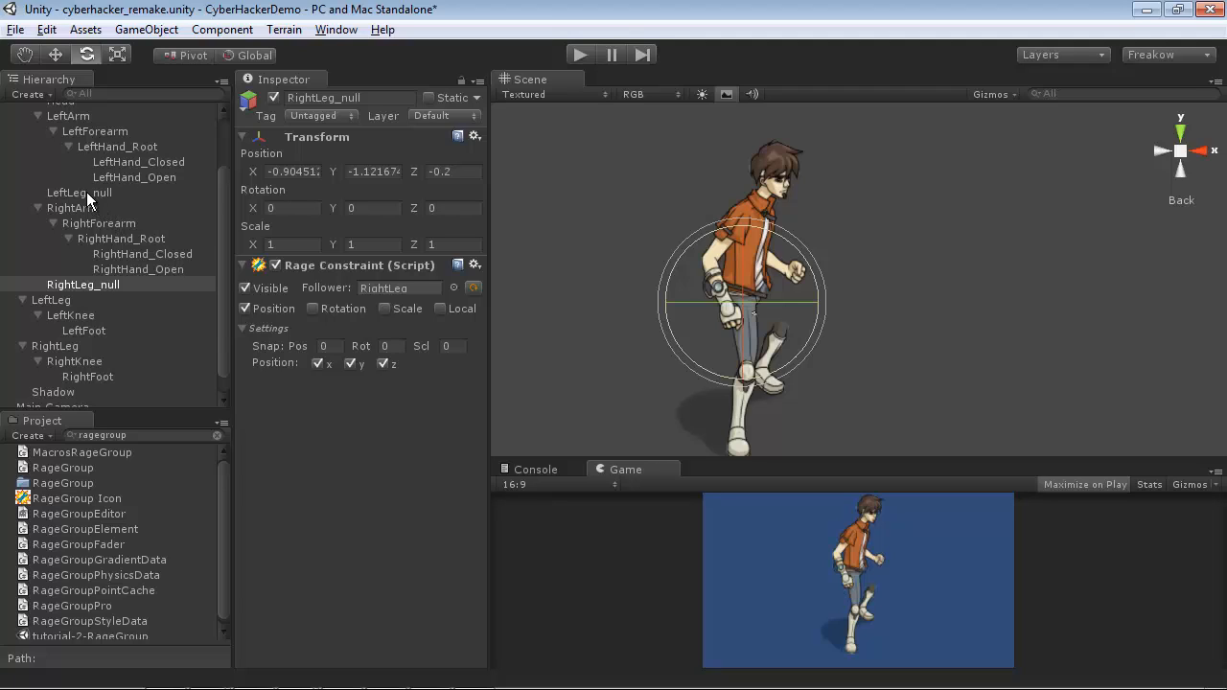
pyautogui.click(85, 192)
pyautogui.click(245, 289)
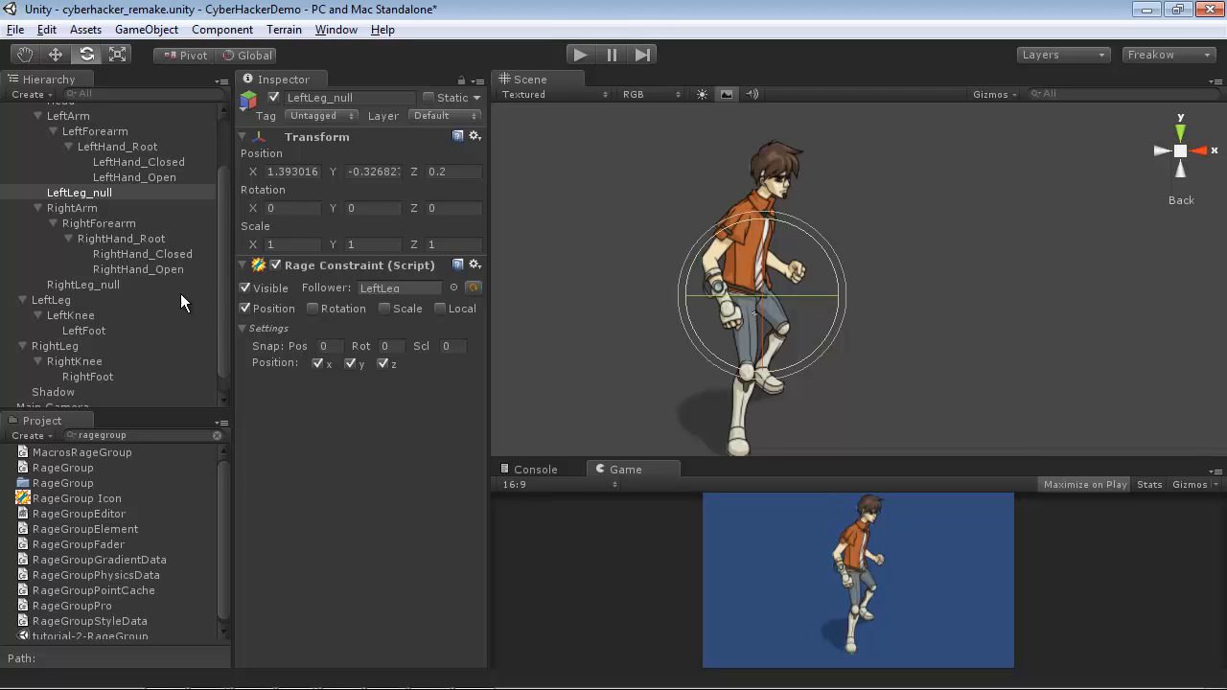
# Step: Test-rotate Body forward and backward to check that the constrained legs follow, and undo the rotation
pyautogui.click(61, 346)
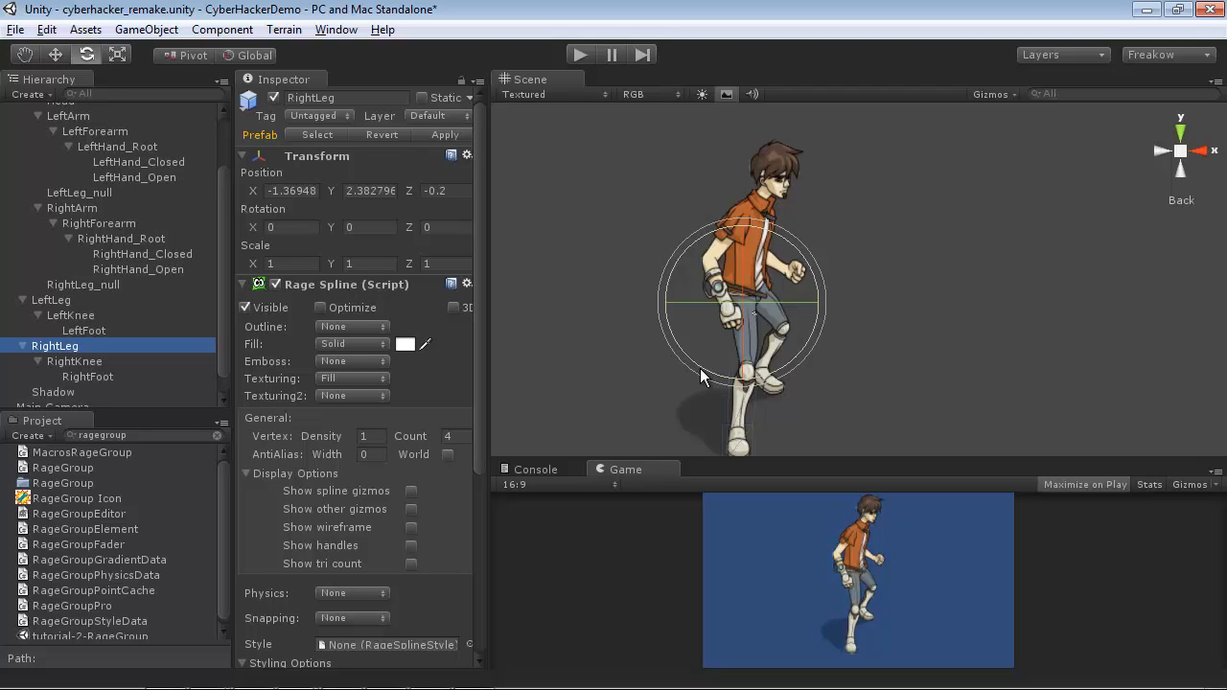
pyautogui.moveTo(224, 186); pyautogui.dragTo(225, 130)
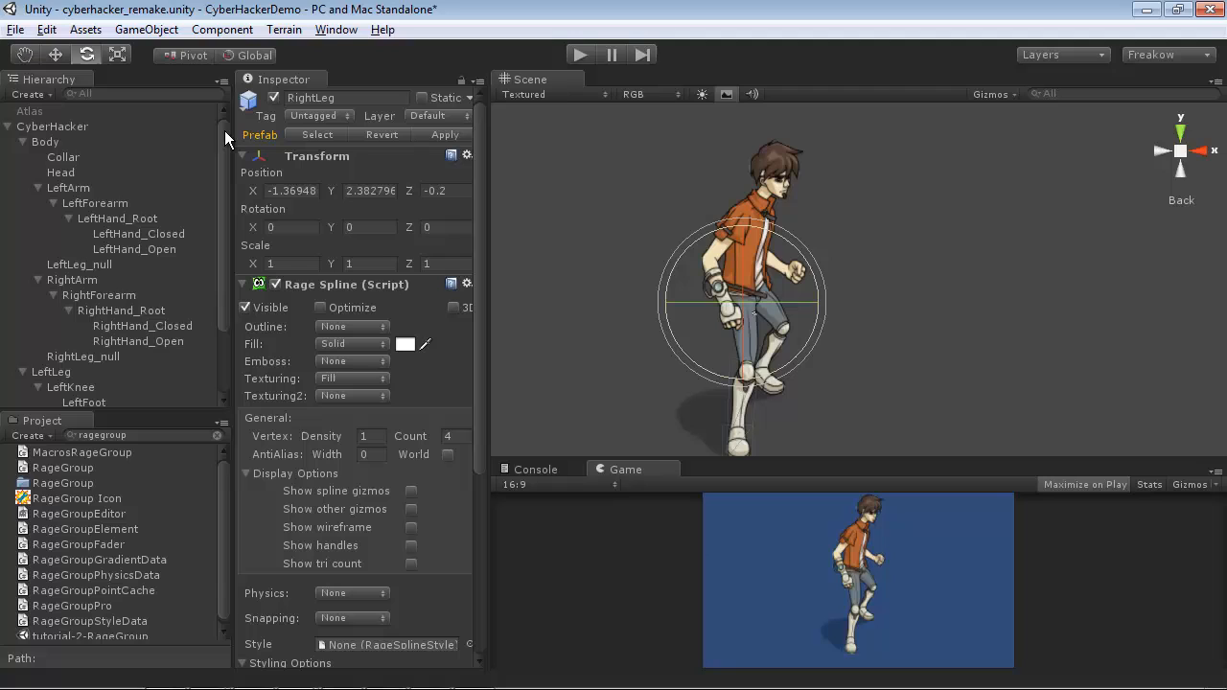
pyautogui.click(70, 141)
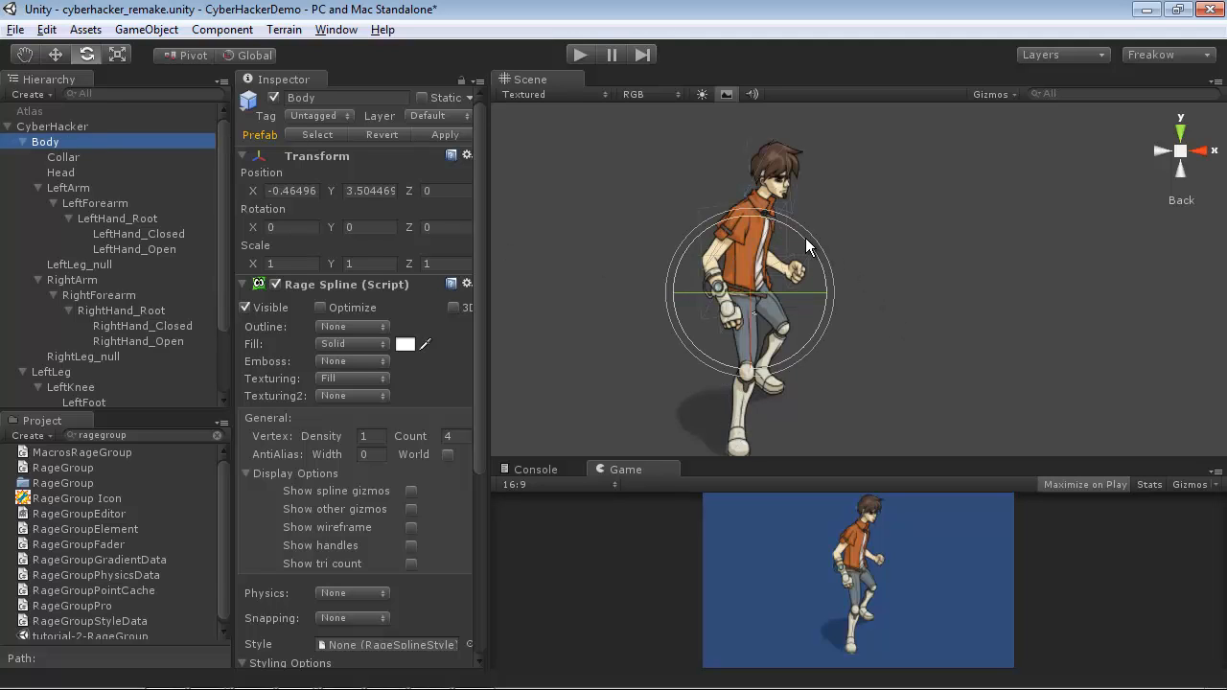
pyautogui.moveTo(806, 247); pyautogui.dragTo(775, 313)
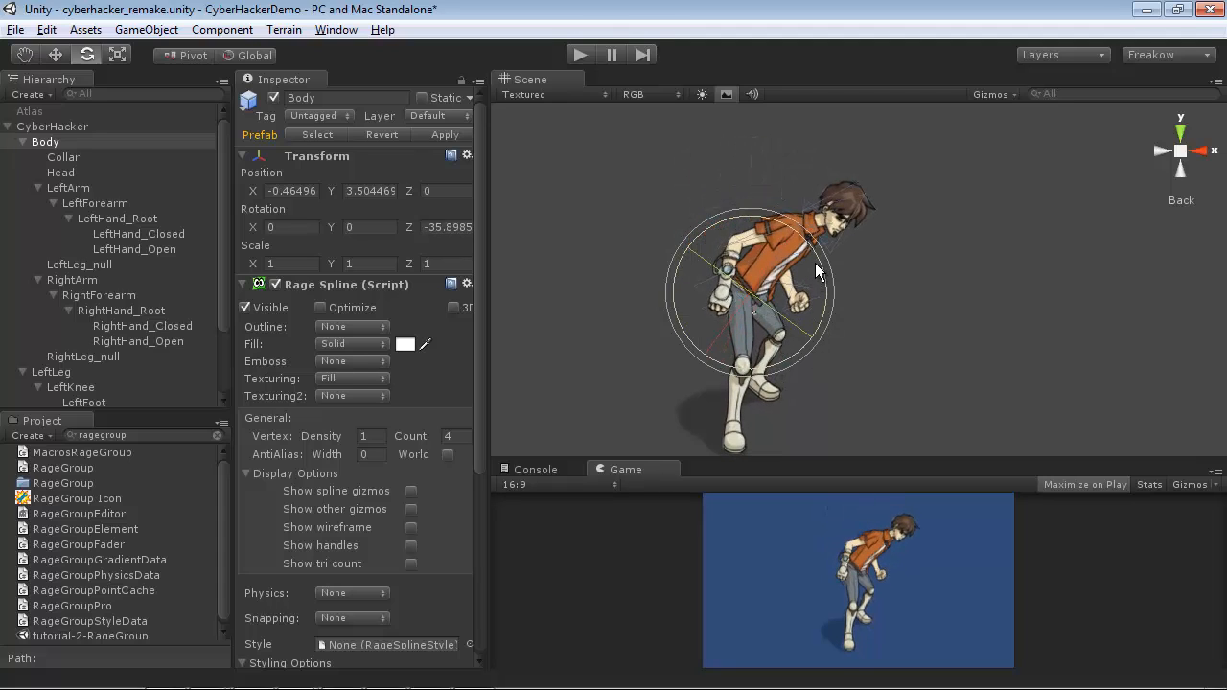
pyautogui.moveTo(819, 269); pyautogui.dragTo(761, 197)
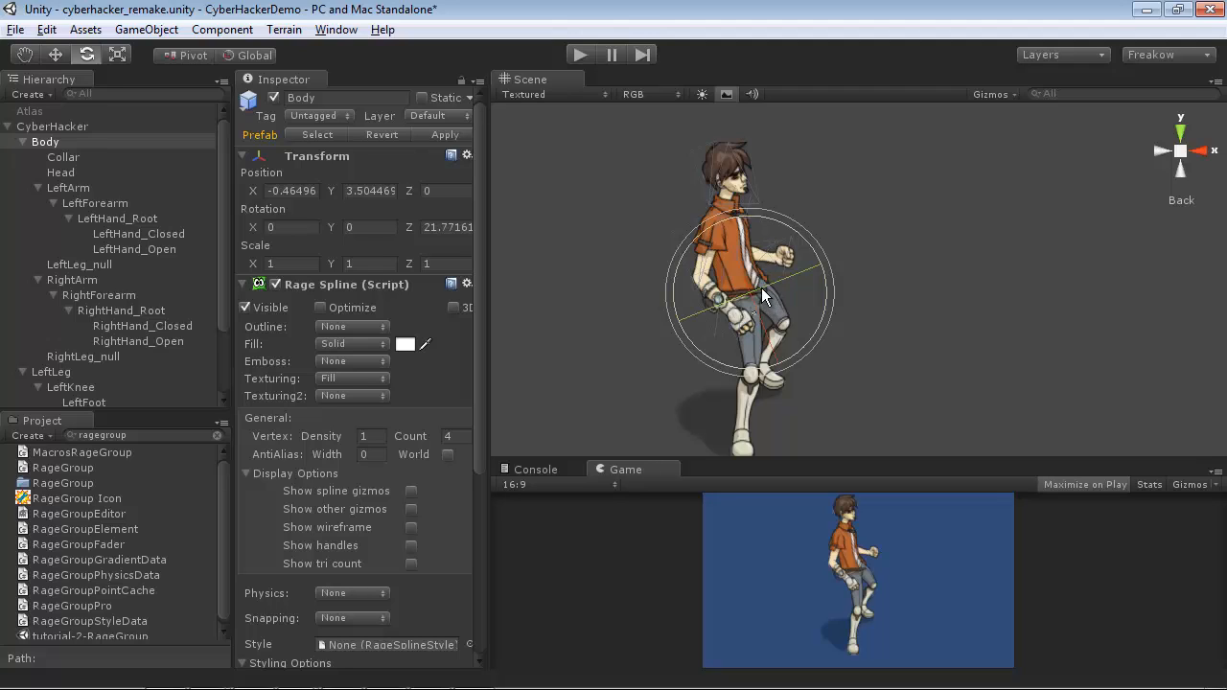
pyautogui.moveTo(755, 304); pyautogui.dragTo(733, 305)
pyautogui.hotkey('ctrl', 'z')
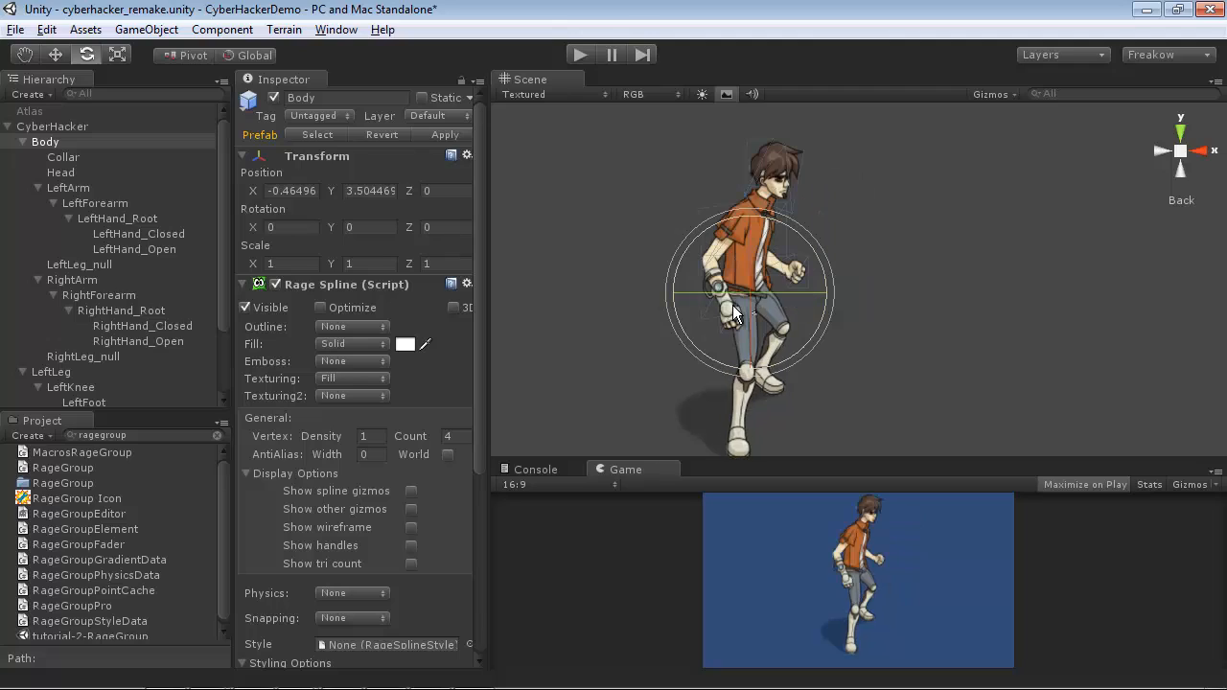